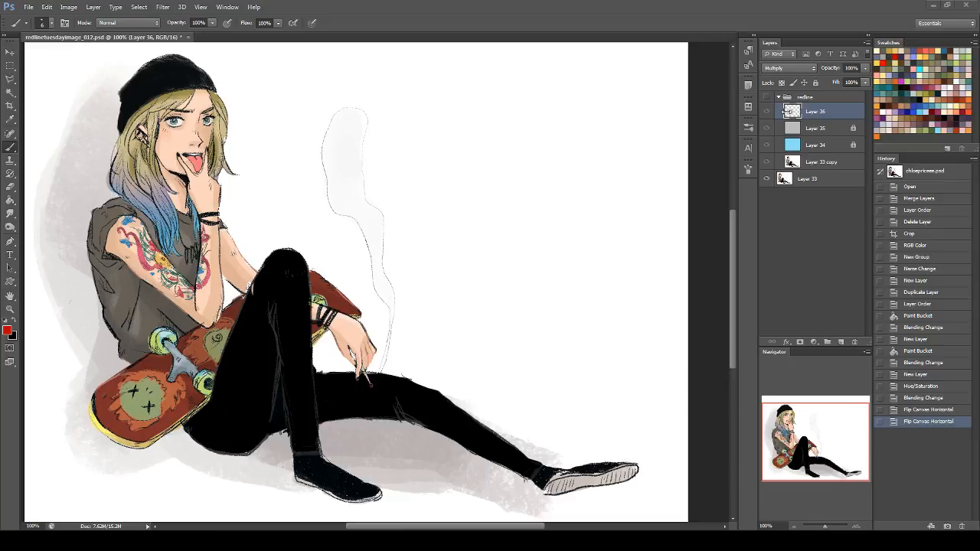
- Show the redline group, unlock grey Layer 35, lower its fill to about half and lock it again
click(768, 98)
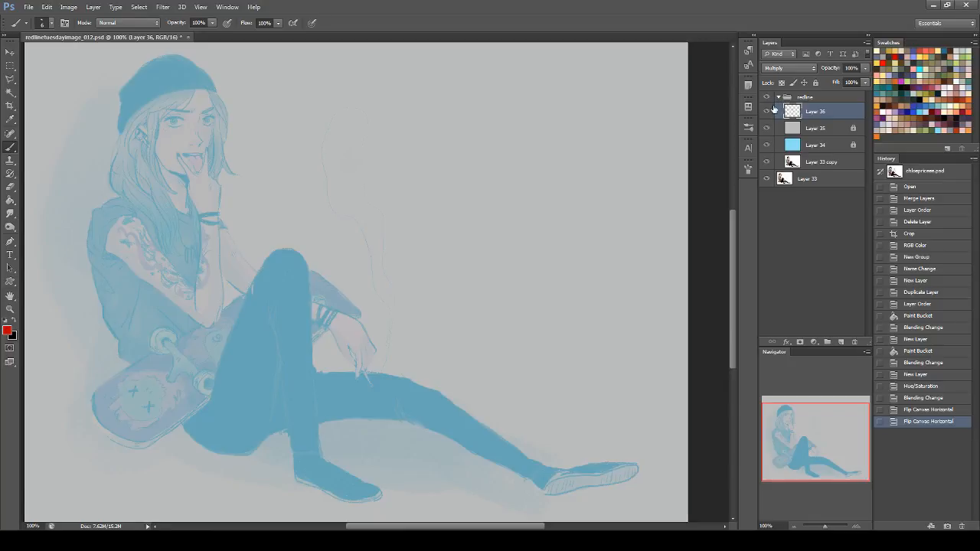
click(808, 130)
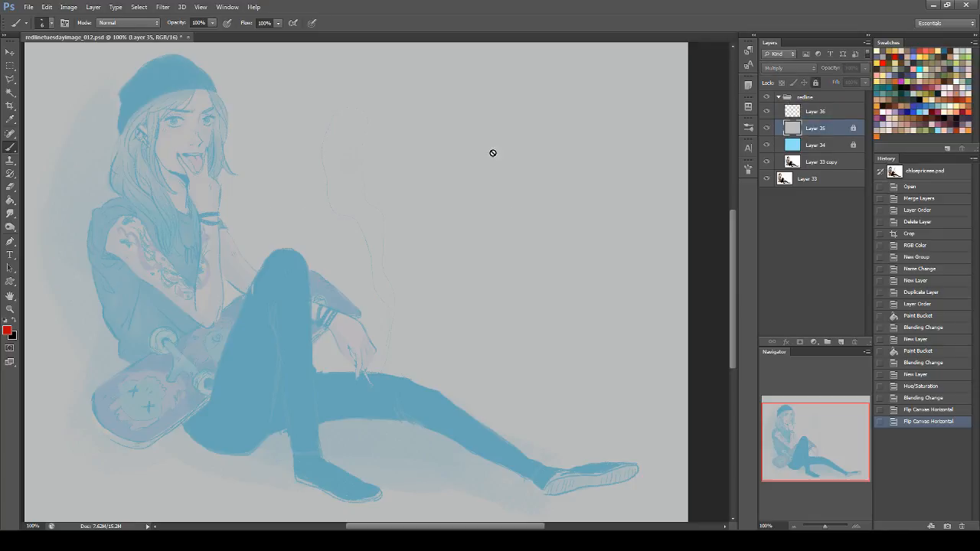
click(819, 112)
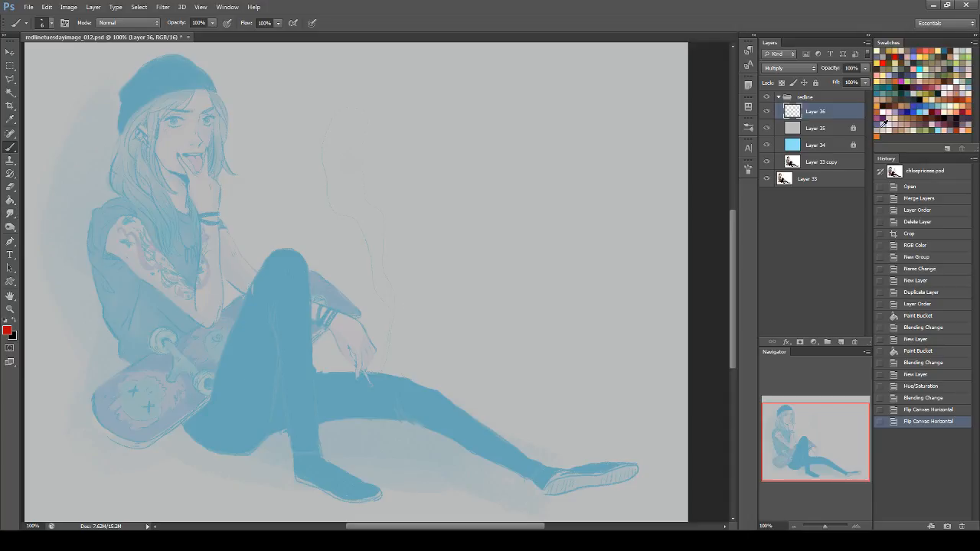
click(806, 125)
click(816, 83)
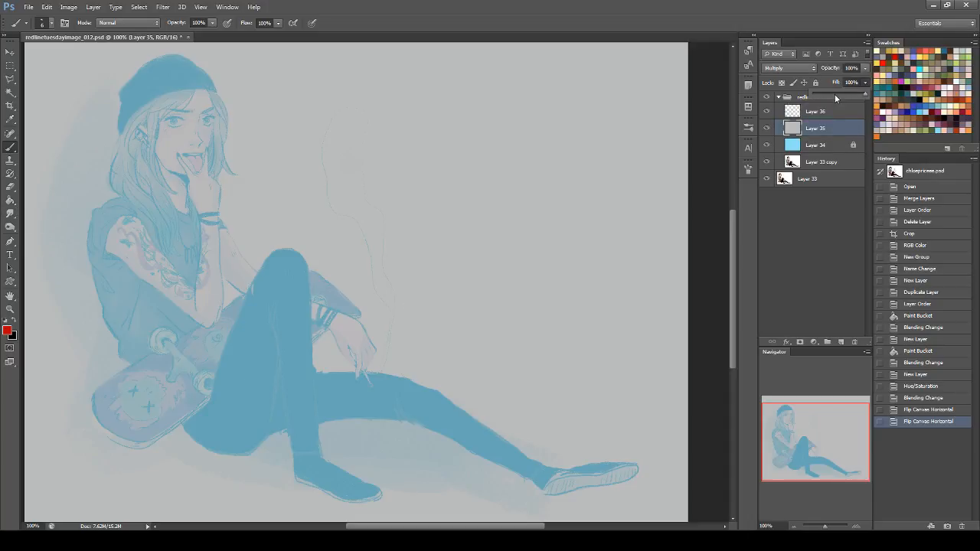
drag(835, 95, 836, 94)
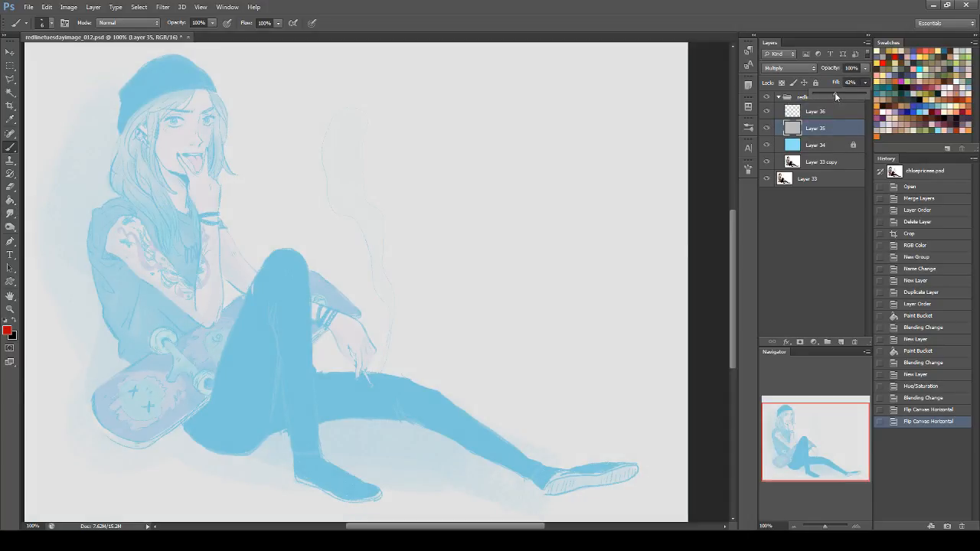
drag(840, 92, 841, 92)
click(817, 83)
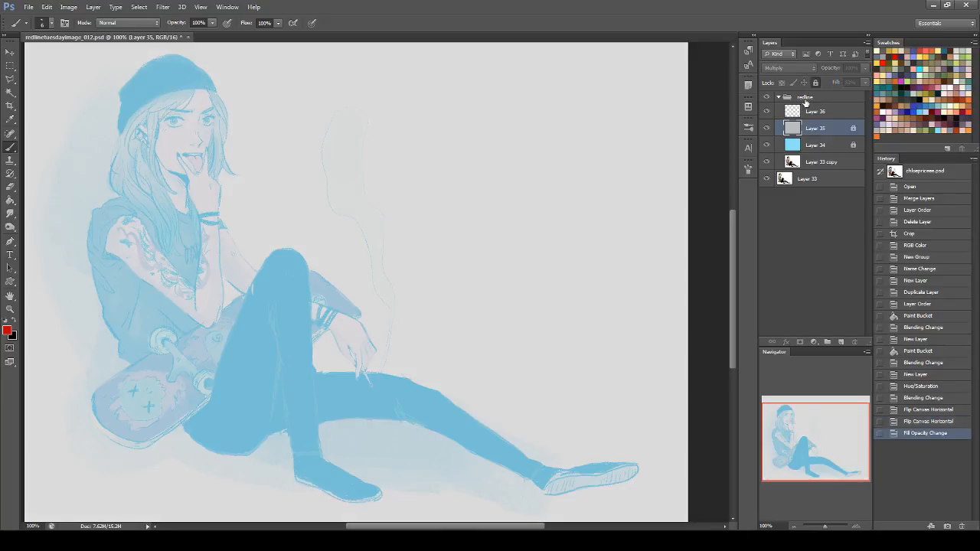
- On Layer 36, draw a slanted red guideline across the figure's shoulders
click(813, 111)
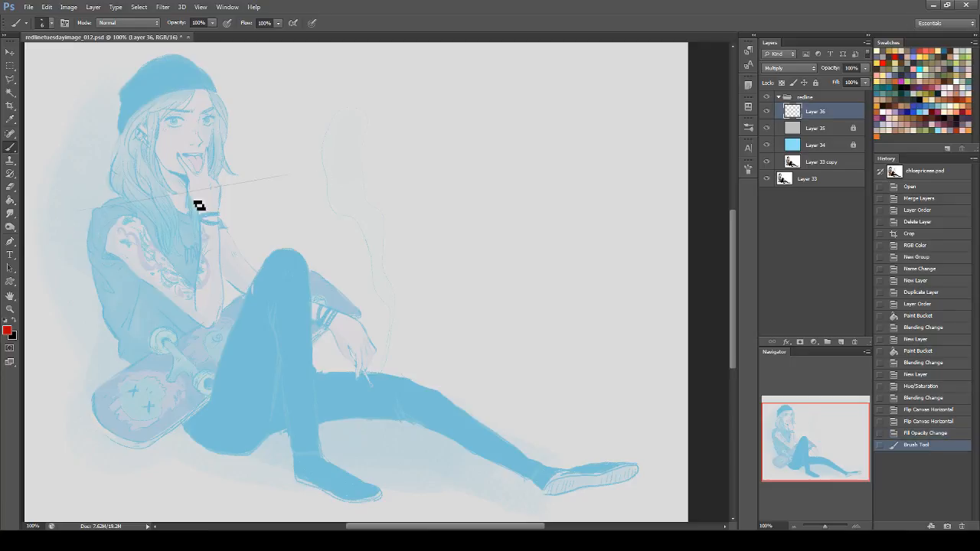
drag(45, 219, 291, 172)
key(ctrl+z)
drag(56, 219, 230, 185)
drag(88, 215, 228, 186)
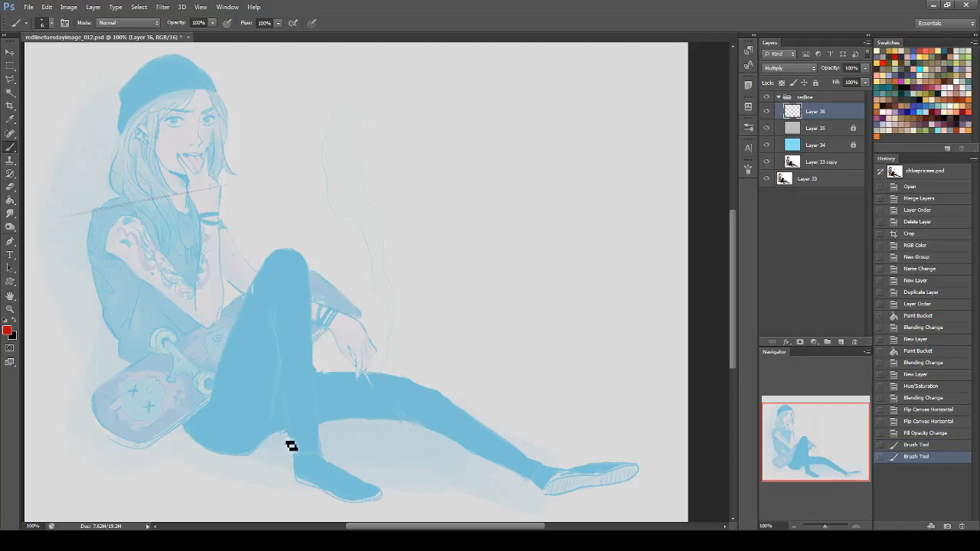
- Draw slanted red guidelines below the hips and from the skateboard across the bent knee, rising towards the outstretched leg's side
drag(239, 466, 207, 486)
shift+click(397, 368)
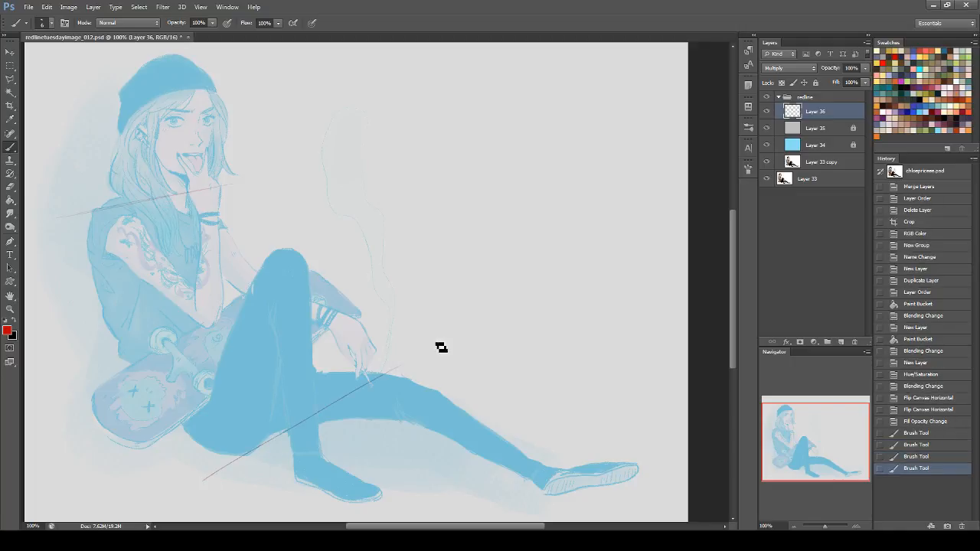
drag(156, 392, 387, 246)
key(ctrl+z)
drag(105, 414, 384, 246)
drag(211, 492, 412, 348)
key(ctrl+z)
drag(213, 482, 425, 346)
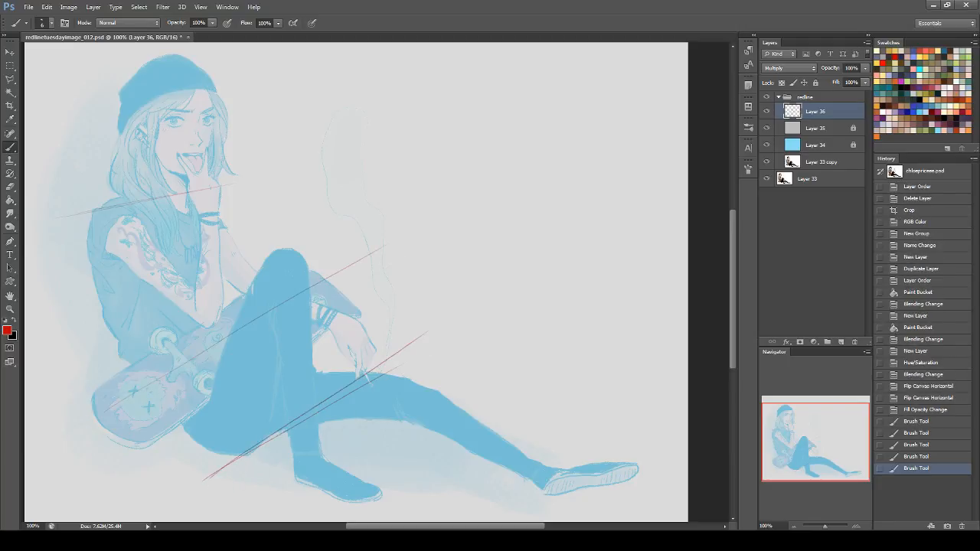
- Erase the surplus part of the doubled guideline below the hips, then return to the Brush tool
click(10, 187)
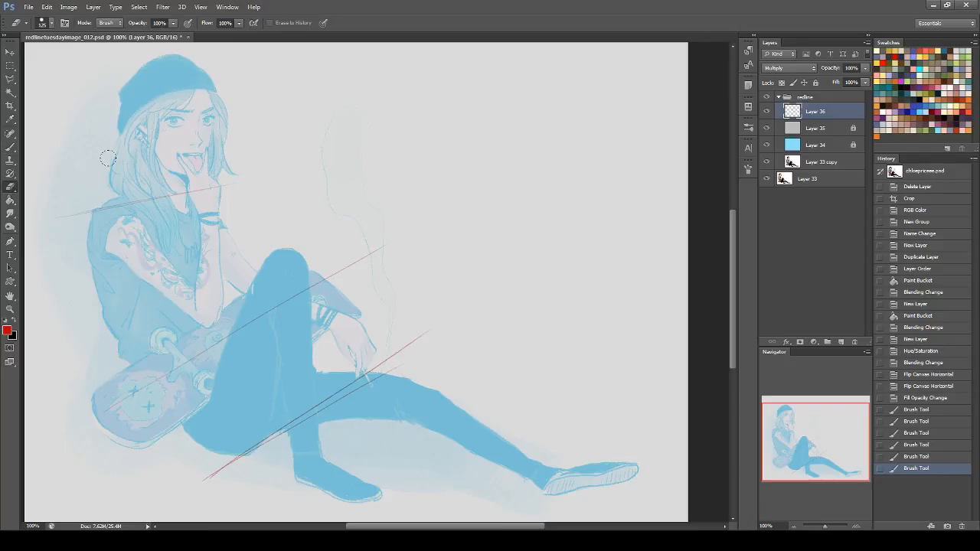
click(223, 458)
click(11, 149)
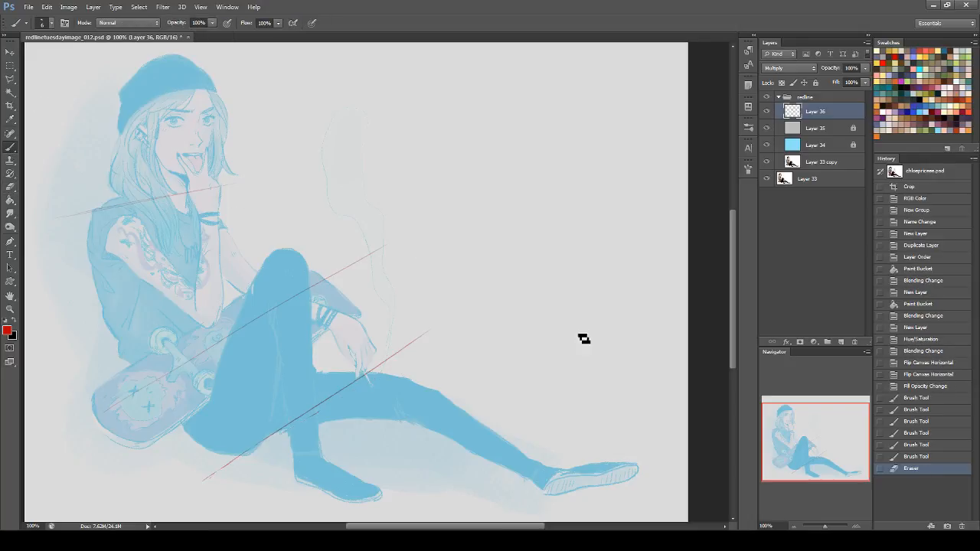
- Draw a vertical guideline at the outstretched heel, a horizontal one across the beanie and a slanted one across the face
drag(551, 494, 551, 344)
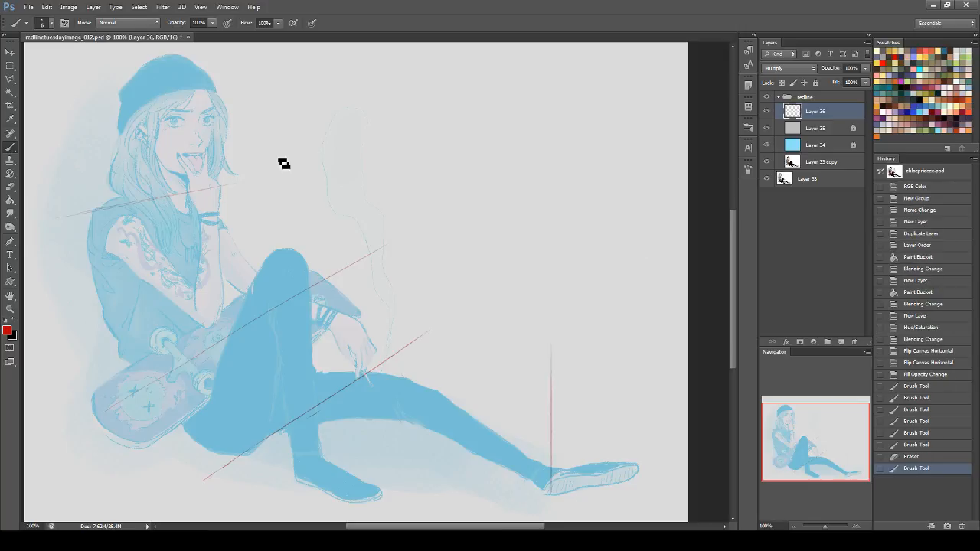
drag(85, 55, 318, 56)
key(ctrl+z)
drag(85, 60, 288, 62)
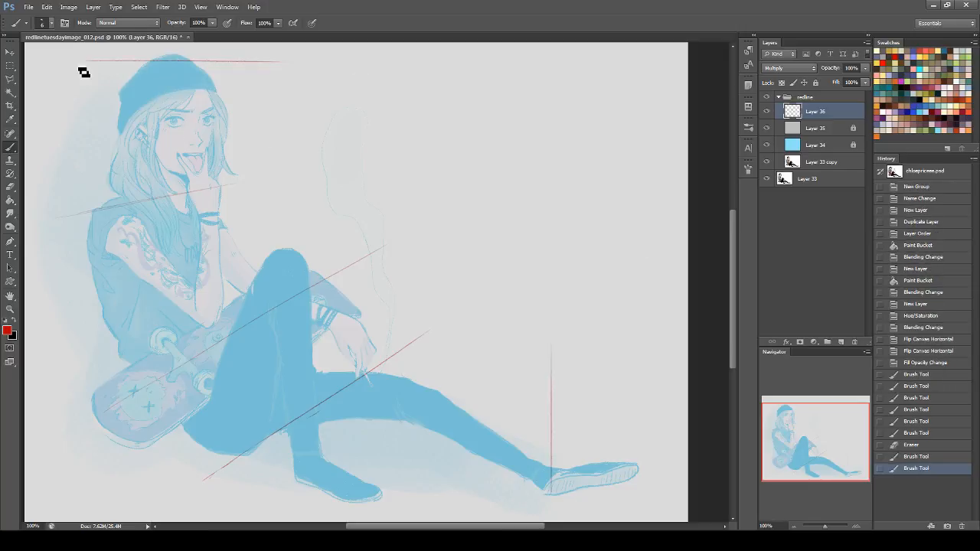
drag(103, 145, 325, 120)
drag(111, 145, 269, 116)
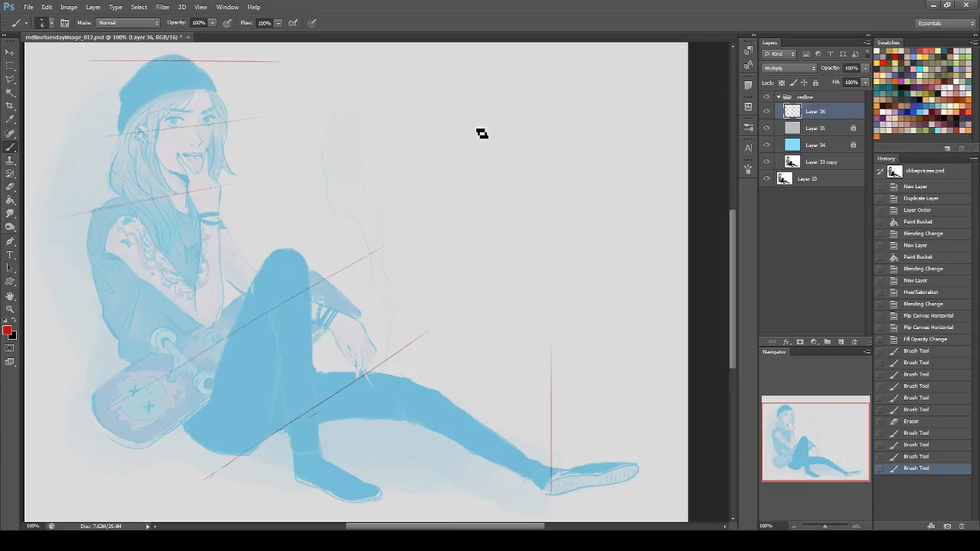
mouse_move(551, 96)
mouse_down()
mouse_move(582, 91)
mouse_move(560, 114)
mouse_up()
key(ctrl+z)
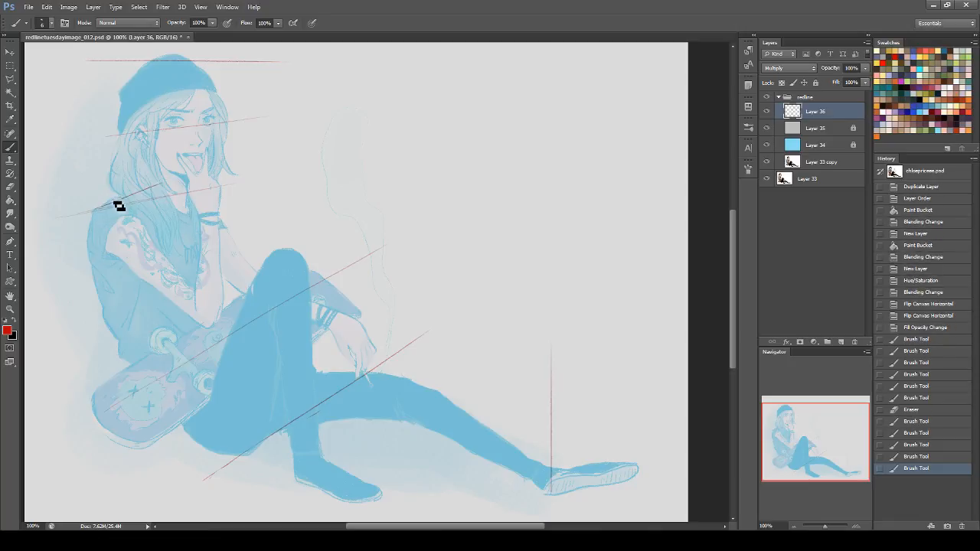
- Sketch the shoulder slope, the side of the neck and the centre line of the chest
mouse_move(92, 207)
mouse_down()
mouse_move(138, 190)
mouse_move(219, 209)
mouse_up()
key(ctrl+z)
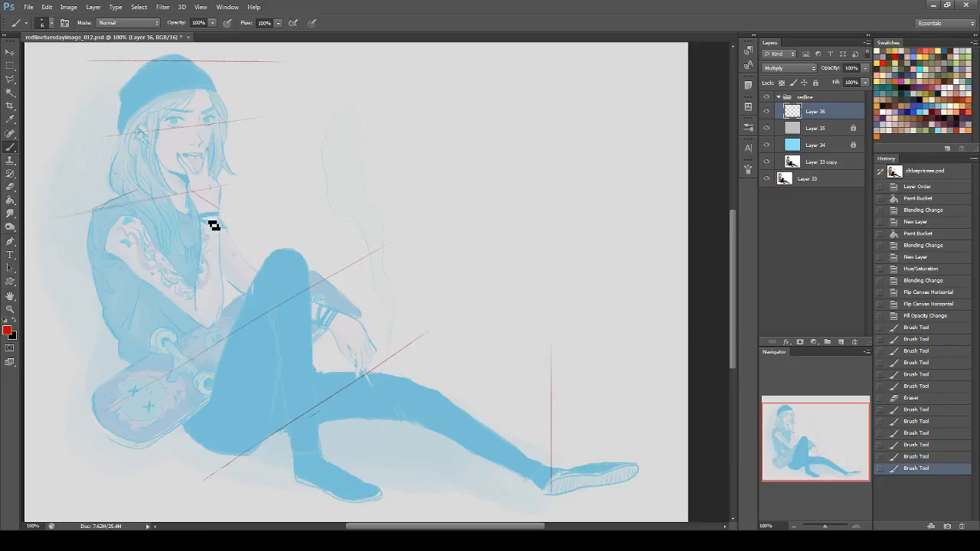
drag(144, 166, 144, 188)
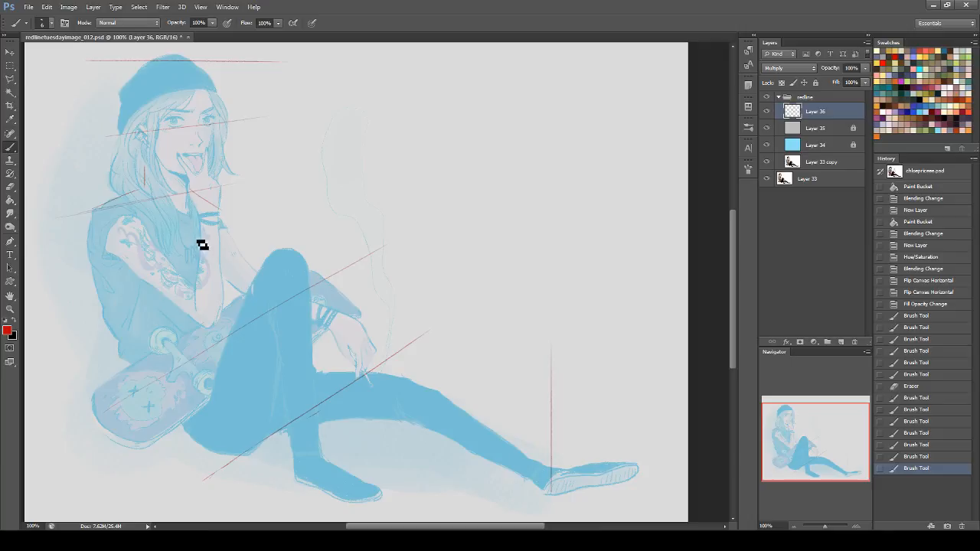
drag(178, 216, 186, 256)
- Trace the curve of the back from the shoulder down to behind the skateboard
drag(91, 223, 92, 273)
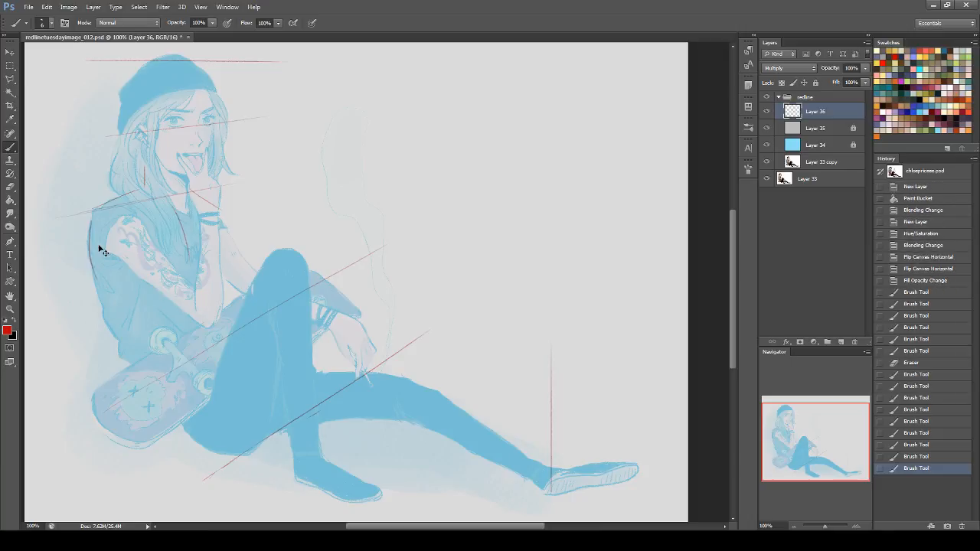
key(ctrl+z)
drag(93, 212, 91, 278)
key(ctrl+z)
mouse_move(93, 212)
mouse_down()
mouse_move(99, 299)
mouse_move(130, 354)
mouse_up()
drag(93, 282, 147, 374)
- Sketch the rib cage and front of the torso, and continue the lower back into the buttocks
drag(195, 269, 192, 295)
drag(162, 329, 193, 297)
mouse_move(212, 229)
mouse_down()
mouse_move(208, 305)
mouse_move(221, 339)
mouse_up()
key(ctrl+z)
mouse_move(135, 371)
mouse_down()
mouse_move(216, 455)
mouse_move(200, 450)
mouse_move(258, 458)
mouse_up()
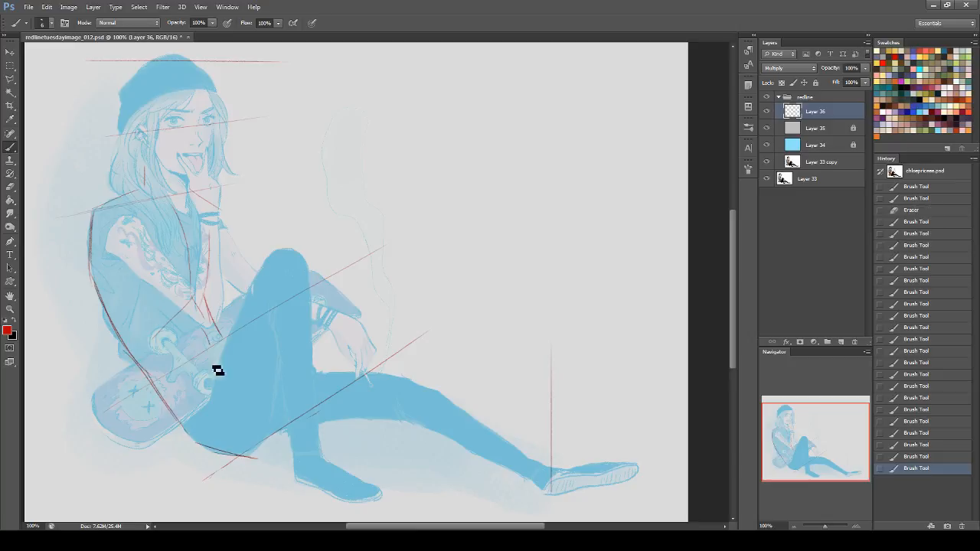
- Sketch the hip and upper thigh contours behind the skateboard and add the collarbone line
drag(212, 358, 262, 385)
drag(230, 345, 290, 360)
drag(169, 377, 204, 383)
drag(258, 388, 228, 454)
drag(133, 217, 183, 226)
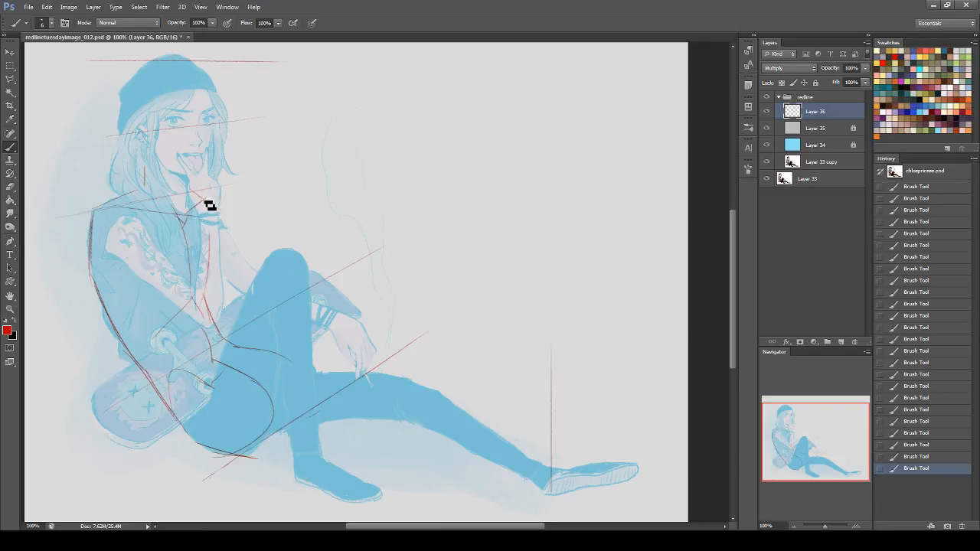
drag(285, 358, 297, 369)
mouse_move(416, 377)
mouse_down()
mouse_move(311, 365)
mouse_move(348, 406)
mouse_up()
drag(209, 401, 273, 429)
drag(223, 348, 274, 370)
drag(341, 371, 344, 424)
key(ctrl+z)
click(927, 458)
click(936, 446)
click(939, 434)
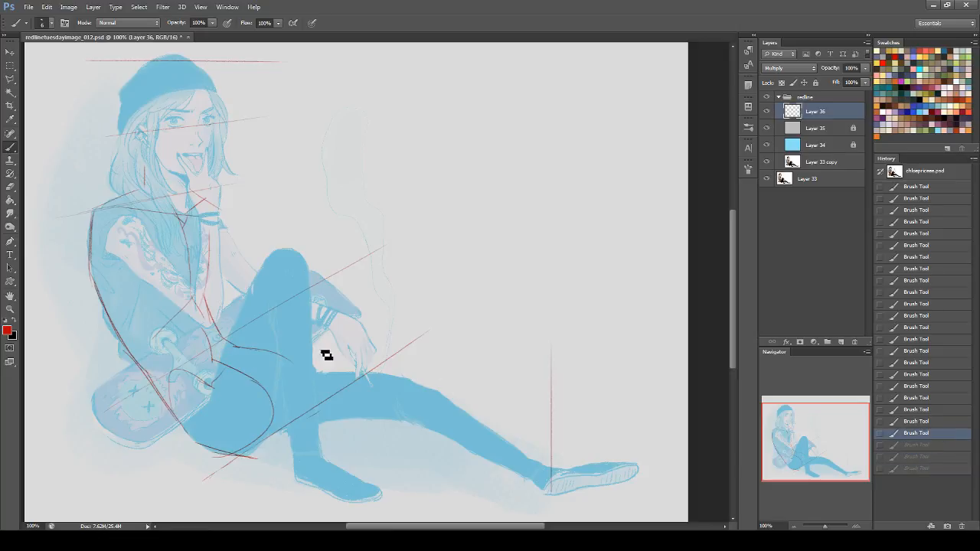
- Trace the top and underside of the outstretched leg from behind the bent leg to the ankle
drag(315, 366, 392, 375)
key(ctrl+z)
mouse_move(322, 374)
mouse_down()
mouse_move(403, 385)
mouse_move(466, 409)
mouse_up()
drag(423, 383, 553, 478)
key(ctrl+z)
drag(452, 403, 553, 471)
drag(319, 424, 423, 431)
key(ctrl+z)
mouse_move(324, 426)
mouse_down()
mouse_move(452, 426)
mouse_move(411, 424)
mouse_move(542, 483)
mouse_up()
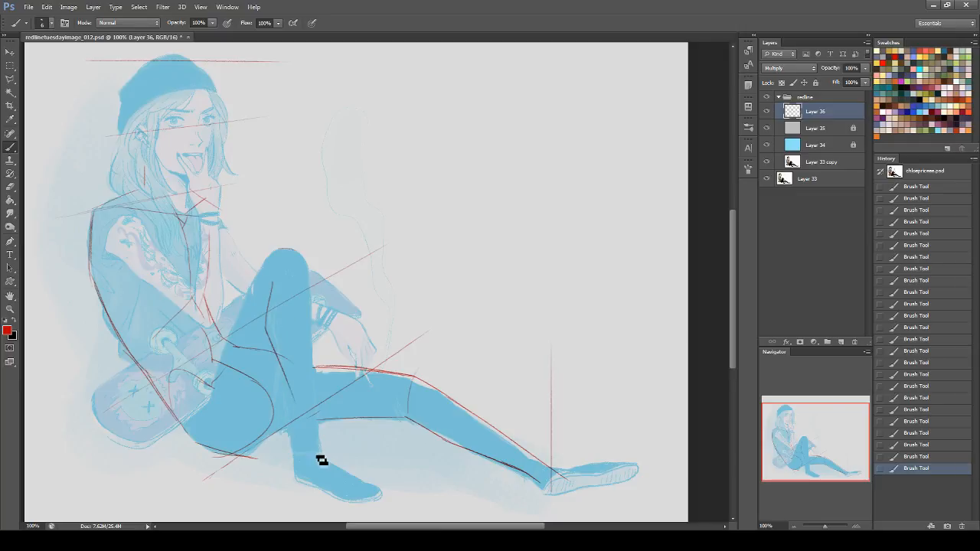
- Outline the bent leg's shoe and reinforce the underside of the outstretched calf near the ankle
mouse_move(292, 442)
mouse_down()
mouse_move(302, 489)
mouse_move(301, 466)
mouse_move(334, 499)
mouse_up()
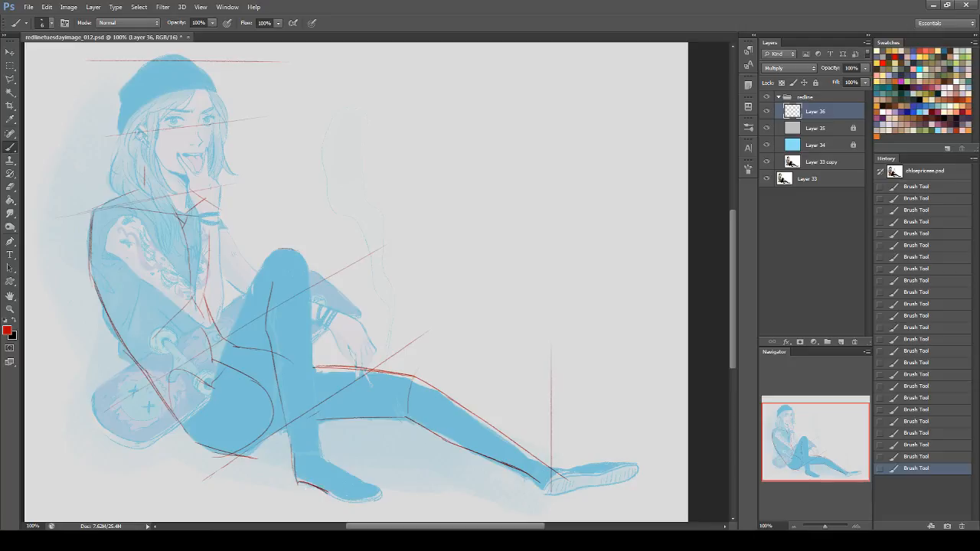
drag(324, 462, 379, 495)
drag(322, 457, 385, 493)
mouse_move(338, 465)
mouse_down()
mouse_move(383, 490)
mouse_move(325, 494)
mouse_move(388, 497)
mouse_up()
key(ctrl+z)
key(ctrl+z)
drag(486, 460, 530, 481)
- Outline the shoe of the outstretched foot, including its toe and the edge of its sole
mouse_move(480, 457)
mouse_down()
mouse_move(543, 492)
mouse_move(639, 457)
mouse_up()
key(ctrl+z)
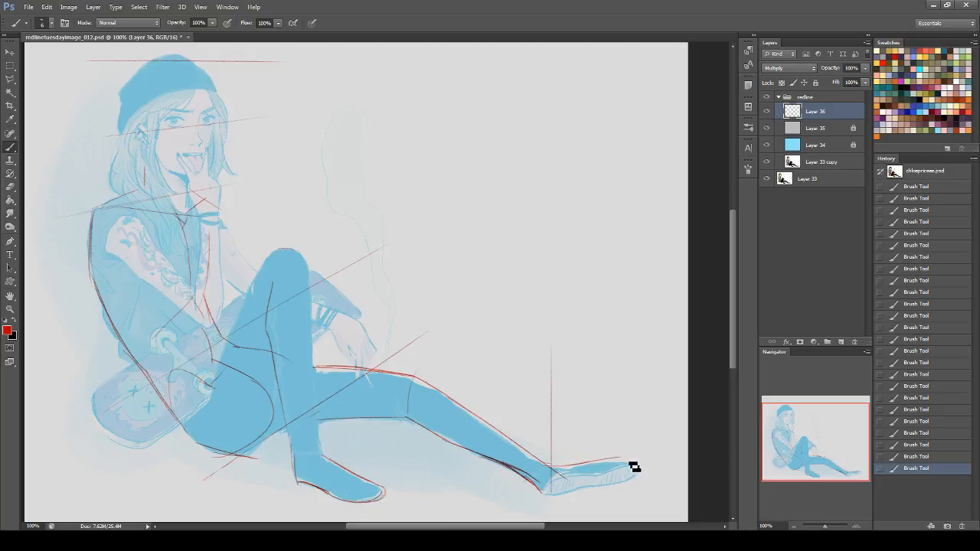
drag(628, 466, 638, 465)
click(10, 187)
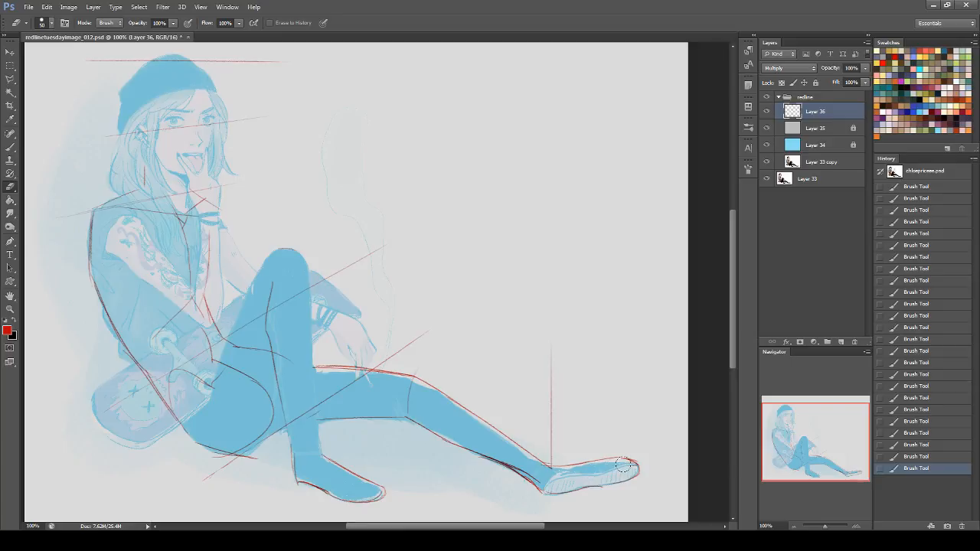
click(11, 146)
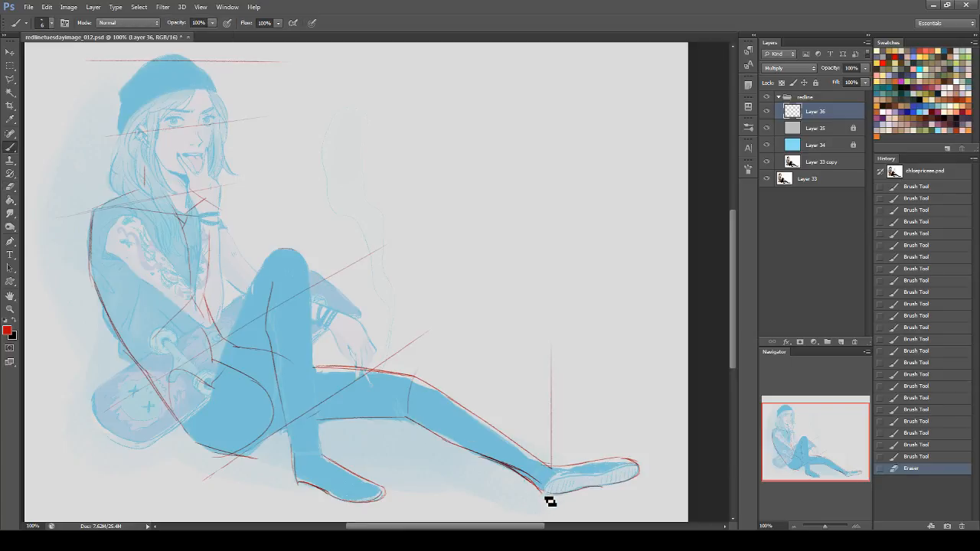
mouse_move(545, 494)
mouse_down()
mouse_move(569, 485)
mouse_move(550, 499)
mouse_move(556, 486)
mouse_move(601, 484)
mouse_move(626, 464)
mouse_move(574, 483)
mouse_move(644, 472)
mouse_move(615, 478)
mouse_move(637, 465)
mouse_up()
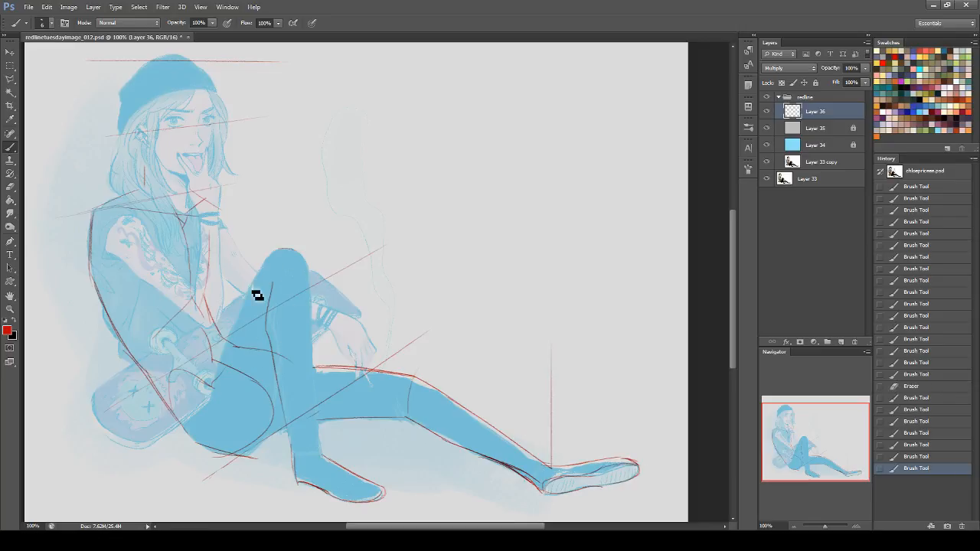
- Trace the bent leg's thigh from the hip up and around the knee
drag(246, 295, 270, 257)
drag(253, 292, 218, 357)
drag(247, 311, 211, 391)
mouse_move(282, 249)
mouse_down()
mouse_move(307, 265)
mouse_move(312, 308)
mouse_up()
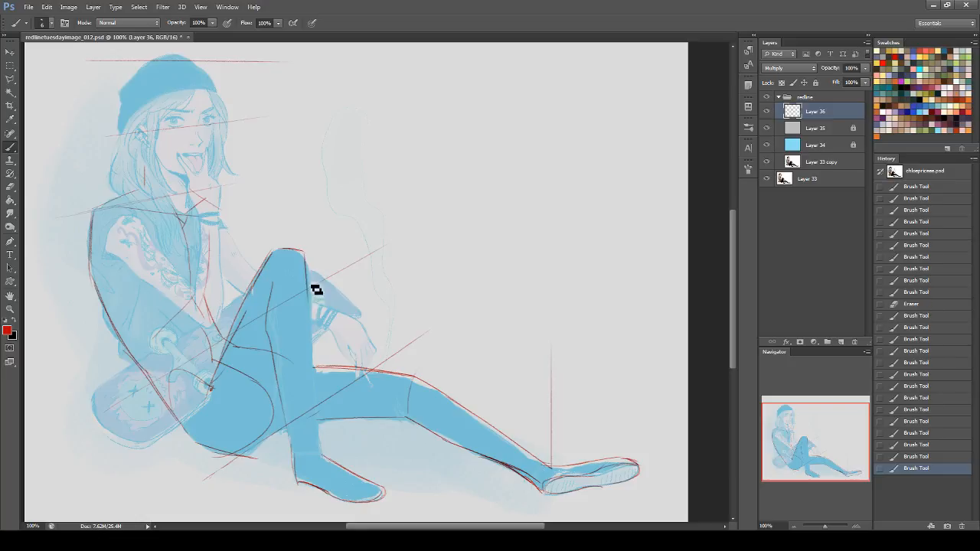
- Trace the front of the bent leg's shin from the knee down to the ankle
drag(310, 276, 312, 355)
key(ctrl+z)
drag(309, 302, 316, 452)
key(ctrl+z)
mouse_move(314, 303)
mouse_down()
mouse_move(323, 419)
mouse_move(306, 470)
mouse_move(296, 444)
mouse_move(296, 457)
mouse_move(324, 442)
mouse_up()
drag(308, 271, 314, 325)
key(ctrl+z)
key(ctrl+z)
drag(308, 273, 315, 322)
key(ctrl+z)
- Mark the trouser cuff and ankle contour of the outstretched leg
drag(488, 454, 513, 467)
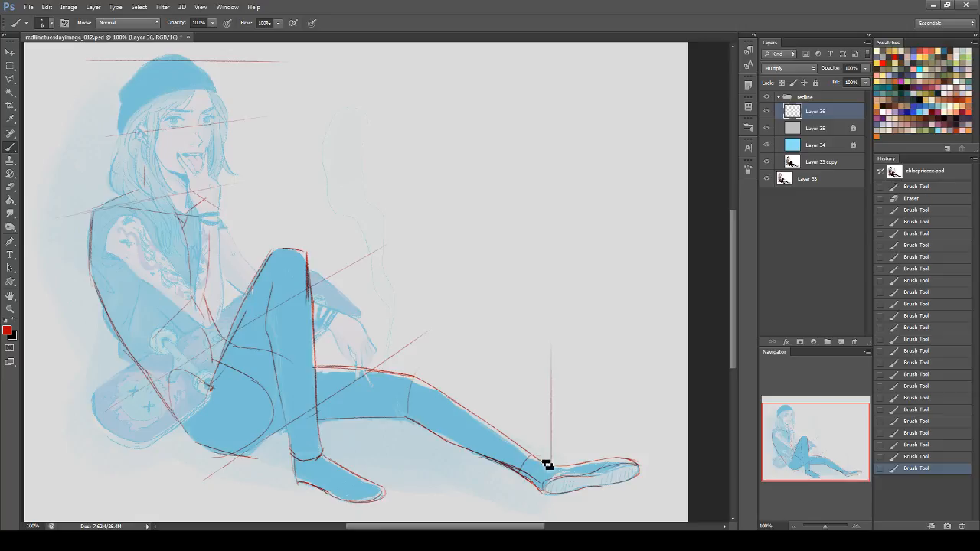
drag(544, 466, 546, 466)
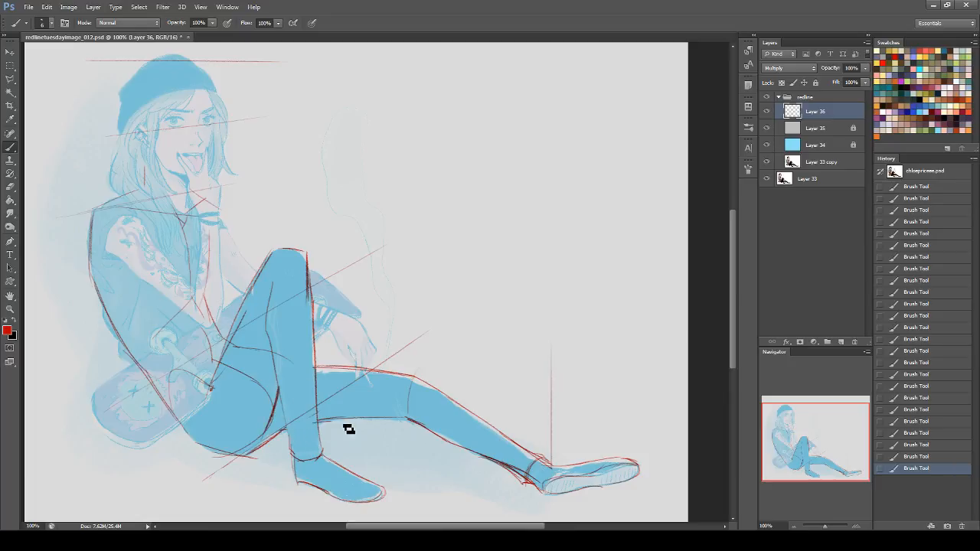
drag(844, 451, 838, 451)
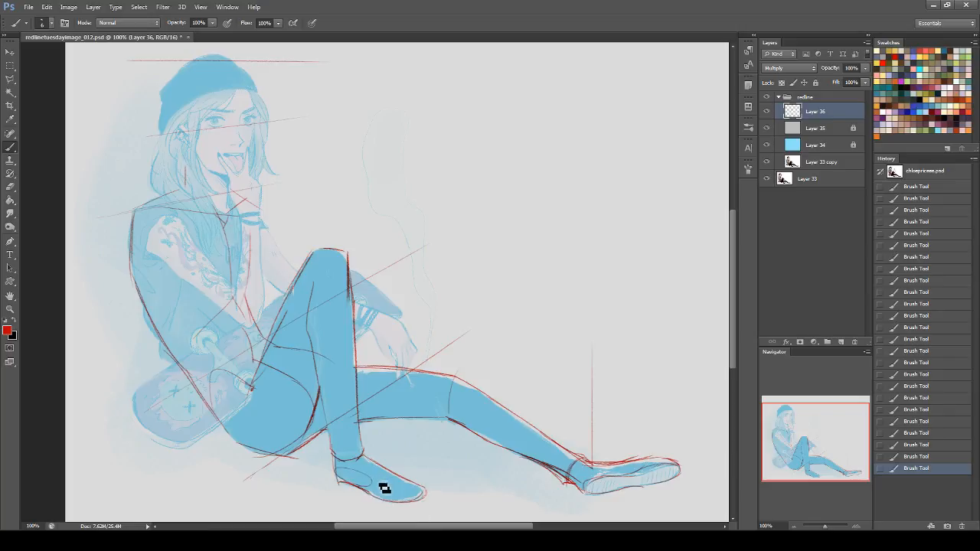
mouse_move(418, 497)
mouse_down()
mouse_move(380, 494)
mouse_move(422, 493)
mouse_move(385, 488)
mouse_move(415, 488)
mouse_up()
click(940, 446)
click(940, 436)
click(941, 449)
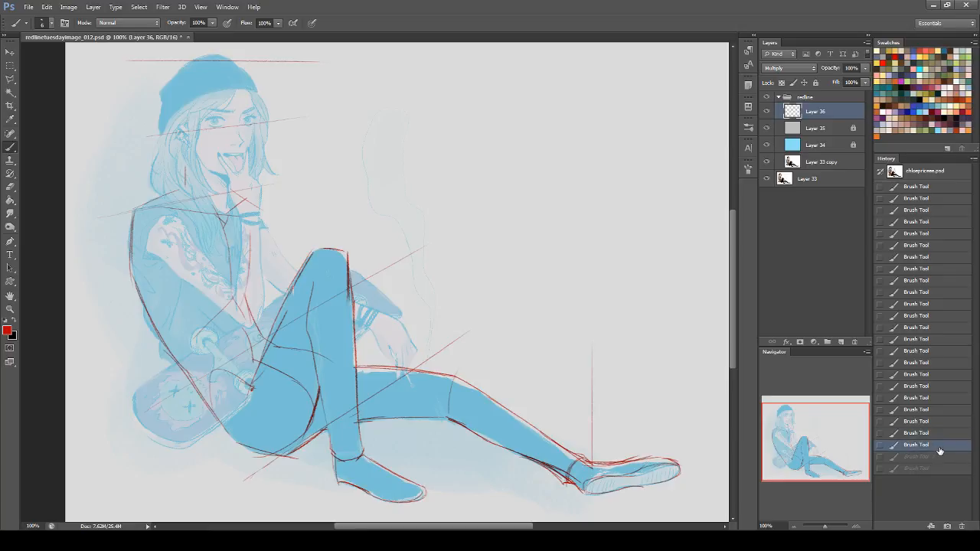
- Erase the red lines over the outstretched foot's shoe, then return to the Brush tool
click(11, 187)
mouse_move(584, 470)
mouse_down()
mouse_move(567, 496)
mouse_move(682, 457)
mouse_up()
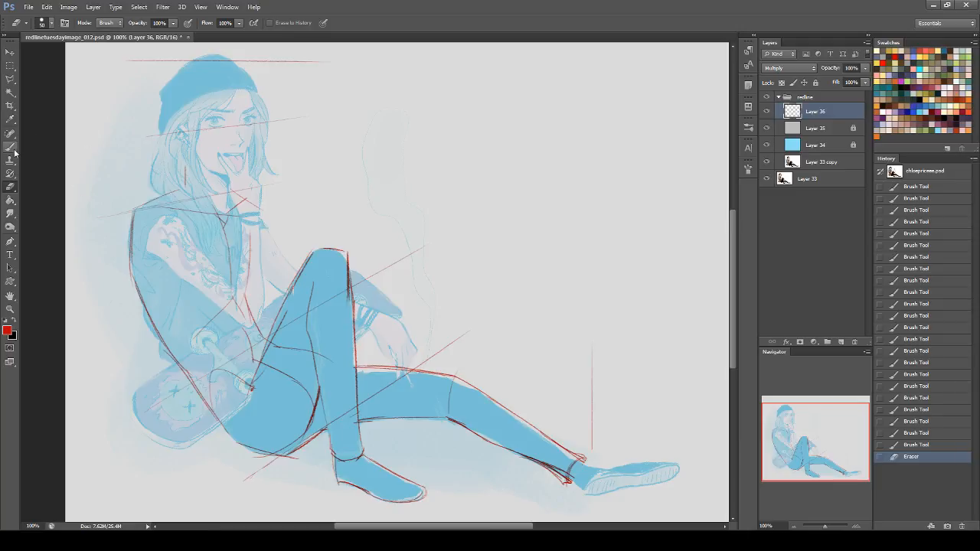
click(13, 150)
- Redraw the upper and sole lines of the bent leg's shoe, then hide and reshow the redline group to compare
drag(363, 456, 423, 492)
key(ctrl+z)
drag(364, 456, 432, 494)
mouse_move(388, 472)
mouse_down()
mouse_move(432, 503)
mouse_move(400, 502)
mouse_up()
drag(335, 477, 380, 501)
click(768, 99)
click(767, 98)
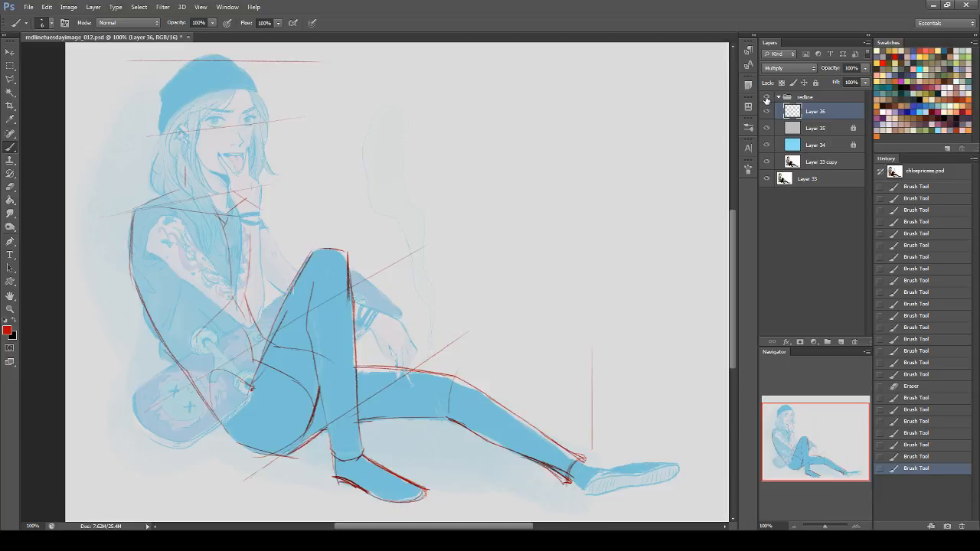
- Erase the stray red lines around the bent leg's ankle and shoe, then redraw the shoe's top and sole outline
click(10, 186)
click(365, 439)
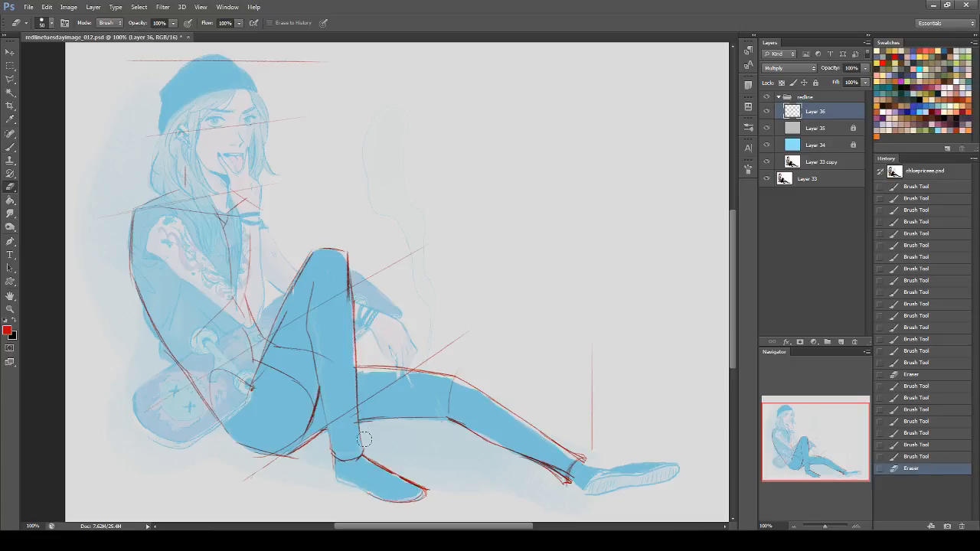
click(11, 147)
drag(391, 475, 424, 493)
mouse_move(341, 466)
mouse_down()
mouse_move(385, 507)
mouse_move(375, 502)
mouse_move(398, 502)
mouse_up()
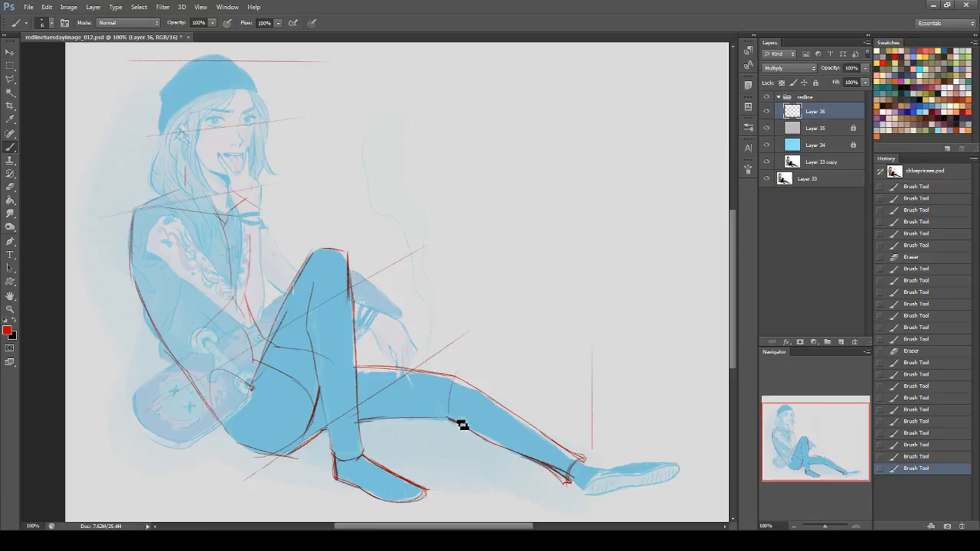
- Outline the outstretched foot's shoe in red along its upper edge, heel and toe
drag(585, 461, 656, 457)
key(ctrl+z)
drag(583, 460, 674, 461)
drag(569, 478, 581, 492)
mouse_move(681, 468)
mouse_down()
mouse_move(658, 485)
mouse_move(681, 471)
mouse_move(591, 504)
mouse_move(685, 460)
mouse_up()
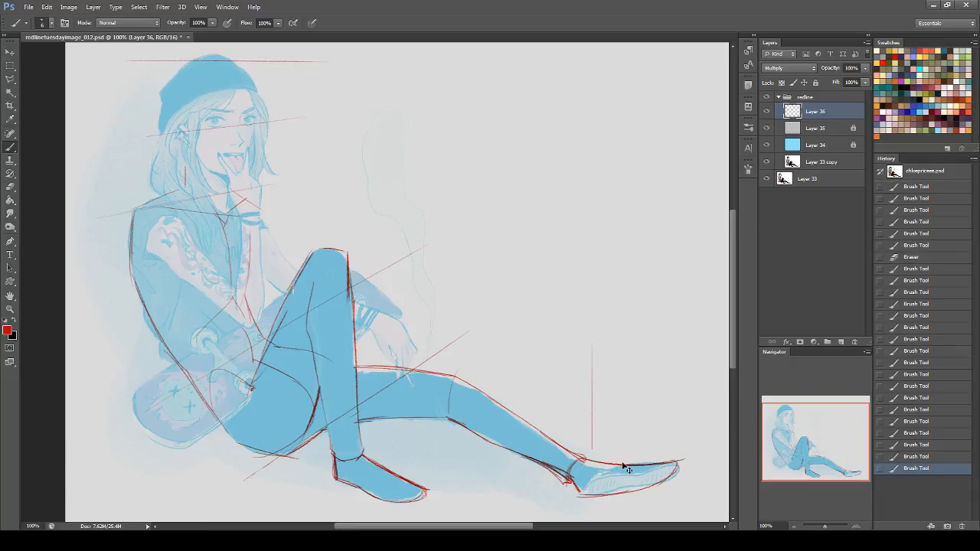
- Reinforce the outstretched thigh's upper contour and sketch the heel and ball shapes on the outstretched shoe's sole
drag(362, 368, 434, 375)
mouse_move(584, 492)
mouse_down()
mouse_move(606, 482)
mouse_move(582, 493)
mouse_move(621, 500)
mouse_up()
mouse_move(676, 473)
mouse_down()
mouse_move(649, 477)
mouse_move(654, 496)
mouse_move(676, 475)
mouse_move(641, 482)
mouse_move(678, 469)
mouse_up()
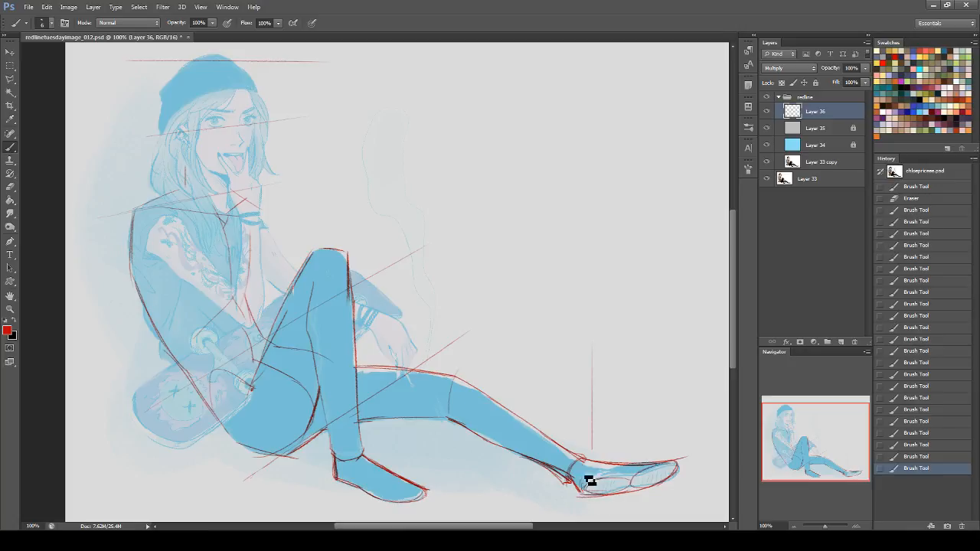
drag(584, 490, 656, 467)
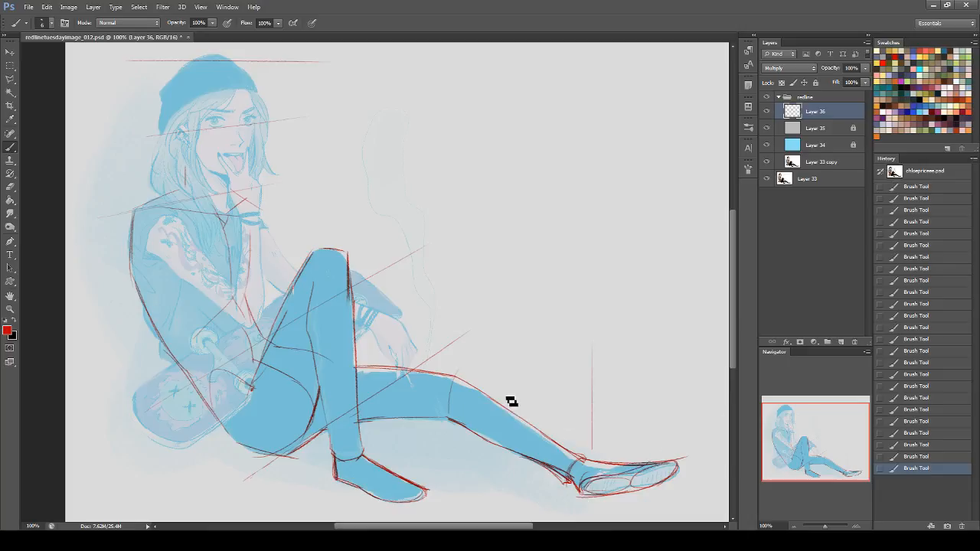
- Try raised contour lines above the outstretched leg's thigh and knee, then step back in the history to remove them
mouse_move(374, 359)
mouse_down()
mouse_move(566, 423)
mouse_move(492, 390)
mouse_move(524, 423)
mouse_move(642, 459)
mouse_move(672, 458)
mouse_move(726, 395)
mouse_up()
click(930, 448)
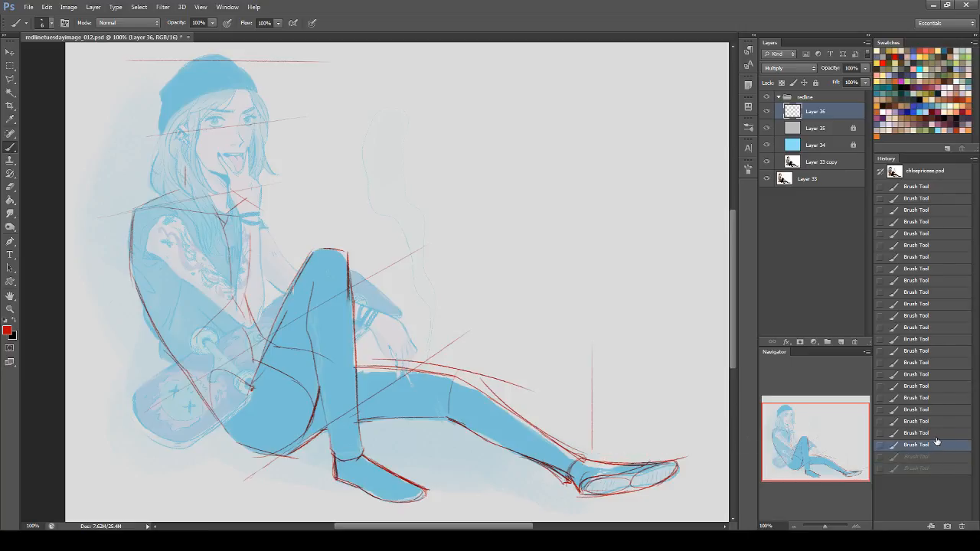
key(ctrl+alt+z)
click(916, 425)
- Save the document, then mark both sides of the neck with short vertical red lines
key(ctrl+s)
drag(787, 448, 764, 429)
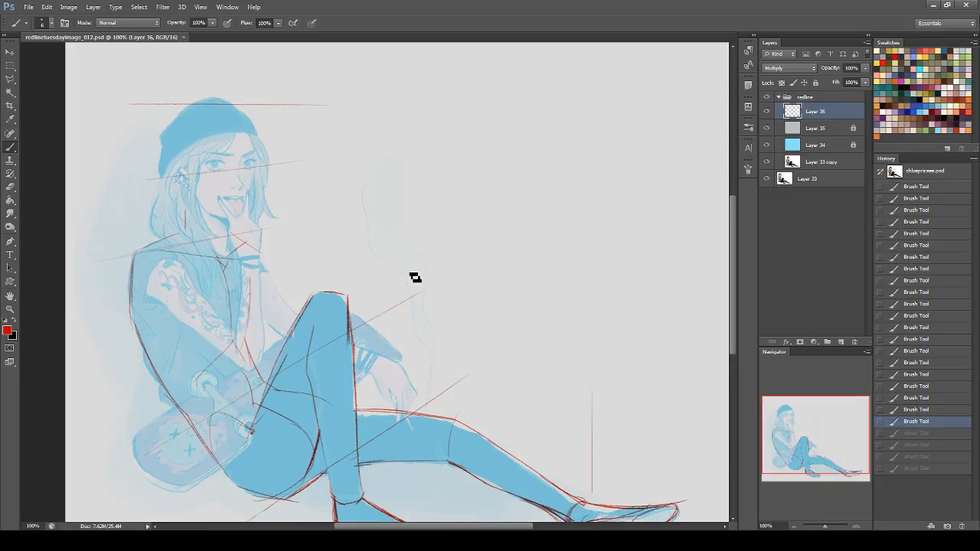
drag(352, 527, 316, 526)
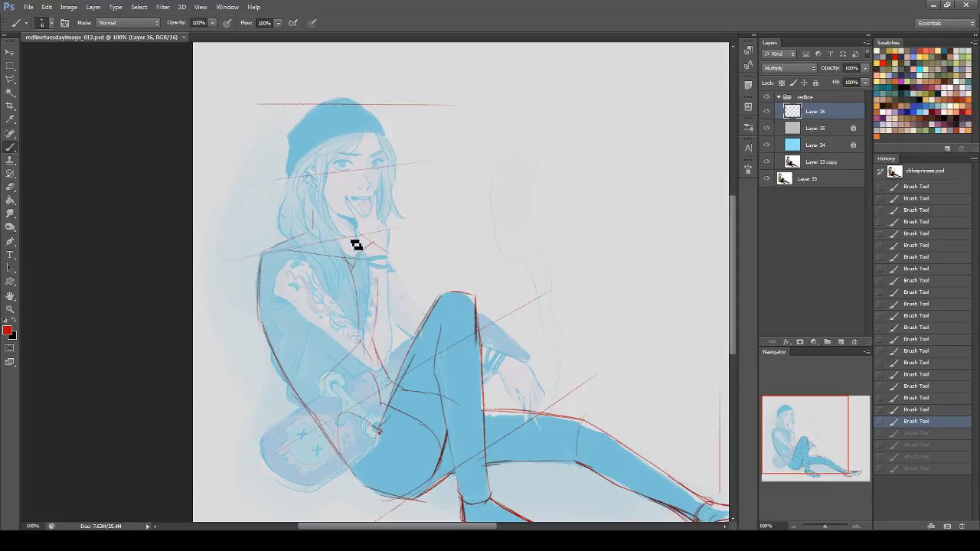
drag(349, 220, 349, 246)
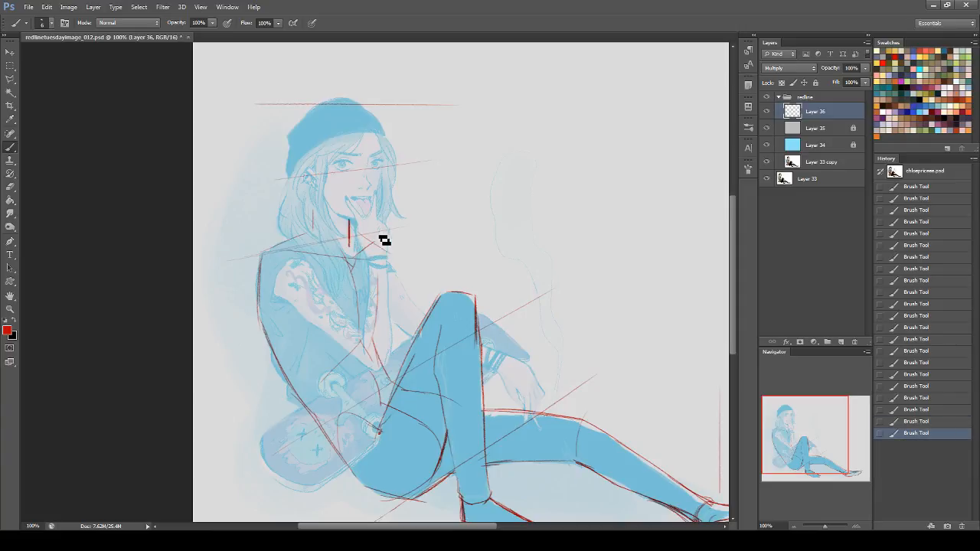
drag(312, 210, 311, 228)
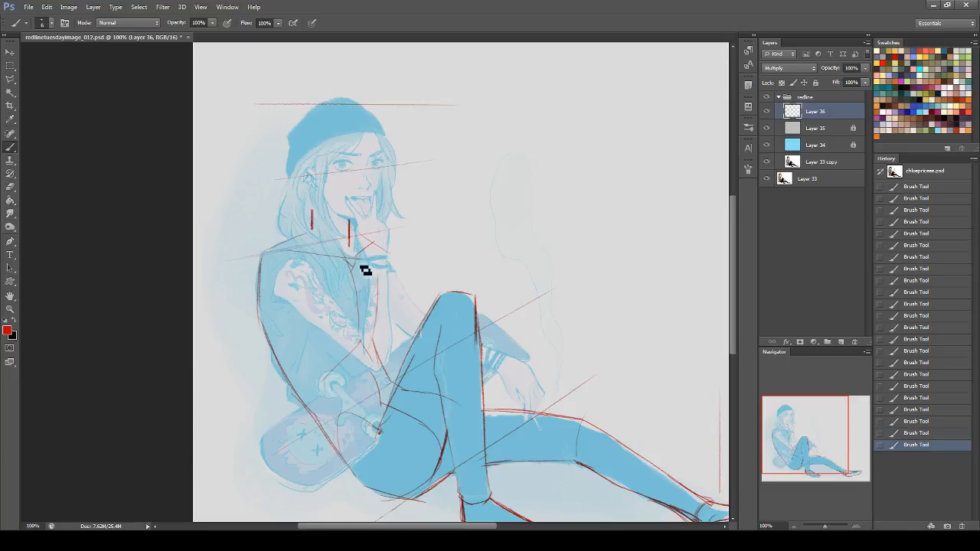
- Draw a short slanting red line from the front neck mark down towards the raised hand's wrist, redoing the first attempt
drag(357, 235, 376, 246)
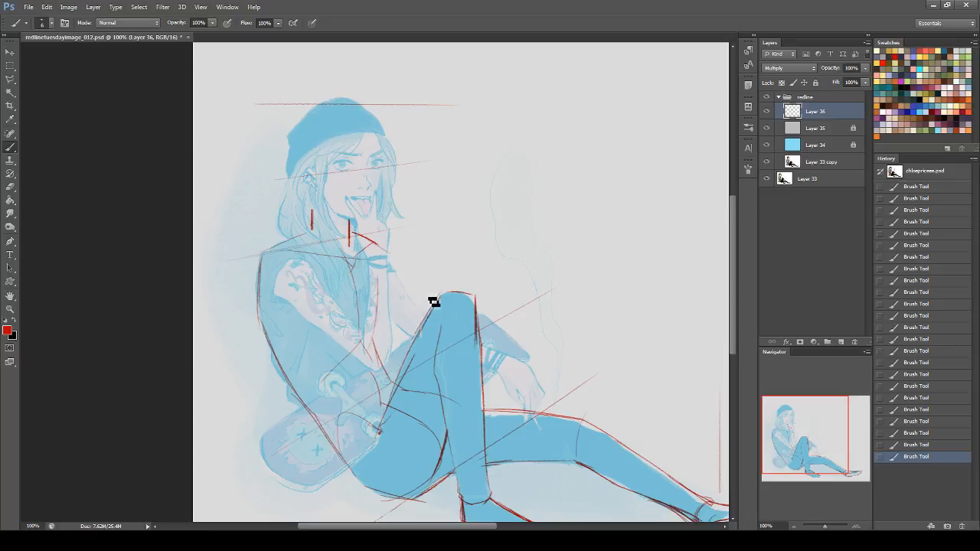
key(ctrl+z)
key(ctrl+z)
key(ctrl+z)
drag(351, 230, 374, 244)
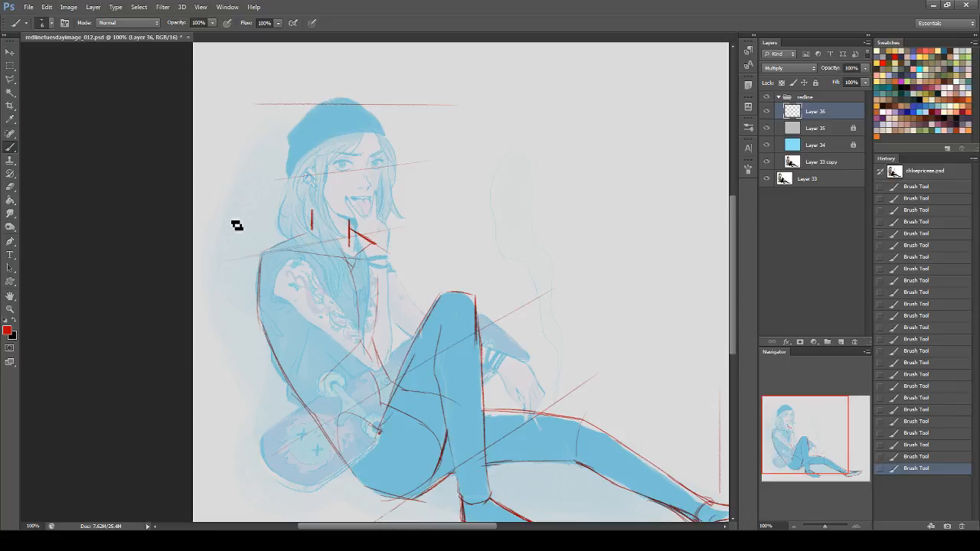
drag(215, 219, 281, 219)
drag(247, 212, 247, 228)
key(ctrl+alt+z)
key(ctrl+alt+z)
mouse_move(425, 198)
mouse_down()
mouse_move(480, 199)
mouse_move(470, 207)
mouse_up()
key(ctrl+alt+z)
- Clean up the red marks around the neck with the Eraser, then return to the Brush tool
click(11, 186)
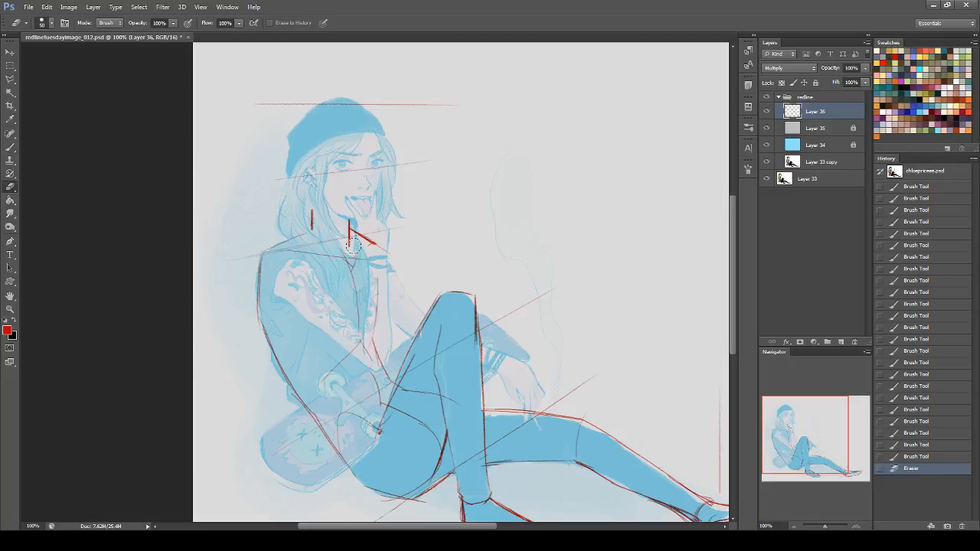
click(10, 147)
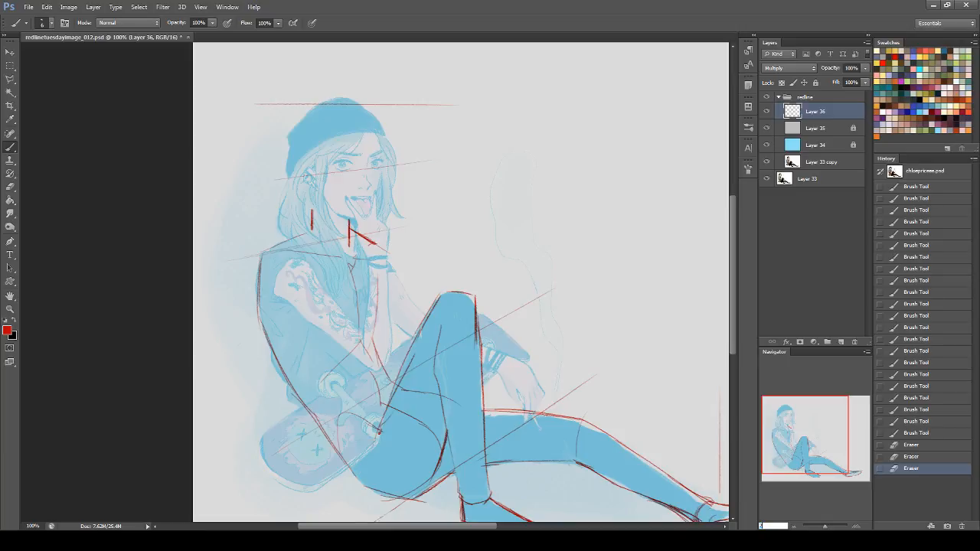
- Add a new layer above the redlines and sketch the far side of the forehead and the near jawline
key(ctrl+plus)
drag(784, 425, 783, 408)
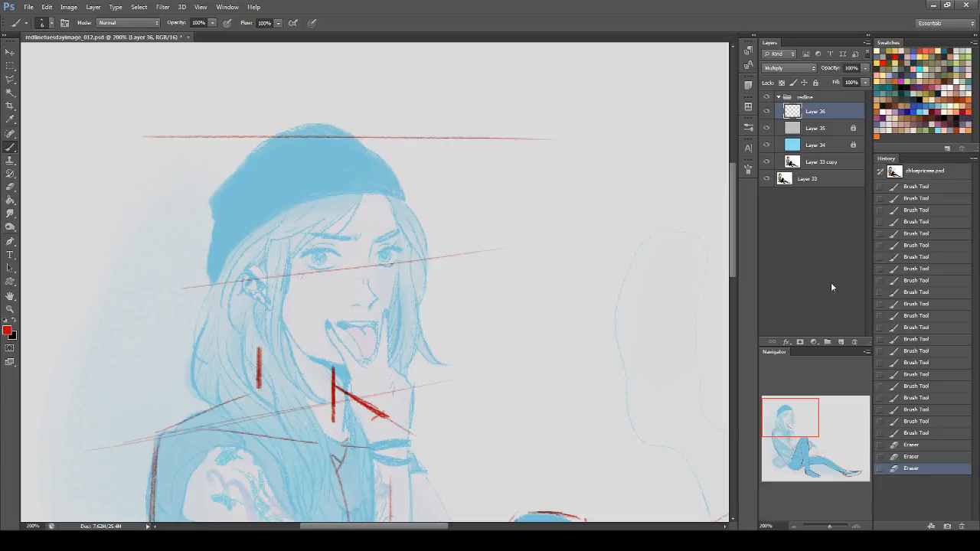
click(840, 340)
drag(385, 190, 395, 219)
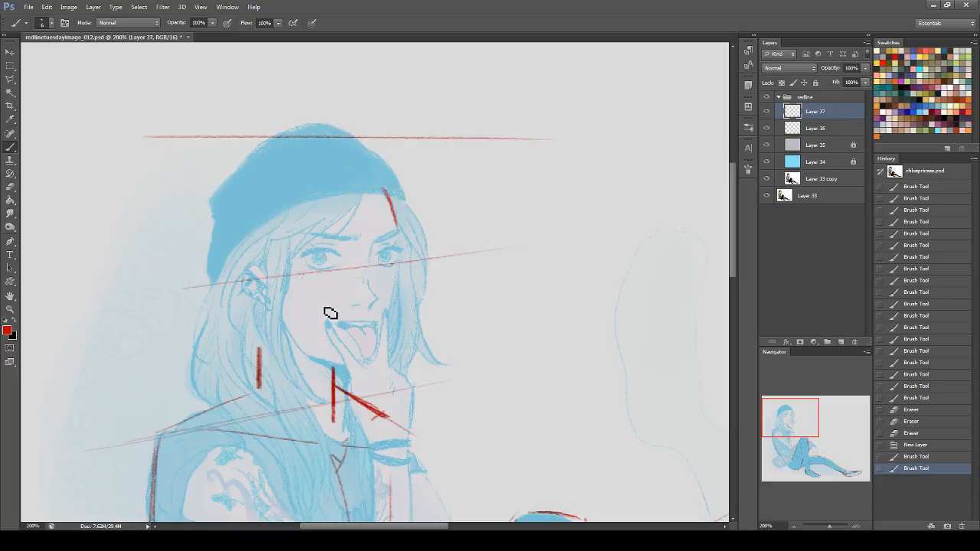
mouse_move(270, 294)
mouse_down()
mouse_move(302, 343)
mouse_move(370, 372)
mouse_up()
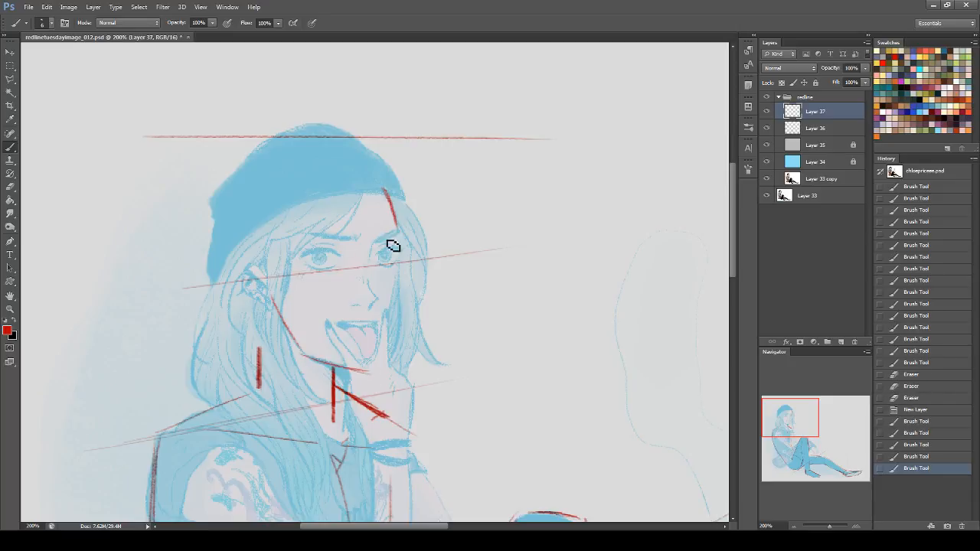
- Trace the far side of the face from the brow past the cheekbone down to the chin, retrying unsatisfactory strokes
drag(398, 229, 397, 270)
key(ctrl+z)
mouse_move(396, 224)
mouse_down()
mouse_move(399, 276)
mouse_move(376, 343)
mouse_up()
key(ctrl+z)
key(ctrl+z)
drag(400, 276, 375, 350)
drag(390, 310, 374, 371)
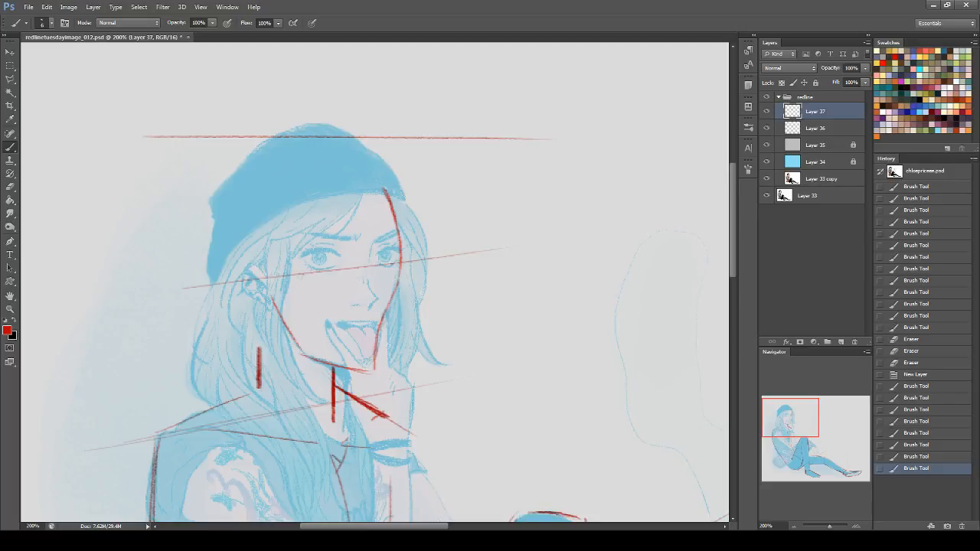
drag(398, 286, 380, 331)
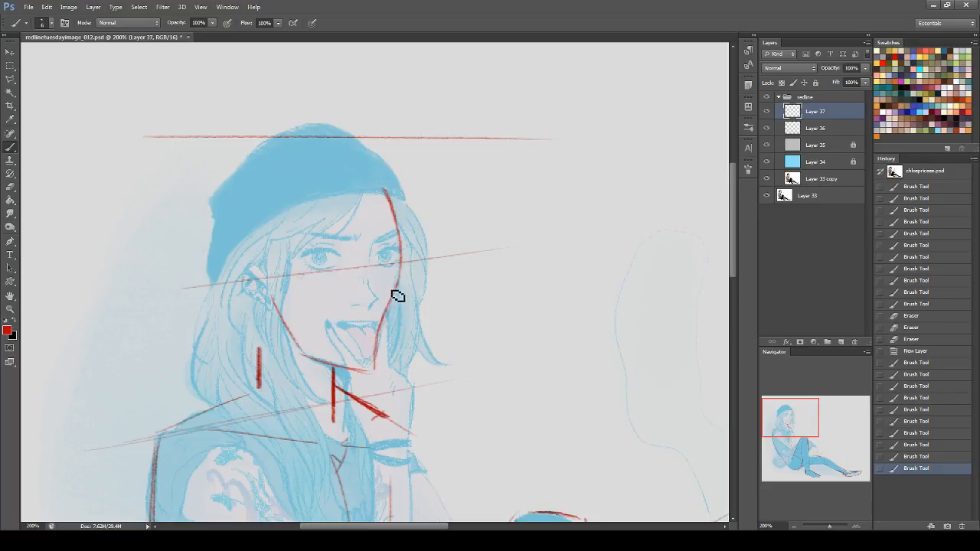
- Erase the far cheek line below the cheekbone, redraw it more steeply, and mark the near eyebrow with a red line
click(10, 186)
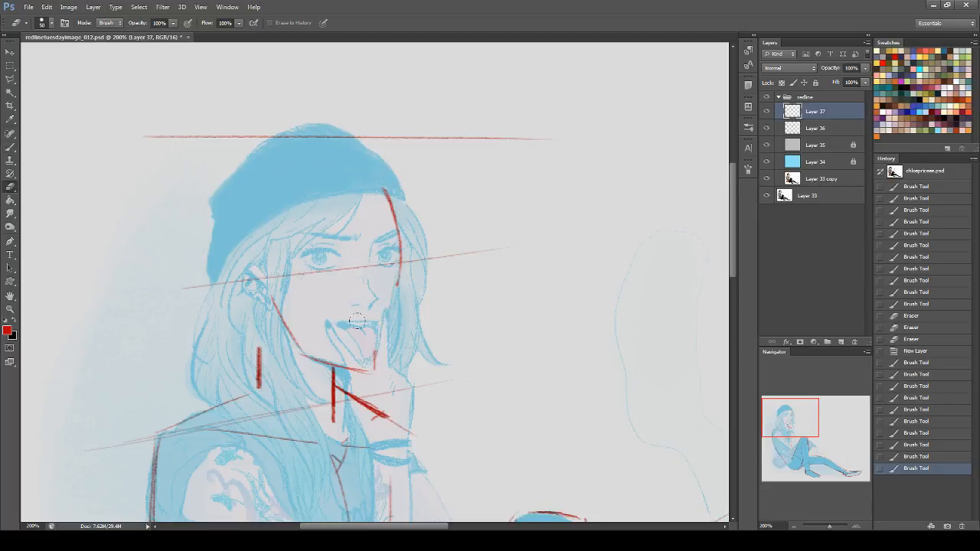
drag(364, 337, 370, 344)
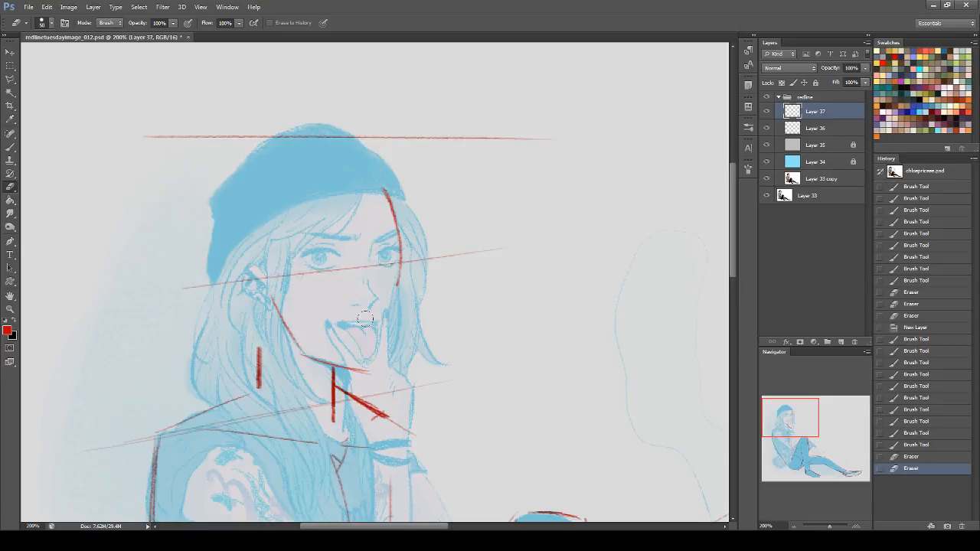
click(10, 147)
drag(401, 287, 378, 333)
key(ctrl+z)
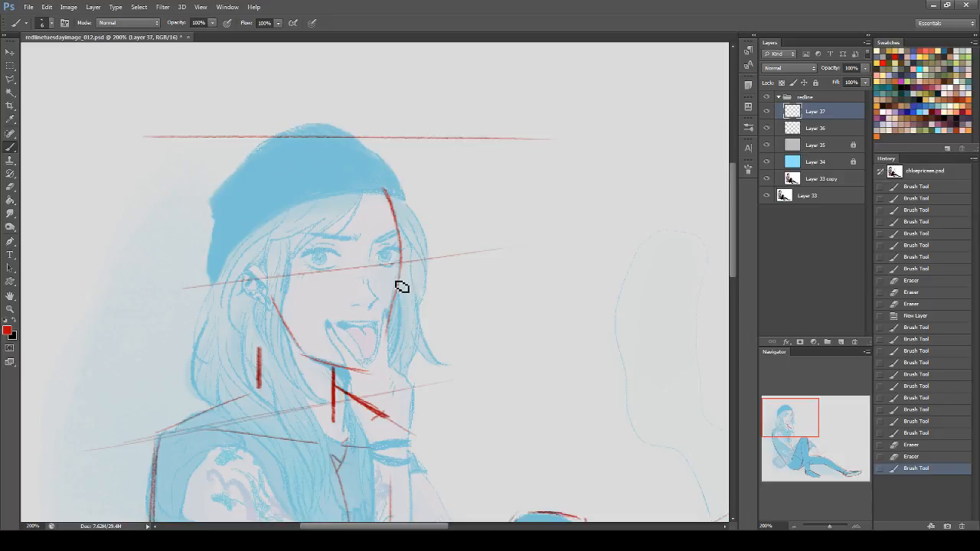
drag(297, 232, 345, 238)
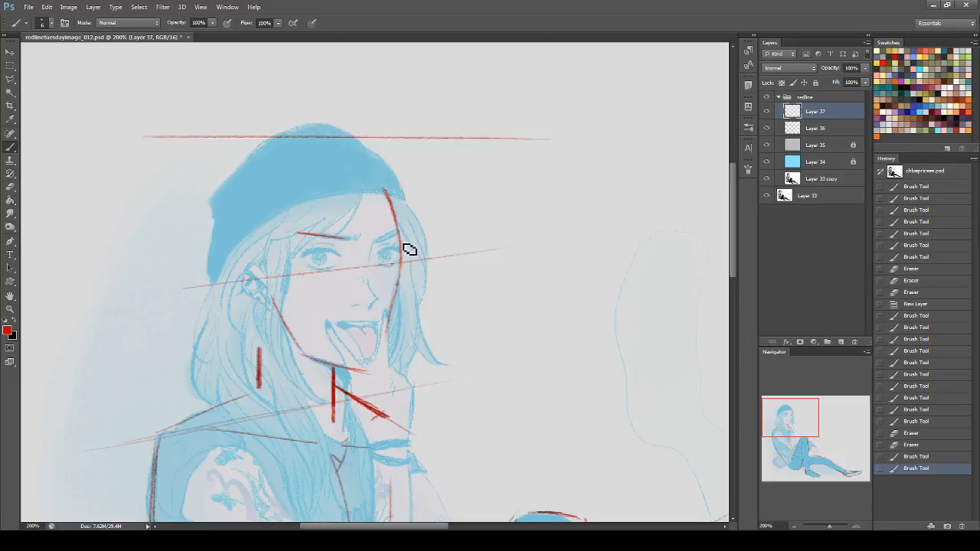
- On Layer 33 copy, lasso the far eye, refine the selection with the Magic Wand, shift the eye slightly towards the nose and deselect
click(10, 79)
click(53, 77)
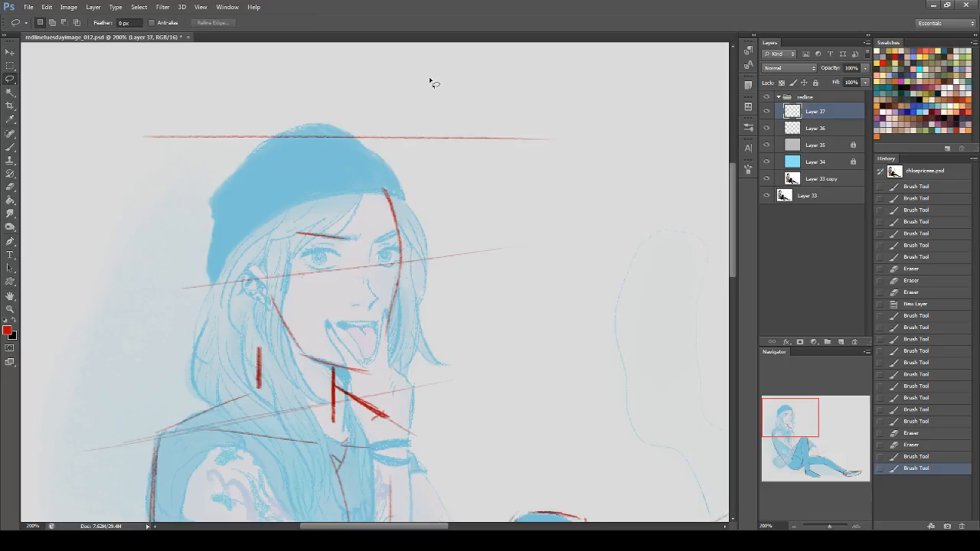
click(816, 179)
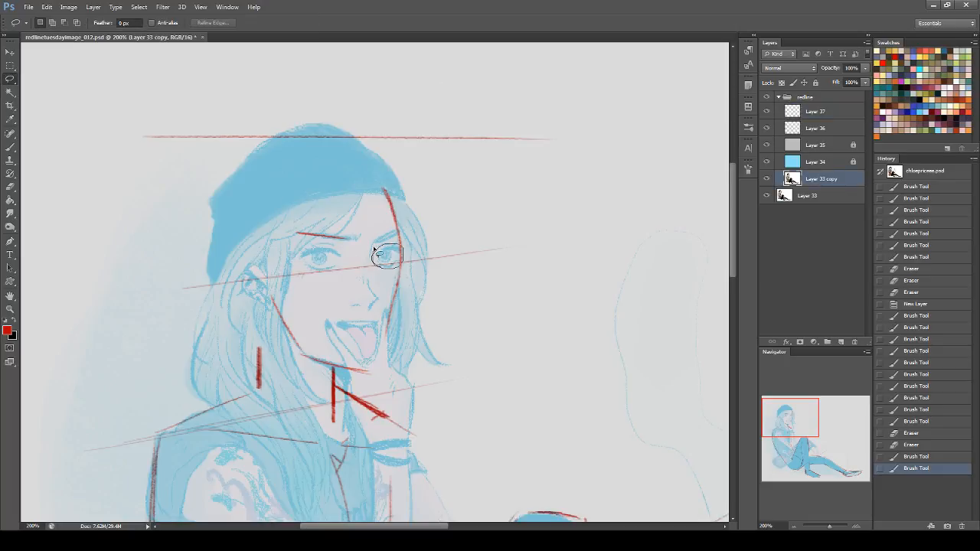
drag(406, 251, 403, 254)
click(10, 51)
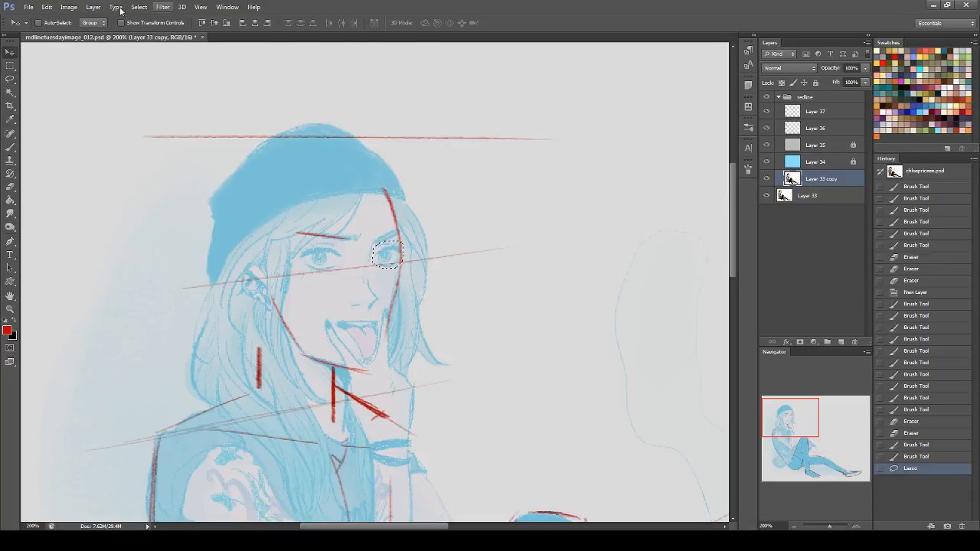
click(12, 79)
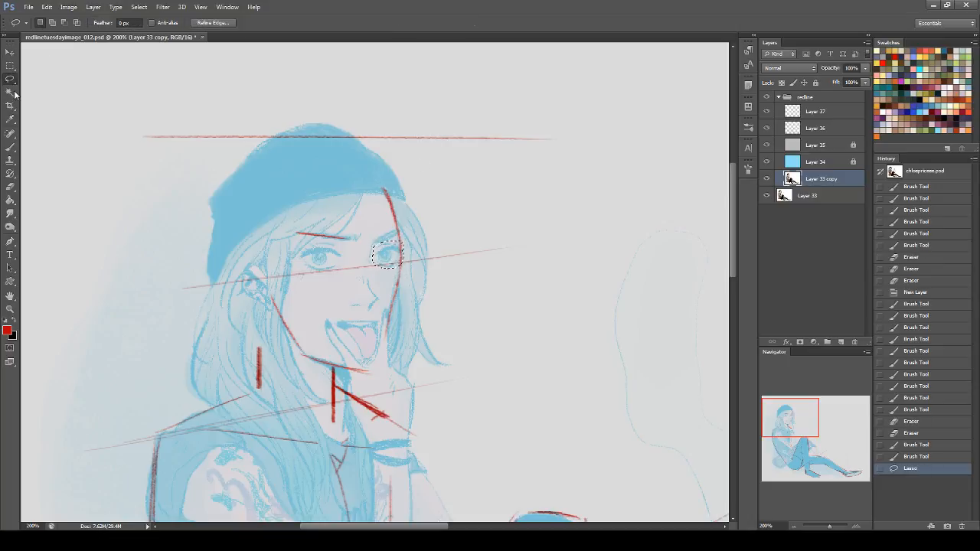
key(w)
click(382, 258)
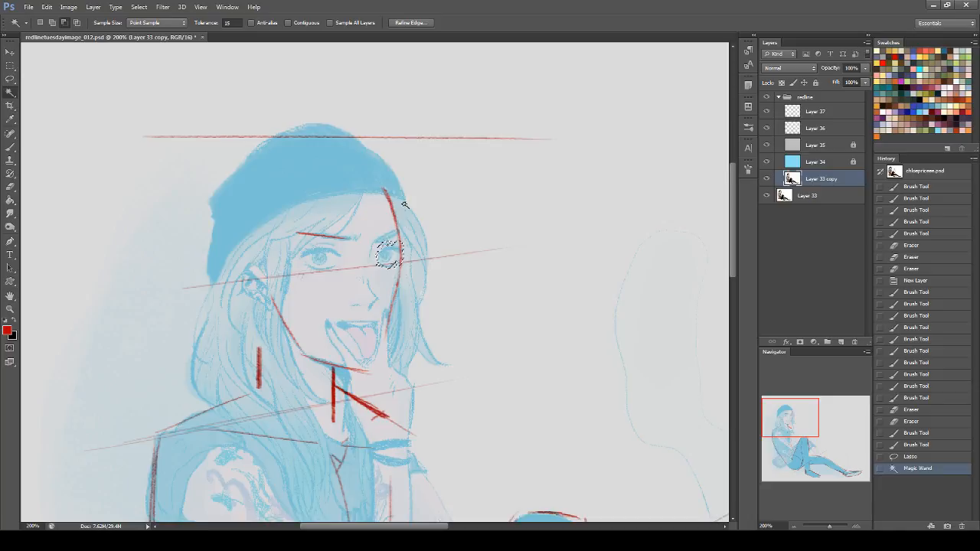
click(10, 51)
drag(388, 259, 383, 262)
key(ctrl+d)
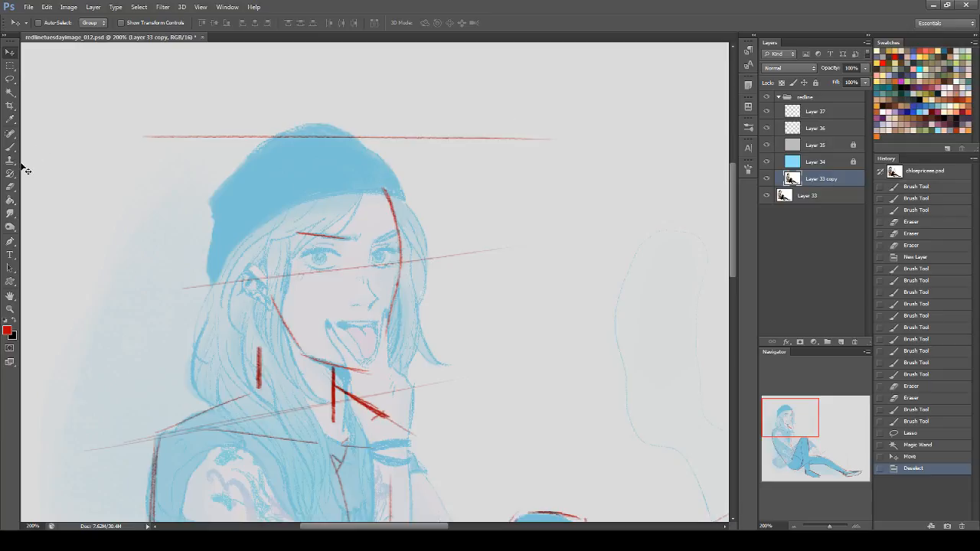
click(9, 91)
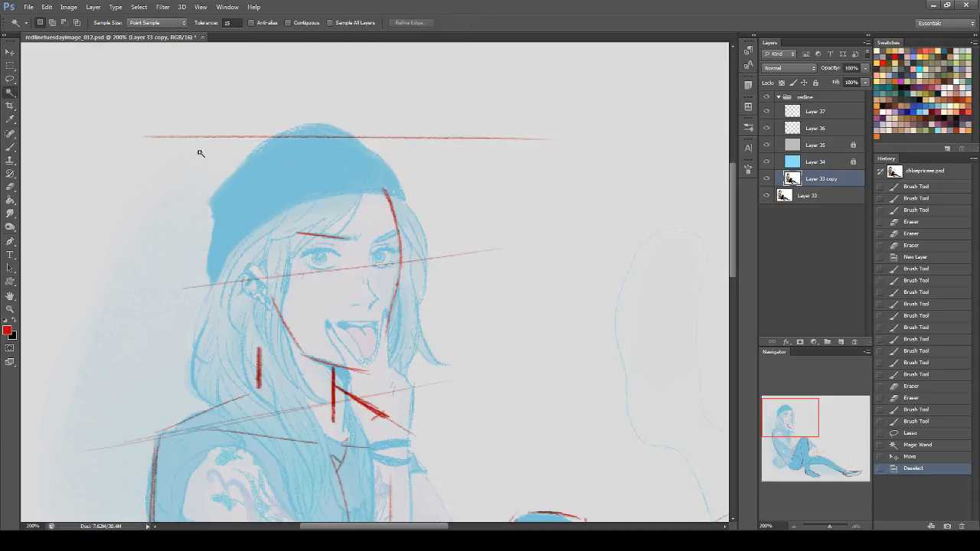
click(399, 258)
key(ctrl+z)
- Toggle the redline group's visibility, then hide Layers 34 to 37 to view the edited full-colour copy
click(768, 98)
click(769, 98)
click(768, 98)
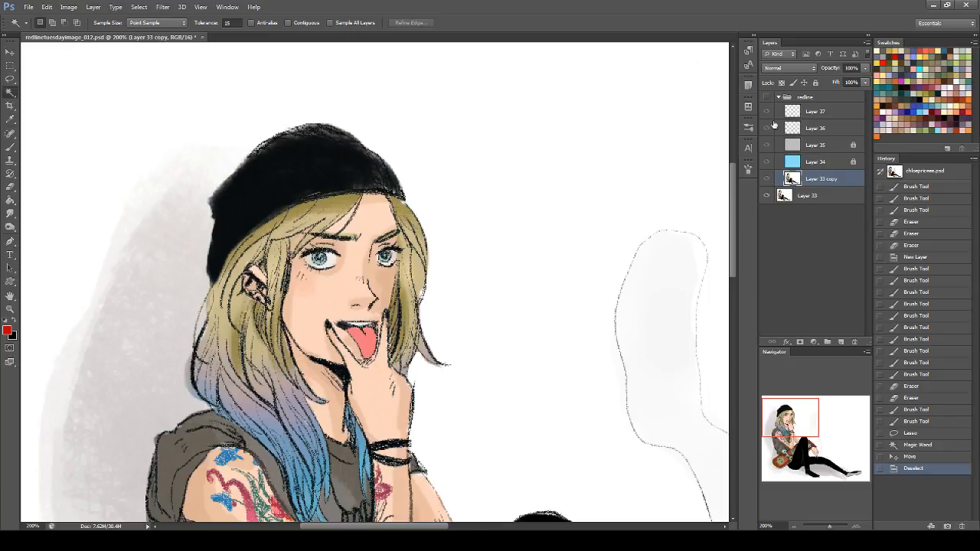
click(769, 161)
click(769, 146)
click(767, 163)
click(768, 128)
click(769, 113)
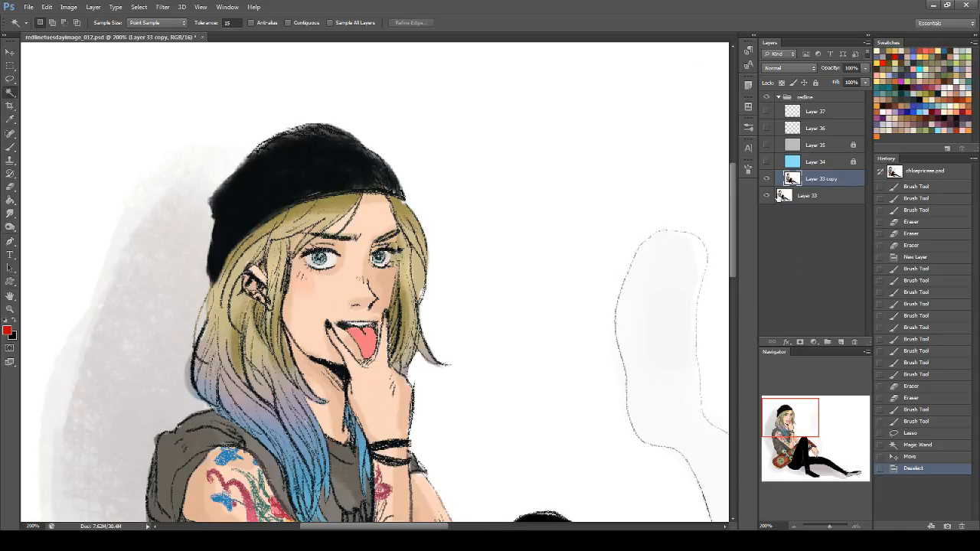
- Toggle Layer 33 copy to compare the moved eye with the original, then reshow Layers 34 to 37 and switch to the Eraser
click(767, 179)
click(766, 181)
click(766, 181)
click(766, 180)
click(766, 180)
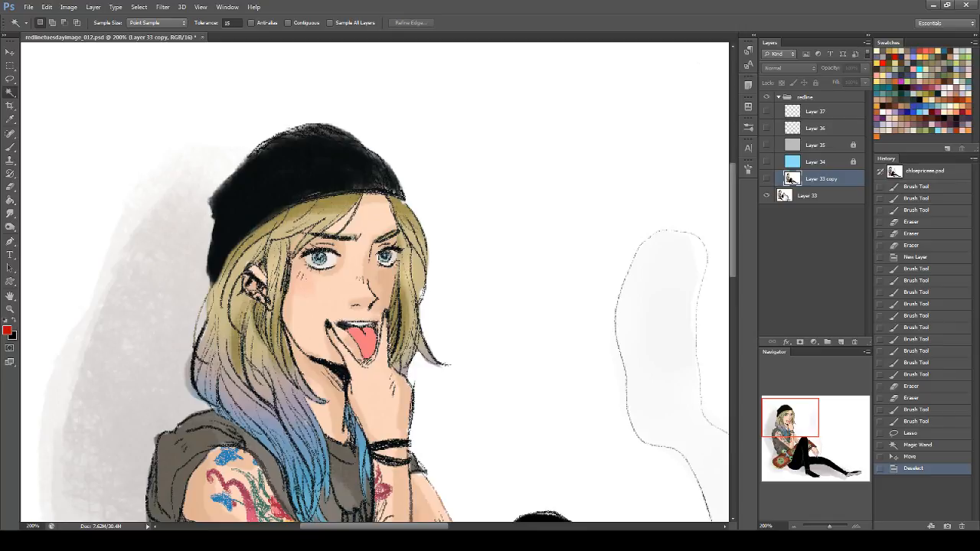
click(766, 181)
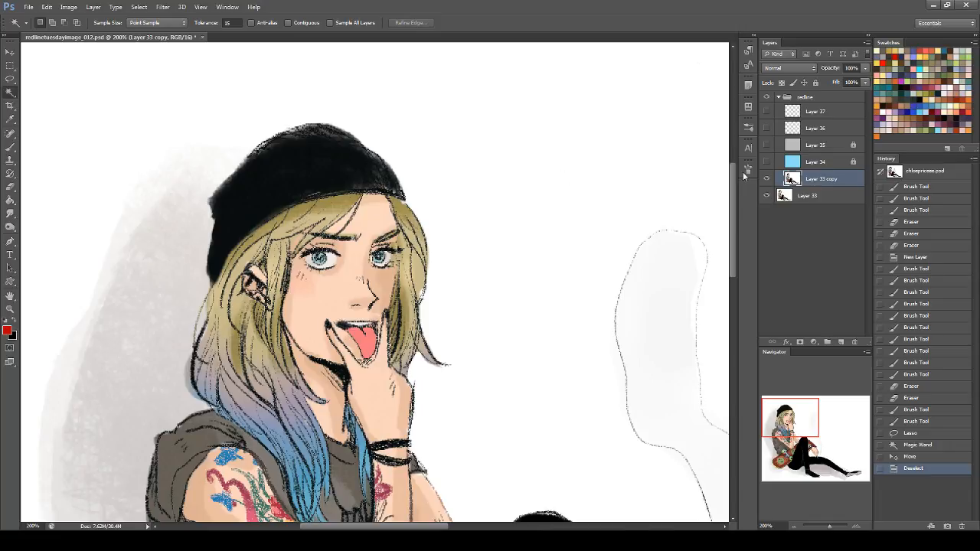
drag(766, 163, 767, 111)
click(10, 186)
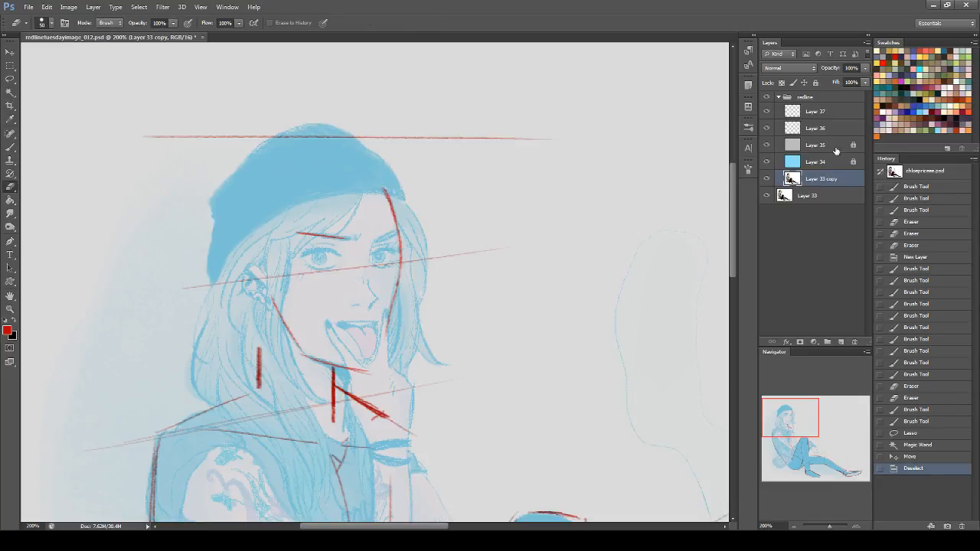
- On Layer 37, erase the far cheek line beside the eye and redraw it in red with the Brush
click(816, 111)
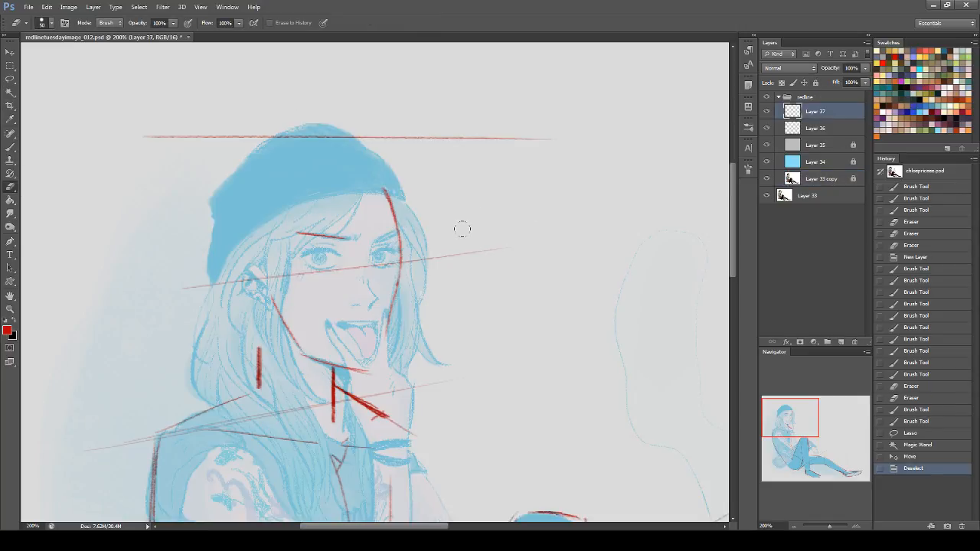
click(392, 234)
click(11, 148)
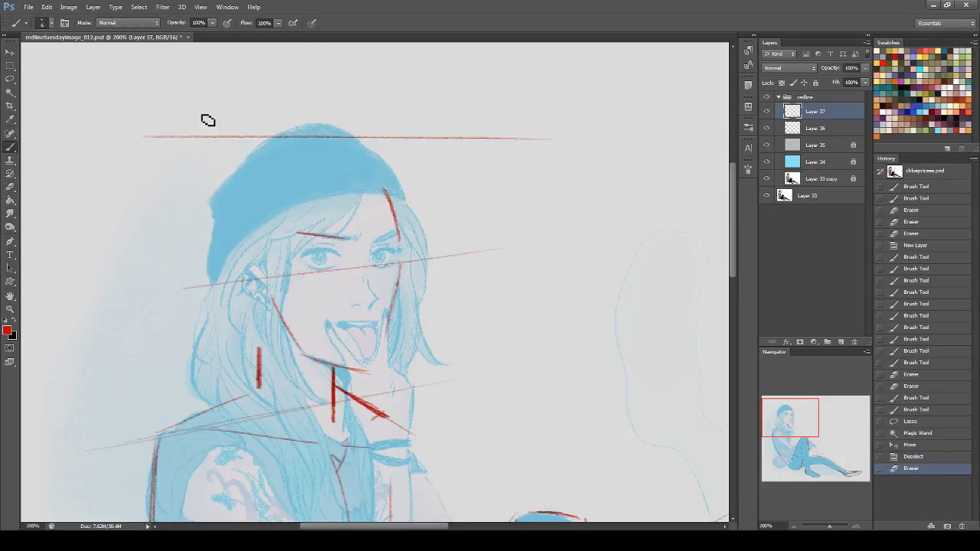
drag(397, 234, 395, 319)
key(ctrl+z)
drag(407, 259, 394, 325)
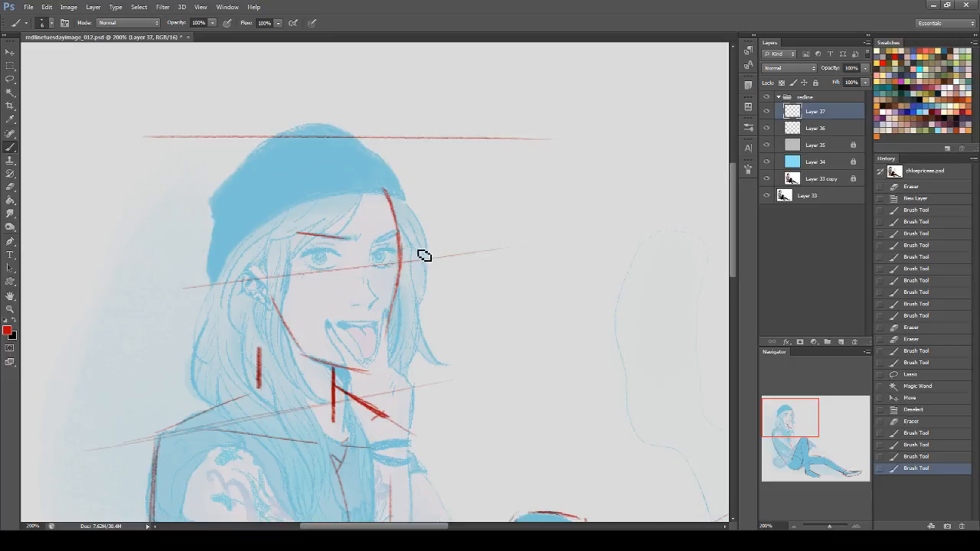
drag(367, 230, 409, 253)
mouse_move(383, 264)
mouse_down()
mouse_move(408, 261)
mouse_move(401, 268)
mouse_up()
drag(392, 278, 402, 277)
drag(920, 437, 941, 411)
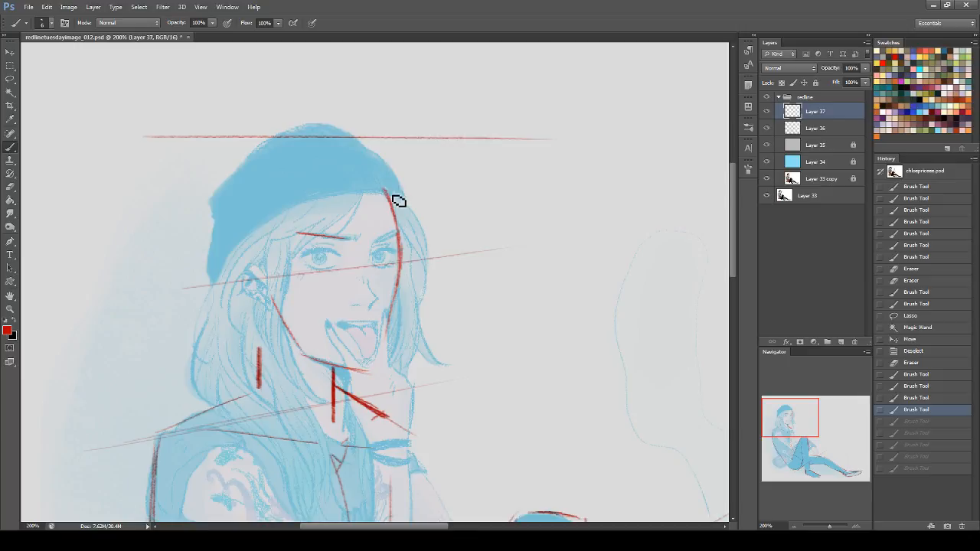
- Draw the near-side hair outline from the beanie down over the shoulder, then trace the beanie's brim across the forehead
drag(231, 263, 178, 354)
key(ctrl+z)
drag(236, 256, 169, 356)
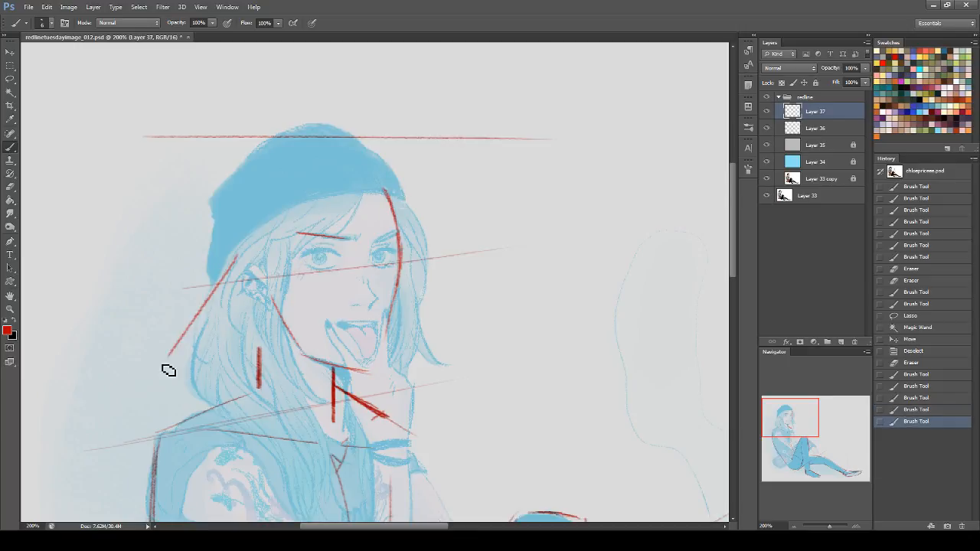
key(ctrl+z)
mouse_move(223, 268)
mouse_down()
mouse_move(200, 369)
mouse_move(210, 373)
mouse_move(200, 372)
mouse_move(268, 442)
mouse_up()
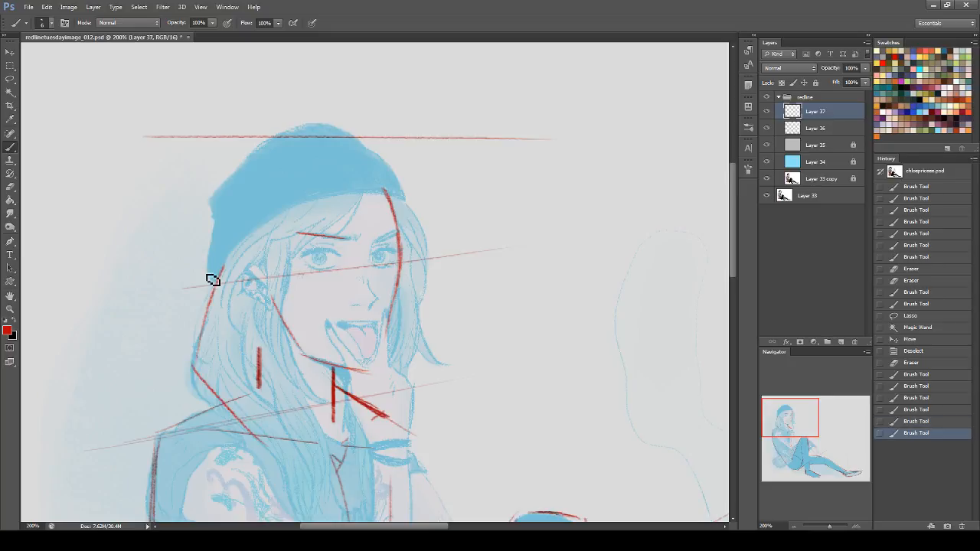
drag(222, 264, 340, 186)
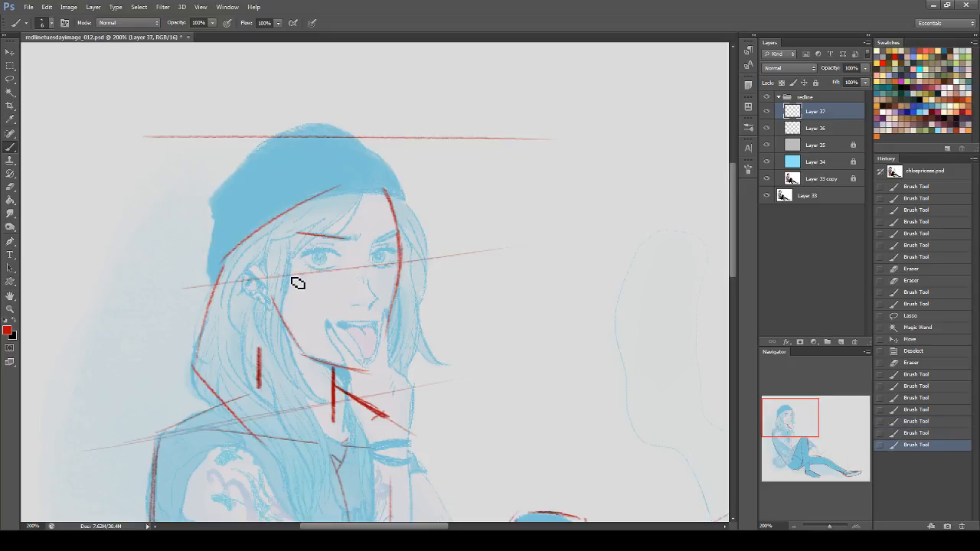
- Draw the near brow corner down to the temple and continue a cheekbone contour past the mouth to the chin
drag(297, 228, 296, 234)
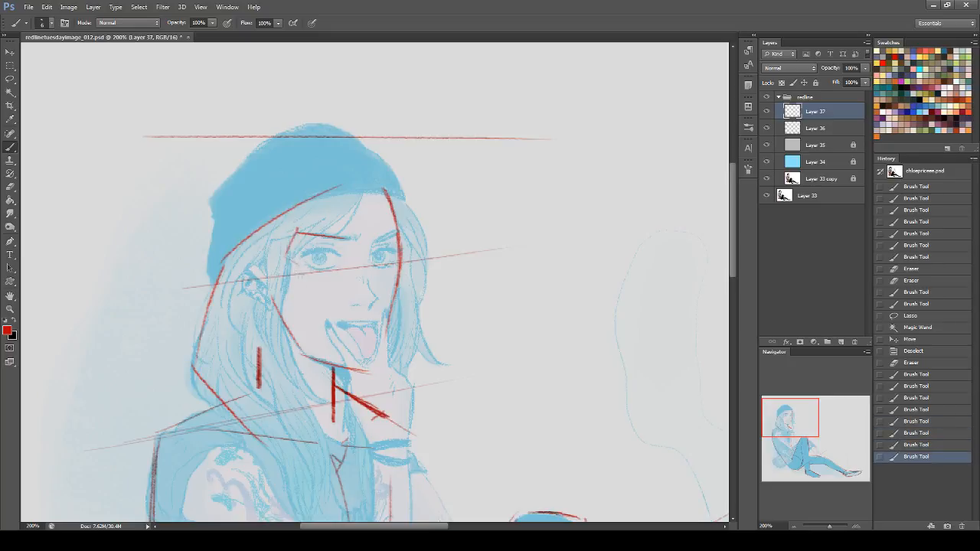
drag(304, 268, 312, 302)
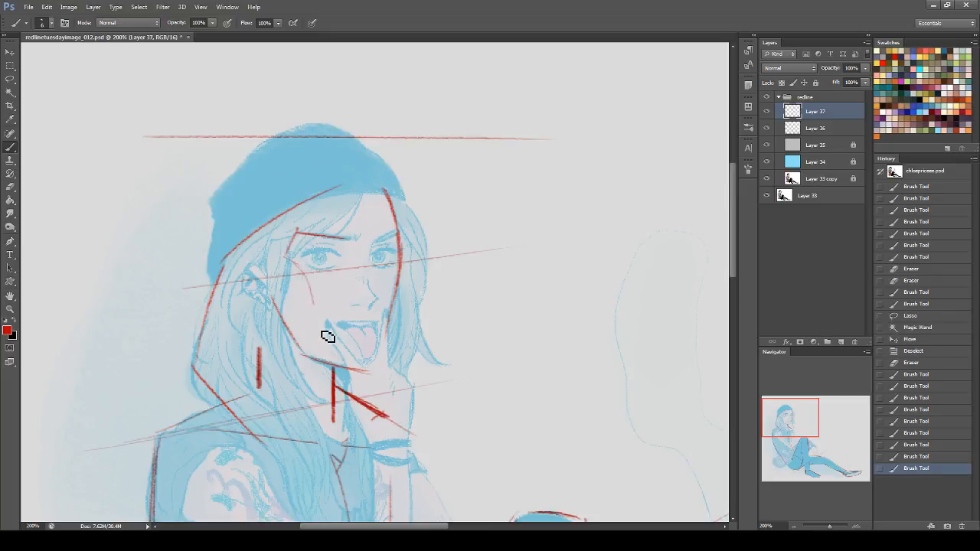
drag(299, 276, 325, 317)
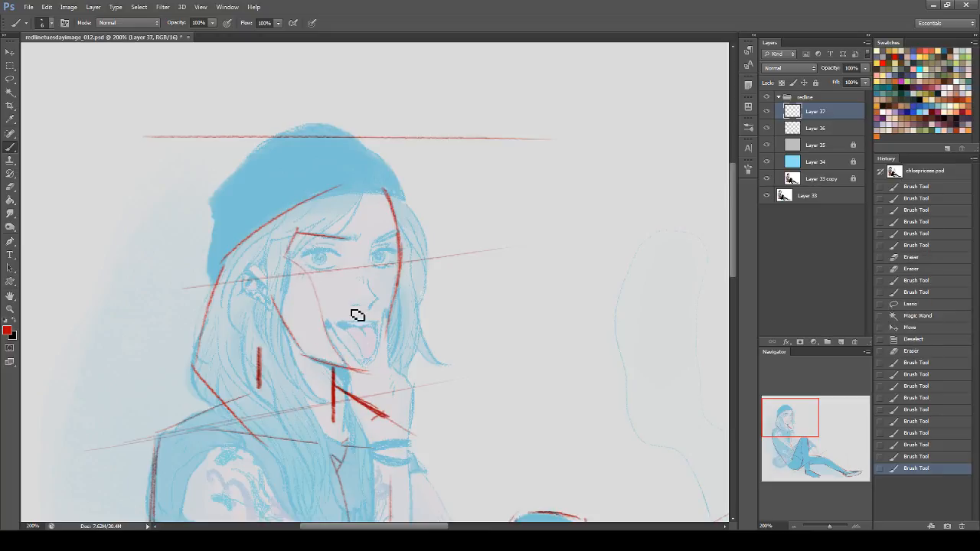
- Mark the nose bridge, the top of the open mouth and the tongue's centre line in red
mouse_move(347, 266)
mouse_down()
mouse_move(380, 263)
mouse_move(373, 315)
mouse_up()
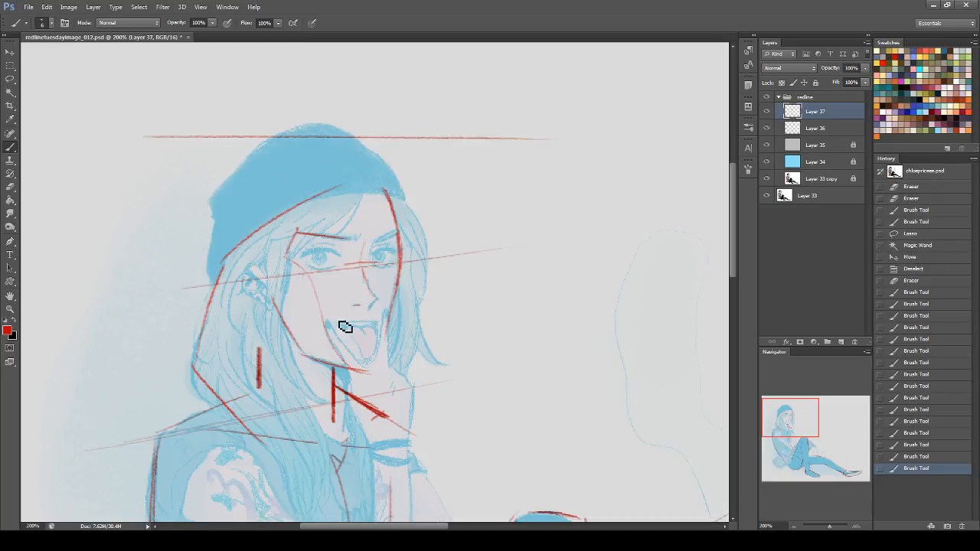
mouse_move(333, 320)
mouse_down()
mouse_move(382, 325)
mouse_move(353, 326)
mouse_up()
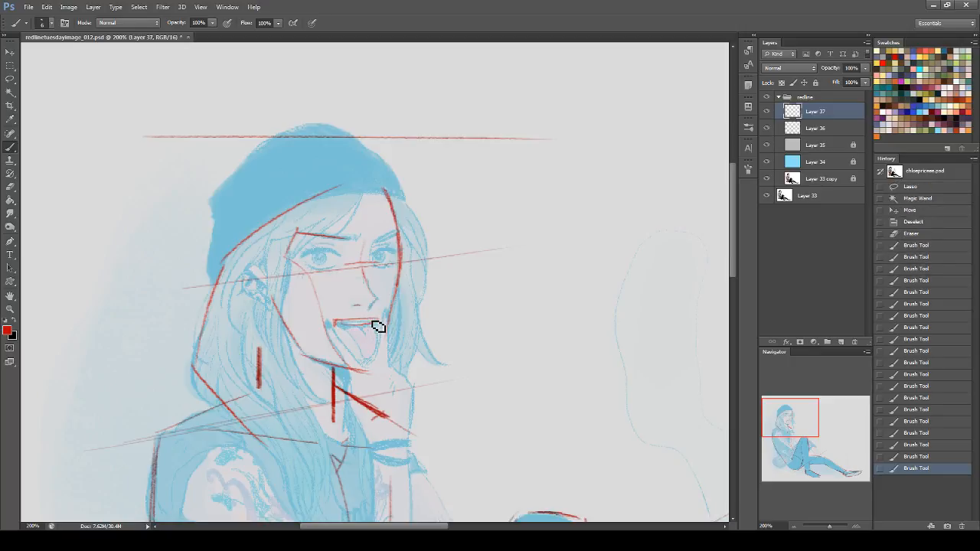
mouse_move(343, 326)
mouse_down()
mouse_move(381, 325)
mouse_move(348, 334)
mouse_move(366, 354)
mouse_up()
key(ctrl+z)
key(ctrl+z)
drag(348, 331, 365, 359)
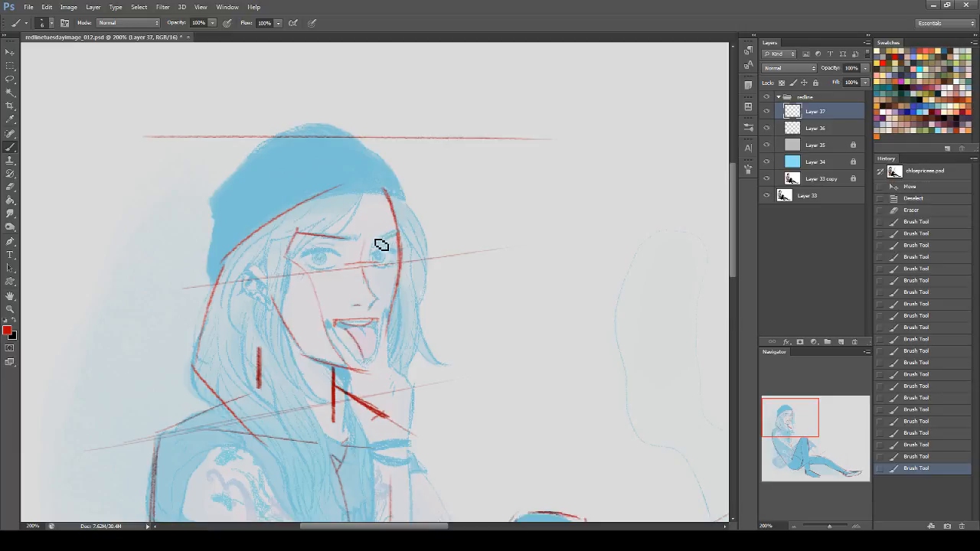
- Draw the far eyebrow and the forehead centre line, and outline the near ear
drag(369, 240, 398, 230)
key(ctrl+z)
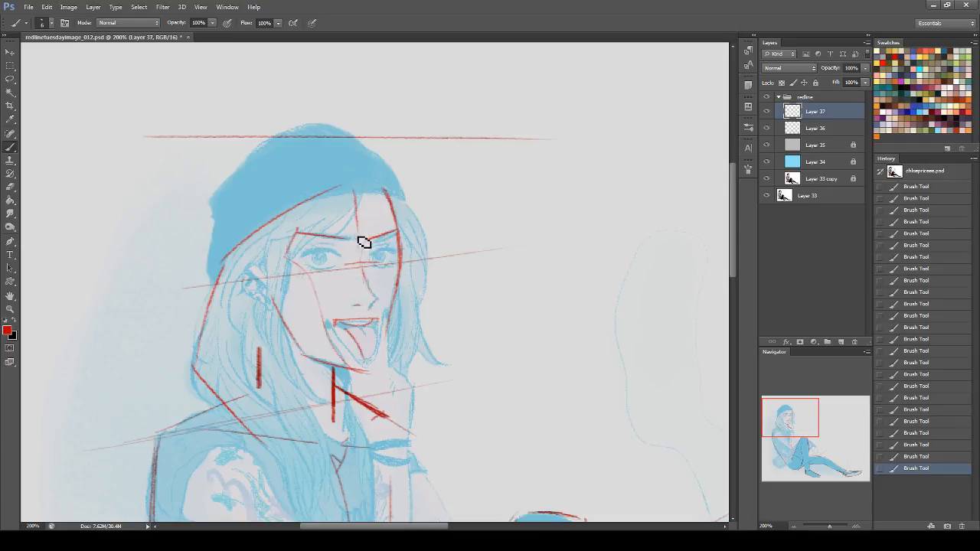
mouse_move(354, 193)
mouse_down()
mouse_move(367, 236)
mouse_move(376, 213)
mouse_up()
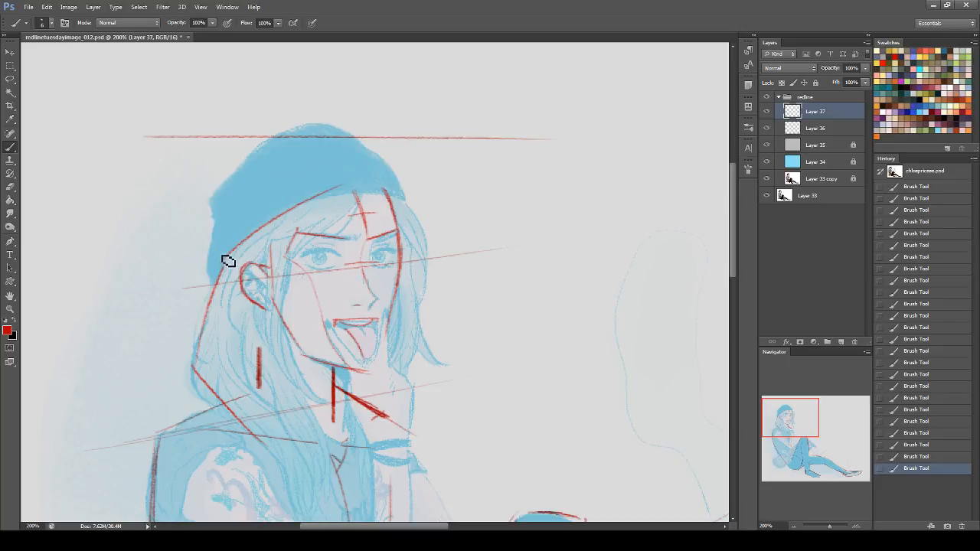
- Draw the back of the skull behind the near ear, curving down to its base below the earlobe
drag(222, 251, 237, 319)
key(ctrl+z)
drag(223, 249, 236, 317)
drag(225, 268, 238, 322)
key(ctrl+z)
mouse_move(224, 262)
mouse_down()
mouse_move(247, 327)
mouse_move(231, 290)
mouse_move(247, 318)
mouse_move(224, 295)
mouse_up()
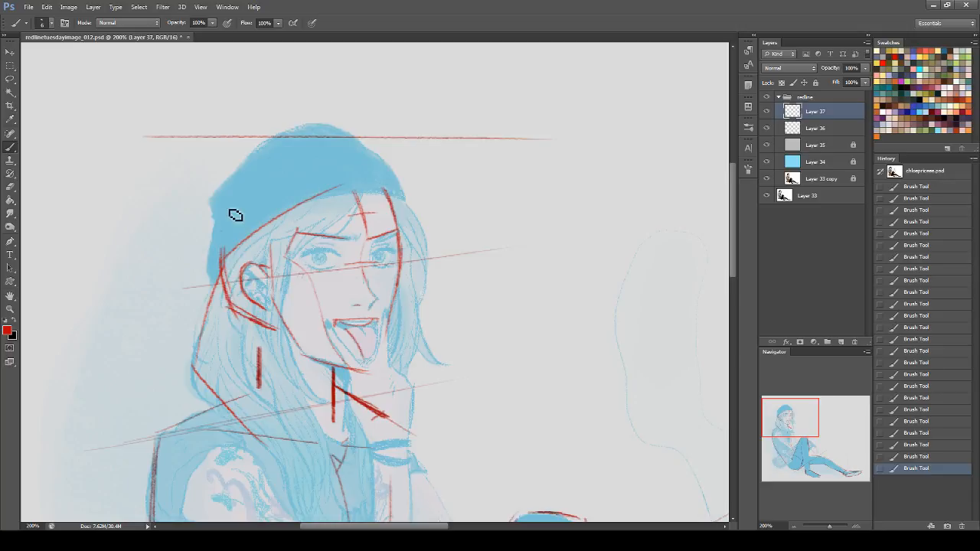
- Draw the skull dome inside the beanie from behind the ear to the far forehead and clean up its far side
drag(385, 186, 293, 143)
key(ctrl+z)
mouse_move(221, 235)
mouse_down()
mouse_move(266, 172)
mouse_move(289, 150)
mouse_up()
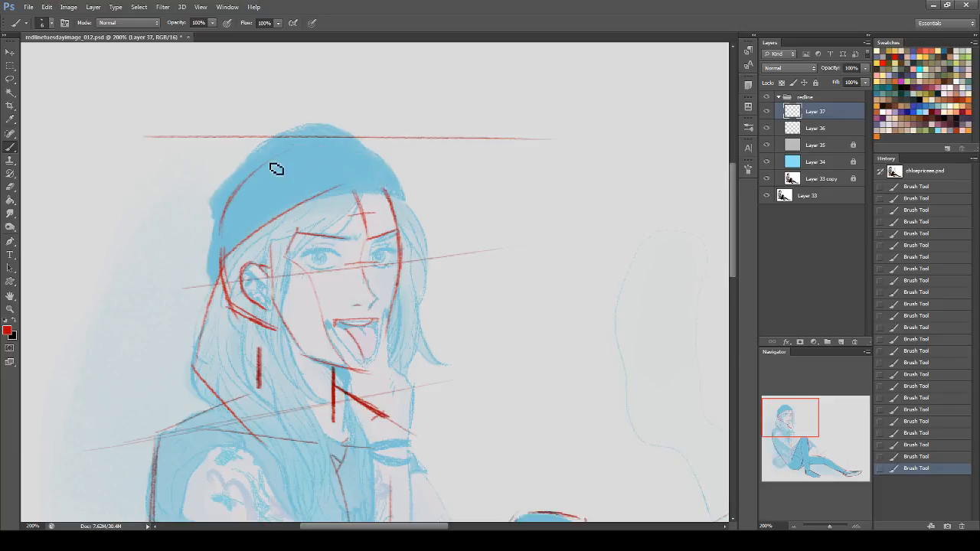
drag(388, 196, 303, 161)
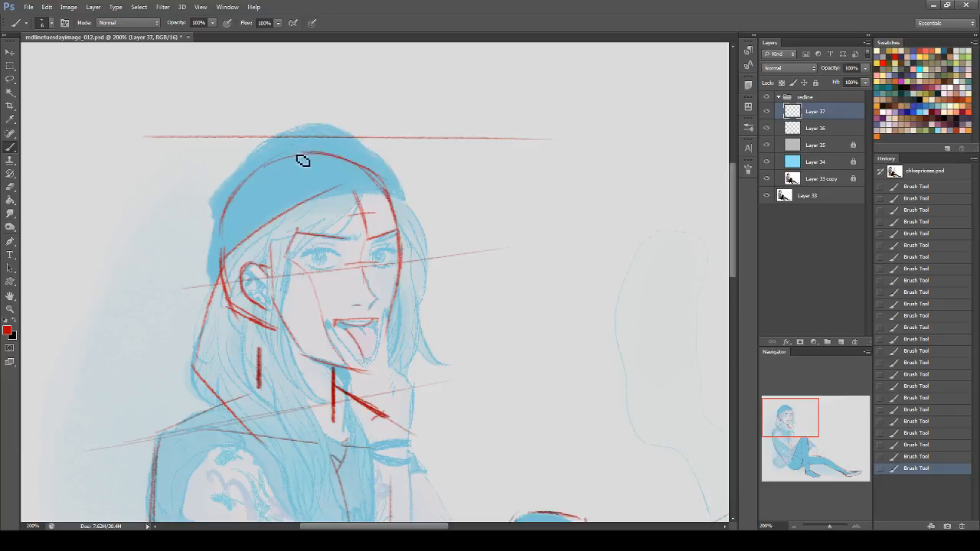
drag(381, 184, 311, 156)
key(e)
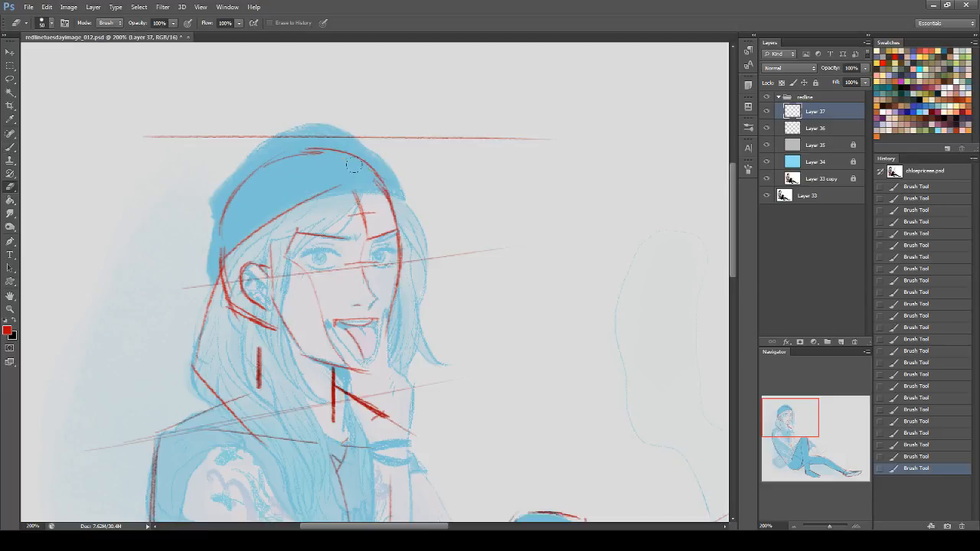
- Outline the beanie in red around the skull, from its back edge over a peaked crown to the far hair
key(b)
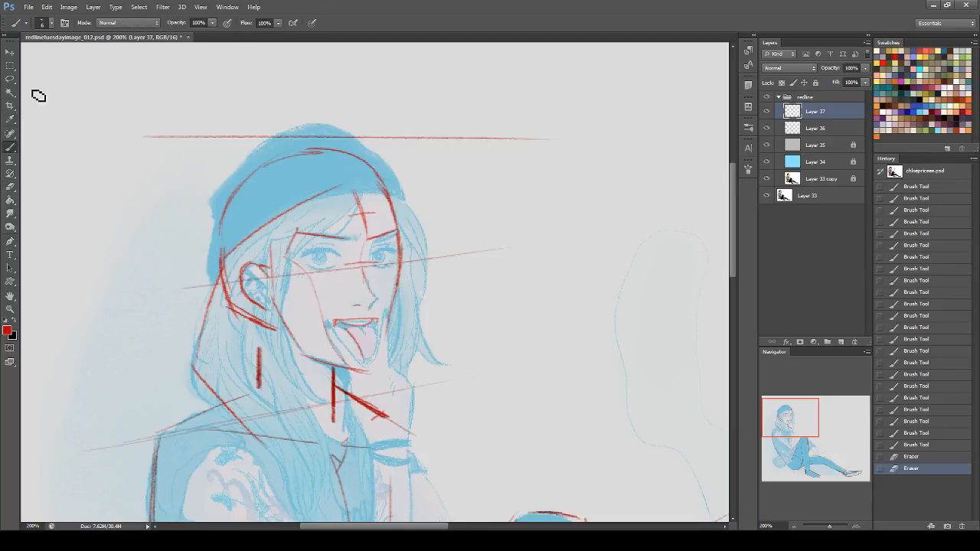
drag(221, 224, 207, 265)
drag(221, 269, 216, 284)
drag(206, 254, 217, 284)
mouse_move(210, 203)
mouse_down()
mouse_move(215, 226)
mouse_move(283, 137)
mouse_up()
mouse_move(223, 176)
mouse_down()
mouse_move(308, 121)
mouse_move(410, 180)
mouse_up()
key(ctrl+z)
drag(326, 119, 415, 199)
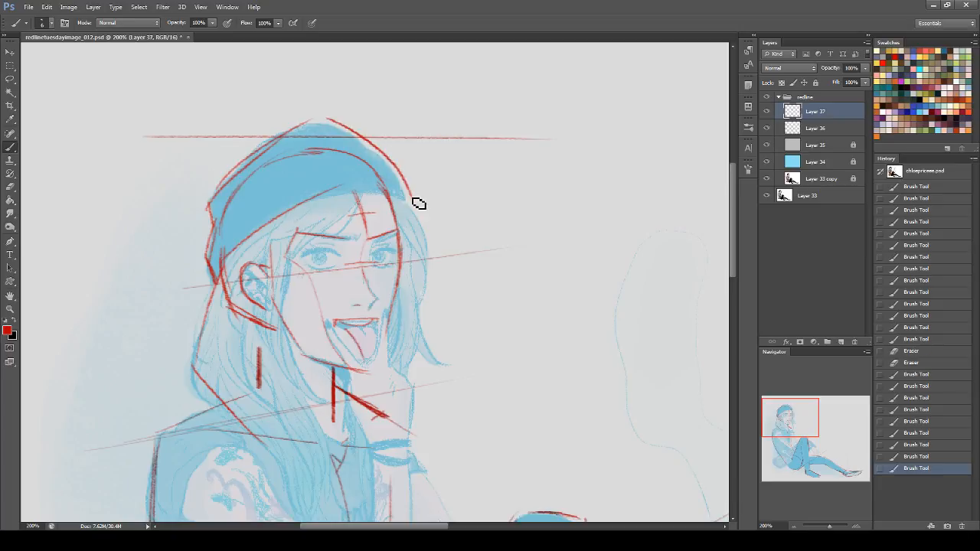
key(ctrl+z)
drag(326, 119, 412, 199)
key(ctrl+z)
mouse_move(313, 117)
mouse_down()
mouse_move(363, 145)
mouse_move(421, 225)
mouse_up()
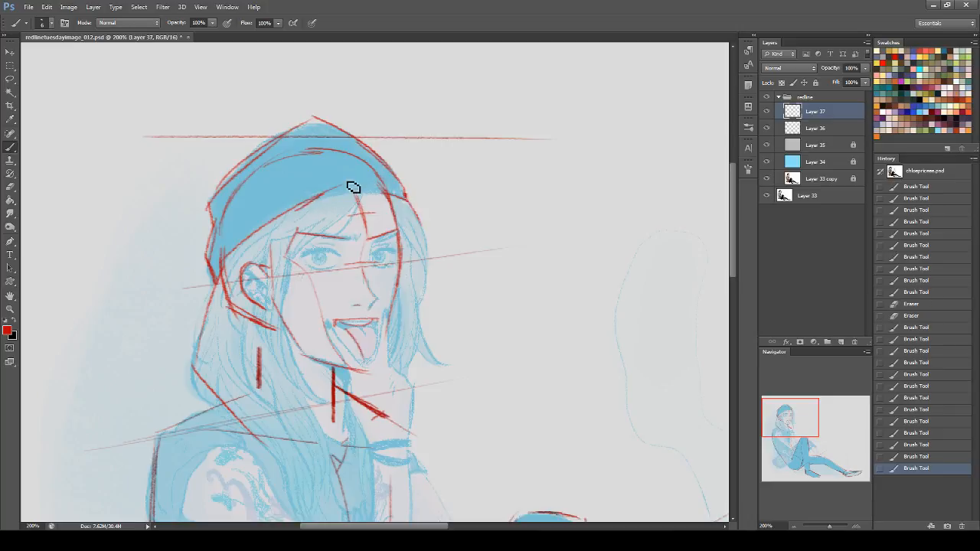
- Draw the front hair strand from the brim to the jaw, then outline the tongue and the chin beneath it
mouse_move(357, 197)
mouse_down()
mouse_move(259, 277)
mouse_move(337, 236)
mouse_move(296, 262)
mouse_move(278, 331)
mouse_up()
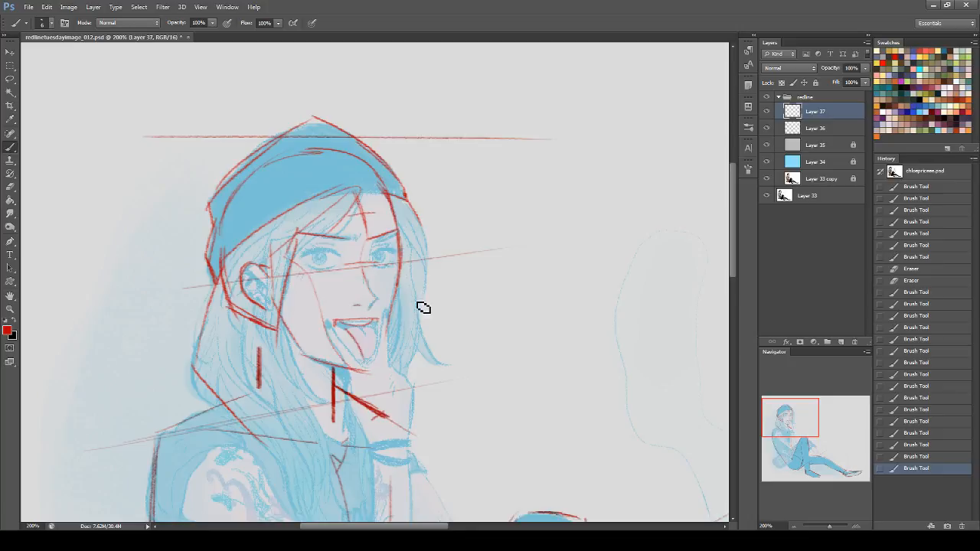
mouse_move(335, 321)
mouse_down()
mouse_move(371, 343)
mouse_move(355, 336)
mouse_move(381, 334)
mouse_move(367, 365)
mouse_move(357, 341)
mouse_move(373, 341)
mouse_move(352, 335)
mouse_move(372, 333)
mouse_move(382, 362)
mouse_move(383, 340)
mouse_move(377, 366)
mouse_up()
key(ctrl+z)
drag(378, 365, 386, 338)
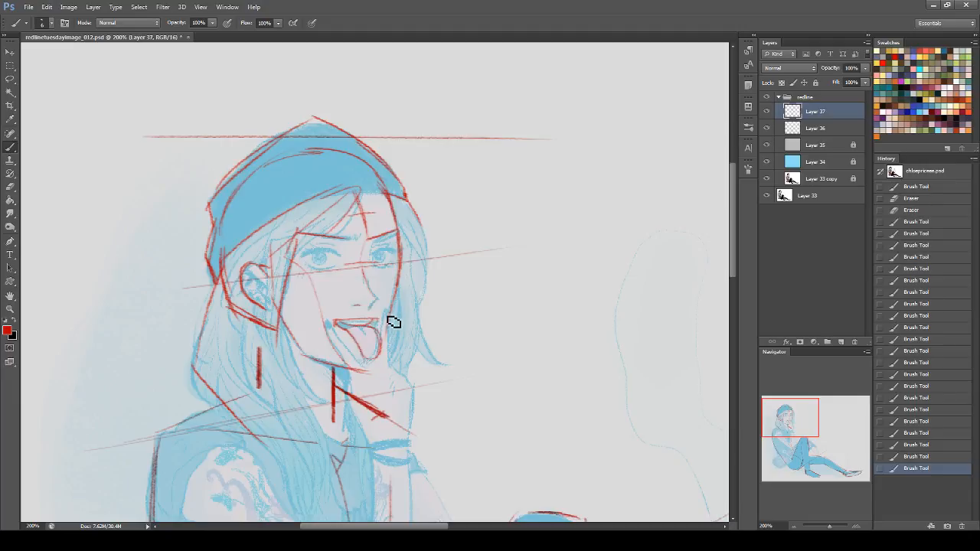
drag(363, 372, 376, 368)
- Erase the lower cheekbone contour and the near jaw and chin lines, then return to the Brush
click(4, 183)
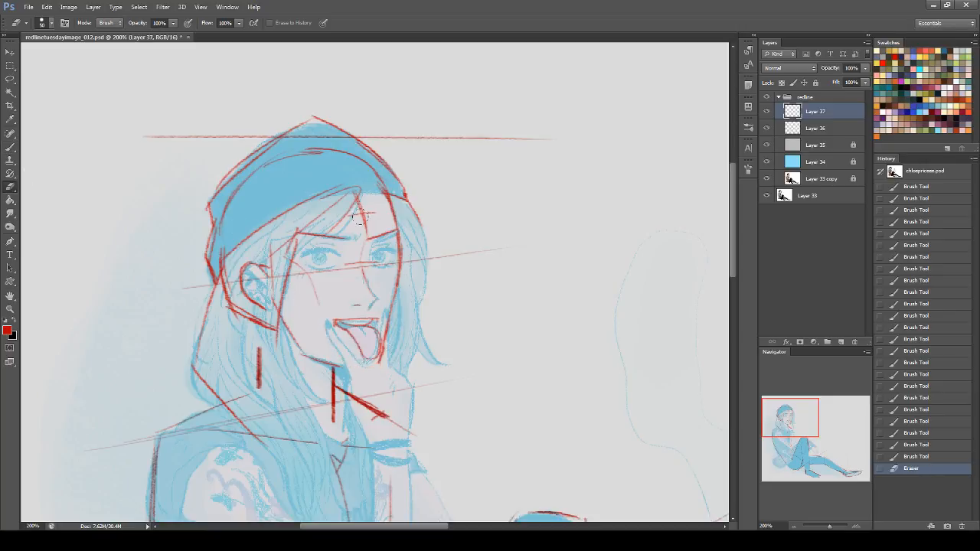
click(11, 146)
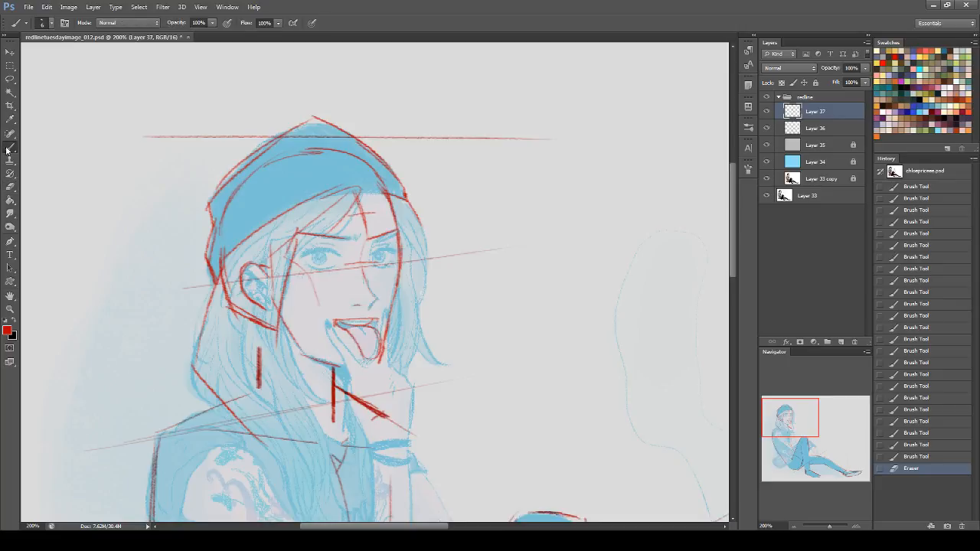
click(11, 186)
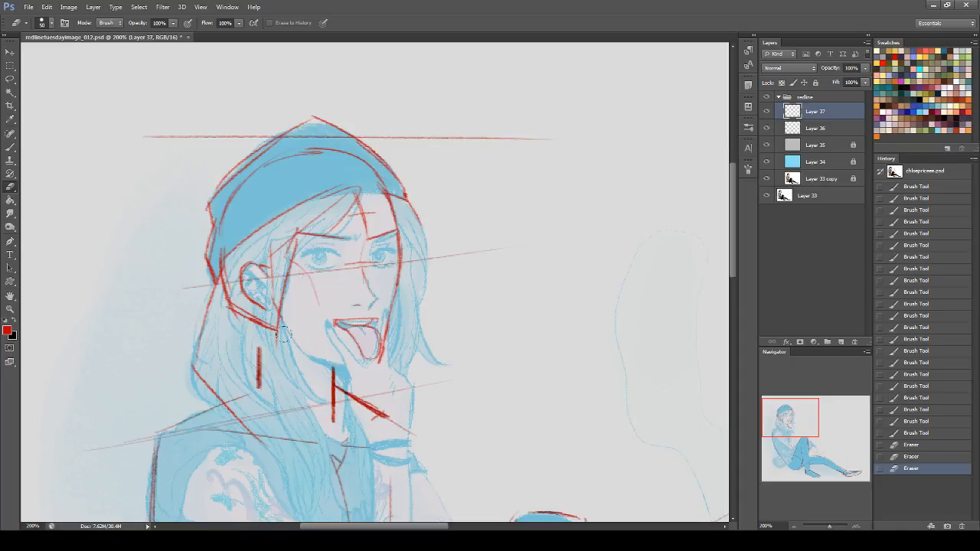
click(10, 146)
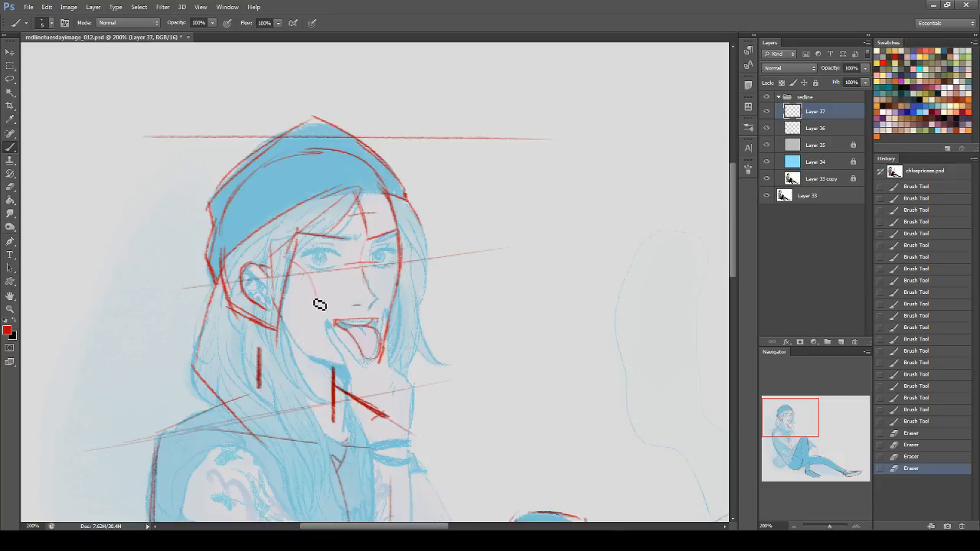
mouse_move(305, 291)
mouse_down()
mouse_move(305, 336)
mouse_move(299, 361)
mouse_up()
key(ctrl+z)
mouse_move(301, 284)
mouse_down()
mouse_move(306, 372)
mouse_move(320, 369)
mouse_up()
key(ctrl+z)
drag(301, 285, 314, 303)
drag(306, 295, 318, 310)
key(ctrl+z)
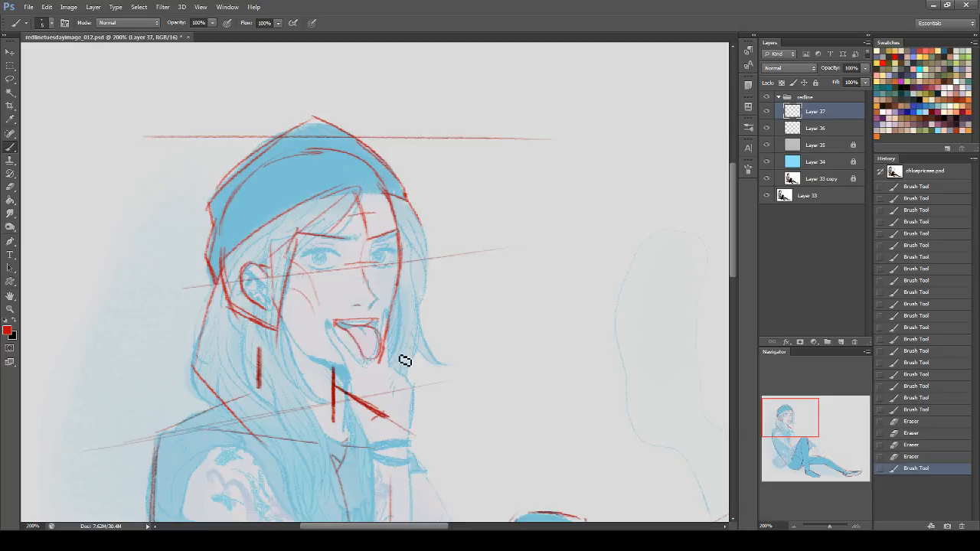
click(913, 458)
- Redraw the near side of the face from beside the ear down to the jaw corner
drag(279, 296, 295, 341)
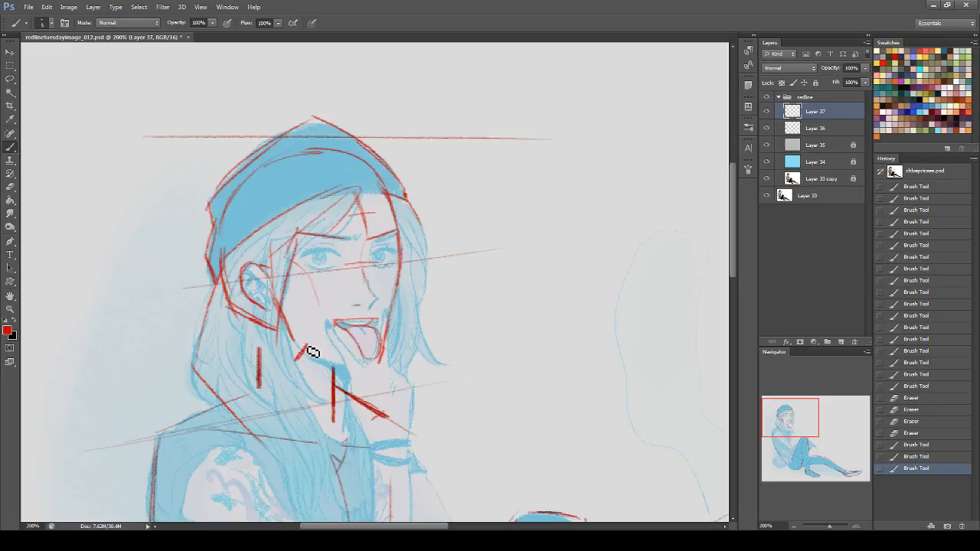
mouse_move(291, 369)
mouse_down()
mouse_move(314, 357)
mouse_move(336, 367)
mouse_up()
key(ctrl+z)
key(ctrl+z)
key(ctrl+z)
- Draw the near jaw line from the jaw corner to the chin and close the chin below the tongue
drag(296, 344, 344, 372)
drag(297, 345, 352, 370)
key(ctrl+z)
drag(295, 342, 346, 366)
key(ctrl+z)
drag(297, 346, 353, 369)
drag(298, 347, 360, 368)
key(ctrl+z)
drag(297, 345, 347, 371)
drag(299, 347, 375, 368)
drag(365, 369, 379, 366)
drag(369, 369, 382, 364)
- Erase the far cheek line beside the mouth and redraw it curving inward to the chin
drag(394, 307, 381, 355)
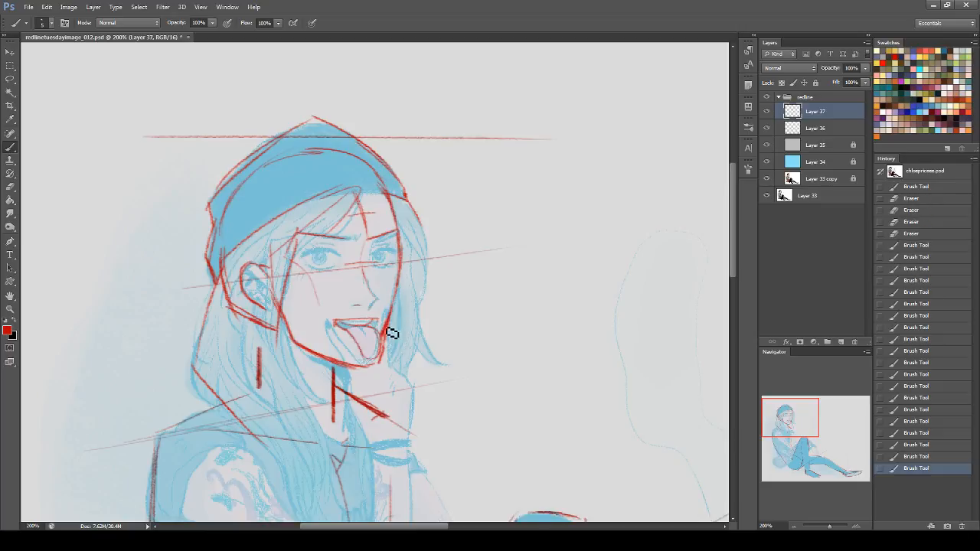
click(10, 187)
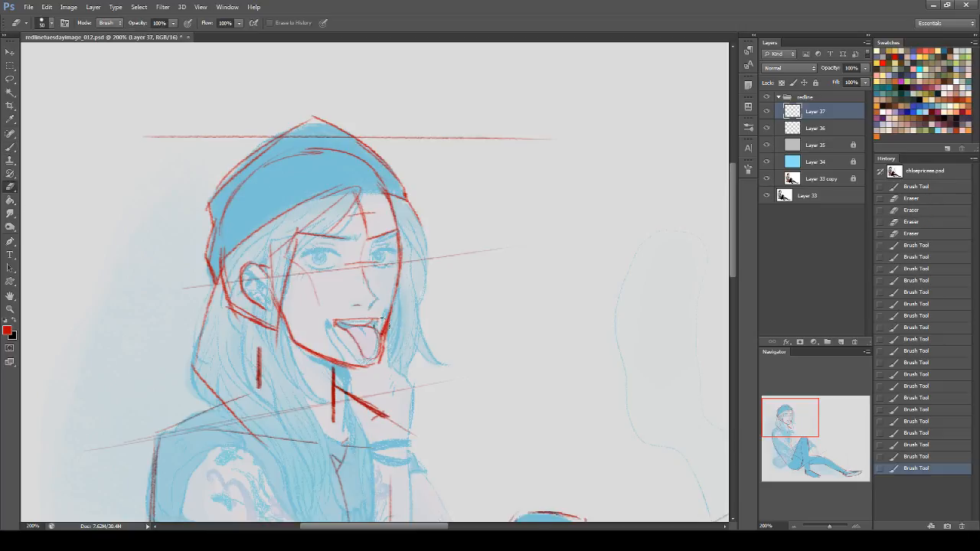
drag(386, 318, 376, 331)
drag(380, 320, 384, 322)
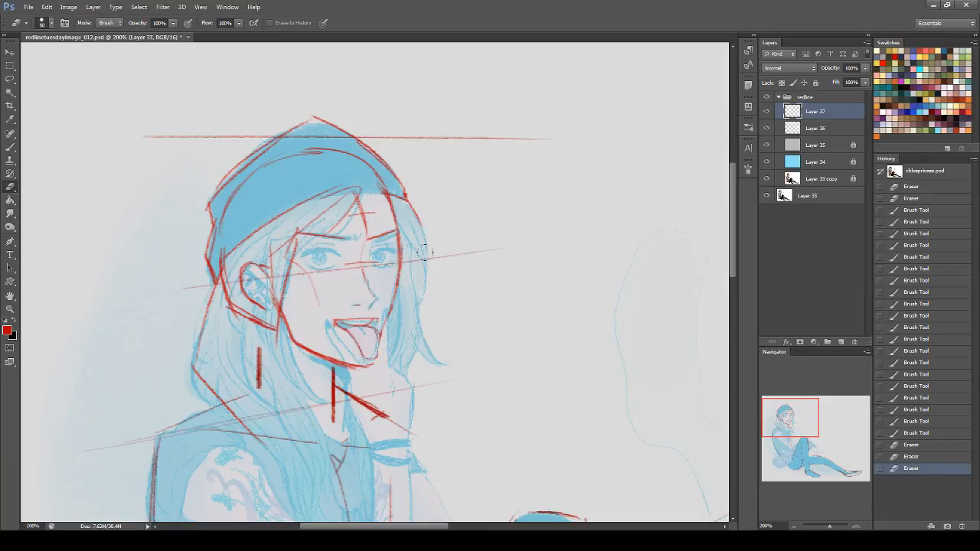
key(b)
click(401, 298)
mouse_move(399, 303)
mouse_down()
mouse_move(375, 360)
mouse_move(381, 337)
mouse_up()
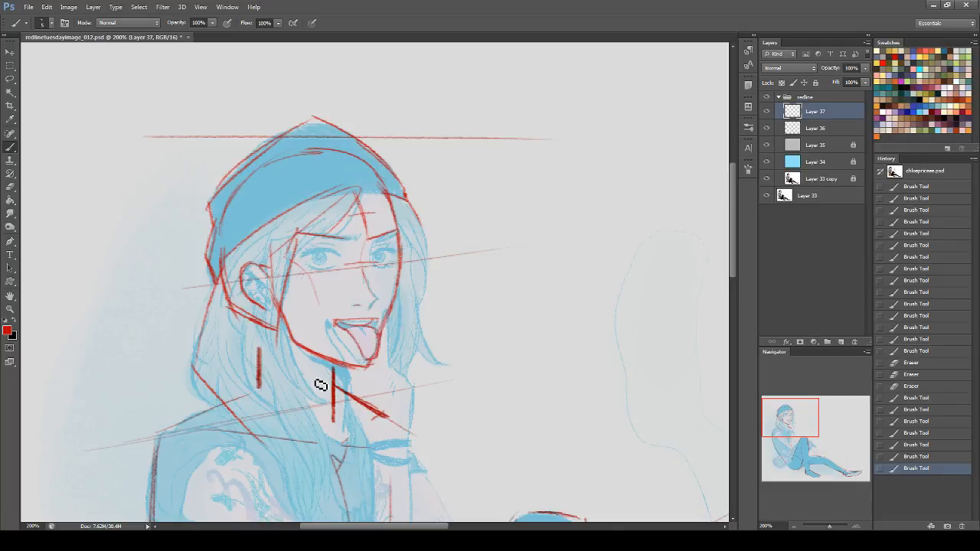
mouse_move(379, 343)
mouse_down()
mouse_move(372, 366)
mouse_move(380, 350)
mouse_up()
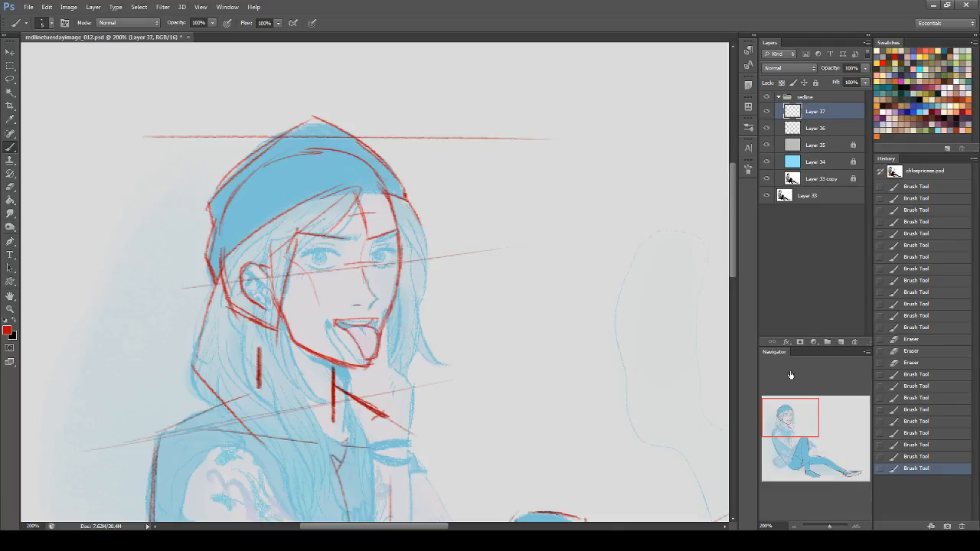
- Select the redlined head, face and beanie on Layer 37, shift them slightly left over the neck, and deselect
drag(794, 418, 769, 456)
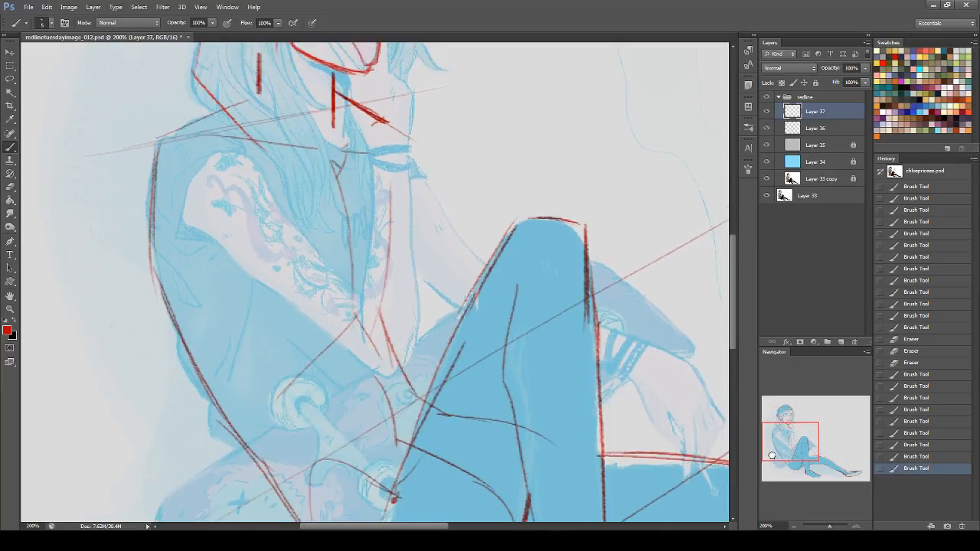
drag(822, 448, 804, 438)
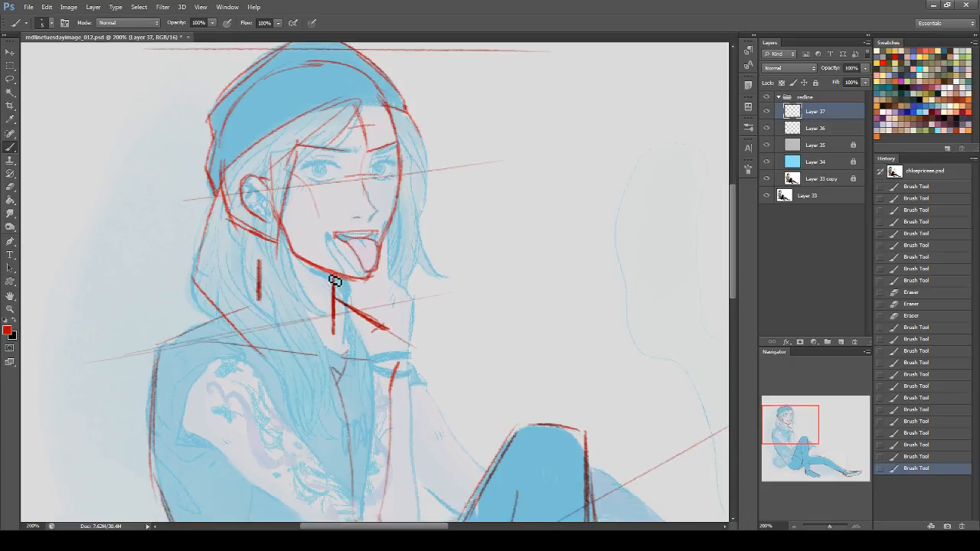
drag(258, 264, 259, 244)
click(10, 79)
drag(797, 429, 796, 423)
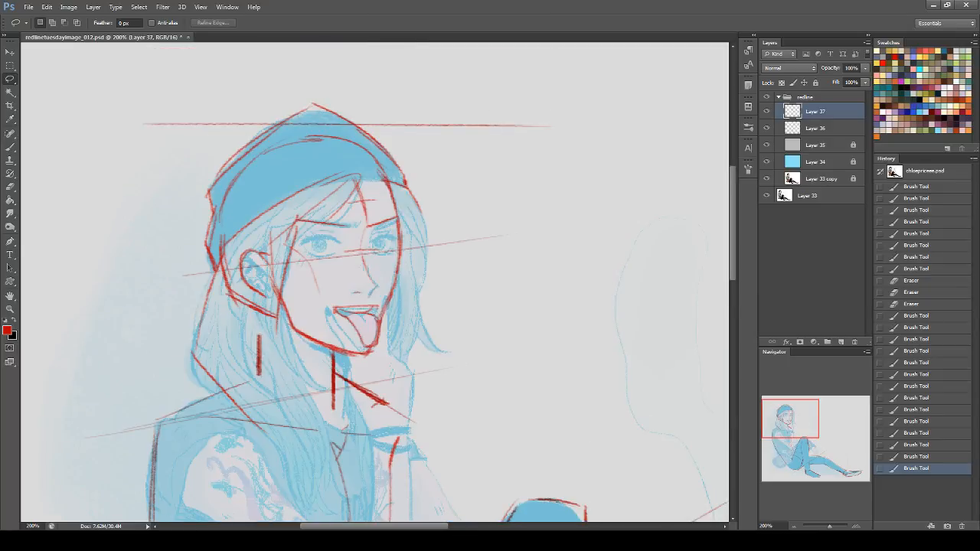
click(10, 148)
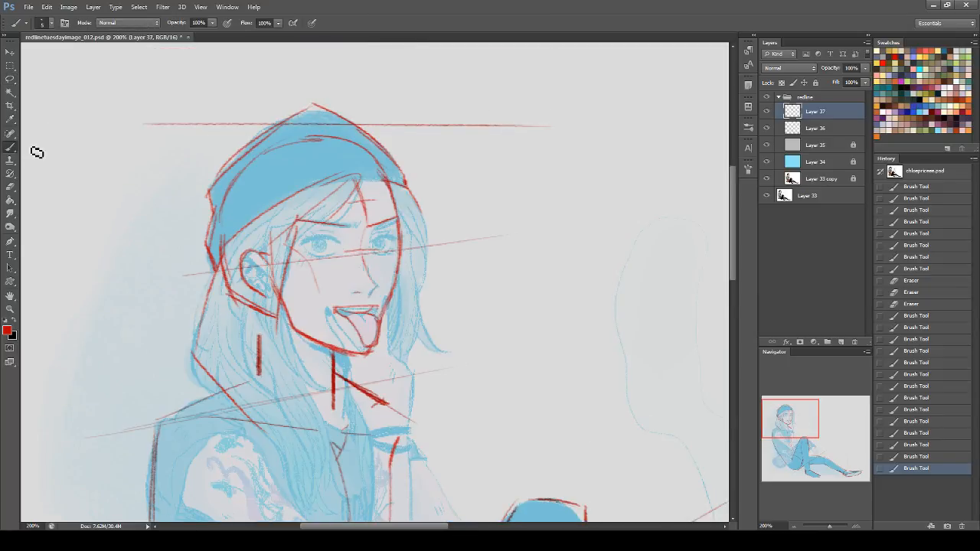
click(9, 79)
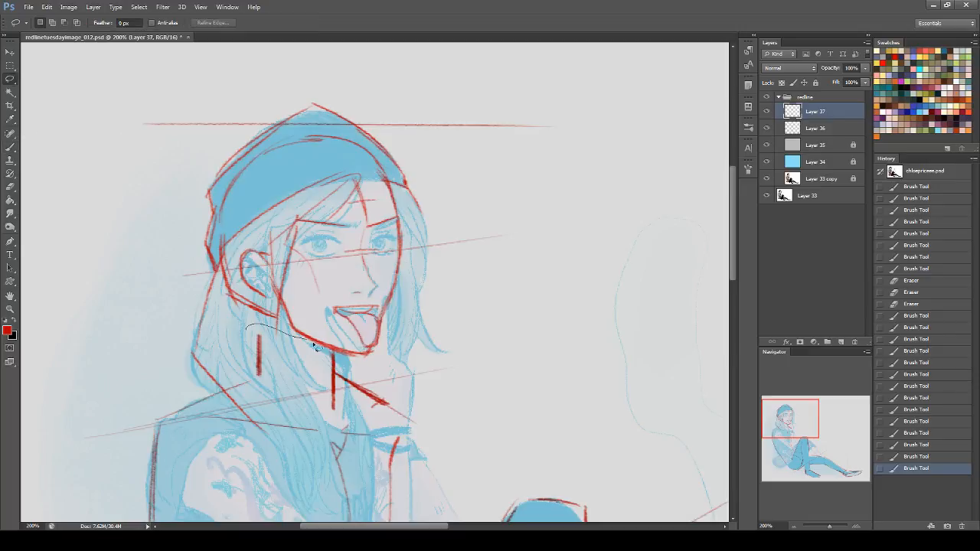
mouse_move(360, 367)
mouse_down()
mouse_move(486, 167)
mouse_move(246, 91)
mouse_move(161, 152)
mouse_move(157, 291)
mouse_up()
click(10, 52)
drag(346, 299, 334, 303)
key(ctrl+d)
- Select the head and hair on Layer 33 copy, hide Layer 33, shift the selection left to match the redlined head, and deselect
click(12, 81)
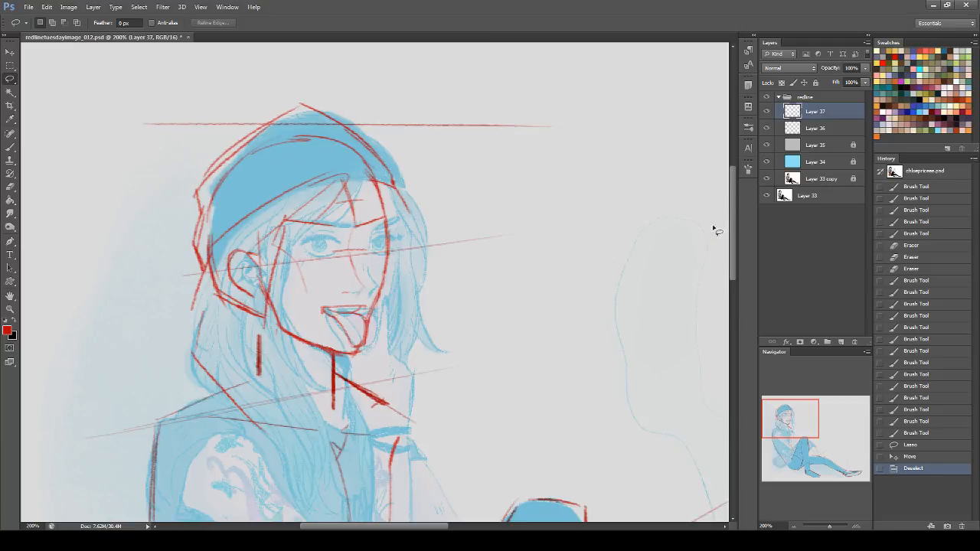
click(817, 179)
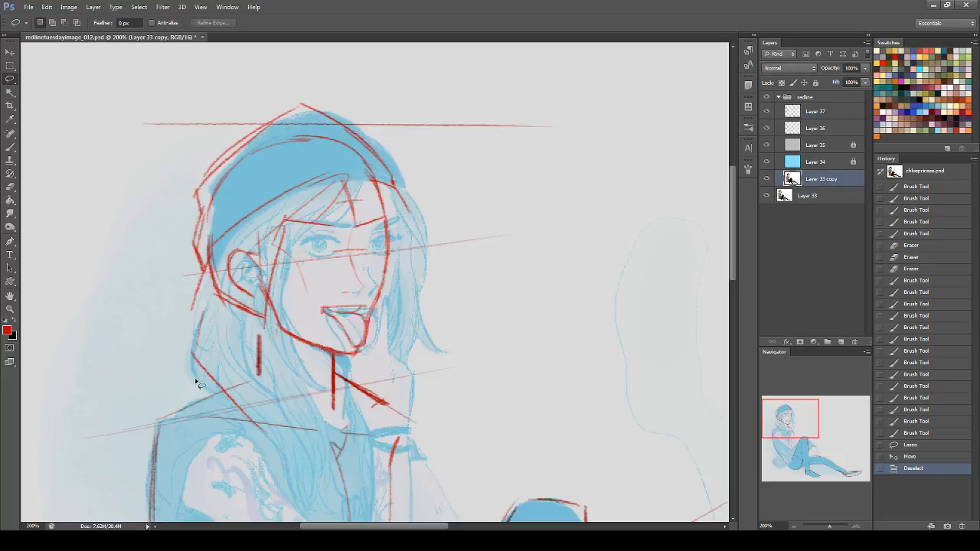
mouse_move(169, 271)
mouse_down()
mouse_move(465, 164)
mouse_move(474, 355)
mouse_up()
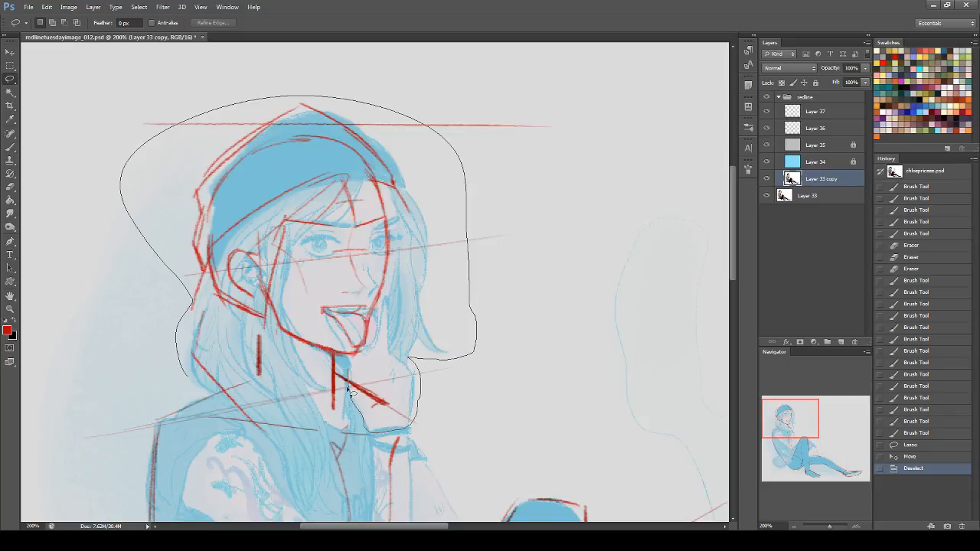
drag(158, 389, 163, 403)
click(10, 51)
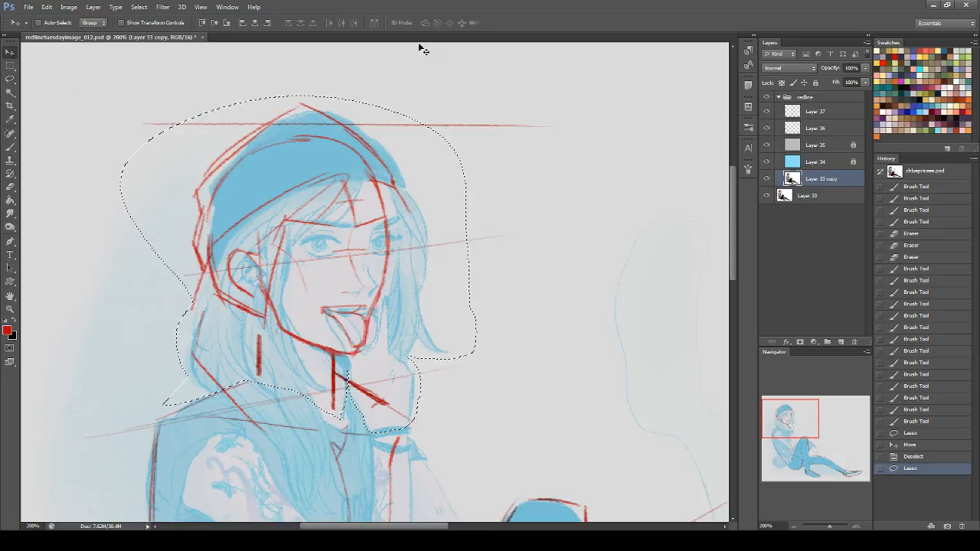
click(767, 196)
drag(406, 275, 390, 270)
key(ctrl+d)
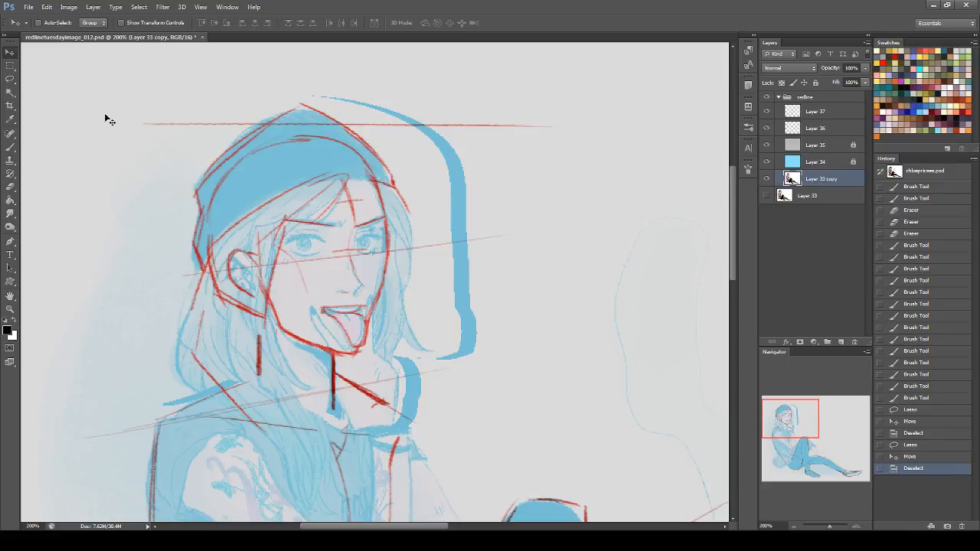
- Add a new layer filled with white and place it inside the redline group directly beneath Layer 33 copy
click(10, 200)
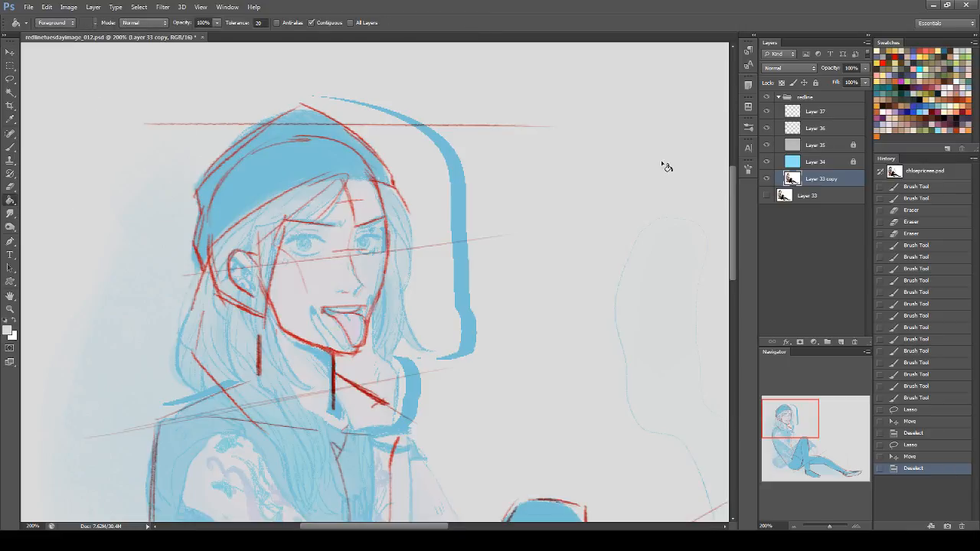
click(769, 97)
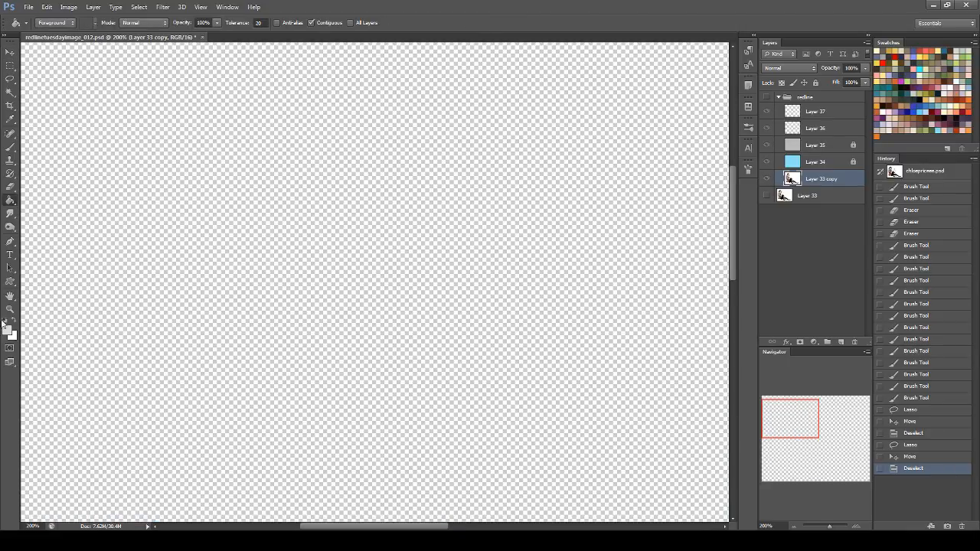
click(767, 97)
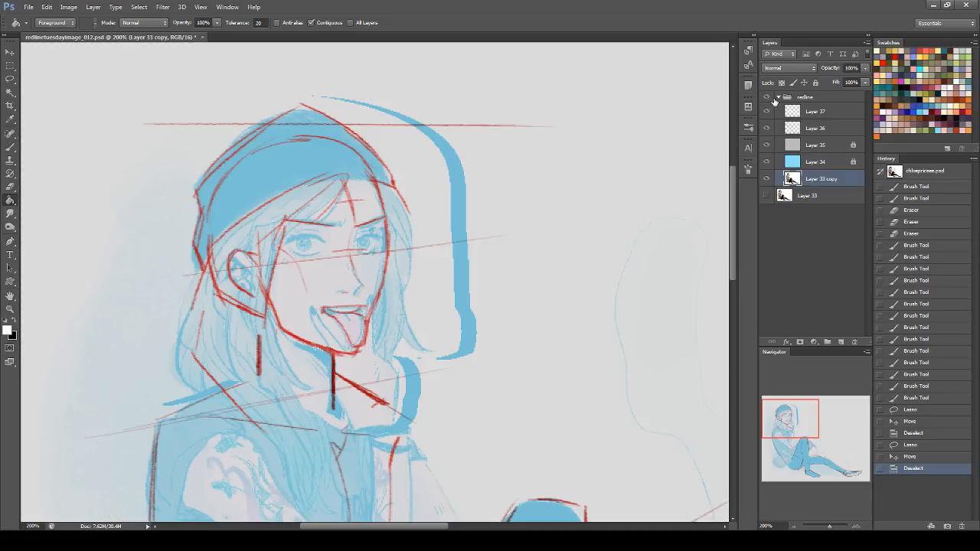
click(818, 196)
click(845, 345)
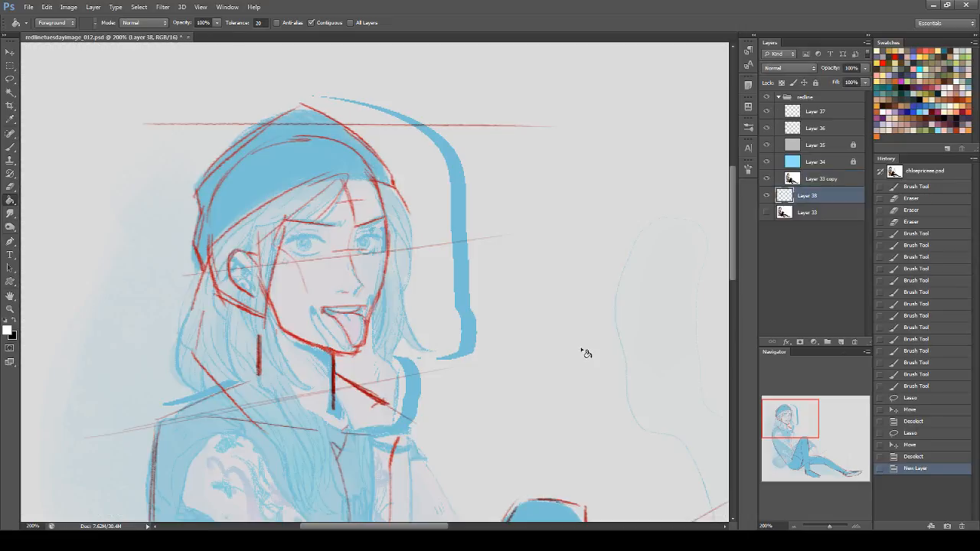
click(585, 352)
drag(835, 194, 821, 209)
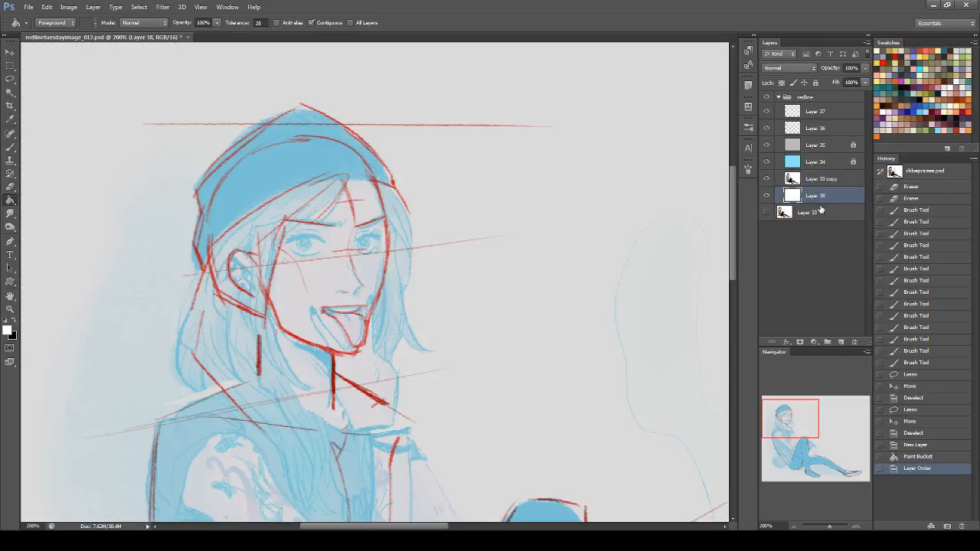
- Save the file, switch back to the Brush, and merge Layer 37 and Layer 36 into one red line layer
key(ctrl+s)
key(b)
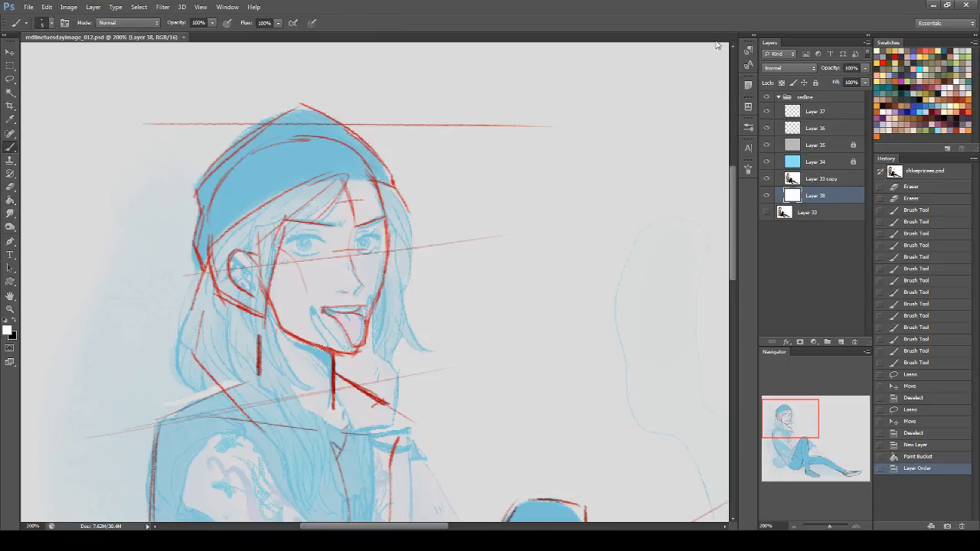
click(826, 113)
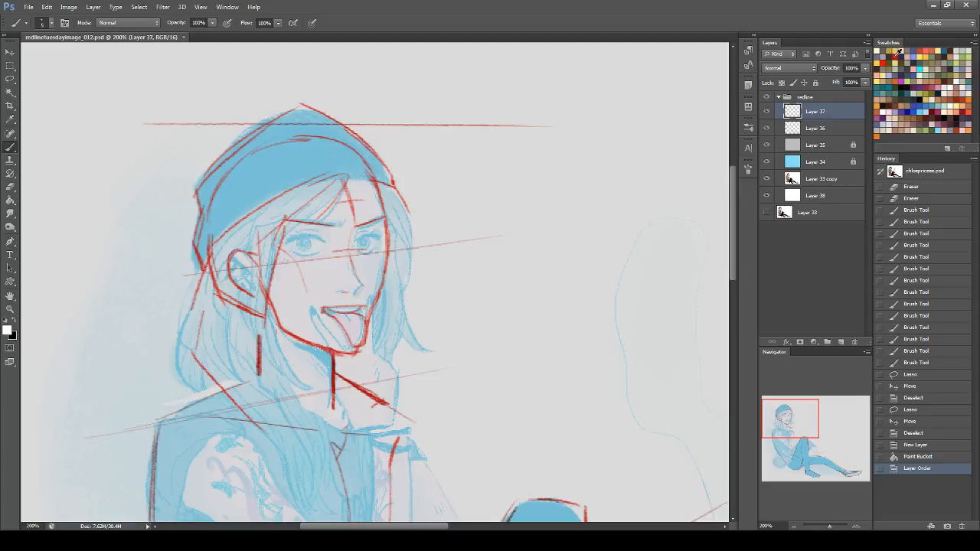
shift+click(823, 129)
key(ctrl+e)
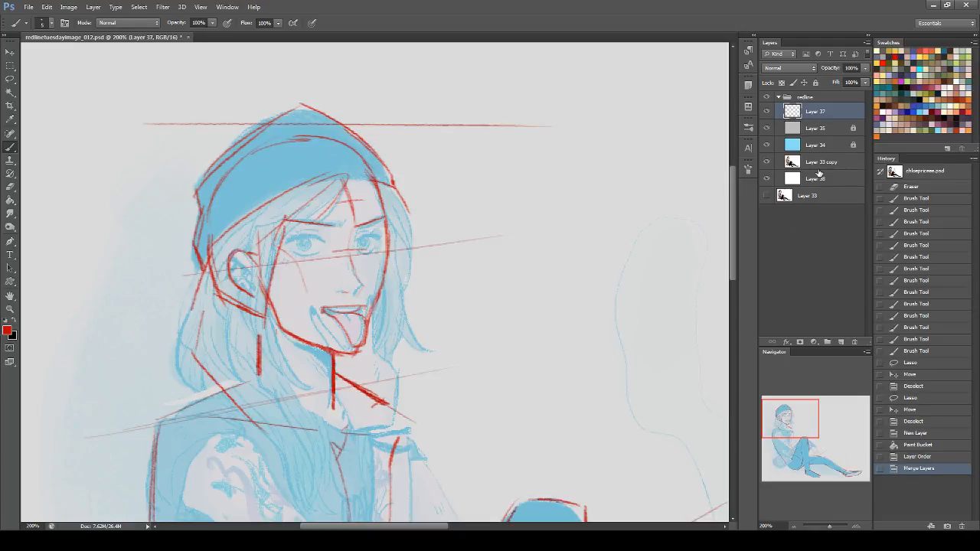
- Sketch the upper and lower contours of the far upper arm from the sleeve down to the raised knee in red
drag(800, 406, 802, 451)
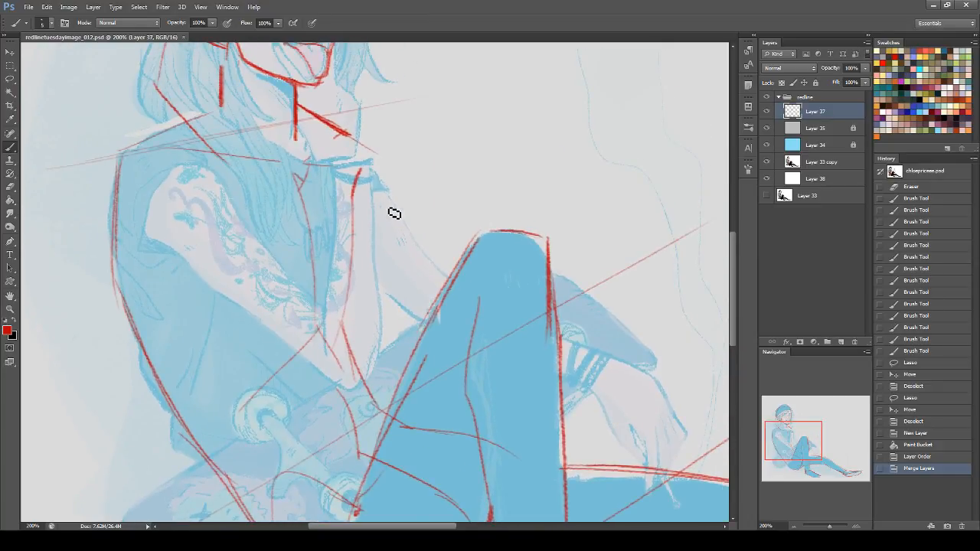
mouse_move(802, 446)
mouse_down()
mouse_move(783, 473)
mouse_move(794, 435)
mouse_move(796, 447)
mouse_up()
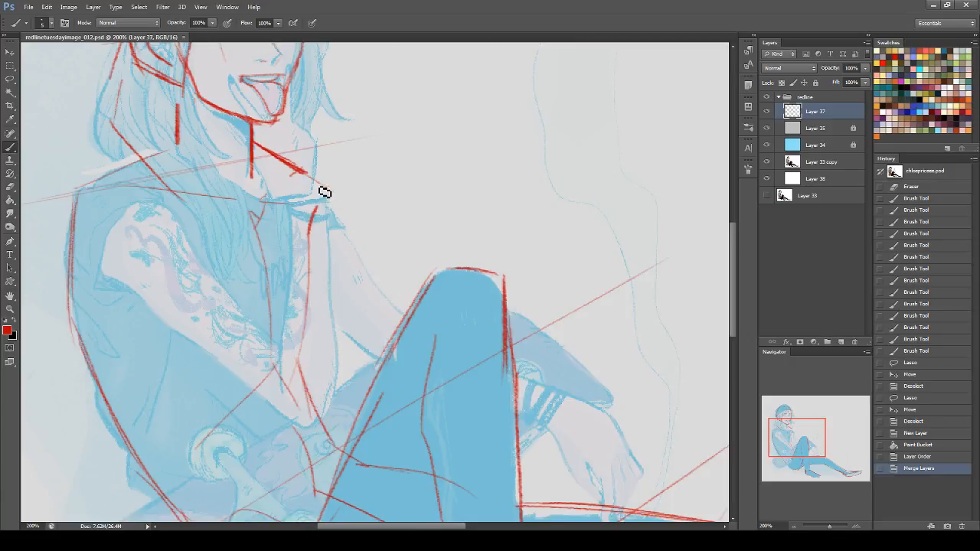
drag(322, 188, 398, 325)
key(ctrl+z)
drag(335, 207, 391, 301)
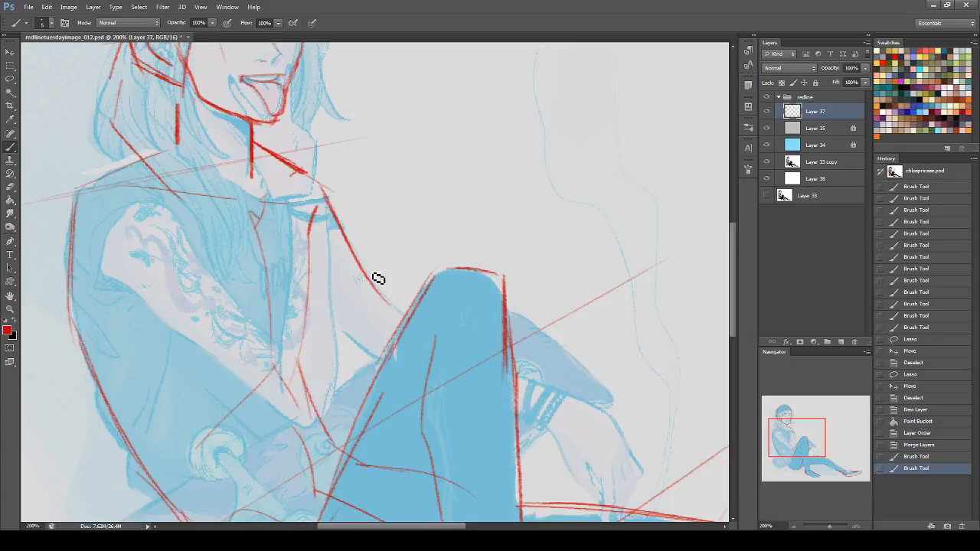
drag(316, 307, 375, 367)
drag(337, 330, 380, 359)
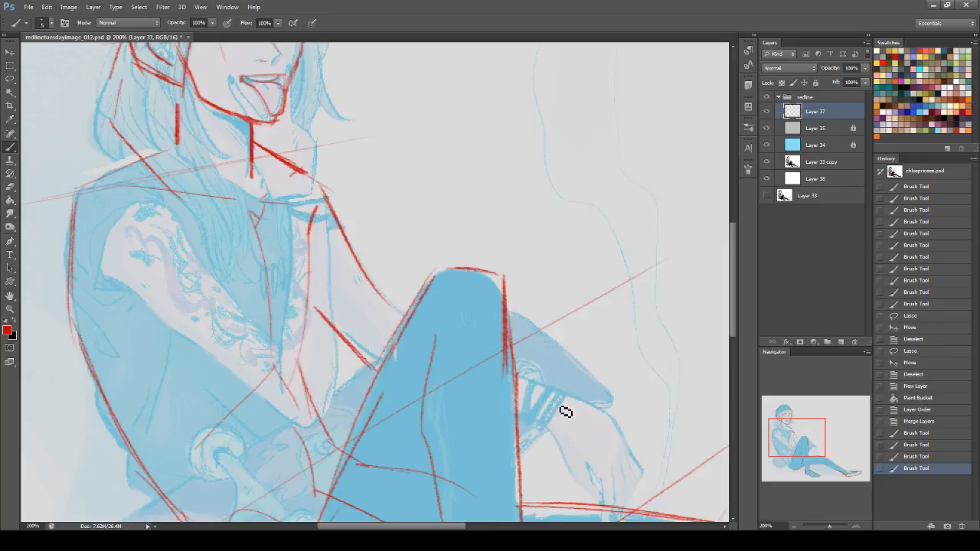
- Extend the far upper arm's outer contour to the knee and draw a light cross-contour arc near the elbow
drag(814, 440, 772, 440)
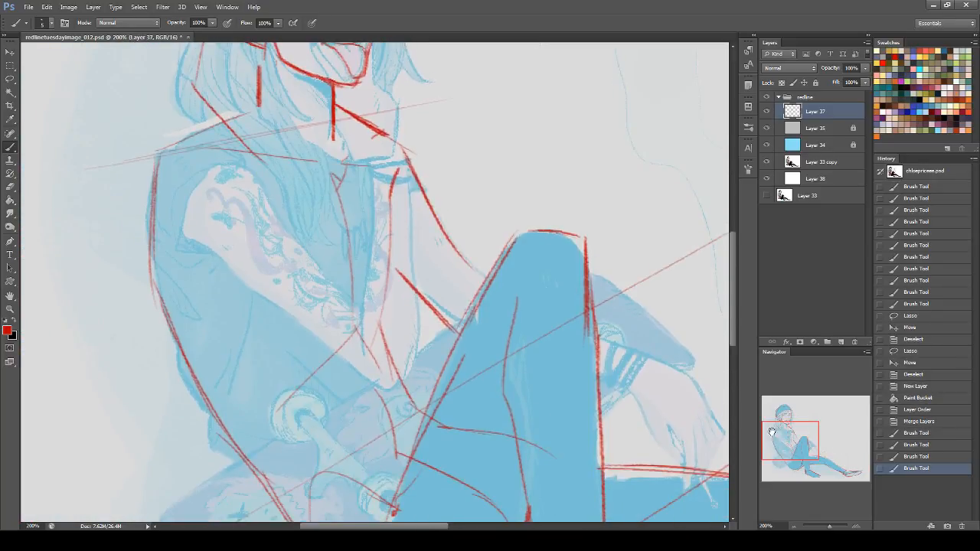
drag(455, 247, 484, 282)
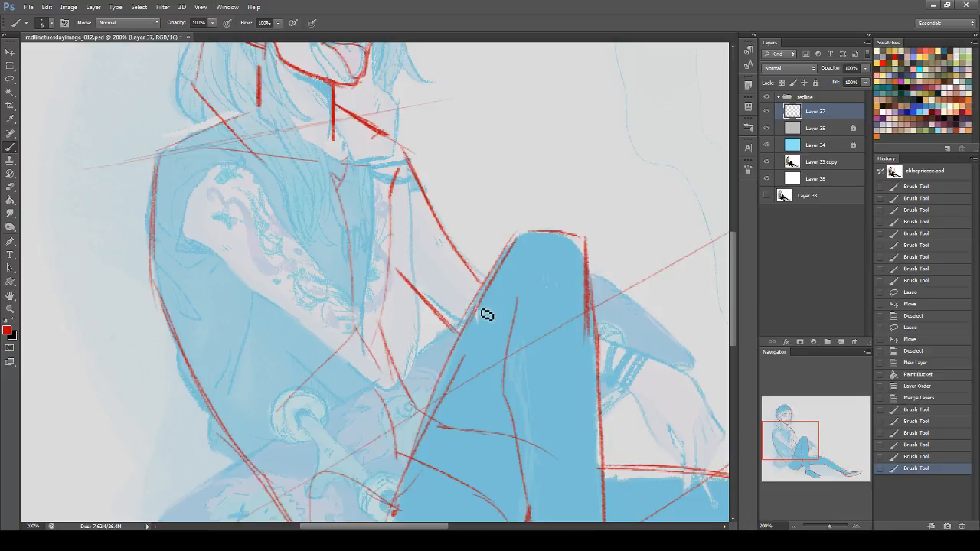
drag(437, 308, 503, 290)
- Draw the far forearm's upper and lower contours through the raised knee to the wrist
drag(814, 442, 822, 445)
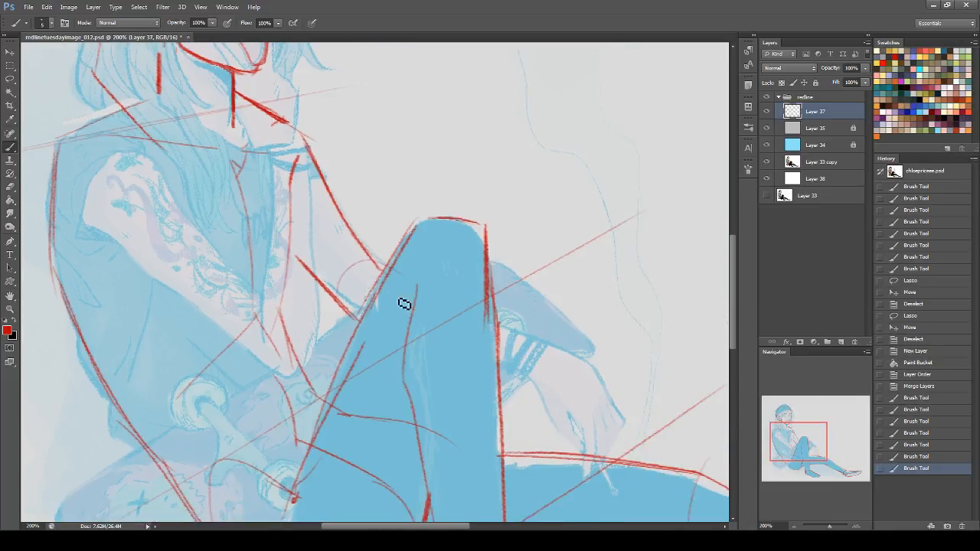
drag(387, 272, 573, 342)
key(ctrl+z)
drag(394, 278, 536, 343)
drag(385, 270, 542, 342)
drag(357, 324, 538, 373)
- Sketch the underside of the hanging hand from the wrist and the back of the hand down to the knuckles
drag(814, 427, 817, 432)
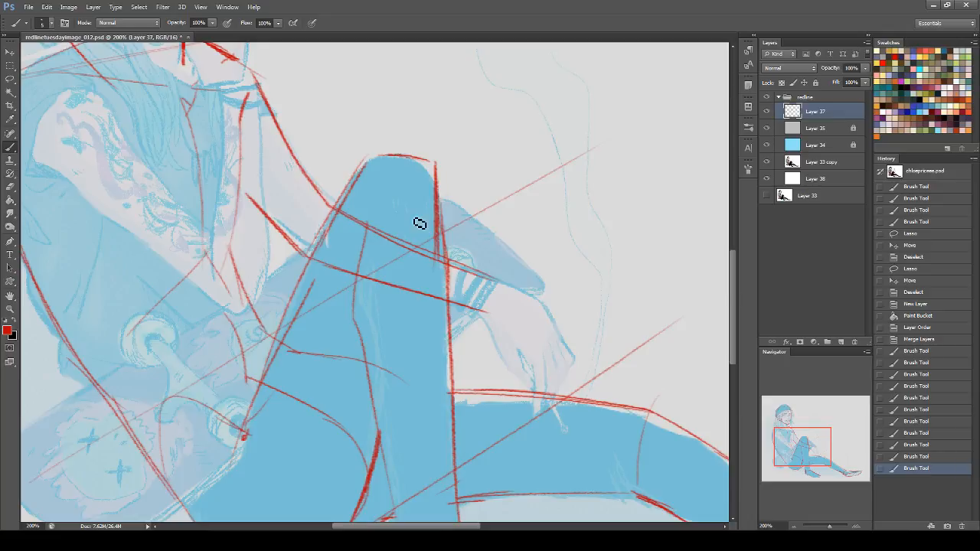
mouse_move(496, 346)
mouse_down()
mouse_move(485, 318)
mouse_move(500, 354)
mouse_up()
mouse_move(500, 285)
mouse_down()
mouse_move(533, 293)
mouse_move(550, 322)
mouse_up()
key(ctrl+z)
key(ctrl+z)
mouse_move(498, 282)
mouse_down()
mouse_move(526, 292)
mouse_move(574, 353)
mouse_up()
key(ctrl+z)
drag(540, 309, 570, 349)
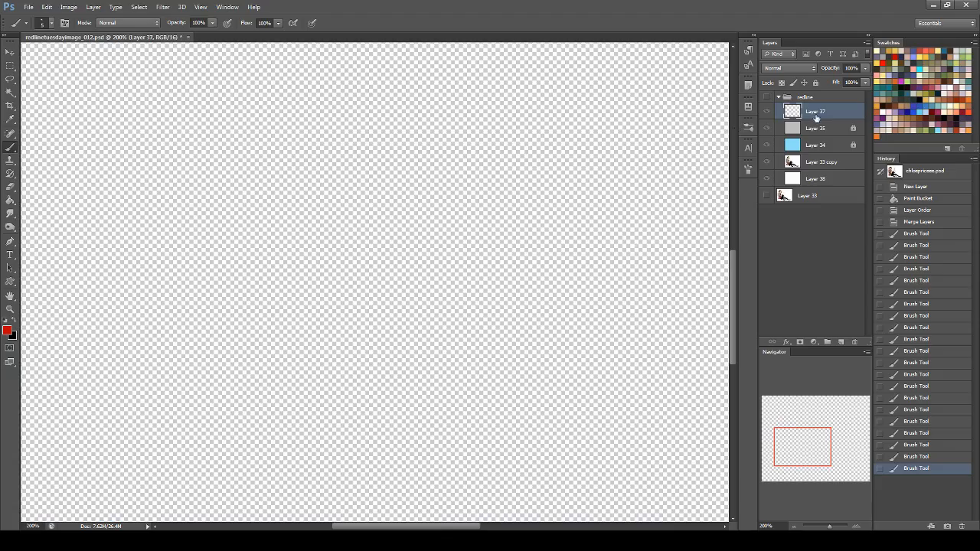
- Turn Layer 33 back on and compare the original forearm and hand with the redline by toggling the redline group
click(768, 97)
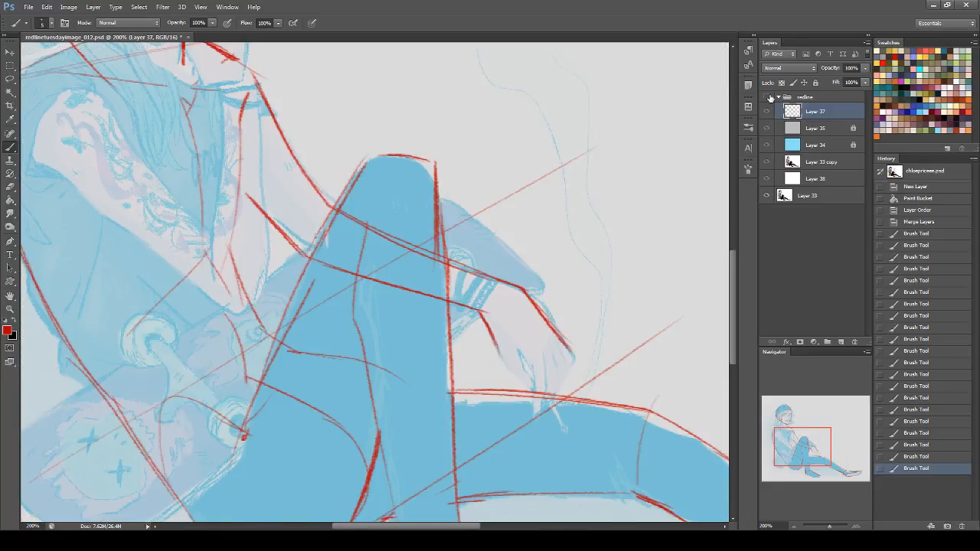
click(768, 98)
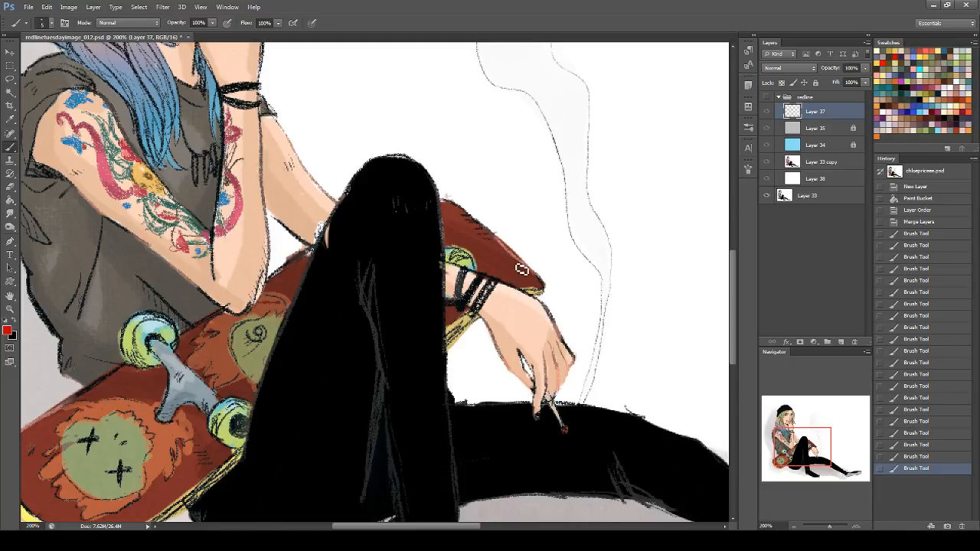
click(767, 96)
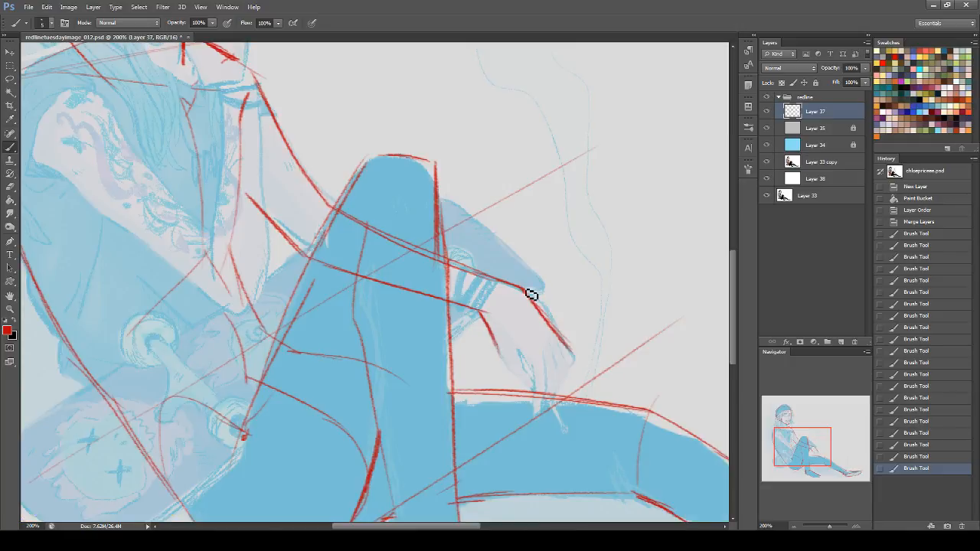
- Reinforce the red line along the back of the hanging hand with heavier strokes
drag(523, 291, 530, 303)
mouse_move(527, 298)
mouse_down()
mouse_move(569, 347)
mouse_move(560, 333)
mouse_up()
mouse_move(524, 293)
mouse_down()
mouse_move(501, 284)
mouse_move(542, 317)
mouse_up()
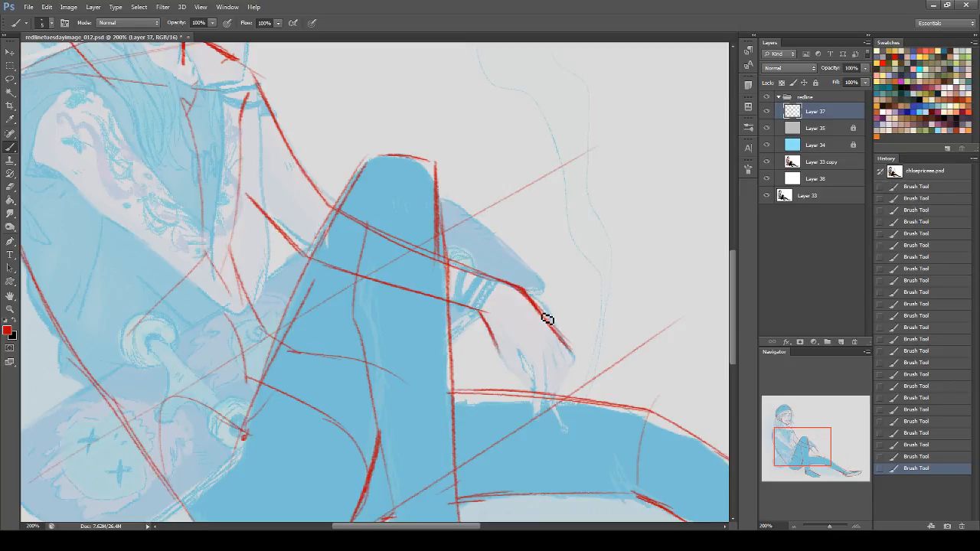
- Erase the line from the wrist along the back of the hanging hand and redraw it as a cleaner contour to the knuckles
key(e)
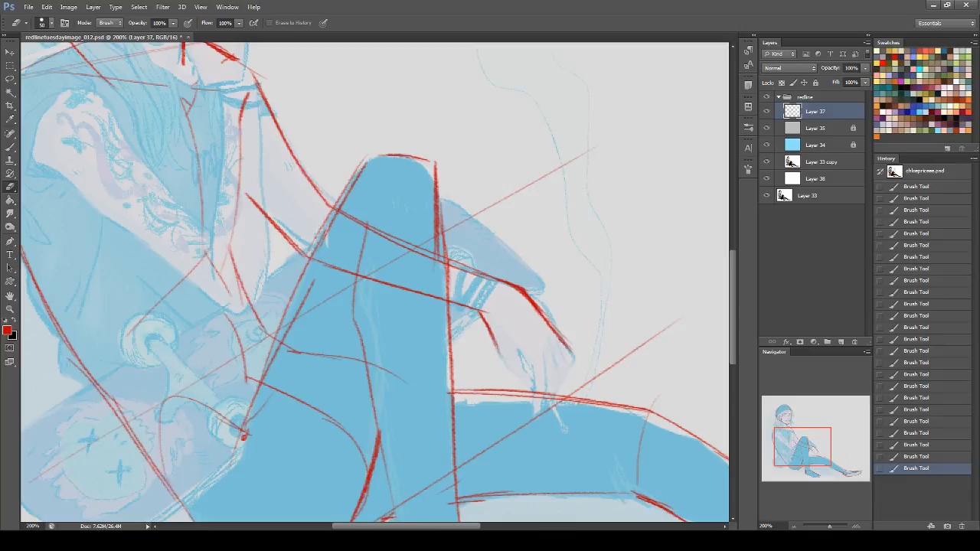
drag(501, 282, 570, 351)
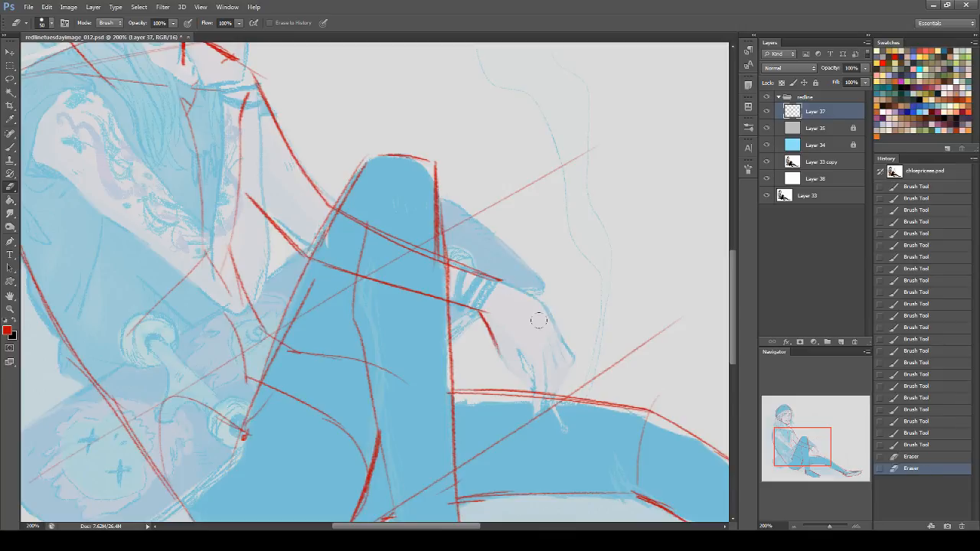
click(11, 146)
mouse_move(494, 284)
mouse_down()
mouse_move(540, 300)
mouse_move(506, 286)
mouse_up()
drag(501, 282, 571, 355)
drag(532, 301, 575, 360)
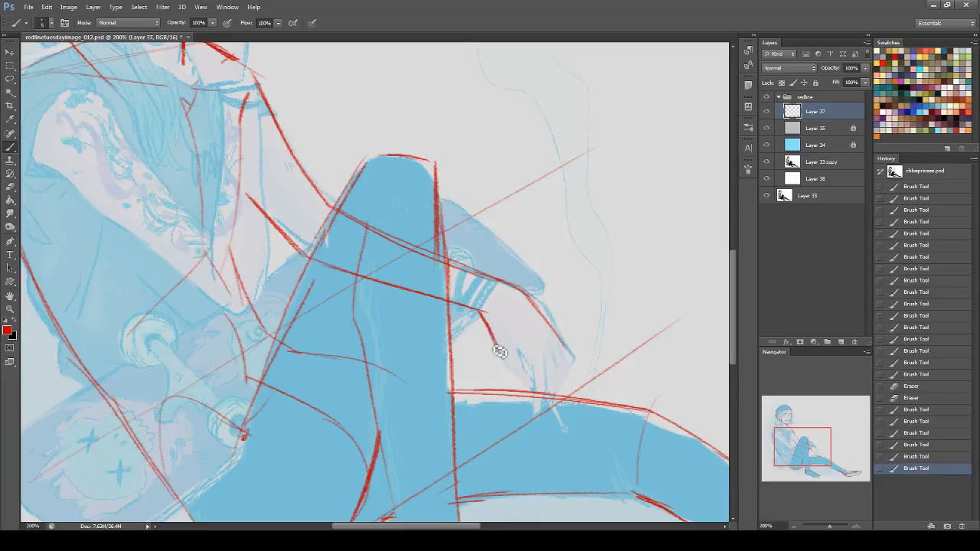
- Sketch the knuckle line and the lower contour of the hanging hand from the wrist toward the fingers, undoing misplaced strokes
mouse_move(552, 220)
mouse_down()
mouse_move(558, 275)
mouse_move(592, 309)
mouse_up()
key(ctrl+alt+z)
key(ctrl+alt+z)
mouse_move(492, 331)
mouse_down()
mouse_move(500, 368)
mouse_move(533, 388)
mouse_up()
key(ctrl+z)
drag(504, 359, 532, 393)
key(ctrl+z)
mouse_move(499, 307)
mouse_down()
mouse_move(496, 246)
mouse_move(456, 206)
mouse_up()
mouse_move(519, 243)
mouse_down()
mouse_move(535, 269)
mouse_move(532, 238)
mouse_up()
key(ctrl+z)
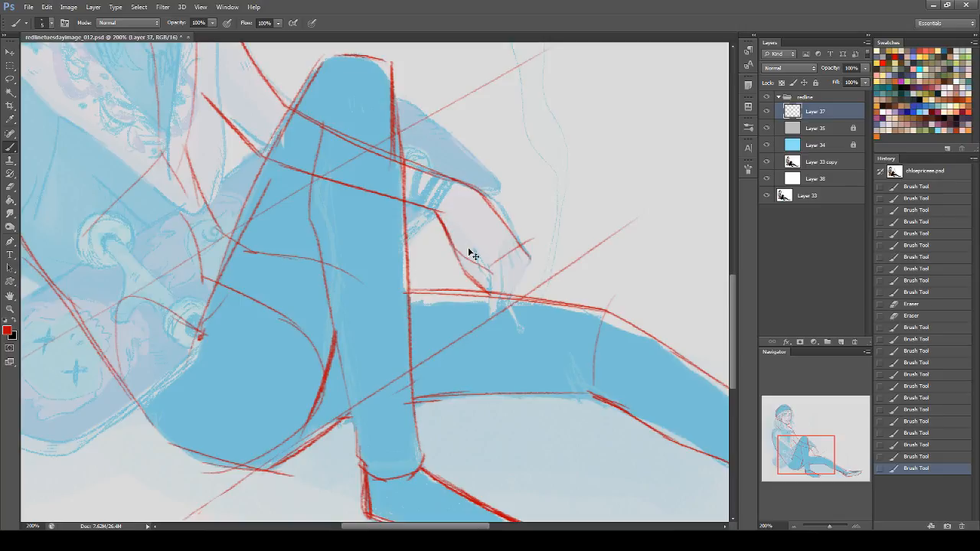
- Reinforce the thumb-side contour of the hanging hand from the wrist toward the fingers
drag(442, 218, 488, 272)
- Sketch the upper and lower edges of an outstretched side-view forearm in the empty space beside the raised knee
drag(811, 460, 824, 452)
drag(383, 180, 494, 172)
key(ctrl+z)
drag(386, 176, 481, 177)
drag(389, 214, 419, 215)
key(ctrl+z)
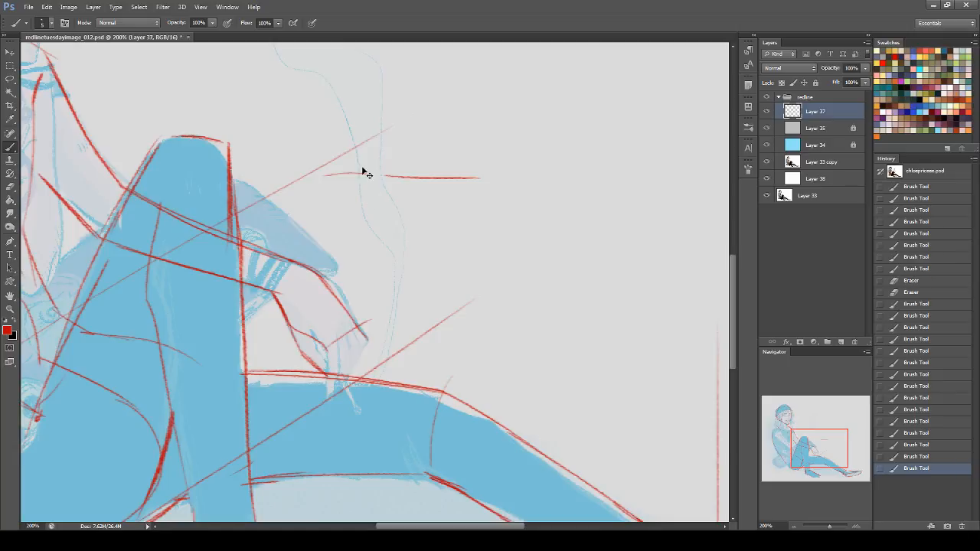
drag(254, 163, 426, 181)
key(ctrl+z)
drag(254, 164, 420, 175)
mouse_move(308, 226)
mouse_down()
mouse_move(416, 216)
mouse_move(410, 181)
mouse_move(448, 177)
mouse_up()
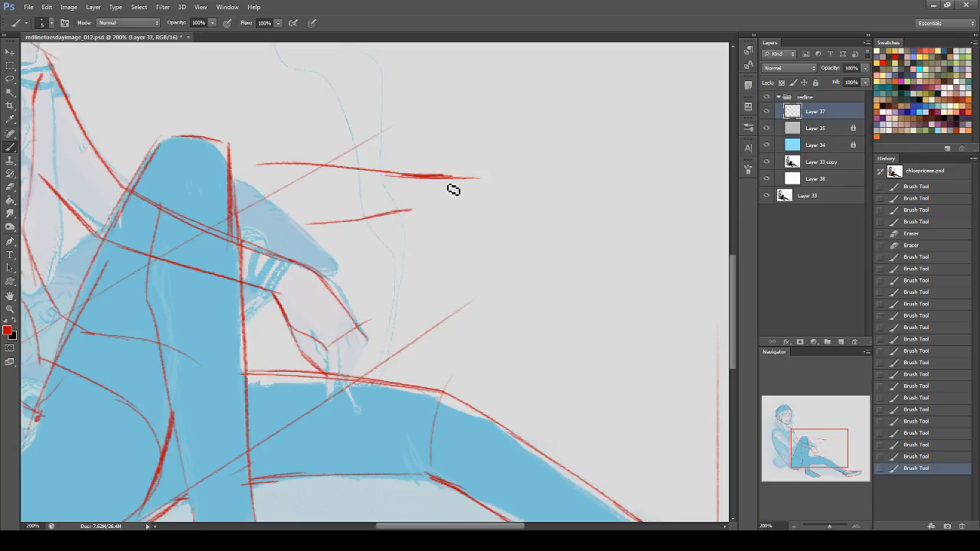
- Extend the side-view forearm sketch into a wrist and rounded palm, and add a thumb below it
drag(412, 213, 444, 223)
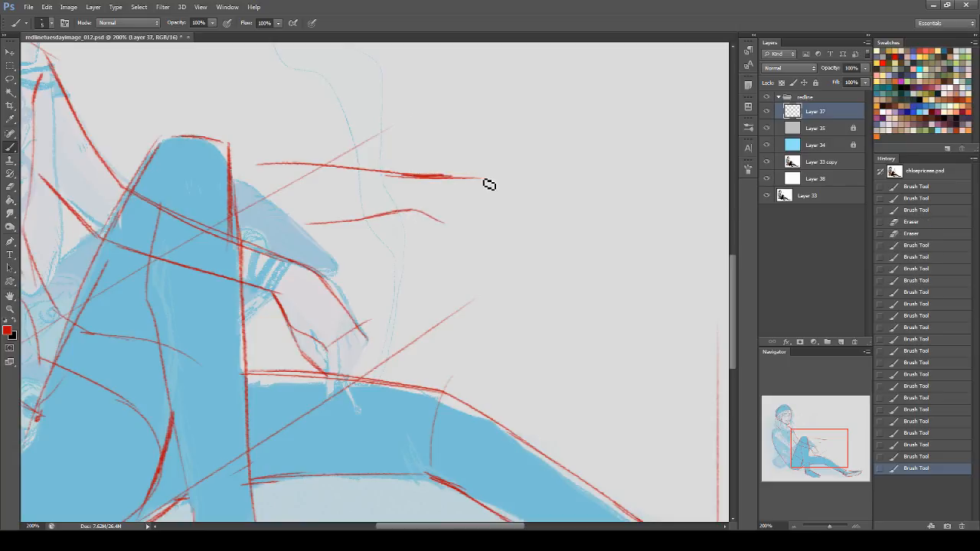
drag(481, 177, 506, 176)
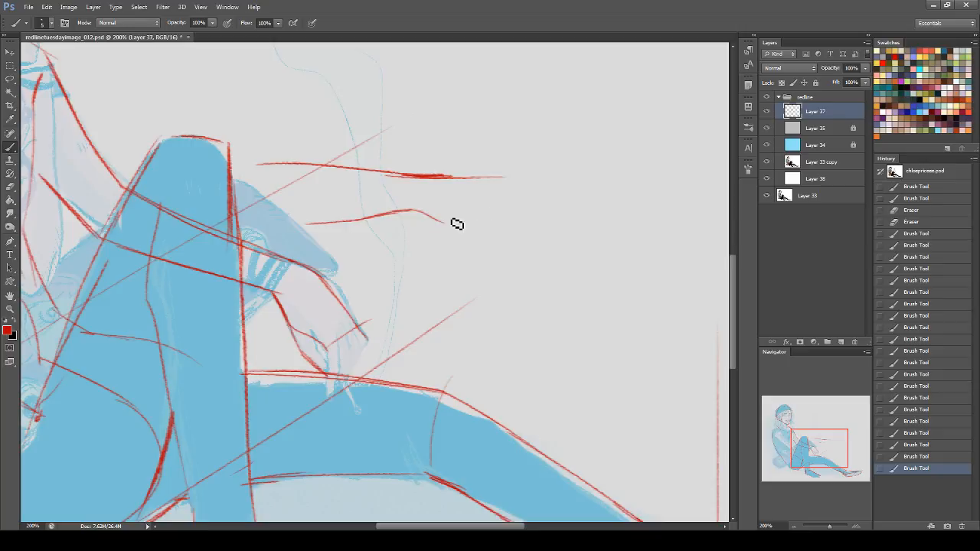
mouse_move(450, 224)
mouse_down()
mouse_move(528, 202)
mouse_move(506, 178)
mouse_up()
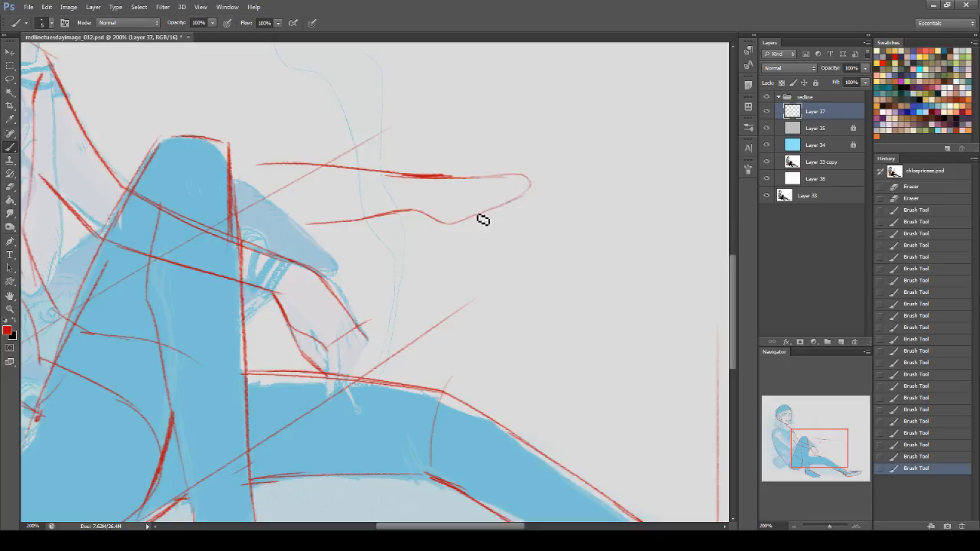
drag(422, 214, 496, 216)
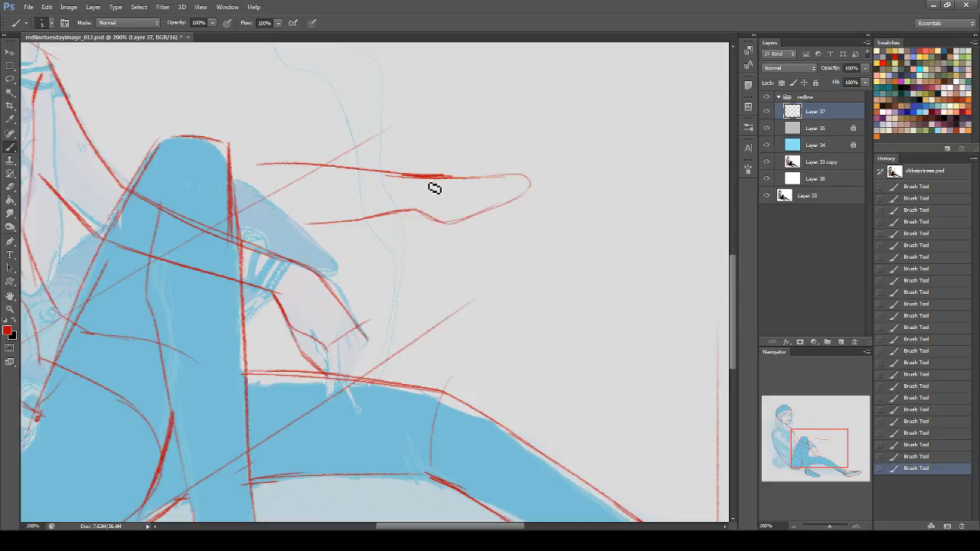
mouse_move(424, 221)
mouse_down()
mouse_move(529, 204)
mouse_move(462, 182)
mouse_move(481, 181)
mouse_up()
key(ctrl+z)
mouse_move(460, 238)
mouse_down()
mouse_move(477, 223)
mouse_move(506, 255)
mouse_up()
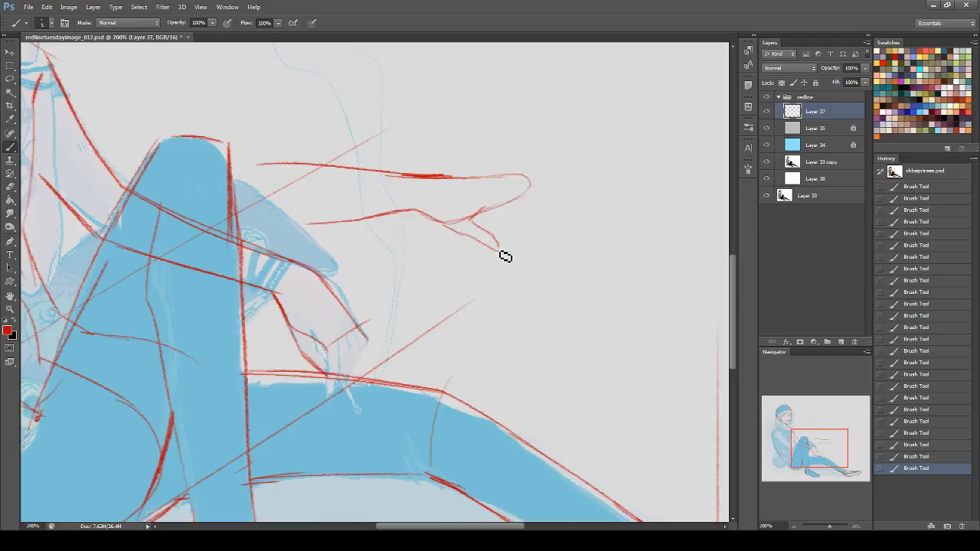
- Mark the knuckle joint with a circle on the side-view hand and sketch tapering straight fingers from it
mouse_move(511, 189)
mouse_down()
mouse_move(528, 199)
mouse_move(525, 183)
mouse_up()
key(ctrl+z)
drag(256, 379, 321, 357)
key(ctrl+z)
drag(517, 188, 525, 185)
drag(494, 181, 642, 175)
key(ctrl+z)
mouse_move(517, 184)
mouse_down()
mouse_move(595, 168)
mouse_move(601, 177)
mouse_up()
drag(527, 202, 599, 179)
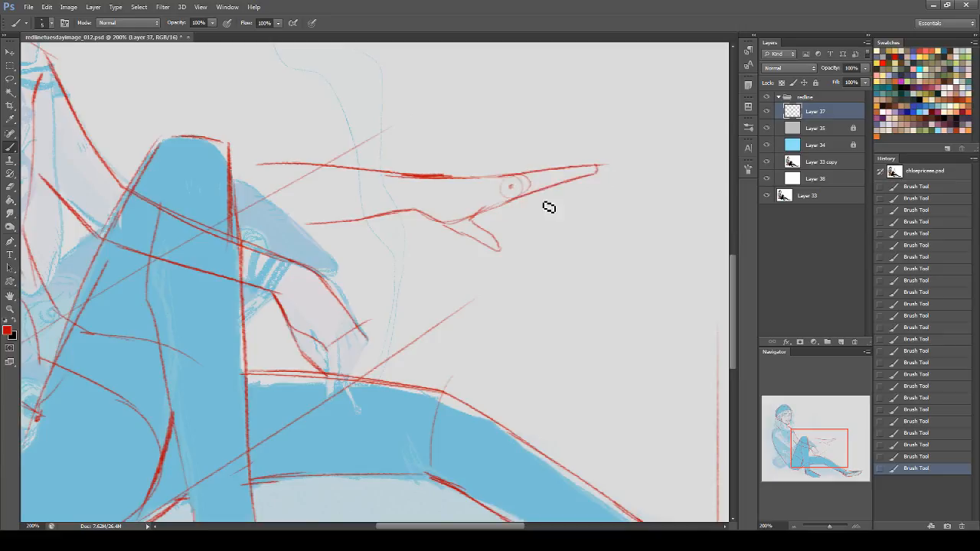
- Reinforce the side-view hand's thumb and draw a vertical guideline through the knuckle down to the thumb tip
drag(505, 167, 507, 182)
key(ctrl+z)
drag(475, 223, 505, 250)
drag(511, 137, 511, 288)
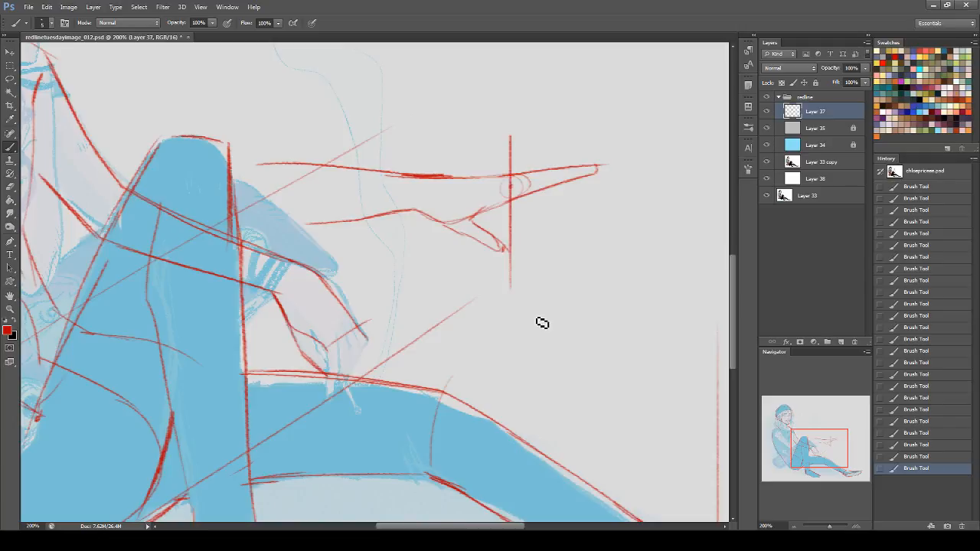
- Erase the entire side-view arm and hand sketch from the empty space beside the knee
drag(420, 220, 540, 268)
key(ctrl+z)
click(10, 186)
mouse_move(625, 143)
mouse_down()
mouse_move(572, 144)
mouse_move(516, 132)
mouse_move(498, 112)
mouse_move(454, 245)
mouse_move(488, 274)
mouse_move(484, 162)
mouse_move(425, 152)
mouse_move(396, 221)
mouse_move(267, 201)
mouse_move(289, 143)
mouse_up()
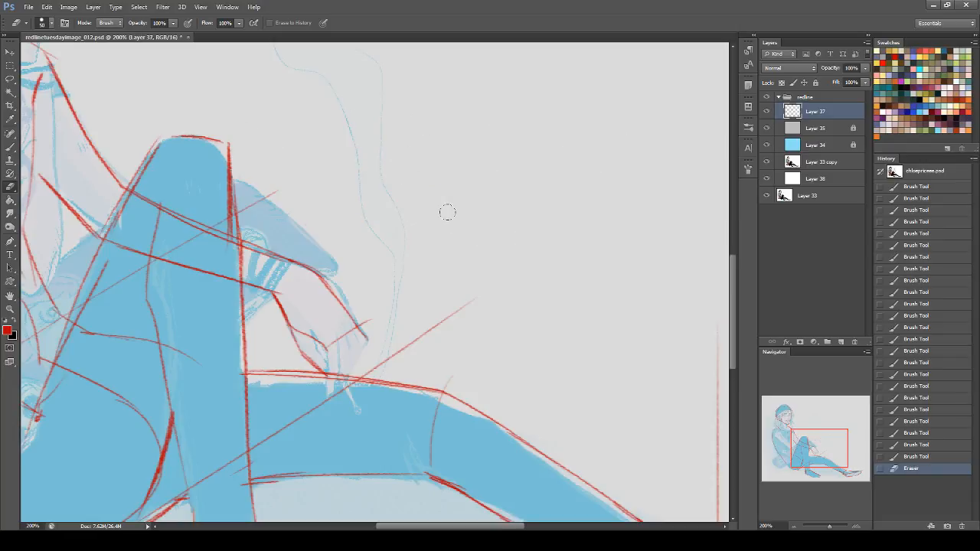
- Sketch the index finger of the hanging hand from the knuckle line down over the thigh, undoing misplaced strokes
click(10, 149)
mouse_move(816, 444)
mouse_down()
mouse_move(818, 457)
mouse_move(805, 454)
mouse_move(814, 452)
mouse_up()
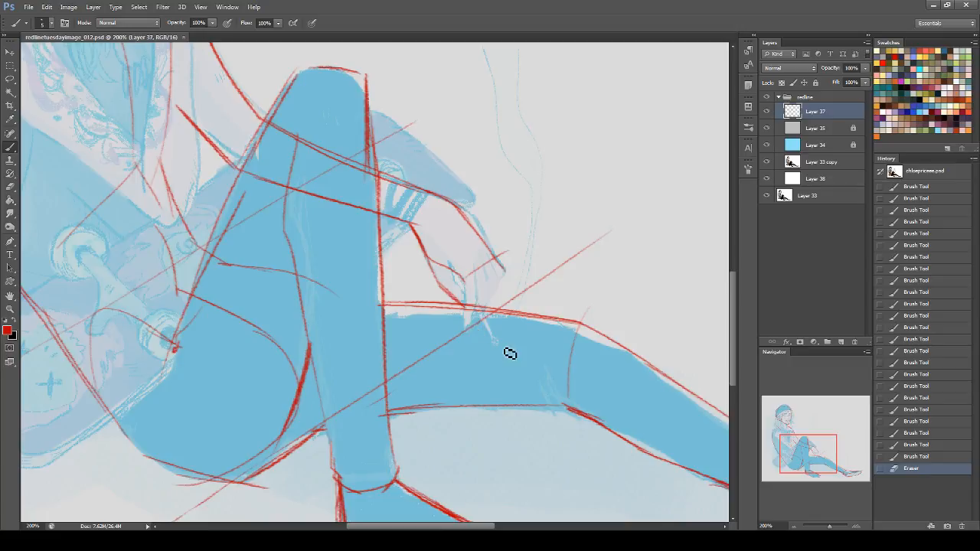
drag(833, 442, 834, 450)
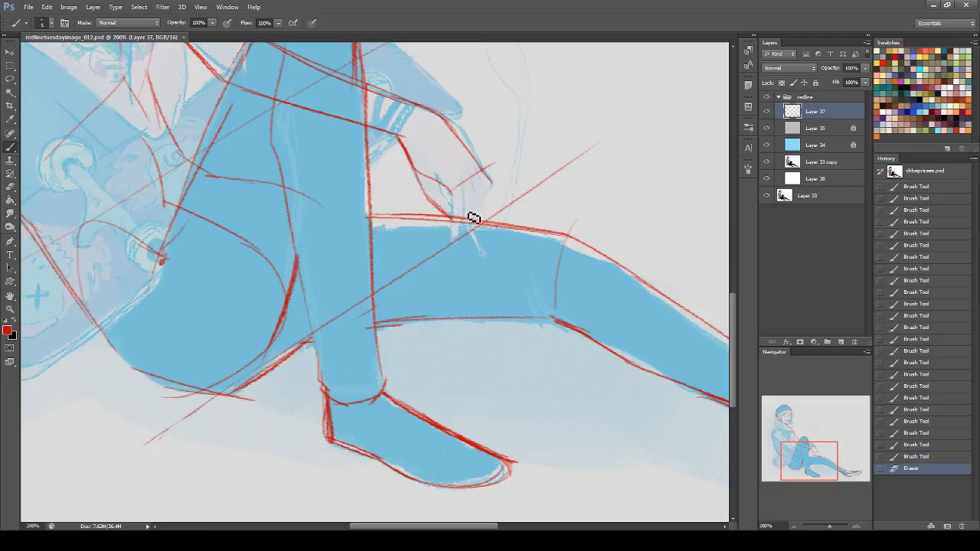
mouse_move(467, 186)
mouse_down()
mouse_move(474, 208)
mouse_move(456, 213)
mouse_move(453, 241)
mouse_move(466, 233)
mouse_move(450, 245)
mouse_up()
key(ctrl+z)
key(ctrl+z)
key(ctrl+z)
key(ctrl+z)
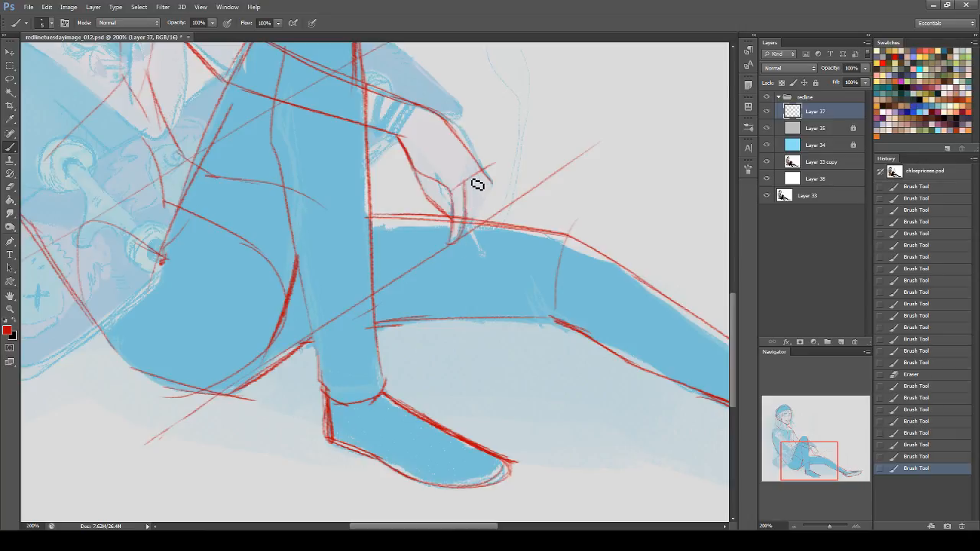
- Sketch the second finger beside the index finger of the hanging hand, undoing misplaced strokes
drag(478, 198, 479, 200)
key(ctrl+z)
mouse_move(474, 182)
mouse_down()
mouse_move(482, 206)
mouse_move(464, 228)
mouse_up()
drag(478, 211, 460, 235)
drag(481, 175, 481, 204)
key(ctrl+z)
- Clean up the hanging hand's knuckle line with the eraser and sketch the third finger curving down from it
click(10, 186)
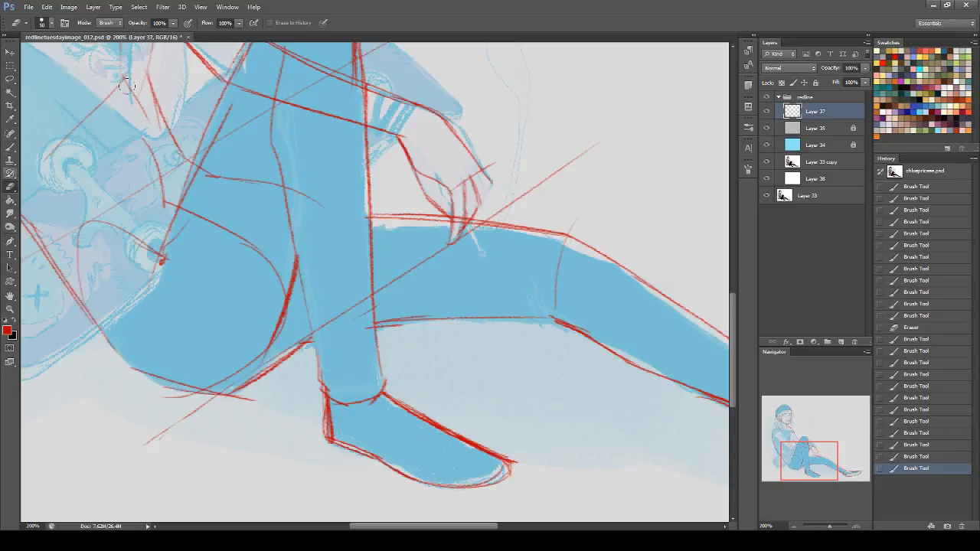
drag(459, 166, 467, 170)
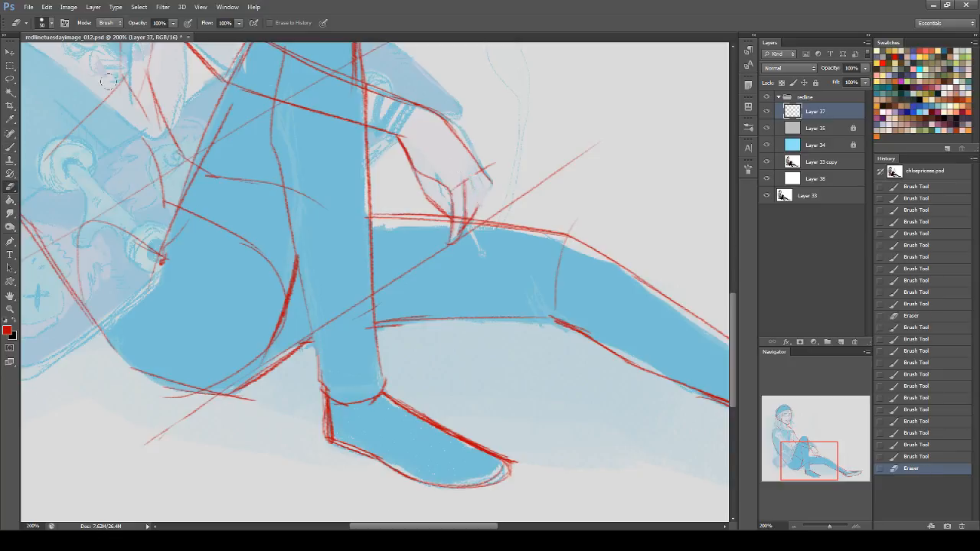
click(12, 147)
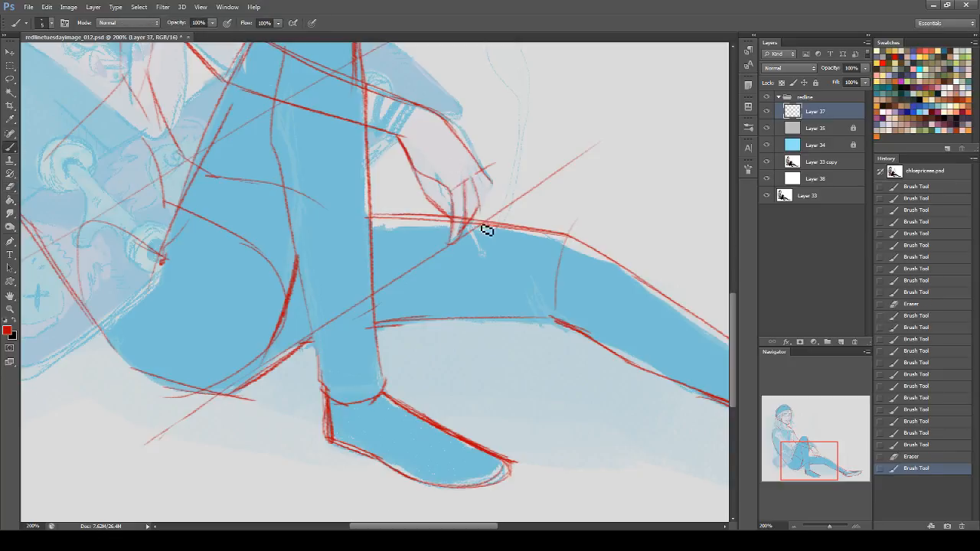
mouse_move(477, 185)
mouse_down()
mouse_move(492, 201)
mouse_move(469, 232)
mouse_up()
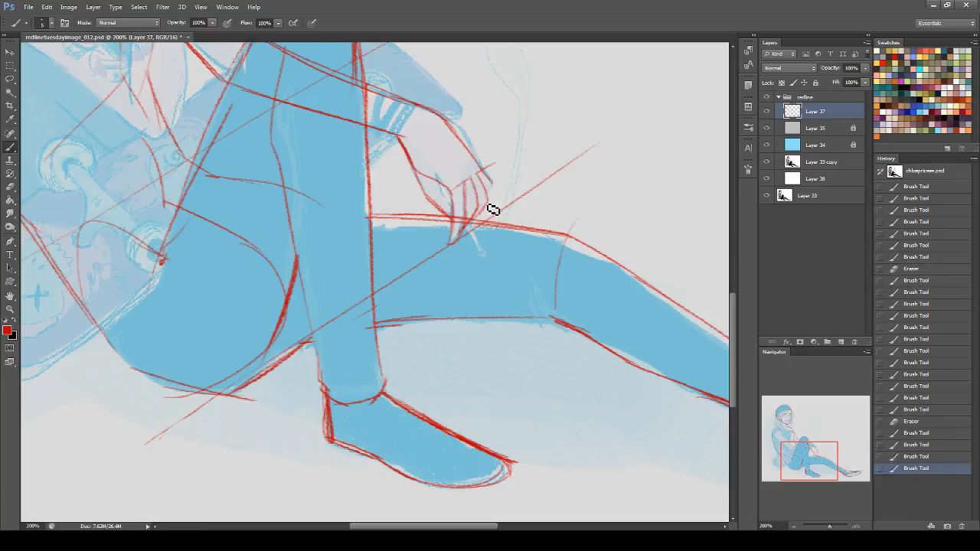
- Draw the outermost finger's contour curving inward from the last knuckle, undoing strokes that miss the hand's shape
drag(499, 189, 514, 229)
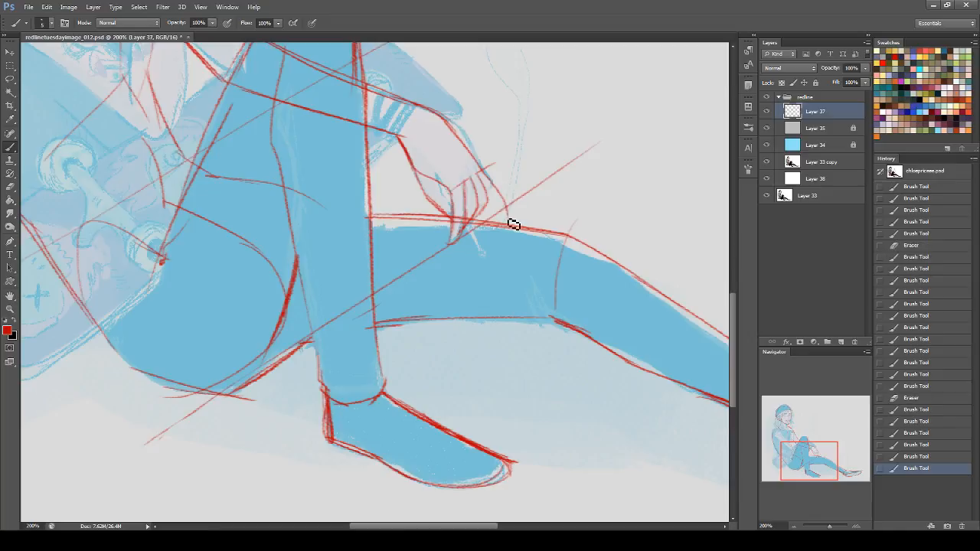
key(ctrl+z)
drag(496, 188, 490, 210)
mouse_move(440, 186)
mouse_down()
mouse_move(462, 214)
mouse_move(458, 245)
mouse_up()
key(ctrl+z)
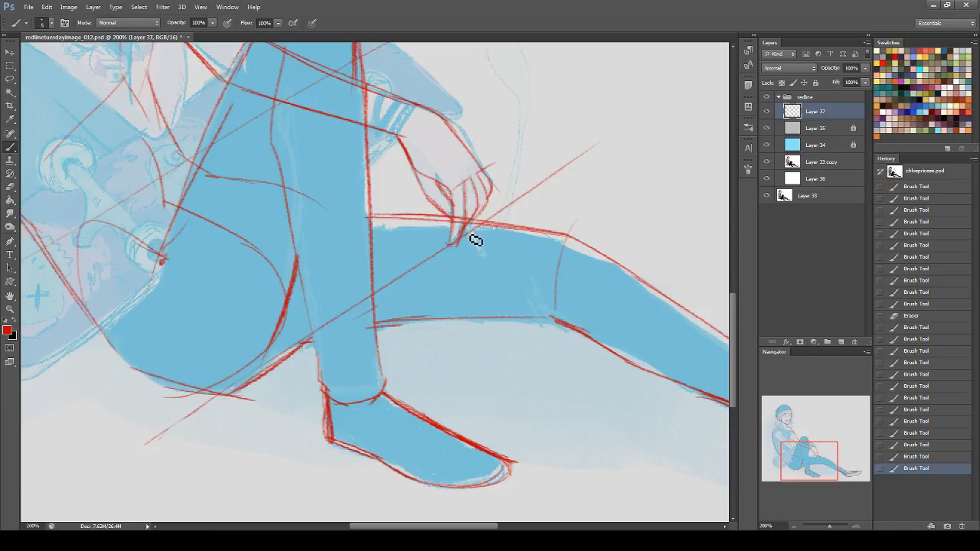
- Draw a cigarette held between the fingers of the hanging hand and erase the red lines overlapping it and the fingertips
drag(472, 227, 496, 274)
drag(469, 233, 488, 266)
drag(470, 231, 490, 268)
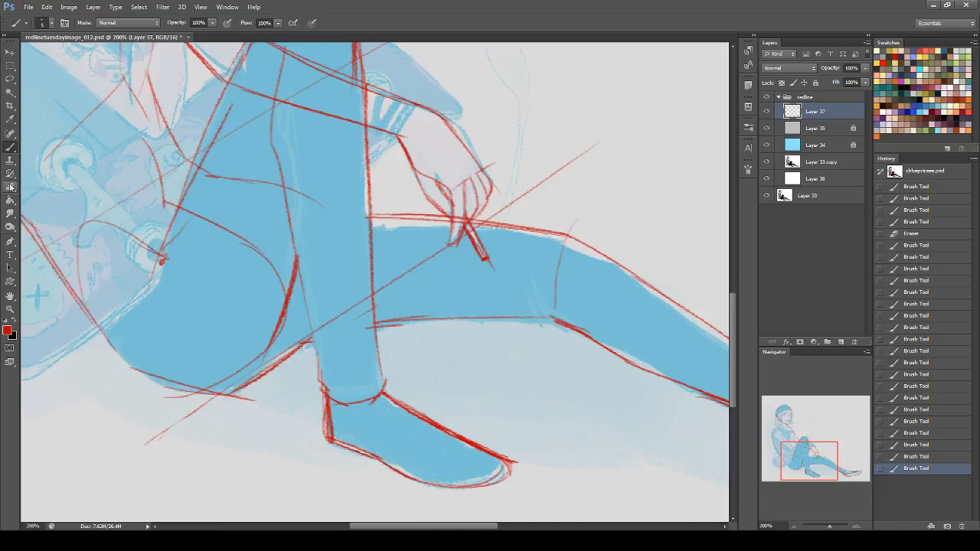
key(e)
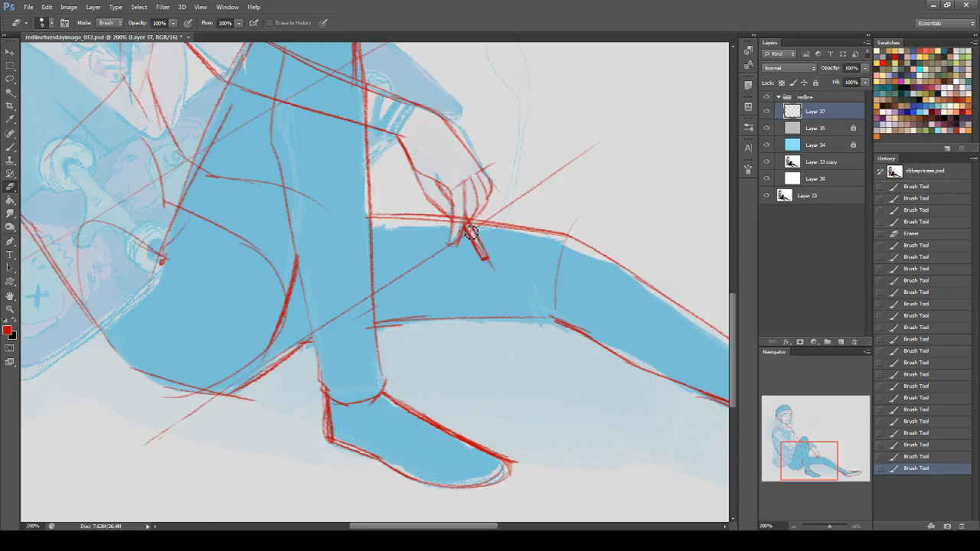
click(471, 239)
mouse_move(465, 227)
mouse_down()
mouse_move(458, 254)
mouse_move(459, 217)
mouse_up()
key(ctrl+z)
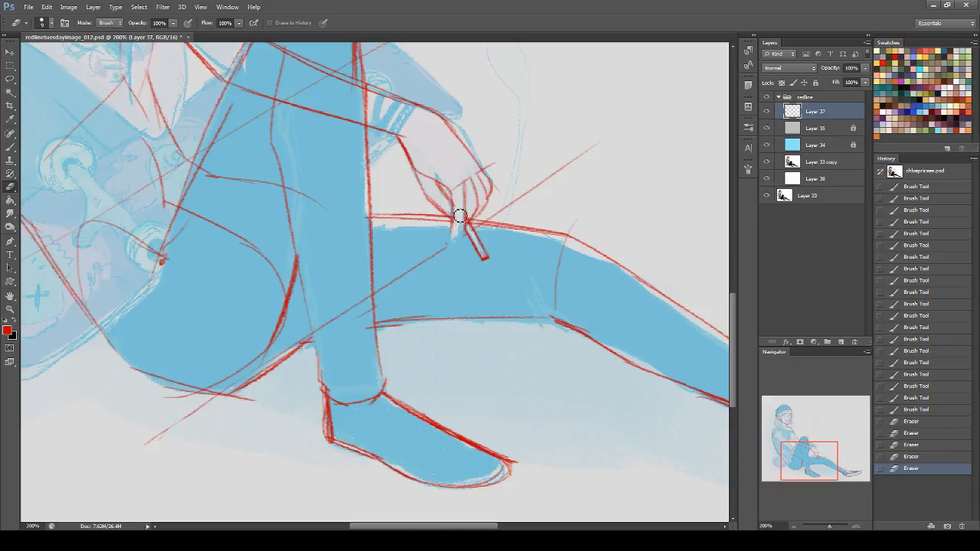
- Redraw the index fingertip beside the cigarette and reinforce the thumb-side contour of the hand below the wrist
click(13, 147)
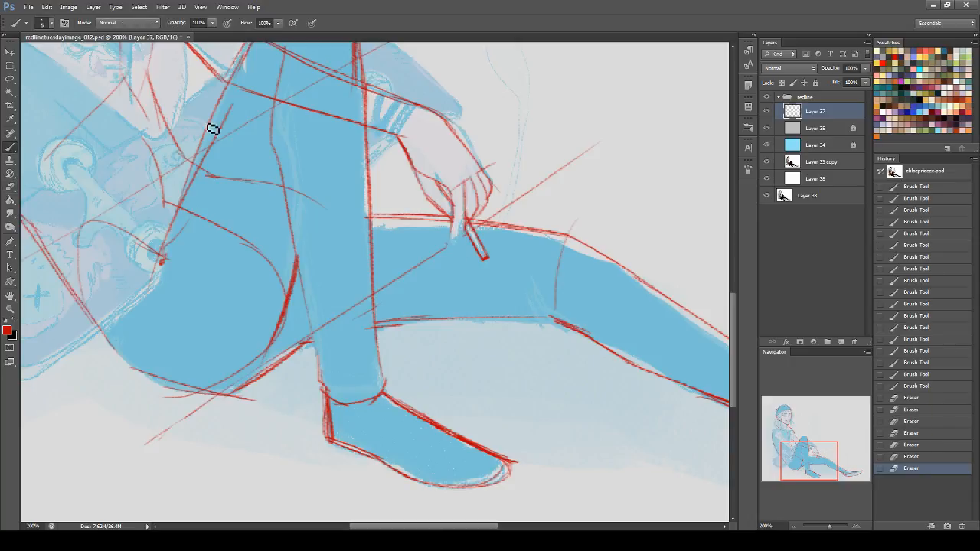
drag(456, 239, 456, 251)
drag(469, 230, 462, 251)
drag(455, 253, 462, 254)
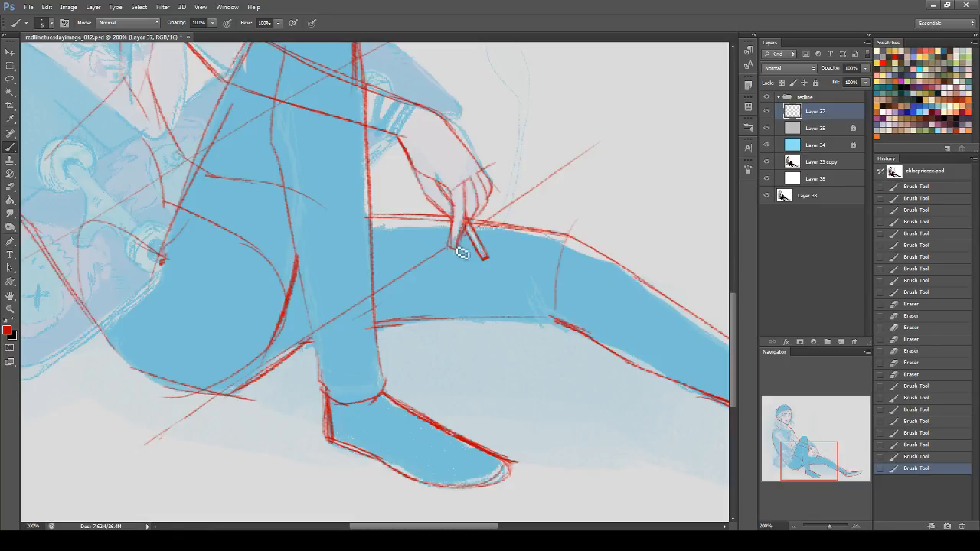
drag(841, 462, 826, 448)
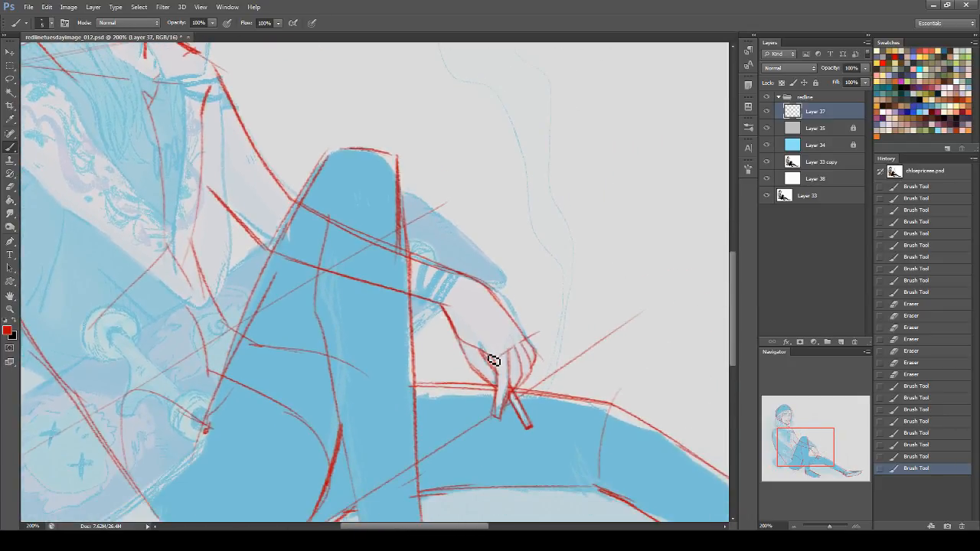
drag(442, 307, 468, 344)
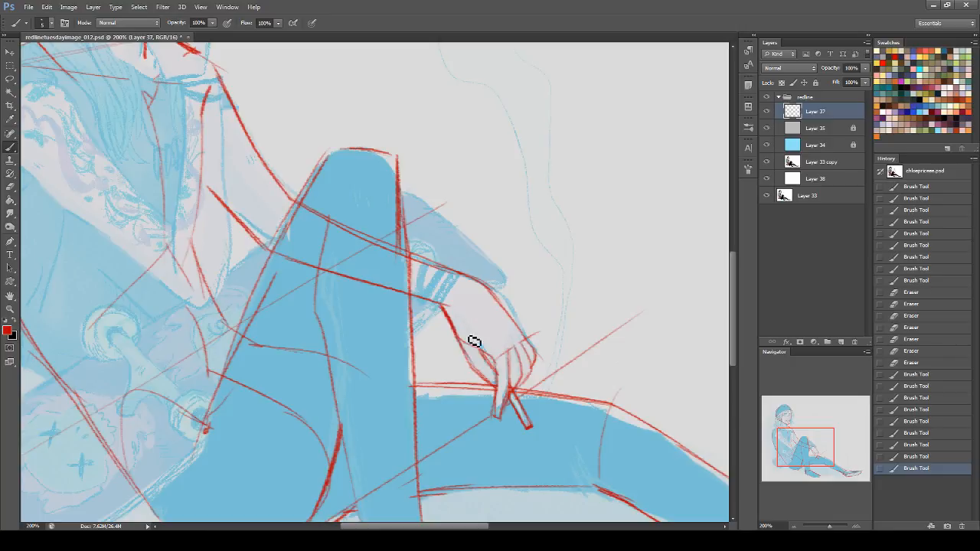
- Enlarge the eraser and fade out the forearm lines that cross over the raised knee
mouse_move(821, 446)
mouse_down()
mouse_move(801, 437)
mouse_move(809, 448)
mouse_up()
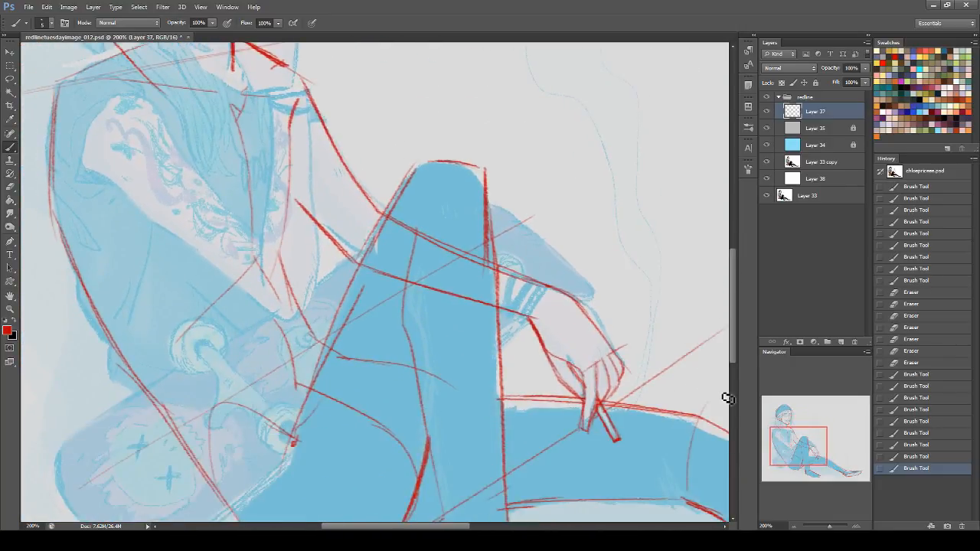
click(10, 187)
click(47, 23)
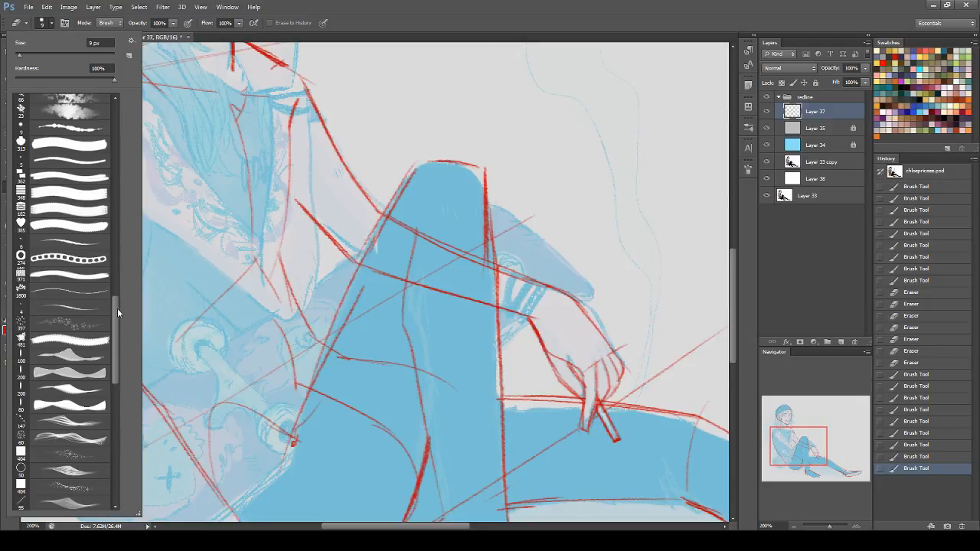
drag(117, 308, 100, 109)
click(99, 114)
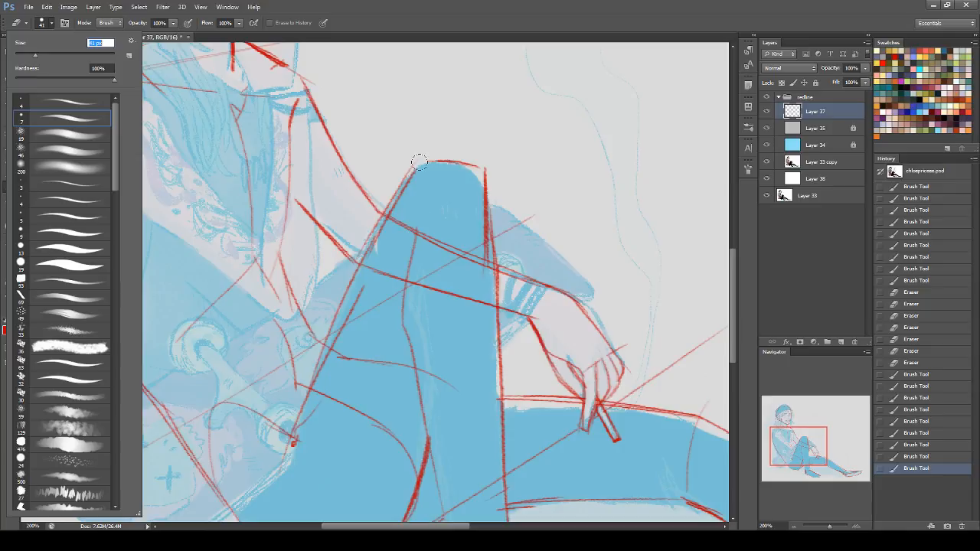
mouse_move(412, 240)
mouse_down()
mouse_move(372, 246)
mouse_move(425, 240)
mouse_up()
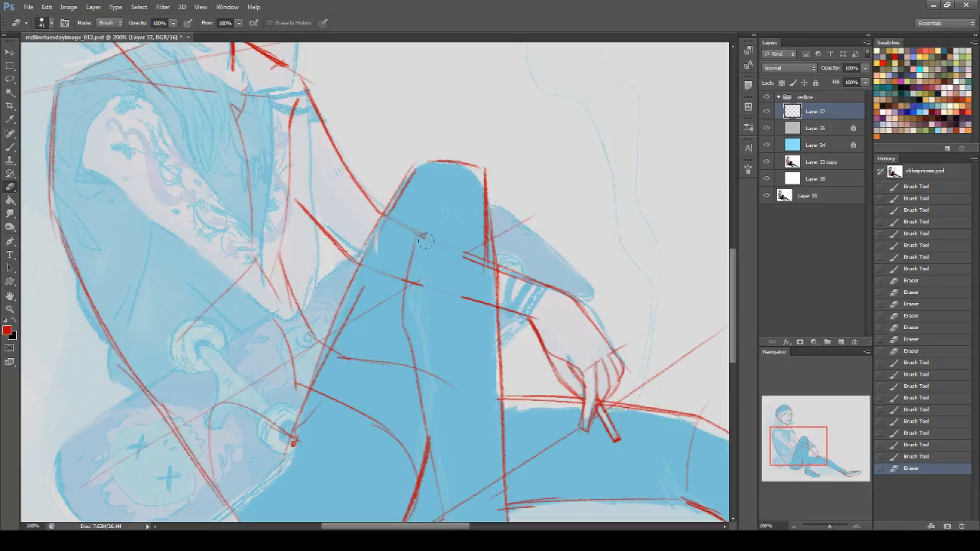
mouse_move(415, 276)
mouse_down()
mouse_move(460, 313)
mouse_move(463, 283)
mouse_up()
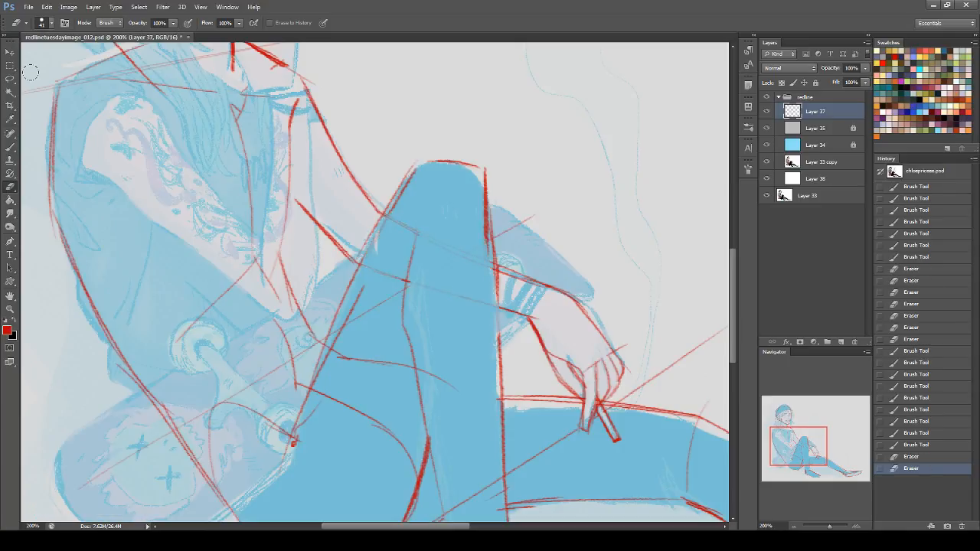
- Reinforce the raised knee's inner plane line and thigh edge, and add an angled line below the kneecap
click(10, 147)
drag(419, 229, 412, 285)
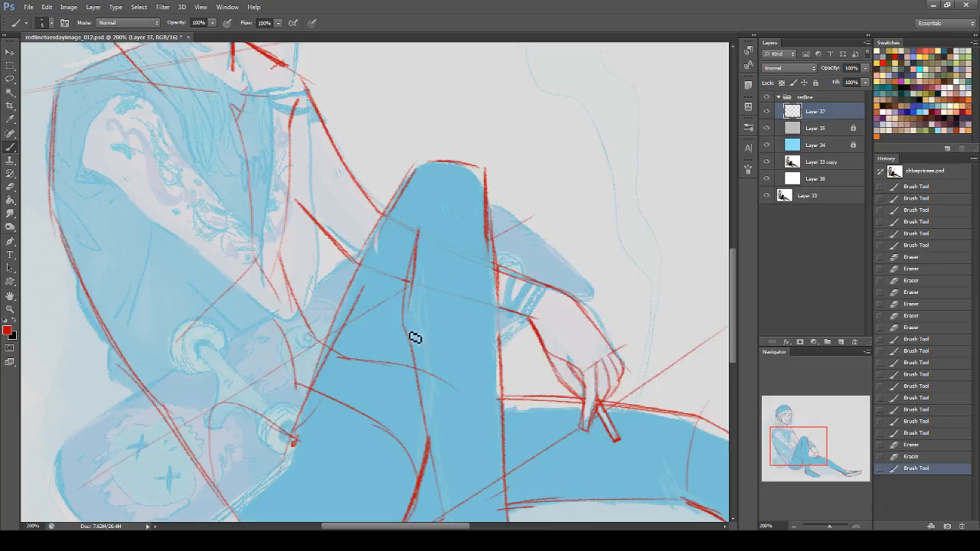
mouse_move(428, 232)
mouse_down()
mouse_move(477, 271)
mouse_move(486, 245)
mouse_move(415, 260)
mouse_up()
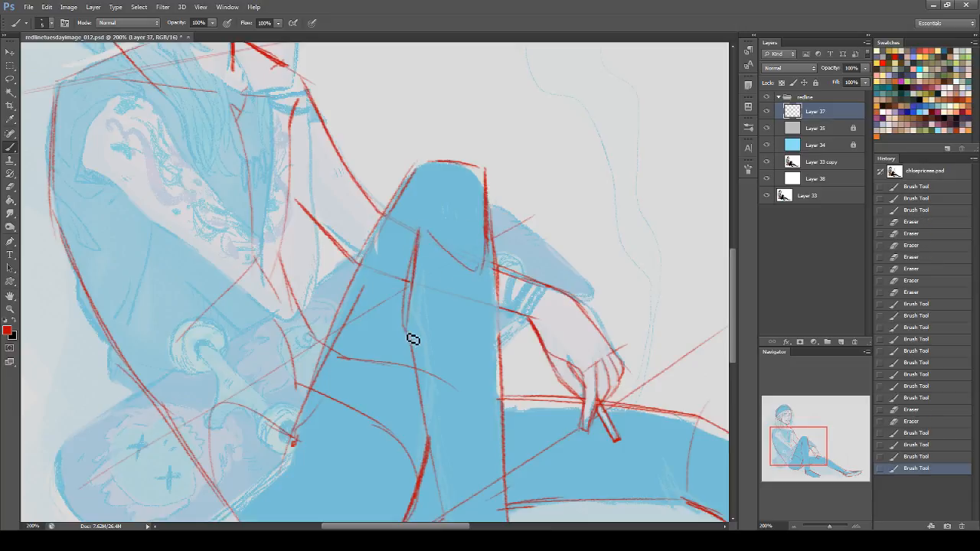
drag(383, 220, 338, 325)
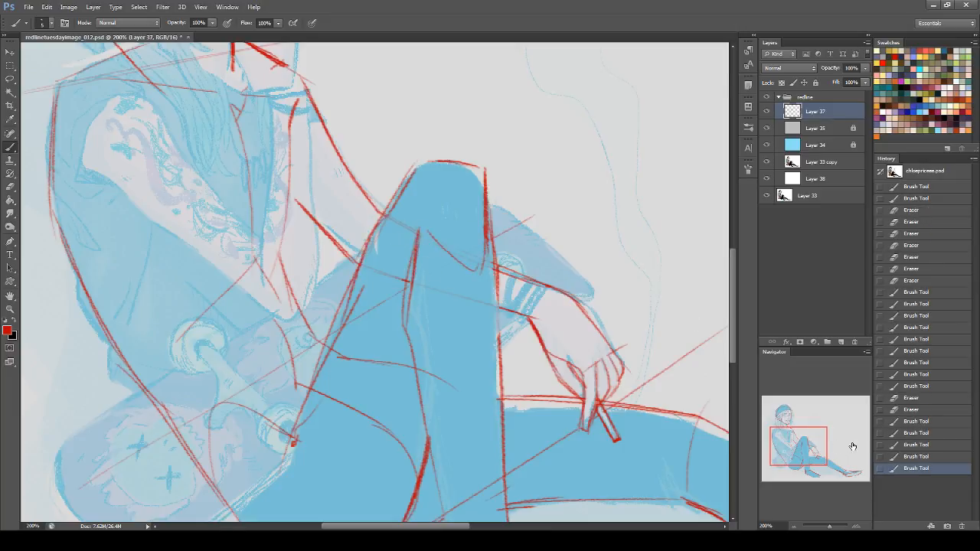
- Strengthen the torso's front contour down to the raised thigh, undoing misplaced strokes
drag(817, 452, 815, 457)
drag(305, 191, 341, 269)
key(ctrl+z)
drag(305, 193, 338, 262)
key(ctrl+z)
mouse_move(305, 191)
mouse_down()
mouse_move(338, 266)
mouse_move(375, 296)
mouse_up()
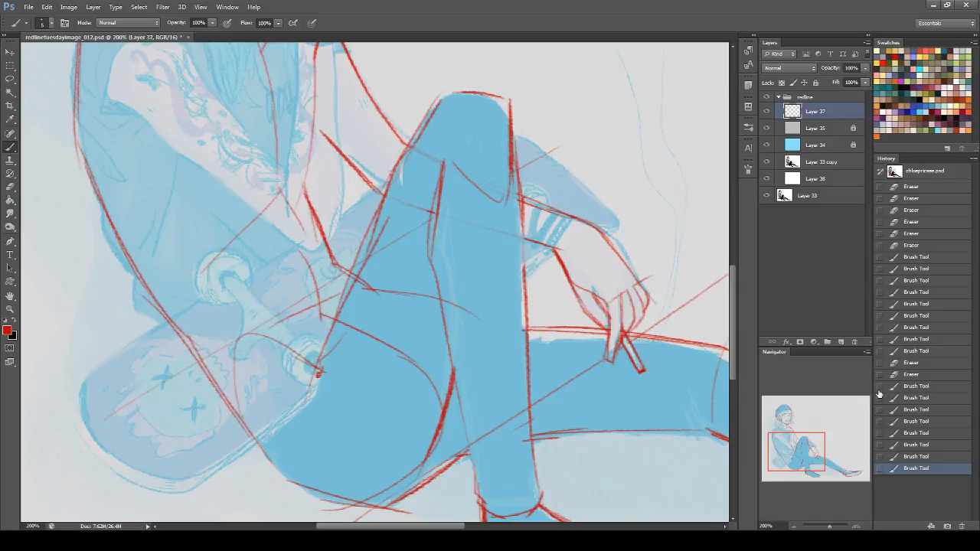
- Try to save the file, dismiss the error, and save a Photoshop copy as redlinetuesdayimage_012wip
drag(783, 452, 779, 428)
key(ctrl+s)
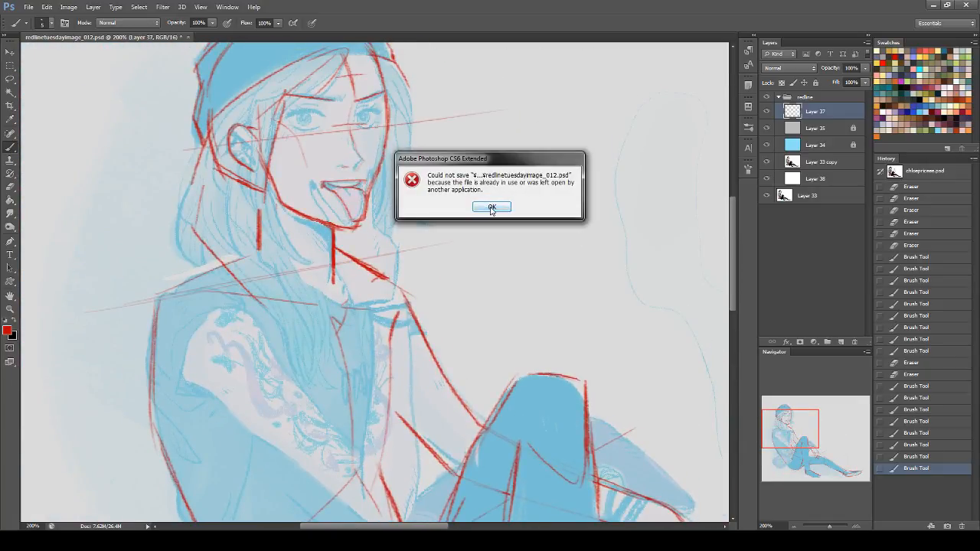
click(498, 209)
click(28, 9)
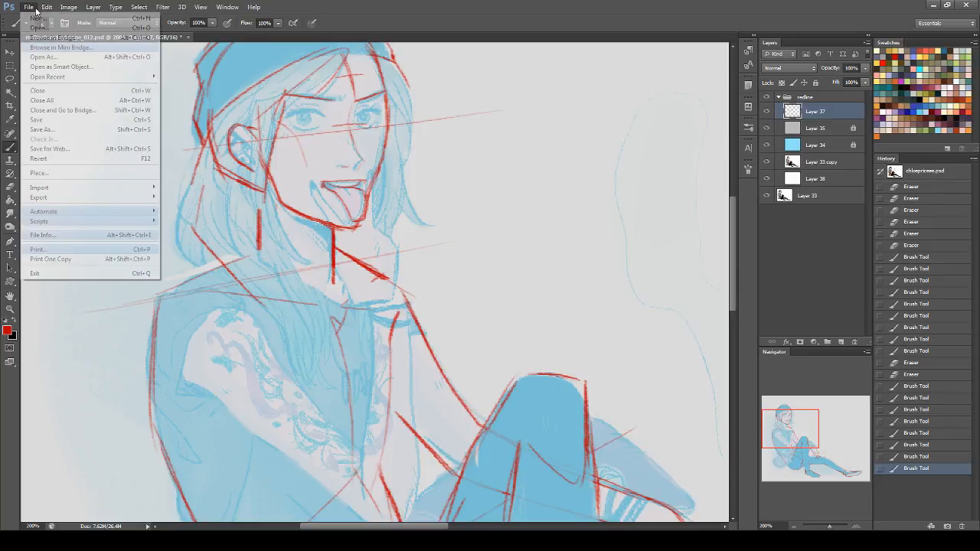
click(65, 129)
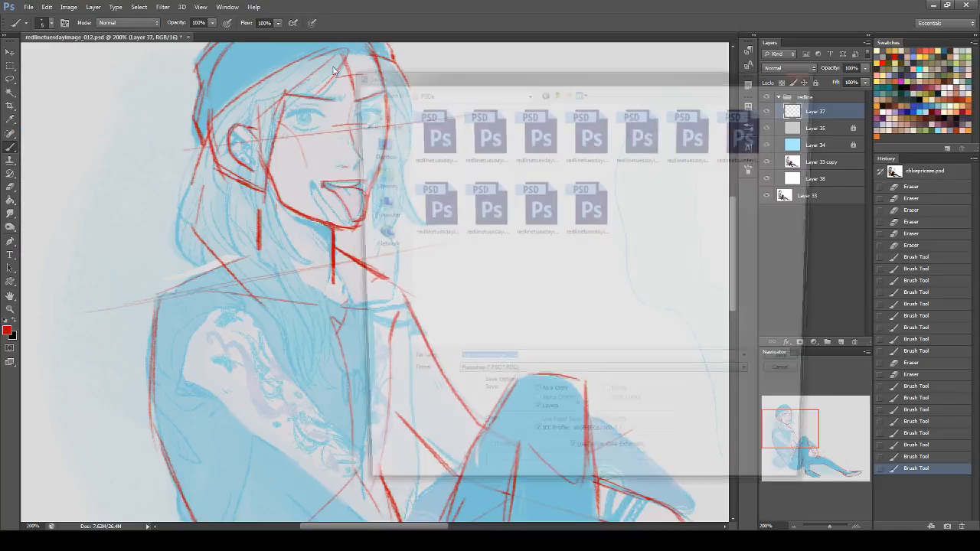
click(531, 368)
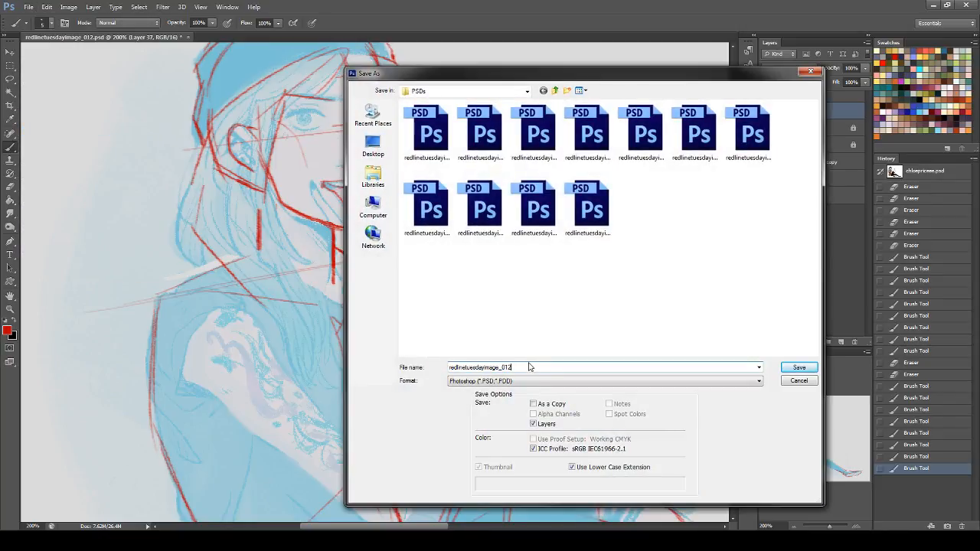
key(Return)
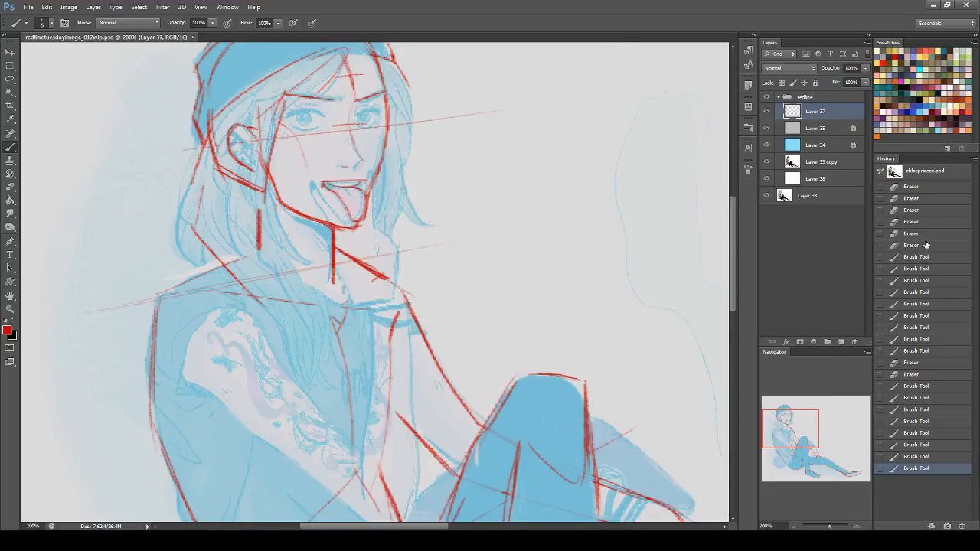
- Add a new layer at the top of the redline group and hide the existing redline sketch on Layer 37
mouse_move(777, 423)
mouse_down()
mouse_move(781, 436)
mouse_move(785, 429)
mouse_up()
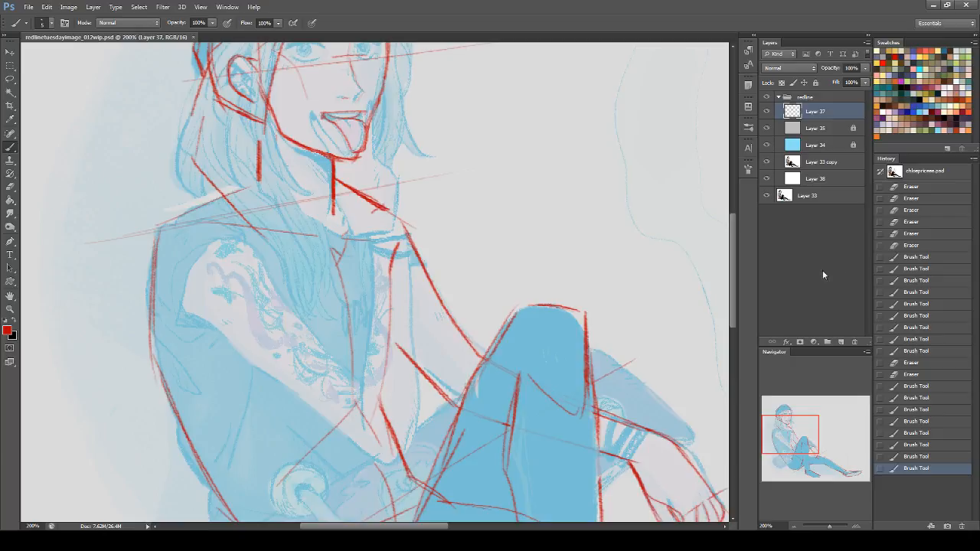
drag(785, 423, 776, 420)
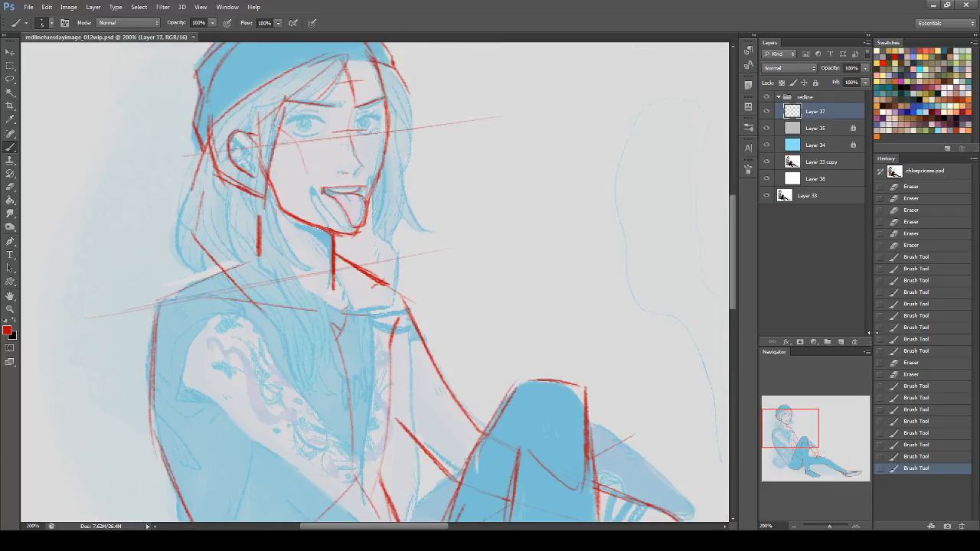
click(842, 342)
drag(783, 443, 783, 450)
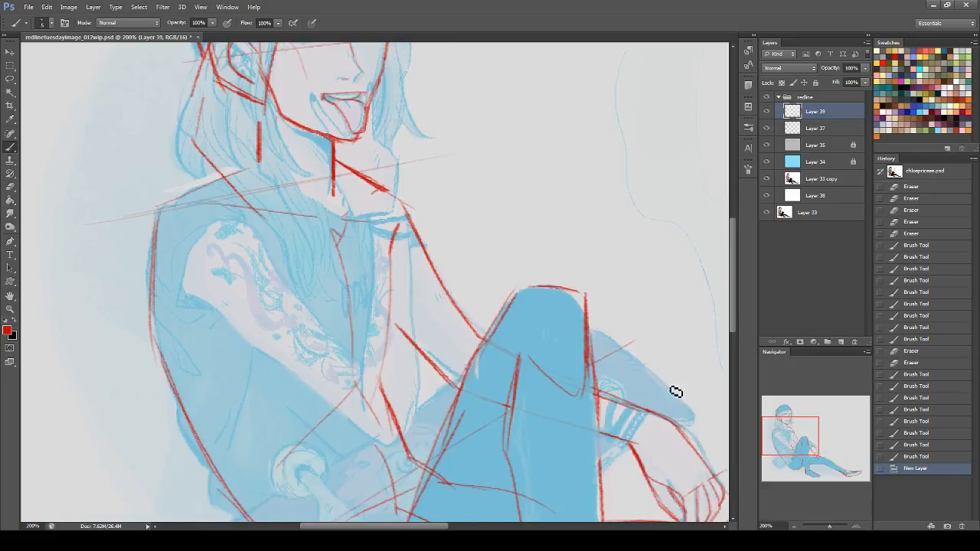
drag(804, 427, 801, 423)
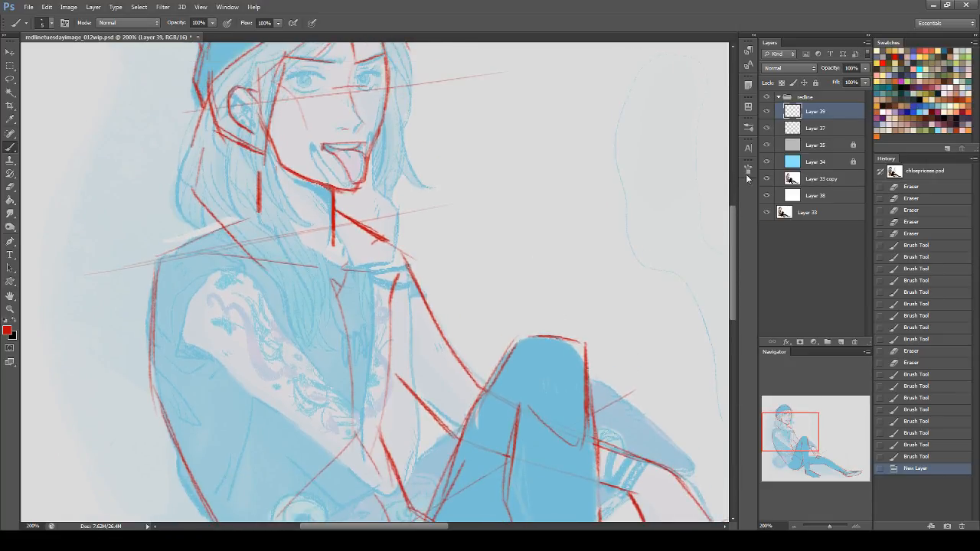
click(767, 128)
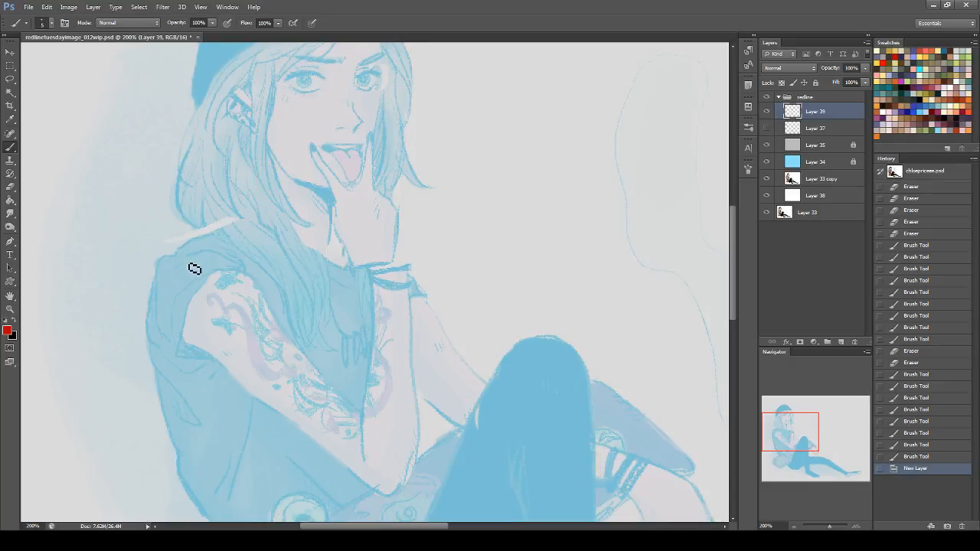
- Draw the near shoulder curve and both upper arm contours running from the shoulder down to the elbow
drag(170, 257, 269, 289)
drag(232, 262, 268, 293)
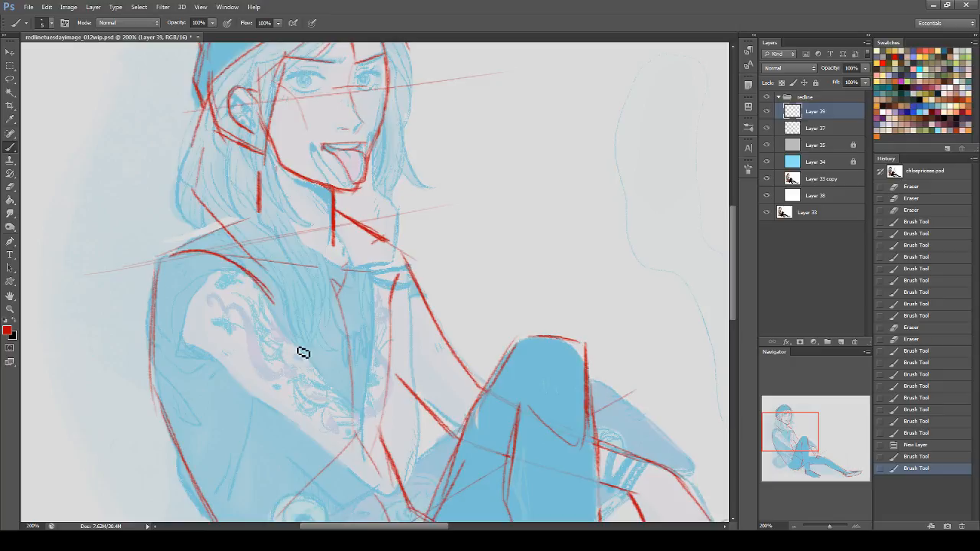
shift+click(373, 417)
drag(168, 340, 322, 444)
drag(210, 368, 379, 493)
- Hide the Layer 37 redline and sketch the raised hand's two spread fingers over the mouth, undoing misplaced strokes
click(767, 130)
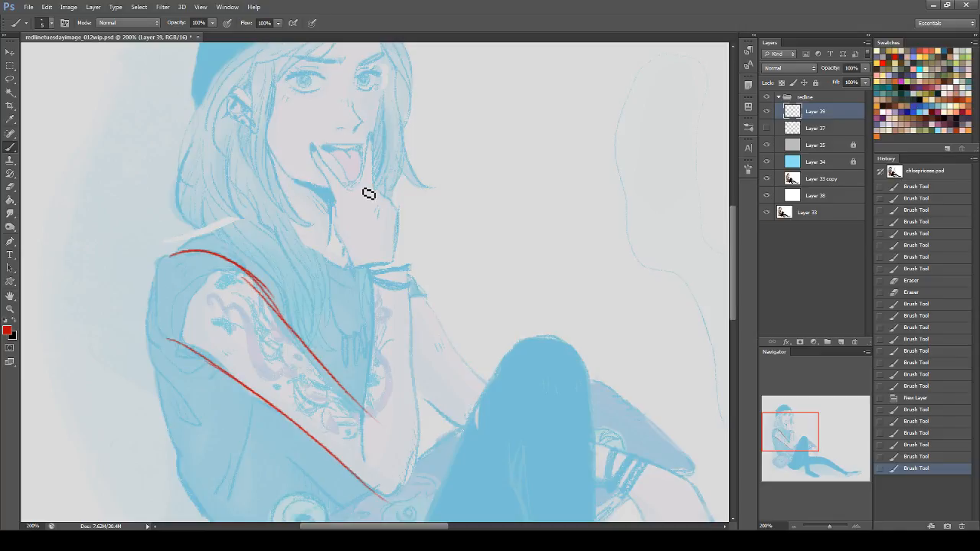
drag(311, 145, 345, 192)
key(ctrl+z)
drag(311, 145, 353, 204)
mouse_move(372, 132)
mouse_down()
mouse_move(358, 212)
mouse_move(414, 217)
mouse_move(403, 243)
mouse_up()
key(ctrl+z)
- Draw both sides of the raised hand's palm down to the bracelet and try a curve across the wrist
drag(337, 193, 342, 242)
key(ctrl+z)
drag(336, 196, 357, 268)
drag(404, 214, 395, 264)
key(ctrl+z)
drag(403, 214, 393, 262)
key(ctrl+z)
drag(402, 210, 398, 264)
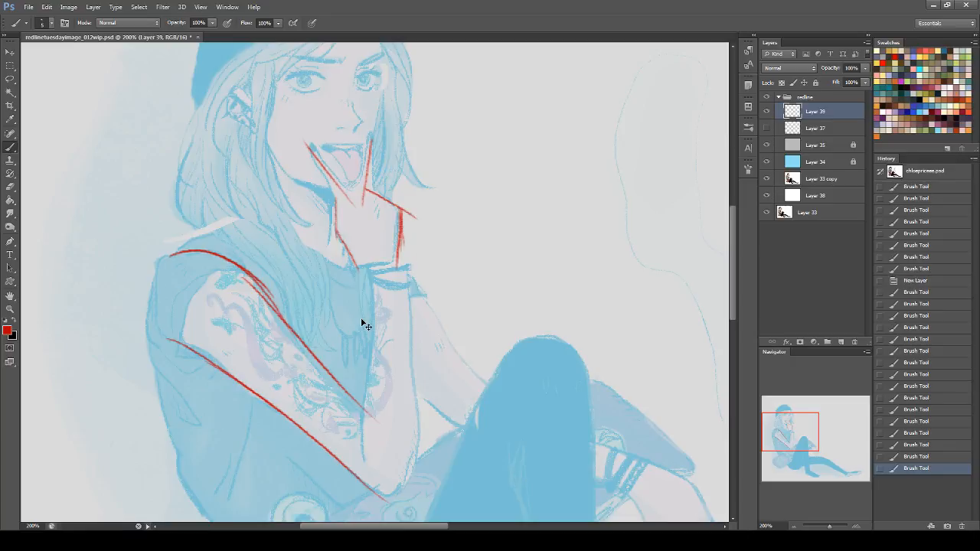
mouse_move(358, 267)
mouse_down()
mouse_move(407, 257)
mouse_move(361, 270)
mouse_move(365, 280)
mouse_move(395, 263)
mouse_move(387, 280)
mouse_move(400, 256)
mouse_up()
key(ctrl+z)
key(ctrl+z)
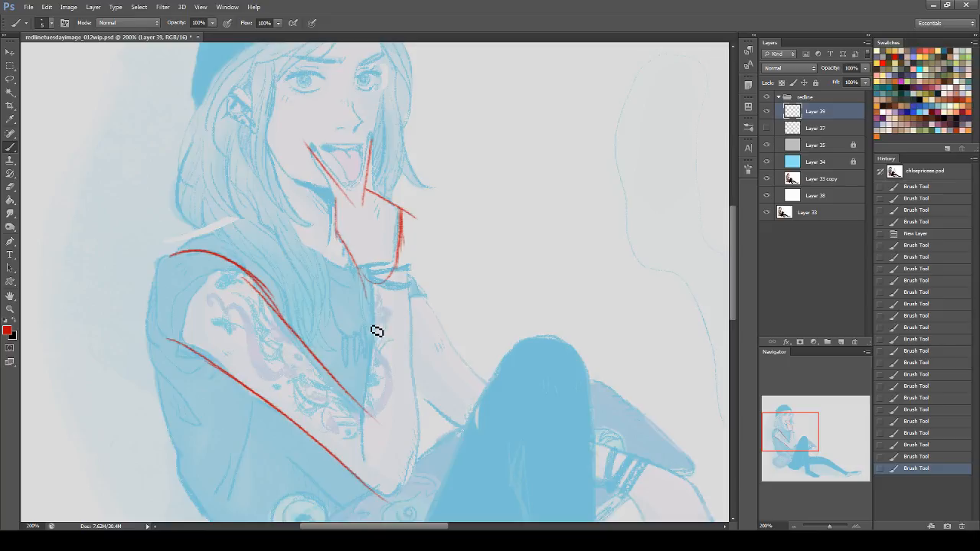
- Try both contours of the raised forearm from the wrist to the elbow on a rotated canvas
click(10, 297)
click(42, 307)
drag(582, 230, 296, 77)
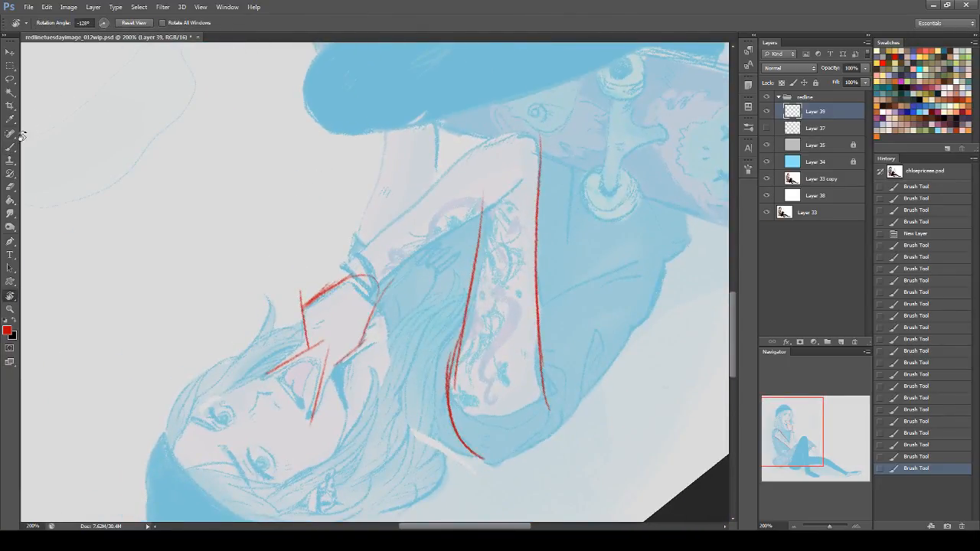
key(b)
drag(346, 274, 426, 187)
key(ctrl+z)
mouse_move(345, 276)
mouse_down()
mouse_move(411, 196)
mouse_move(540, 118)
mouse_move(481, 146)
mouse_up()
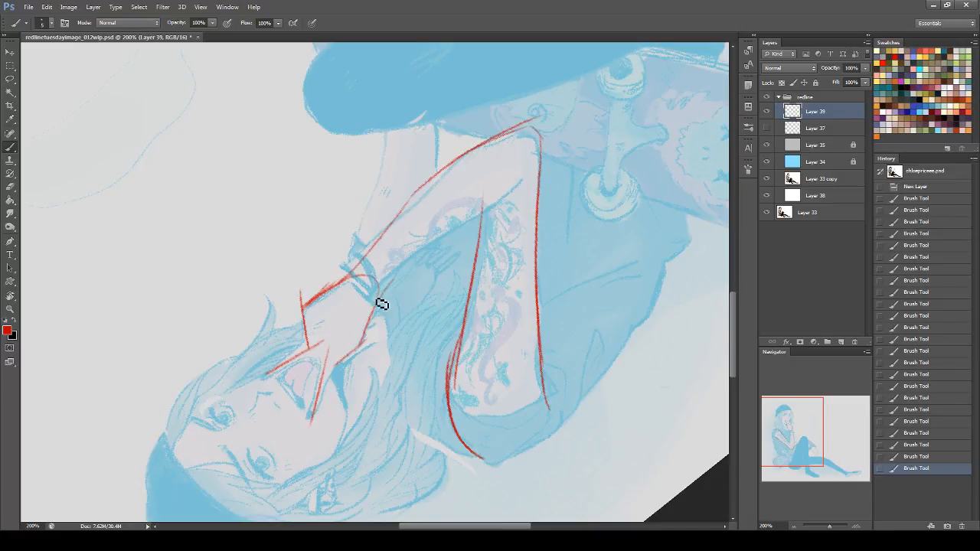
mouse_move(385, 307)
mouse_down()
mouse_move(451, 232)
mouse_move(419, 268)
mouse_move(515, 203)
mouse_up()
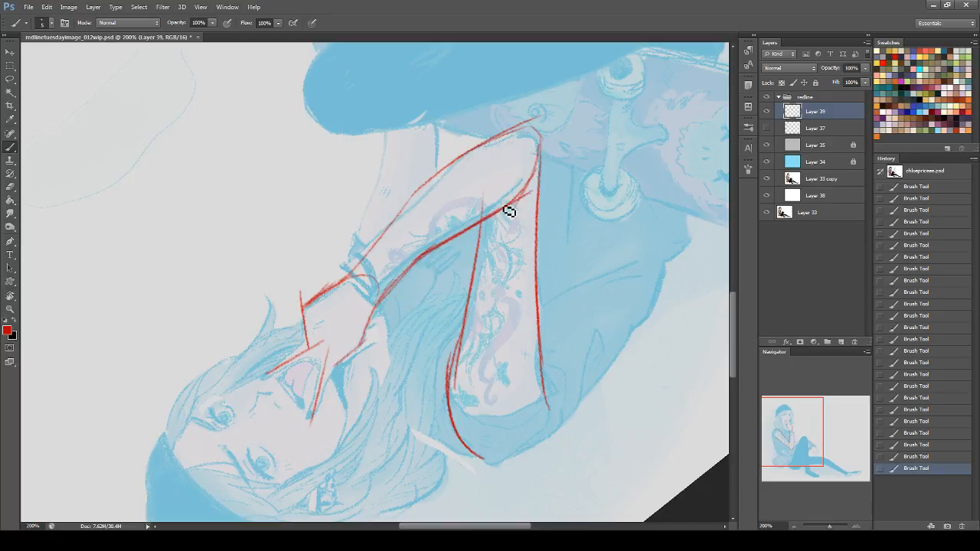
key(r)
drag(498, 192, 357, 428)
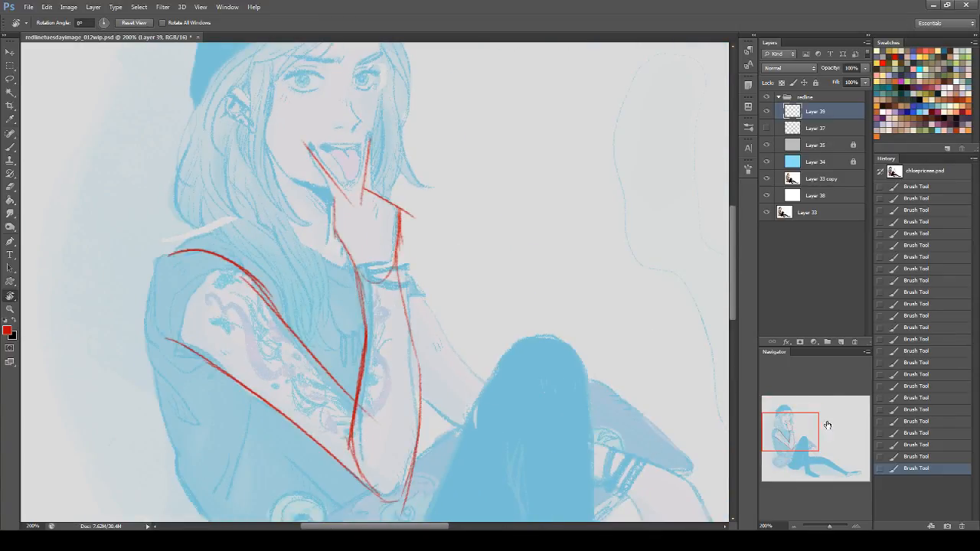
- Erase the forearm contours, the wrist curve and the overlapping end of the upper arm line
drag(800, 441, 801, 450)
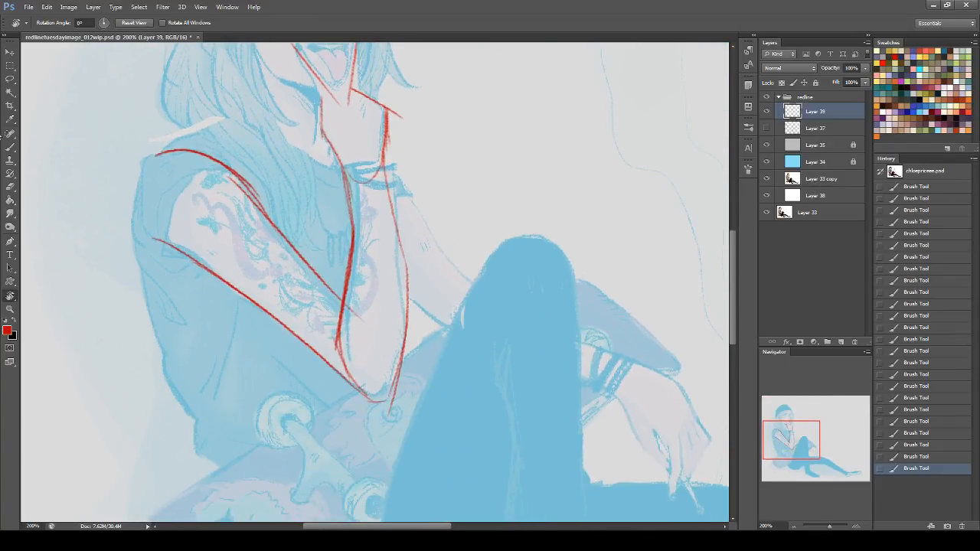
click(10, 188)
mouse_move(343, 197)
mouse_down()
mouse_move(358, 246)
mouse_move(310, 179)
mouse_move(380, 189)
mouse_up()
mouse_move(363, 290)
mouse_down()
mouse_move(336, 316)
mouse_move(347, 351)
mouse_move(386, 324)
mouse_move(387, 350)
mouse_up()
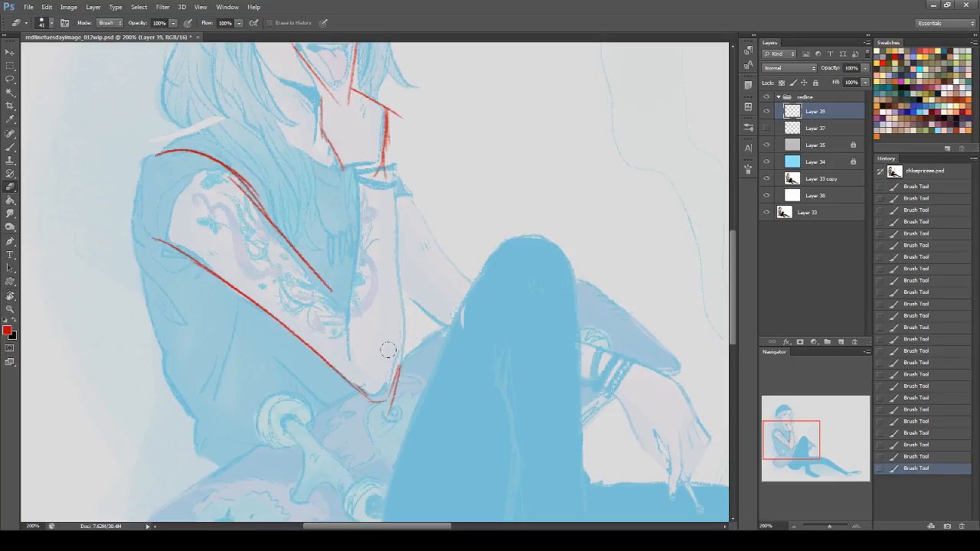
- Redraw the raised forearm's outer contour from the wrist to the elbow, with lighter guide lines inside it
click(11, 148)
drag(359, 173, 373, 318)
key(r)
drag(521, 241, 213, 137)
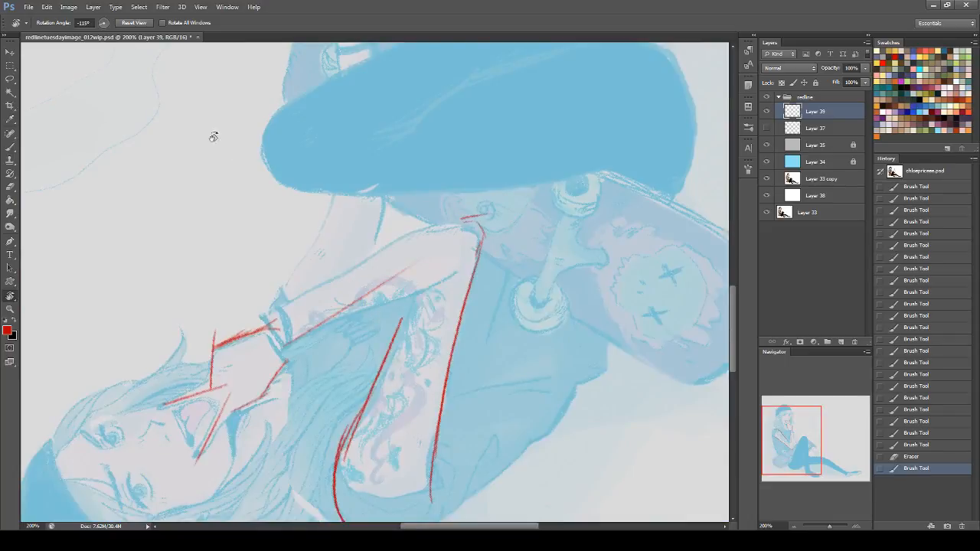
click(11, 148)
drag(285, 328, 406, 265)
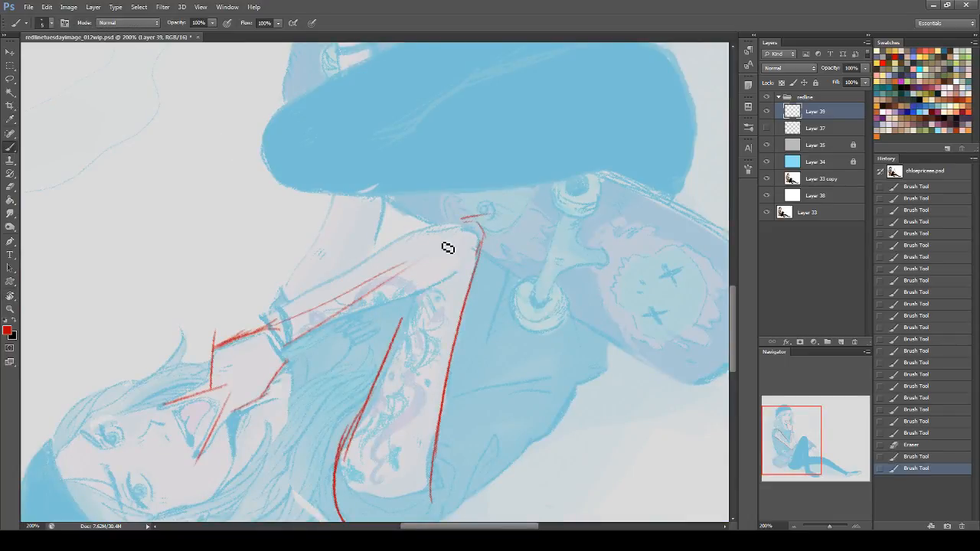
drag(316, 285, 490, 214)
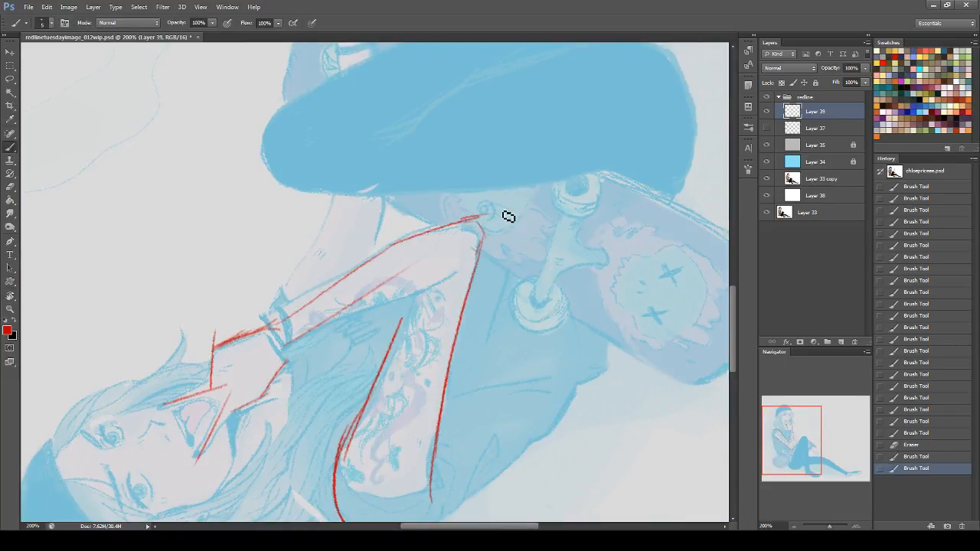
- Draw the raised forearm's inner contour from the wrist to the elbow crease, undoing misplaced strokes
drag(290, 362, 398, 317)
key(ctrl+z)
mouse_move(285, 365)
mouse_down()
mouse_move(393, 313)
mouse_move(442, 312)
mouse_up()
key(ctrl+z)
mouse_move(381, 317)
mouse_down()
mouse_move(440, 304)
mouse_move(475, 273)
mouse_move(435, 315)
mouse_up()
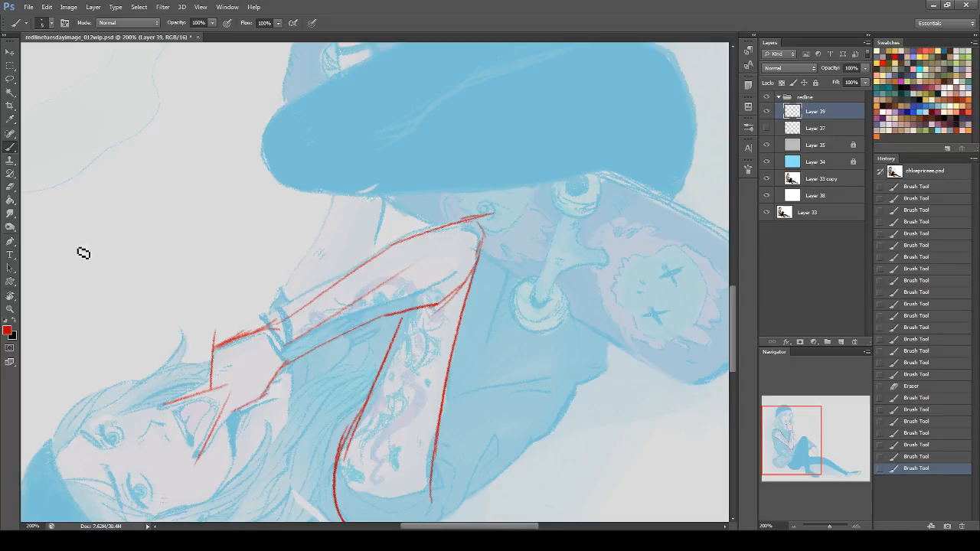
key(r)
drag(506, 168, 384, 492)
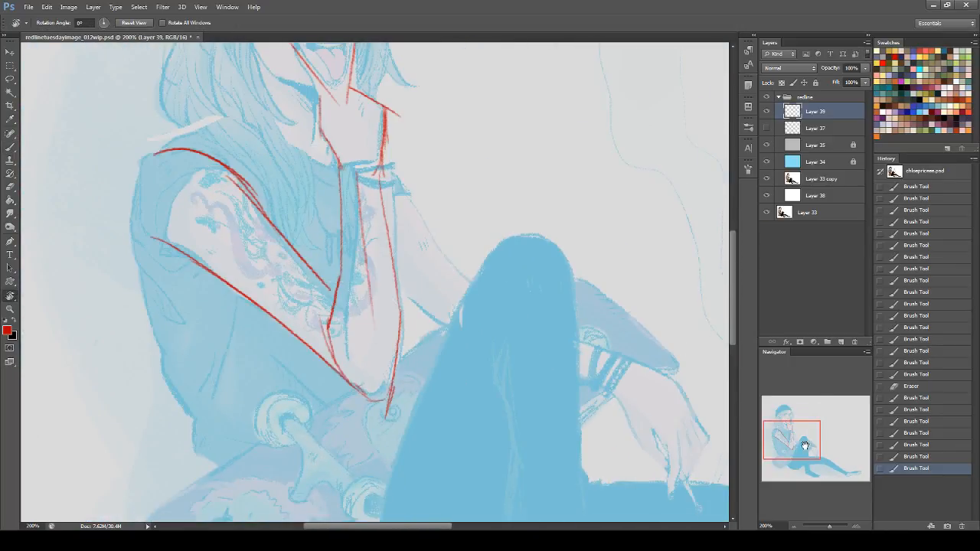
- Reinforce both wrist contours below the raised hand and extend the upper arm line into the elbow crease
drag(805, 445, 766, 417)
click(10, 147)
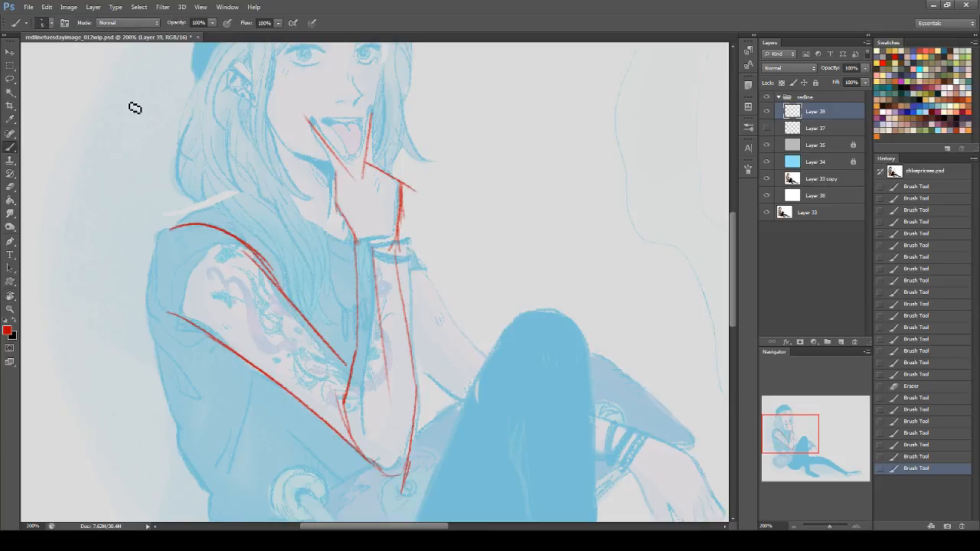
drag(398, 241, 398, 262)
drag(397, 245, 404, 302)
drag(399, 242, 392, 301)
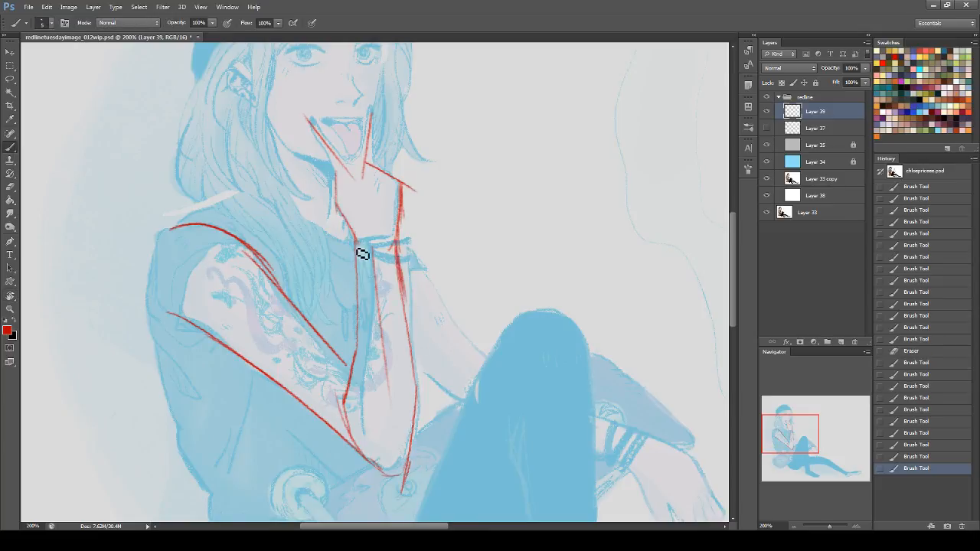
drag(358, 241, 357, 308)
drag(350, 369, 355, 368)
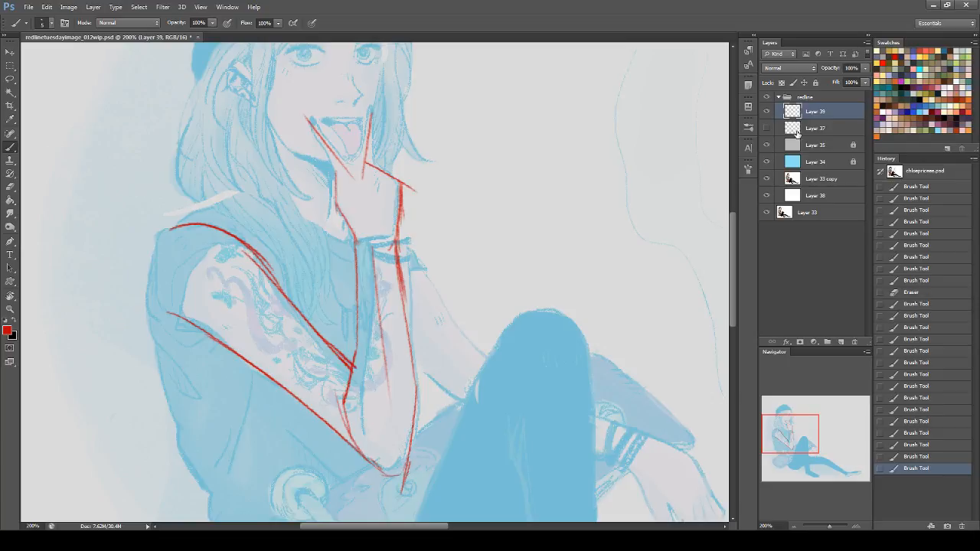
- Add construction lines across the upper arm and at the elbow, and reinforce the arm contours
drag(167, 314, 280, 303)
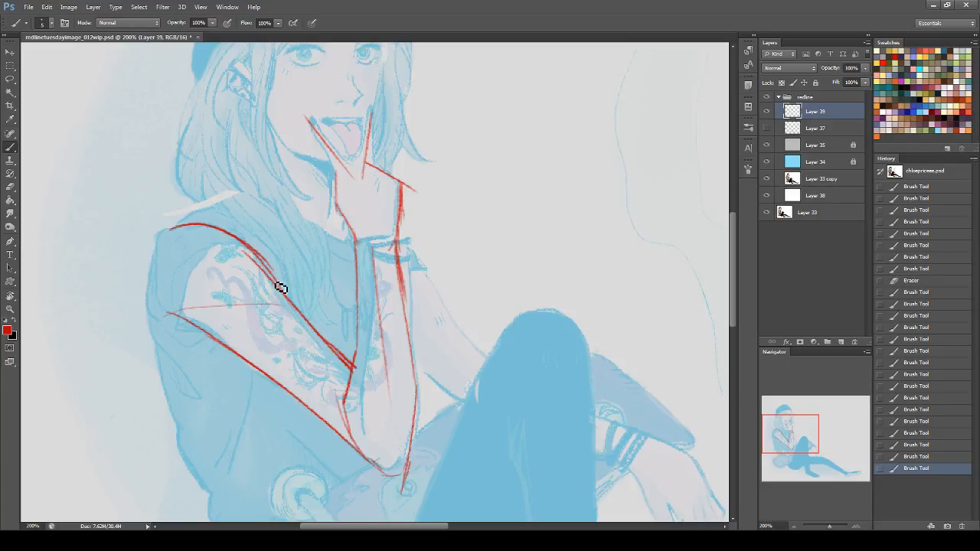
drag(262, 259, 288, 300)
drag(265, 263, 289, 304)
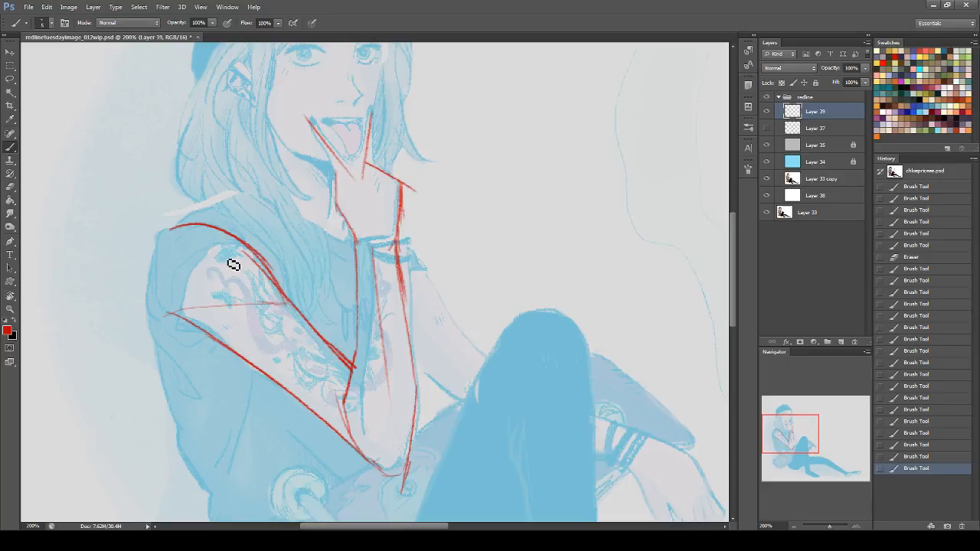
drag(383, 478, 419, 469)
drag(358, 262, 361, 418)
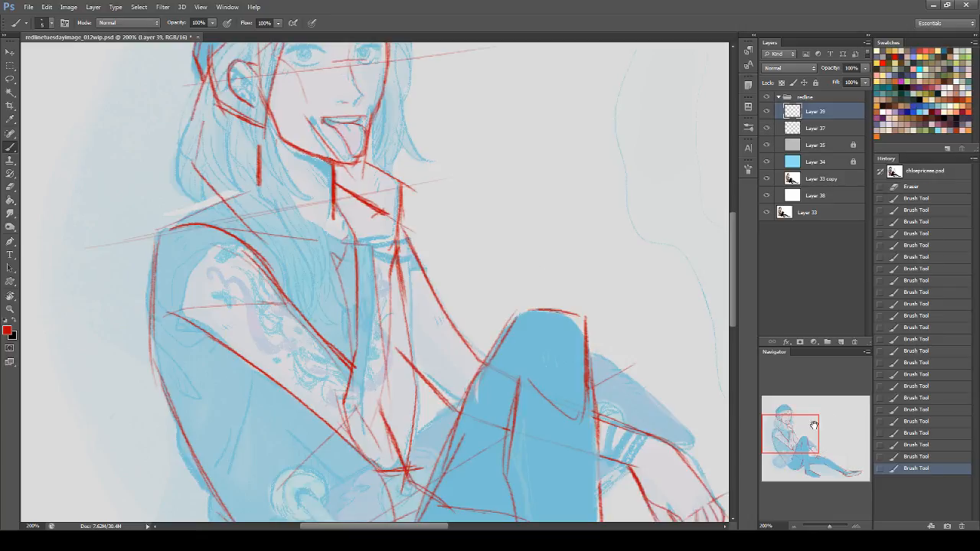
- Add a new layer directly above Layer 37 and clip it to that layer
drag(814, 426, 814, 429)
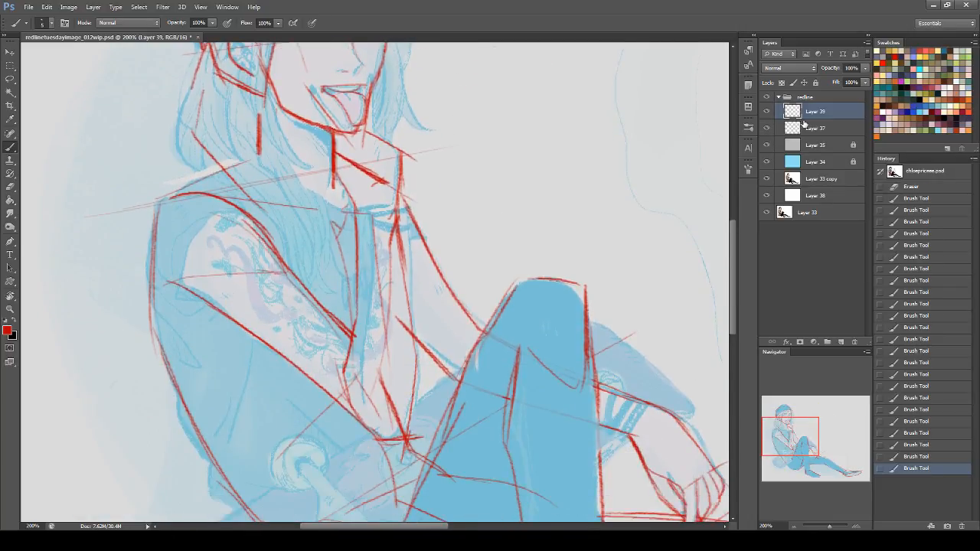
click(792, 127)
click(841, 342)
right_click(831, 129)
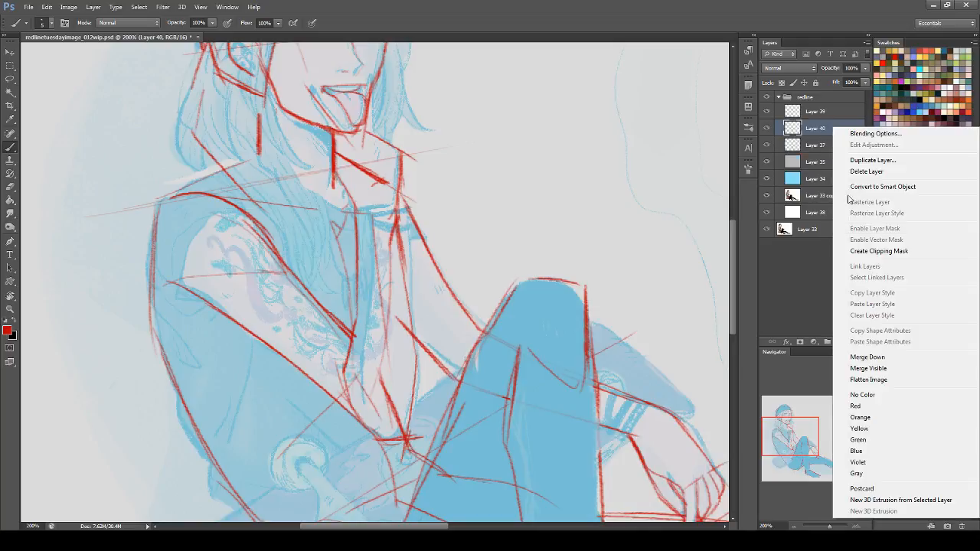
click(881, 252)
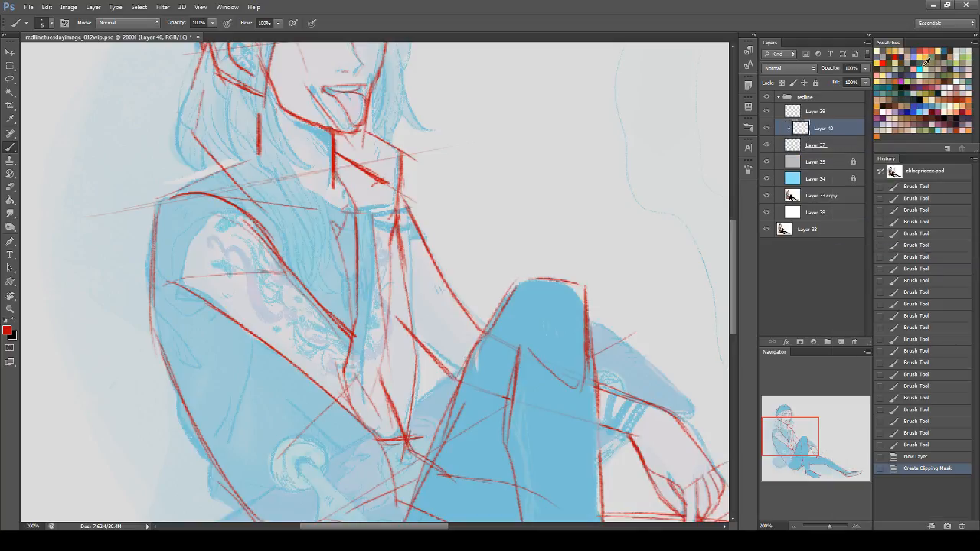
- Recolour the overlapped red lines around the chin, raised hand, wrist and elbow in cyan on the clipped layer, using a hard round brush
click(46, 23)
click(73, 268)
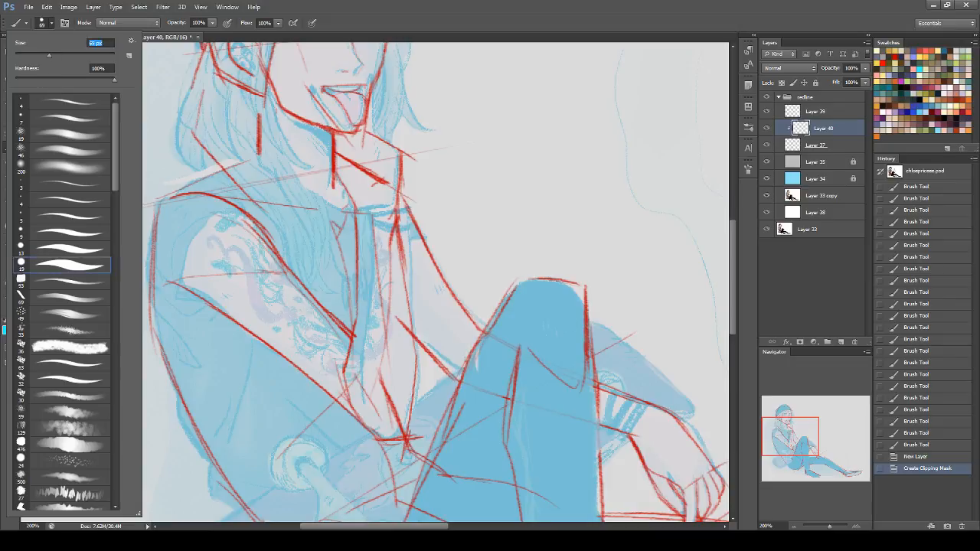
drag(354, 377, 316, 334)
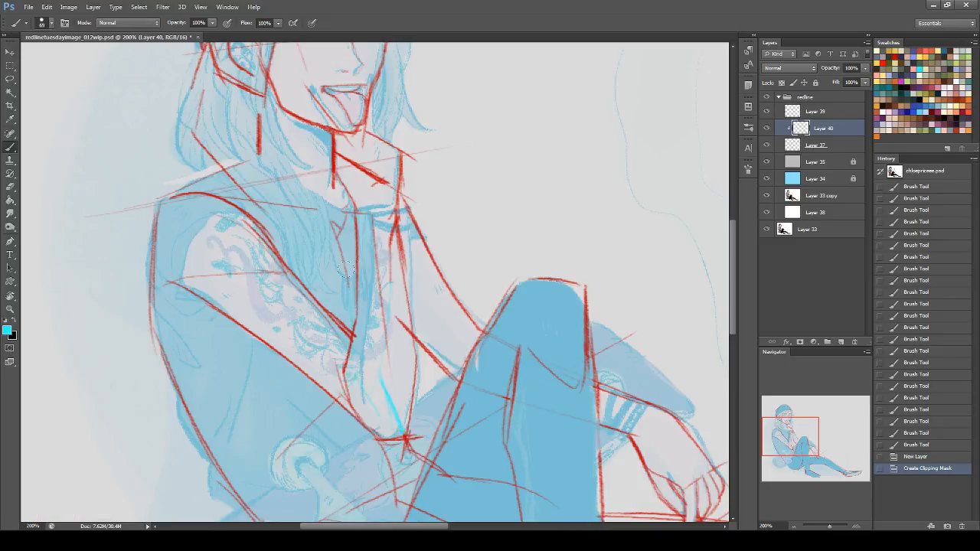
drag(334, 157, 361, 131)
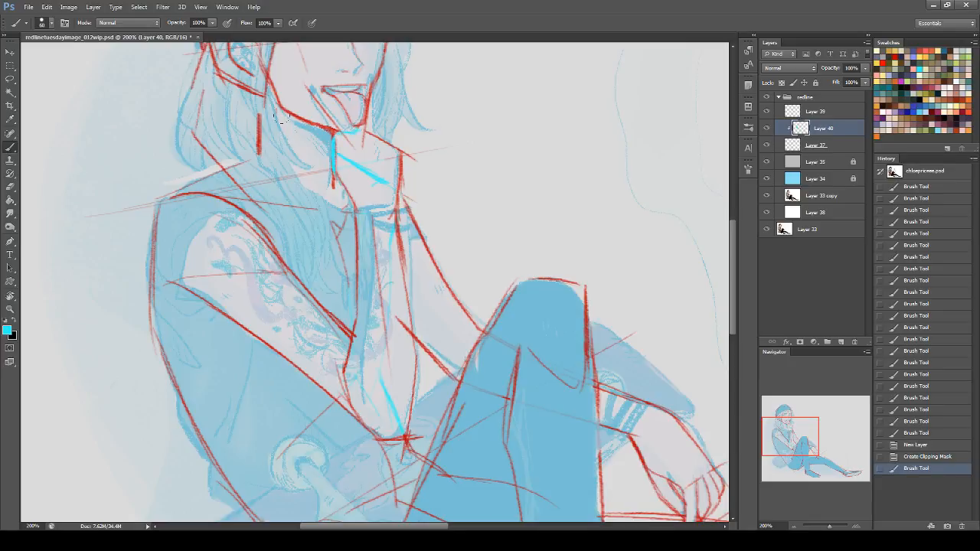
mouse_move(334, 140)
mouse_down()
mouse_move(336, 128)
mouse_move(360, 132)
mouse_move(420, 217)
mouse_up()
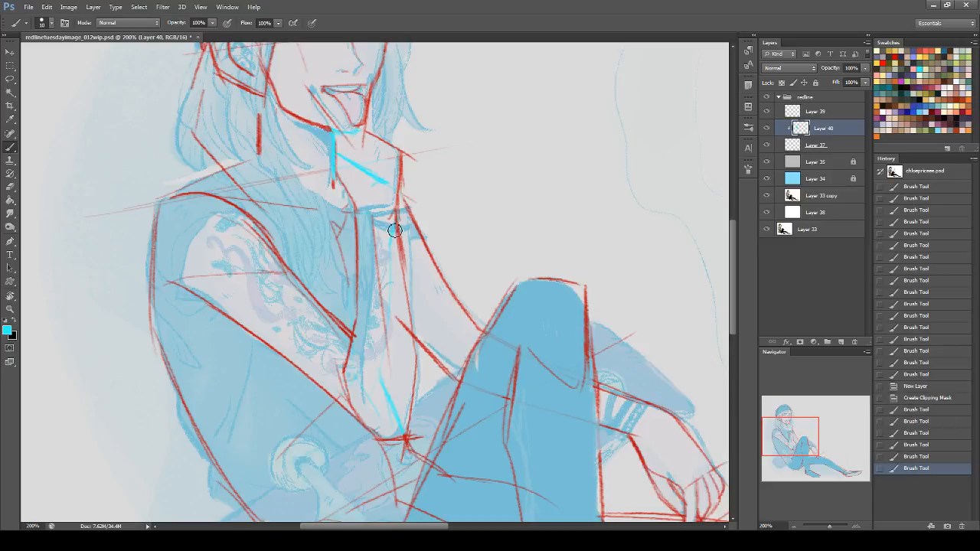
mouse_move(395, 321)
mouse_down()
mouse_move(407, 351)
mouse_move(411, 339)
mouse_move(389, 339)
mouse_up()
drag(359, 195, 356, 243)
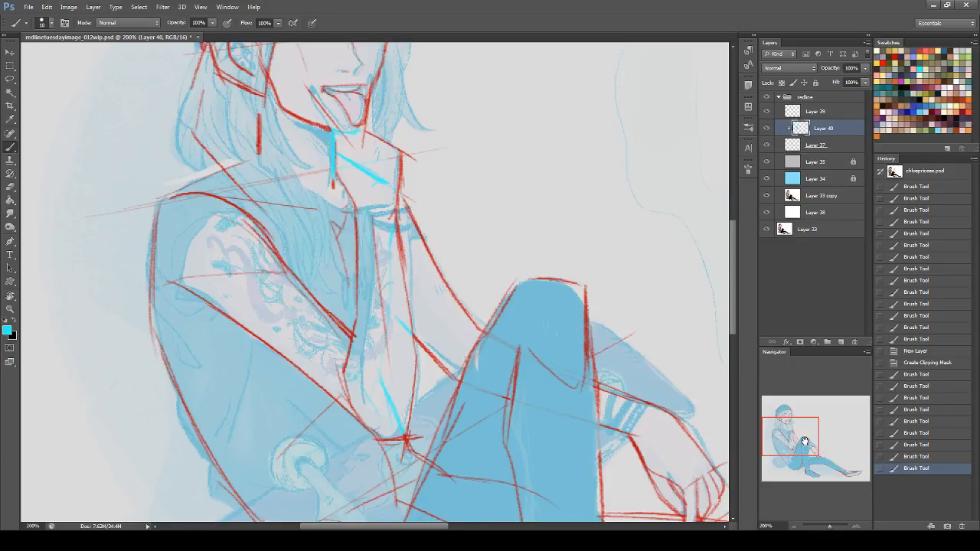
- Recolour the red construction lines that cross inside the bent leg's thigh in cyan
drag(805, 442, 808, 454)
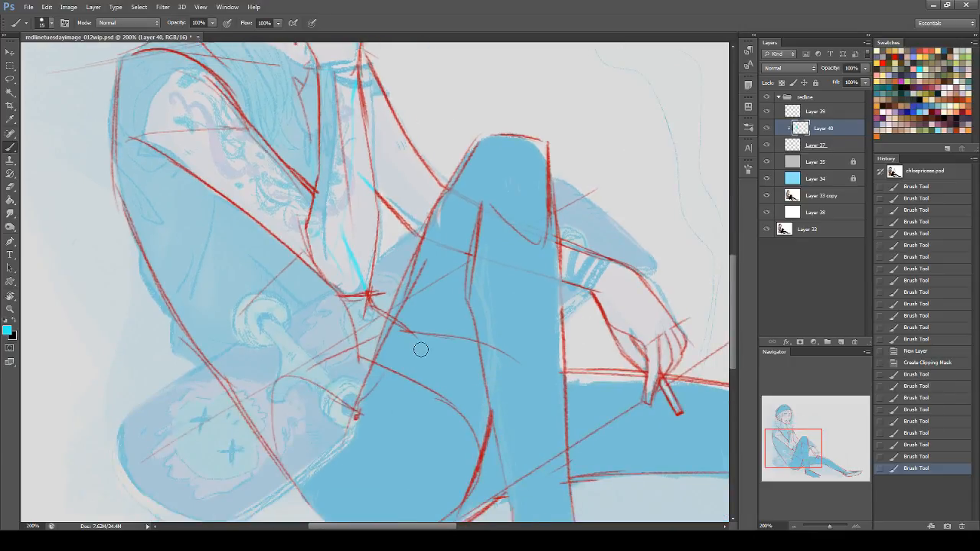
mouse_move(396, 337)
mouse_down()
mouse_move(389, 366)
mouse_move(388, 321)
mouse_move(425, 406)
mouse_up()
mouse_move(475, 310)
mouse_down()
mouse_move(420, 308)
mouse_move(392, 291)
mouse_move(391, 315)
mouse_up()
click(798, 455)
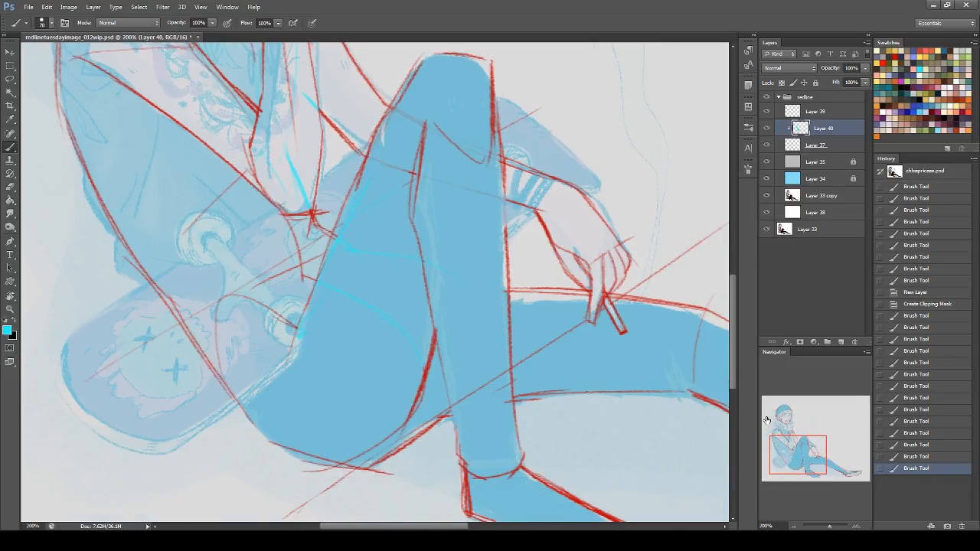
- Recolour the extra lines behind the extended leg's lower calf and the overshoot beyond the shoe's toe in cyan
drag(798, 454, 838, 465)
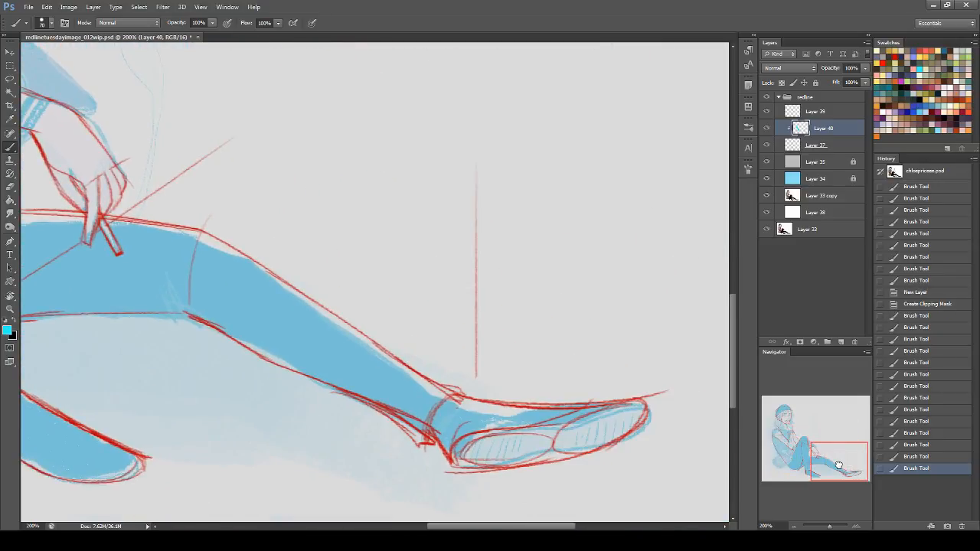
mouse_move(353, 389)
mouse_down()
mouse_move(417, 423)
mouse_move(381, 404)
mouse_move(420, 437)
mouse_move(417, 422)
mouse_up()
drag(638, 392, 696, 395)
mouse_move(874, 458)
mouse_down()
mouse_move(849, 458)
mouse_move(873, 457)
mouse_up()
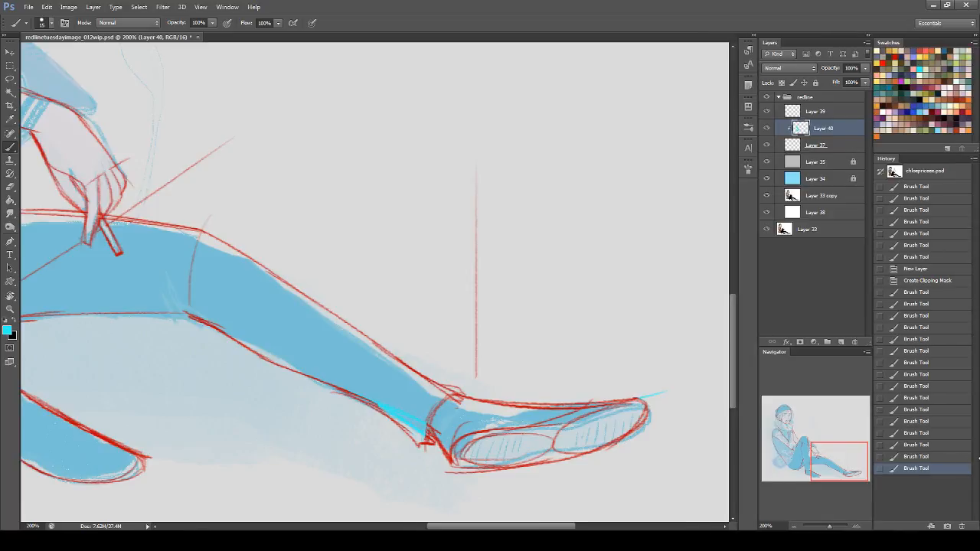
- Erase the stray cyan paint along the jaw line beside the raised hand
click(790, 440)
drag(771, 440, 761, 416)
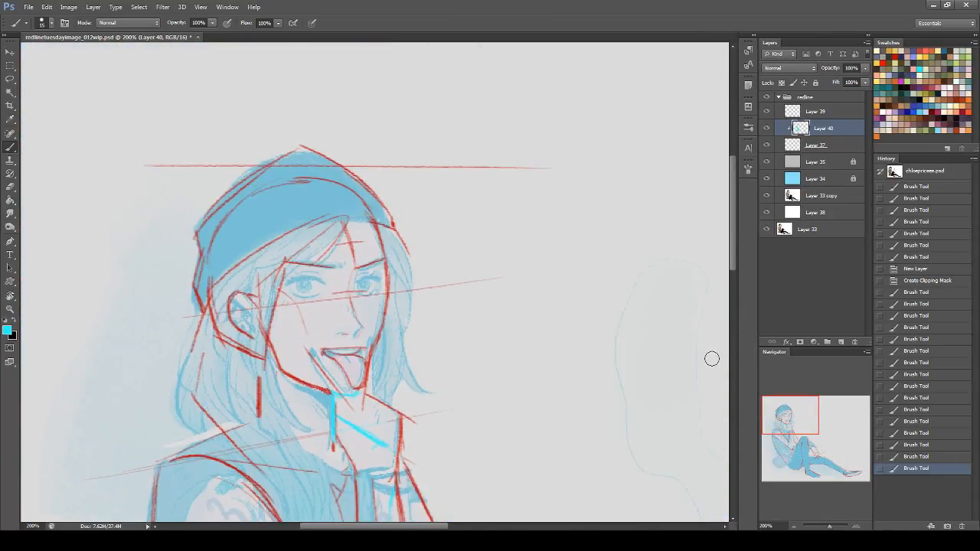
click(10, 186)
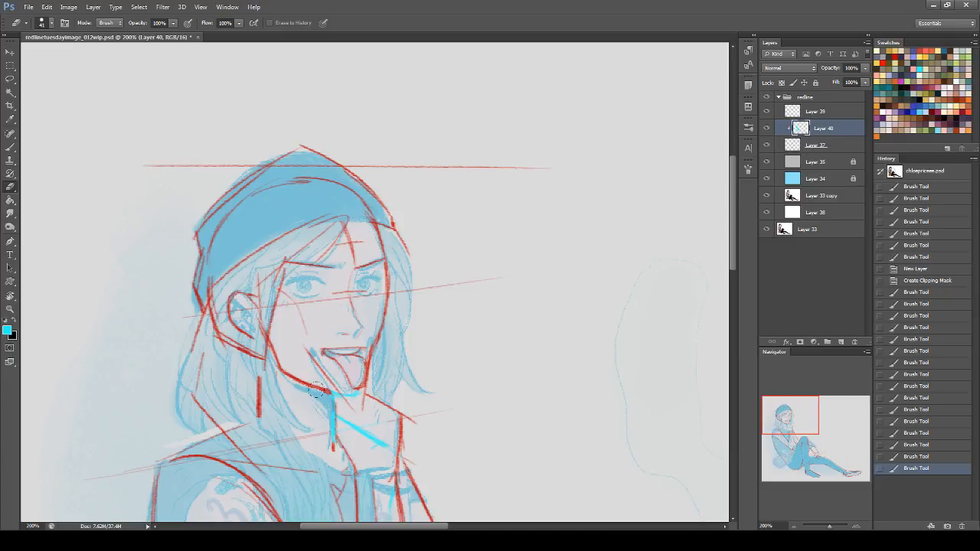
click(314, 429)
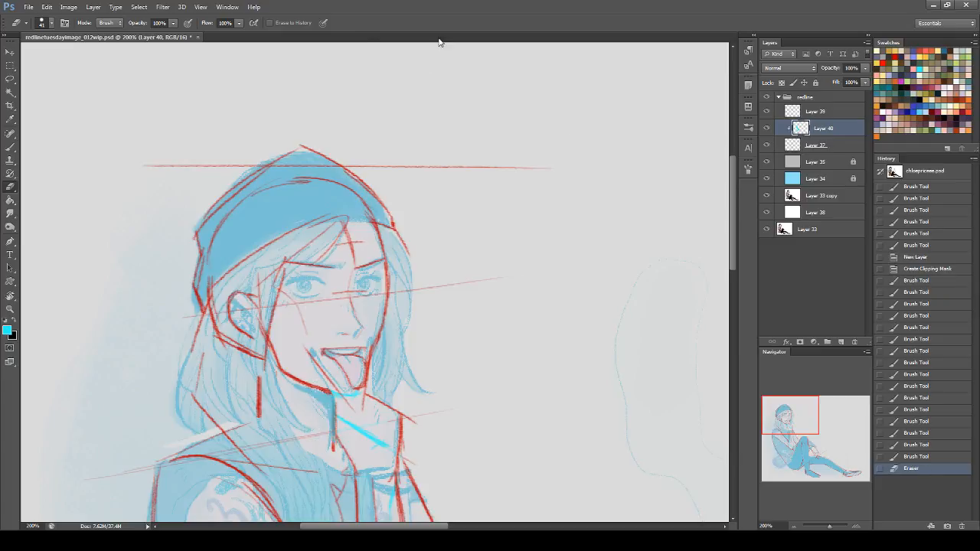
- Thicken the raised forearm's inner contour below the wrist on Layer 39 with a thin textured red brush
click(817, 113)
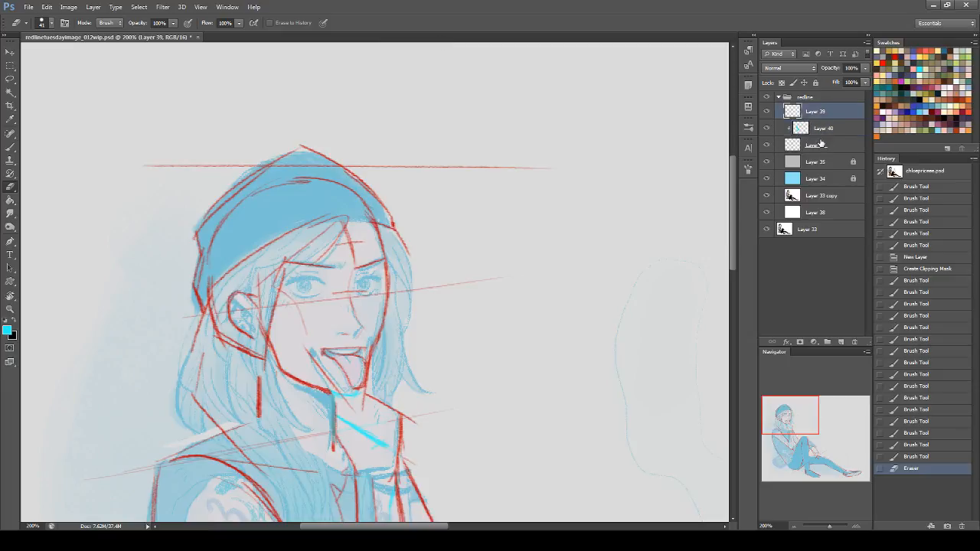
drag(804, 402, 805, 430)
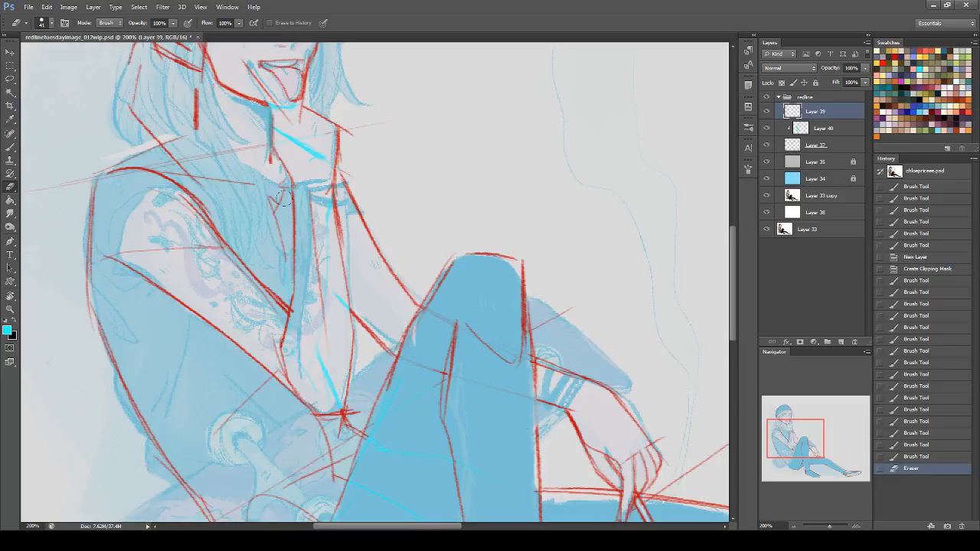
click(10, 146)
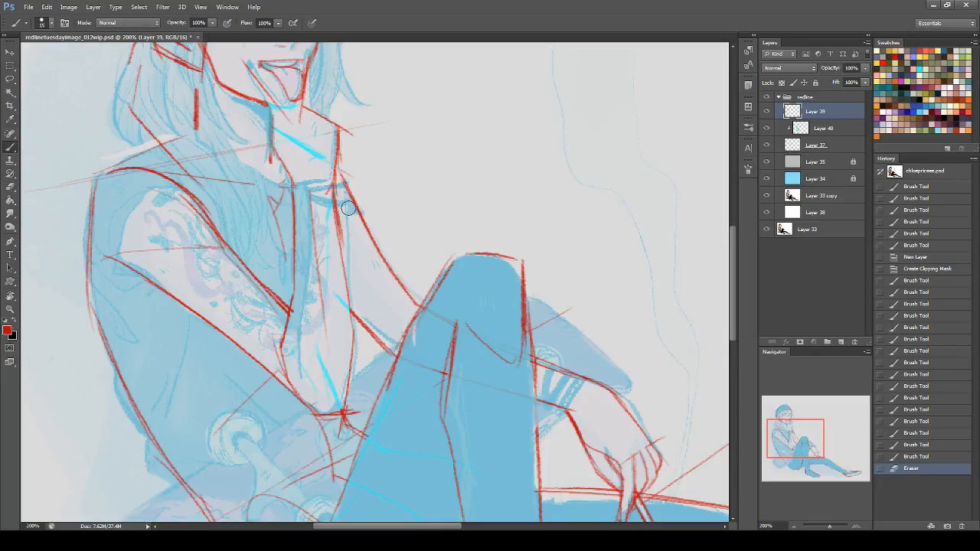
click(43, 23)
mouse_move(114, 174)
mouse_down()
mouse_move(135, 463)
mouse_move(121, 353)
mouse_up()
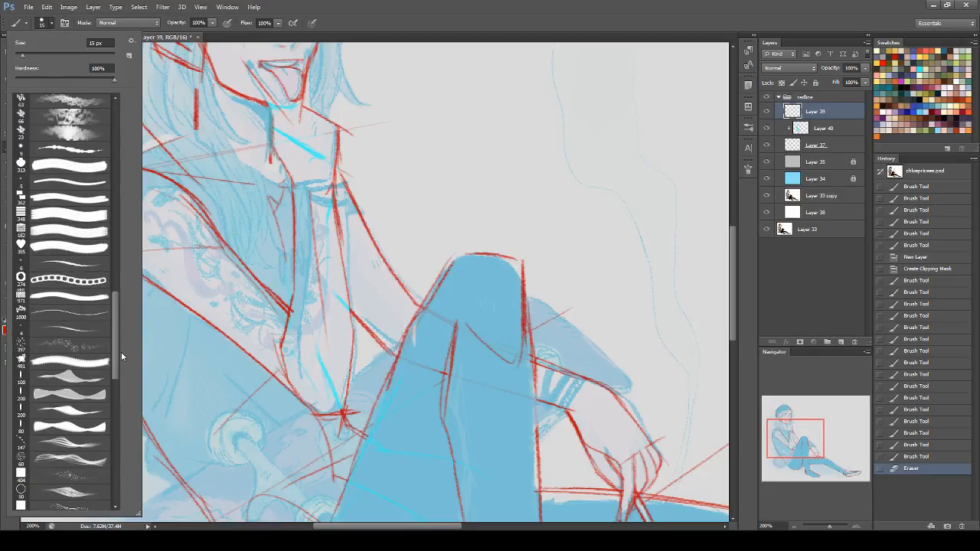
click(73, 267)
click(392, 40)
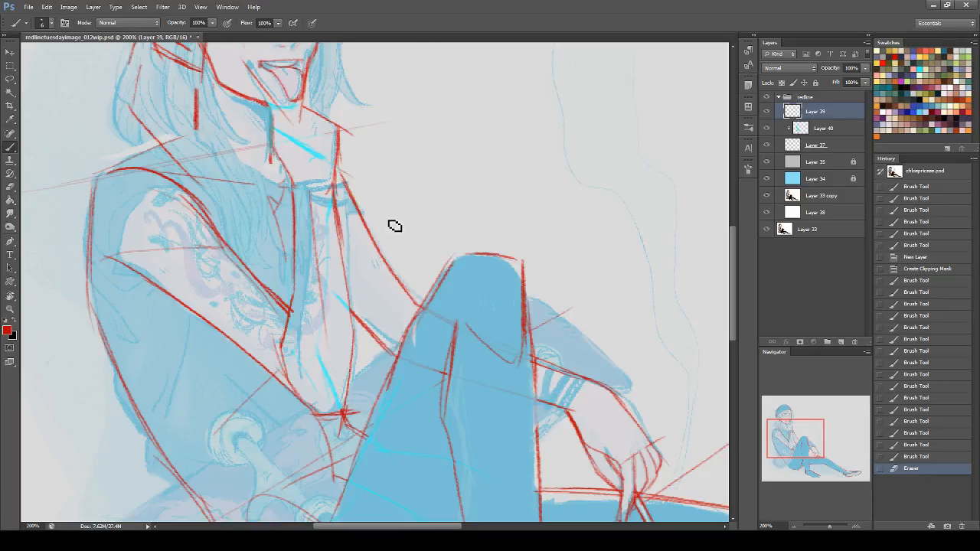
drag(291, 189, 294, 262)
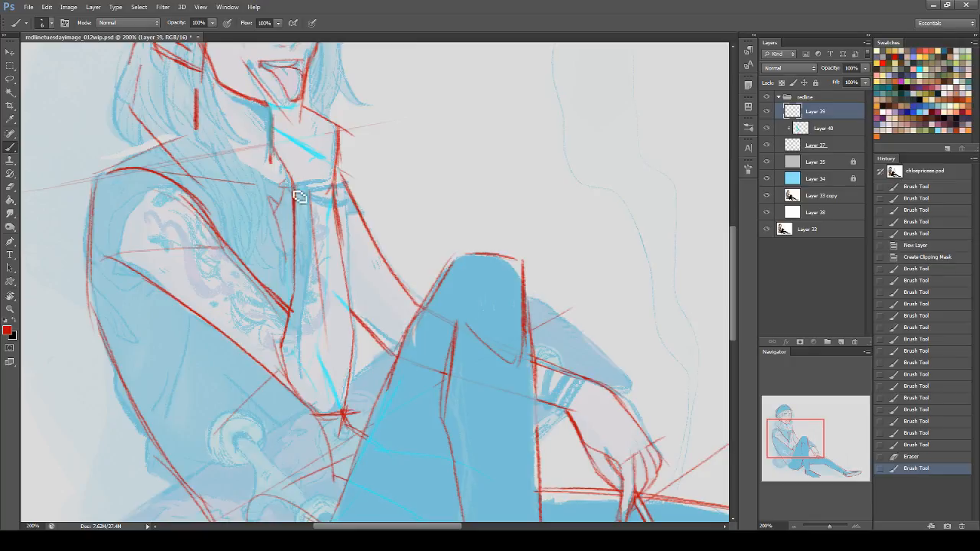
drag(301, 197, 303, 264)
- Thicken the raised forearm's outer contour from the wrist towards the elbow, redoing the misplaced stroke
mouse_move(335, 194)
mouse_down()
mouse_move(342, 247)
mouse_move(339, 239)
mouse_up()
drag(333, 201, 349, 296)
key(ctrl+z)
drag(338, 230, 349, 296)
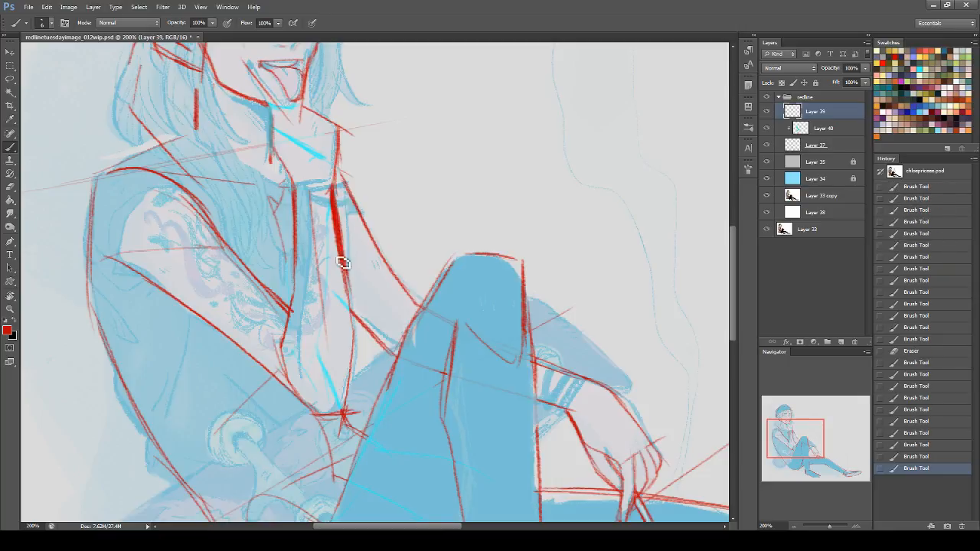
- Erase the stray red and blue sketch marks along both sides of the raised forearm
click(10, 189)
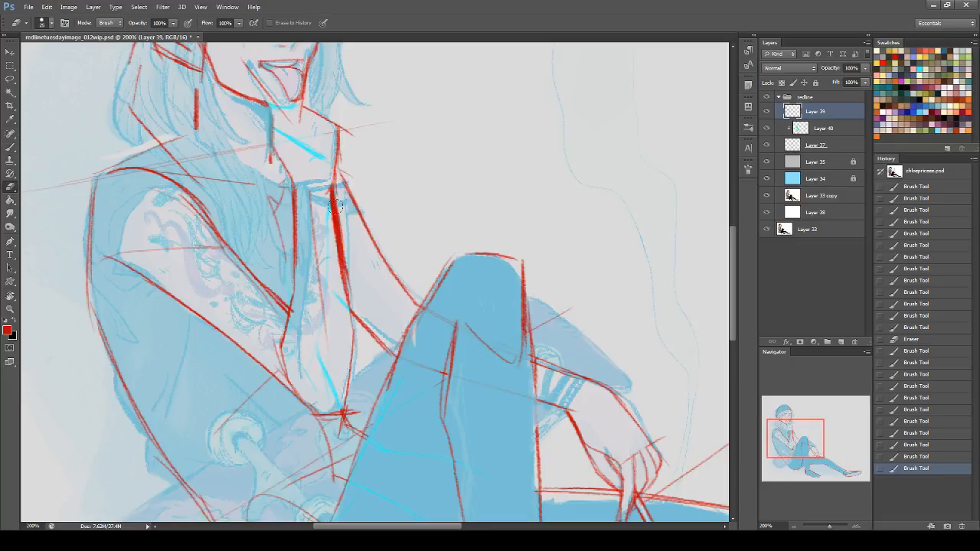
mouse_move(343, 196)
mouse_down()
mouse_move(360, 285)
mouse_move(351, 245)
mouse_move(348, 256)
mouse_up()
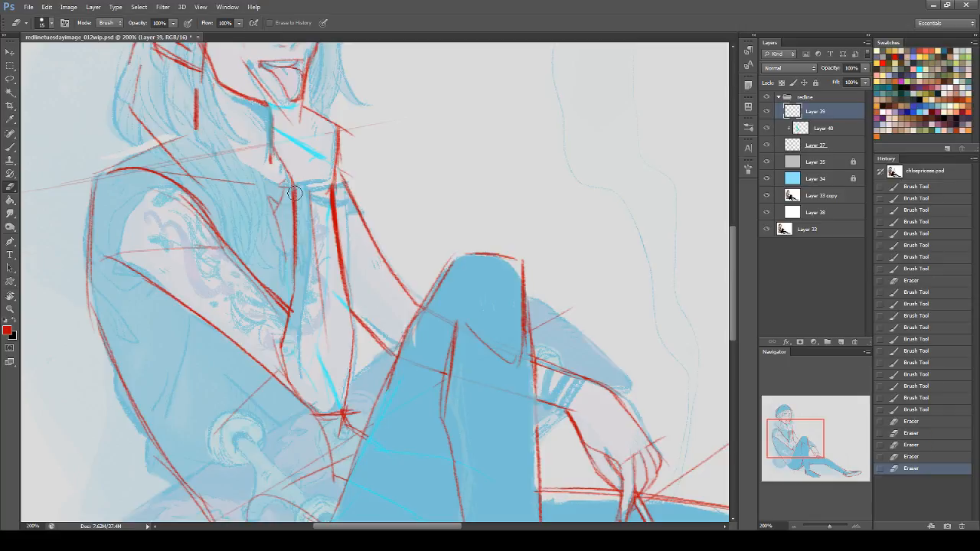
drag(285, 192, 286, 243)
- Merge the redline sketch layers Layer 39, Layer 40 and Layer 37 into one layer and save the document
shift+click(831, 146)
key(ctrl+e)
drag(805, 438, 786, 419)
key(ctrl+s)
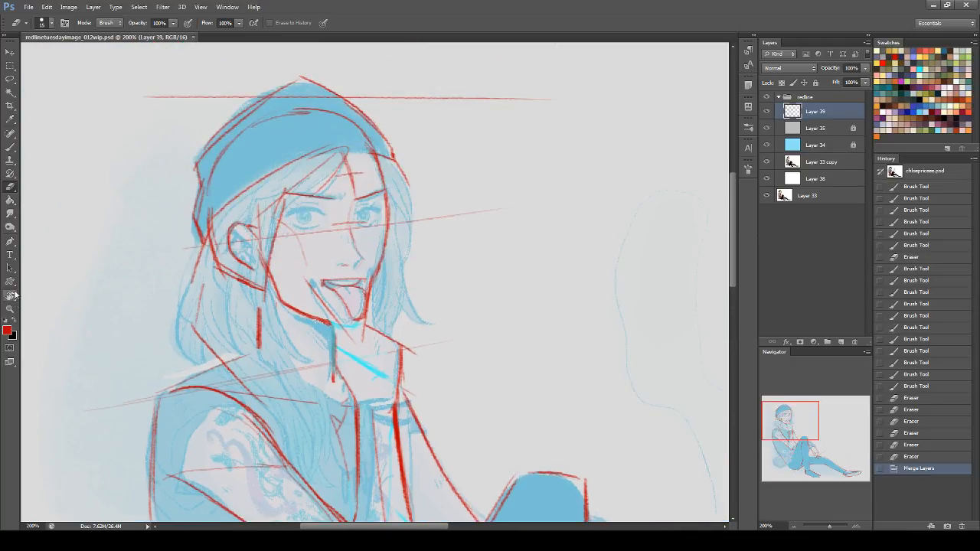
- Add a new layer and lasso a large oval around the face and the raised hand
key(r)
drag(610, 196, 291, 204)
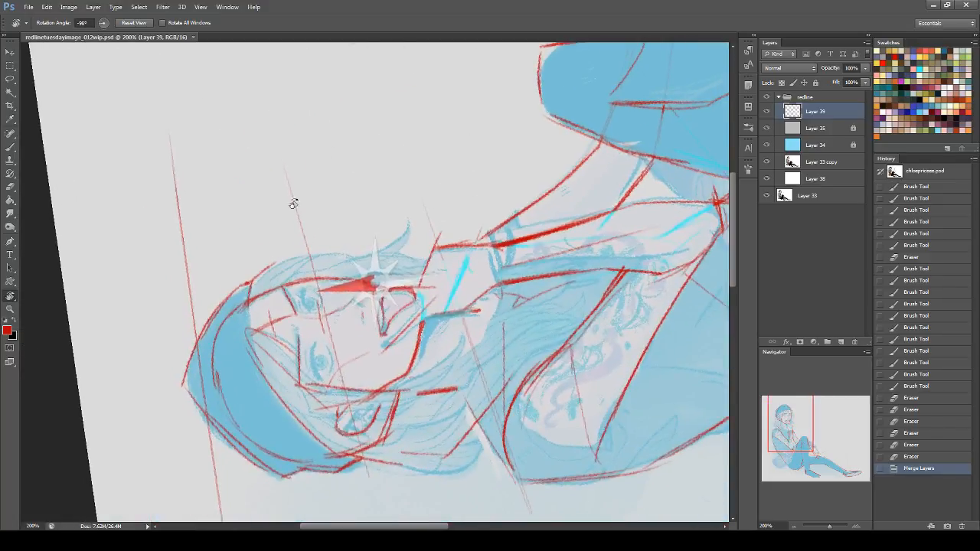
click(775, 526)
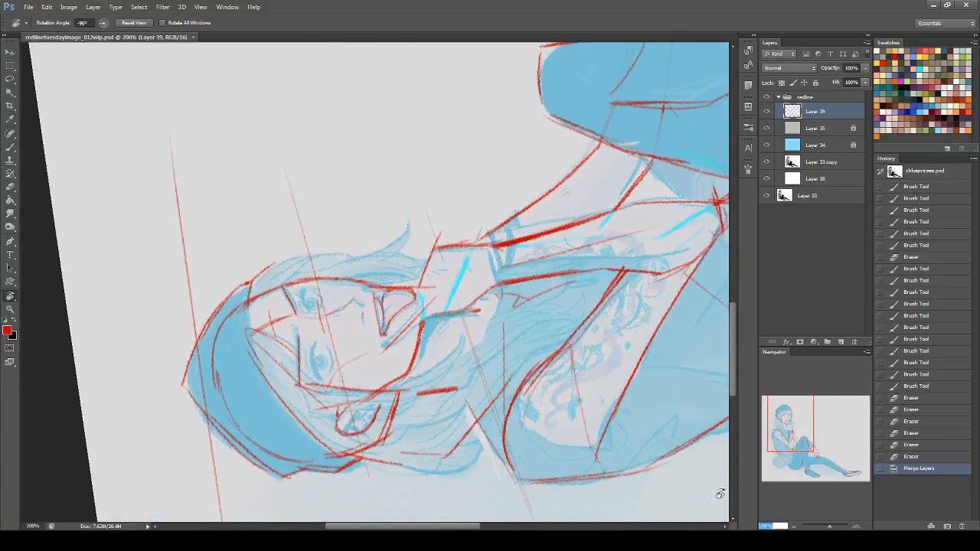
text(300)
key(Return)
mouse_move(788, 408)
mouse_down()
mouse_move(783, 428)
mouse_move(788, 419)
mouse_up()
click(10, 79)
click(840, 341)
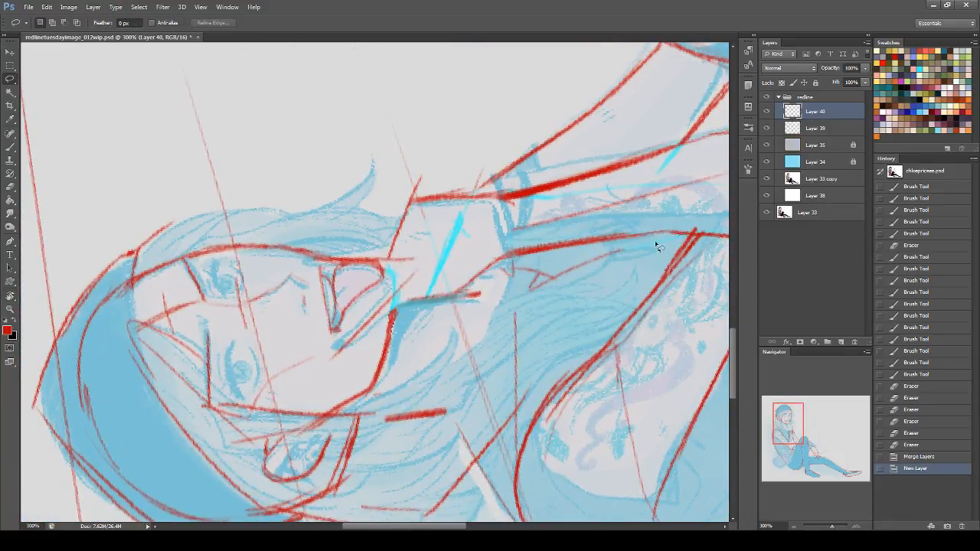
mouse_move(448, 136)
mouse_down()
mouse_move(617, 186)
mouse_move(482, 142)
mouse_up()
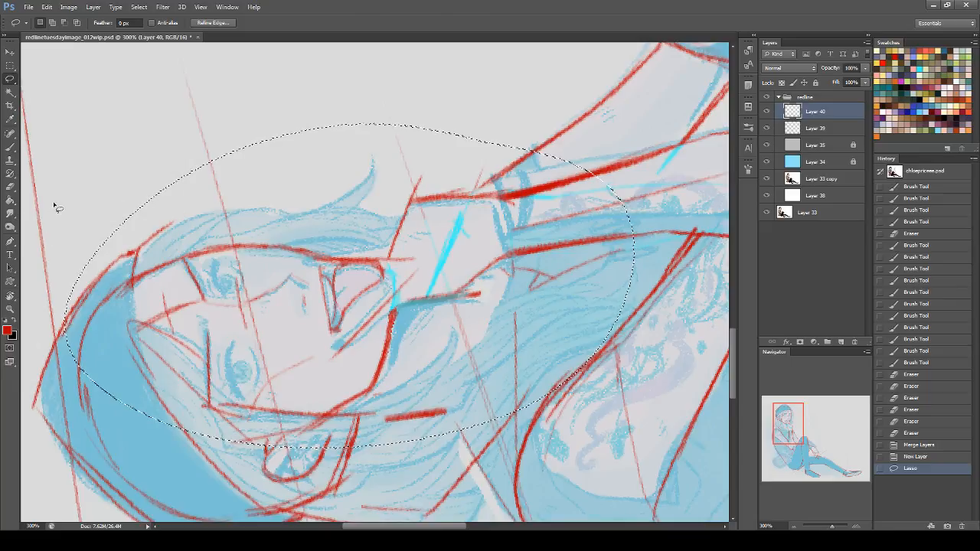
- Fill the oval selection with orange and set its layer's blend mode to Screen
click(10, 200)
click(877, 107)
click(492, 258)
click(790, 67)
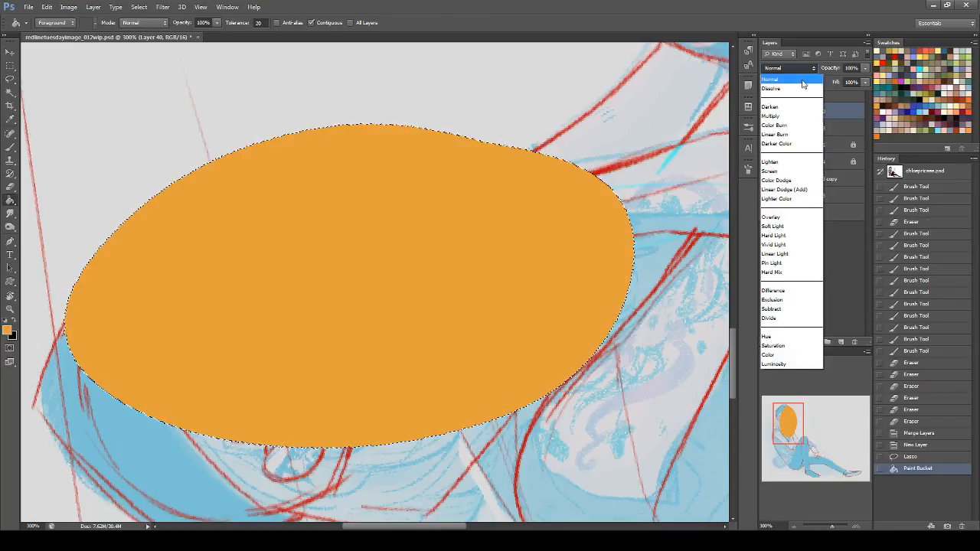
click(789, 173)
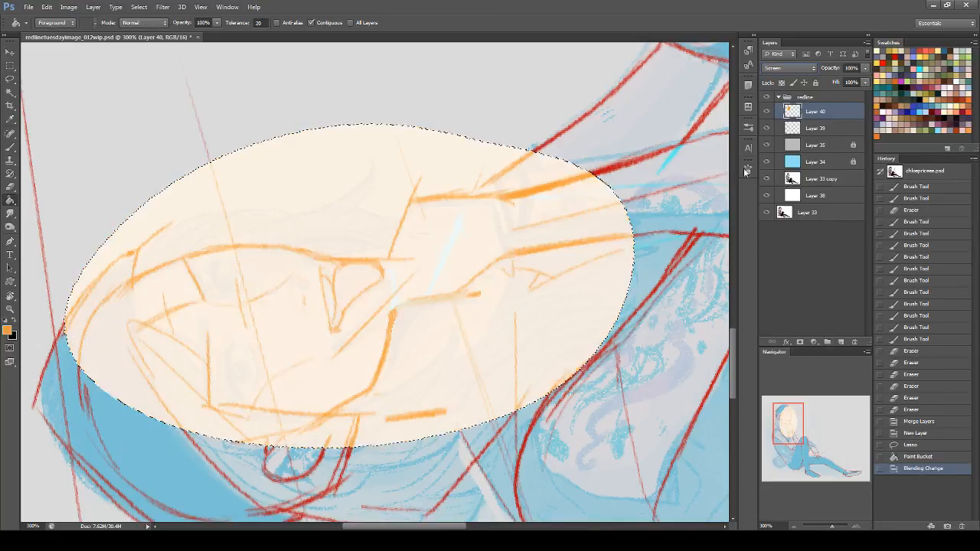
- Add another layer above the oval for red brush lines, clear the selection and set the layer's blend mode to Multiply
click(12, 146)
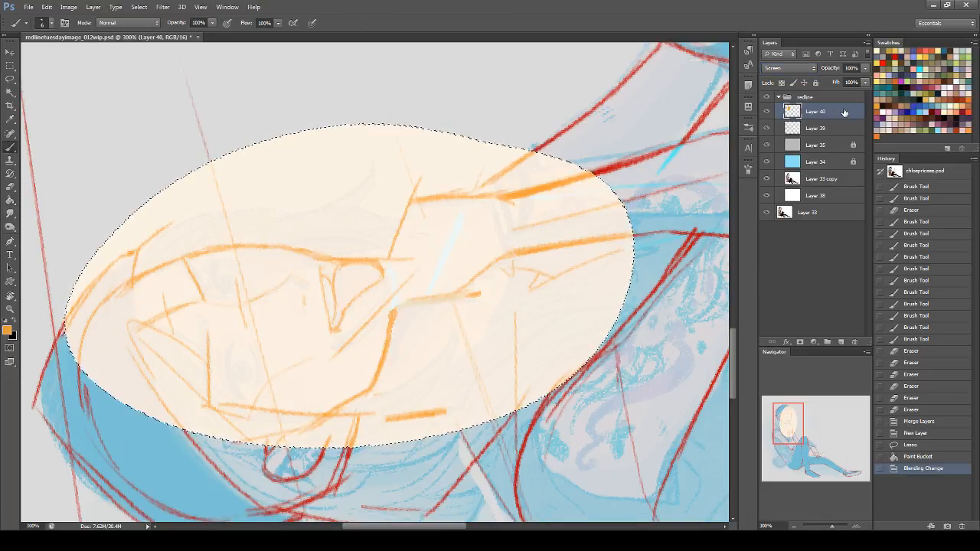
click(841, 342)
key(ctrl+d)
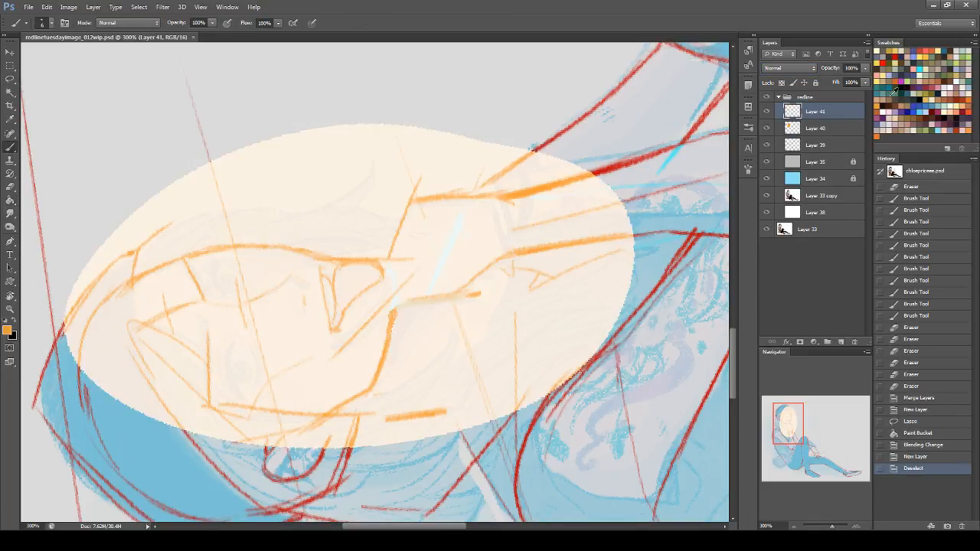
click(774, 68)
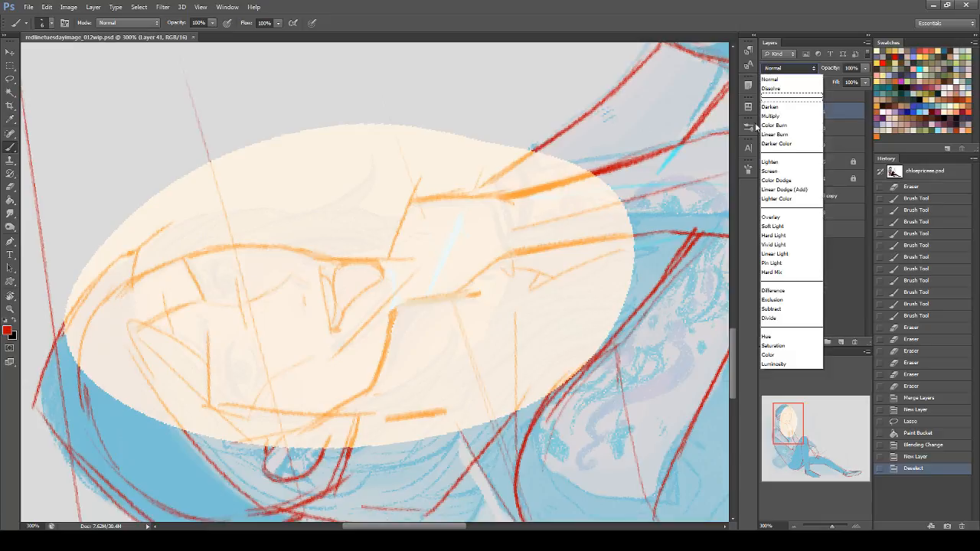
click(790, 116)
- Hide the redline group to examine both hands in the original artwork, and show the group again
click(765, 99)
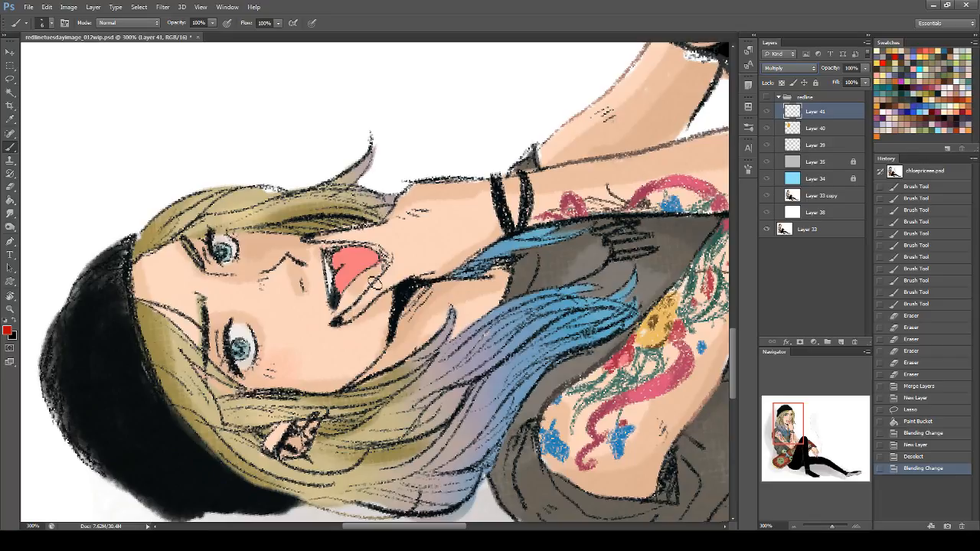
drag(802, 433, 849, 427)
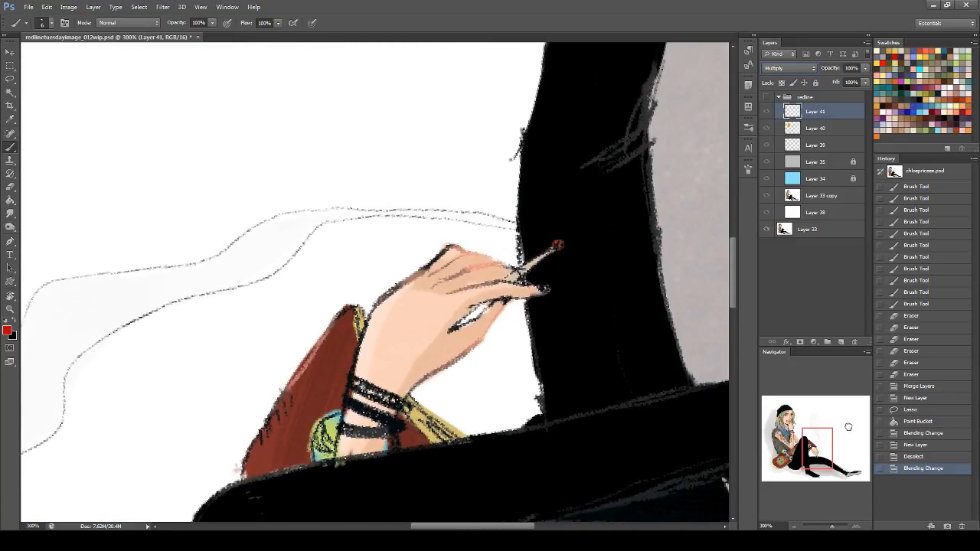
drag(848, 427, 822, 403)
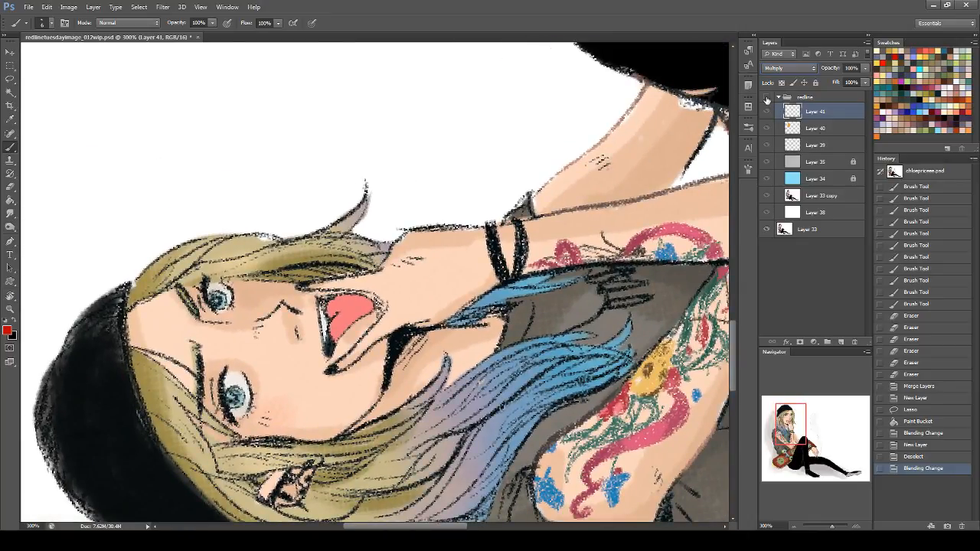
click(767, 98)
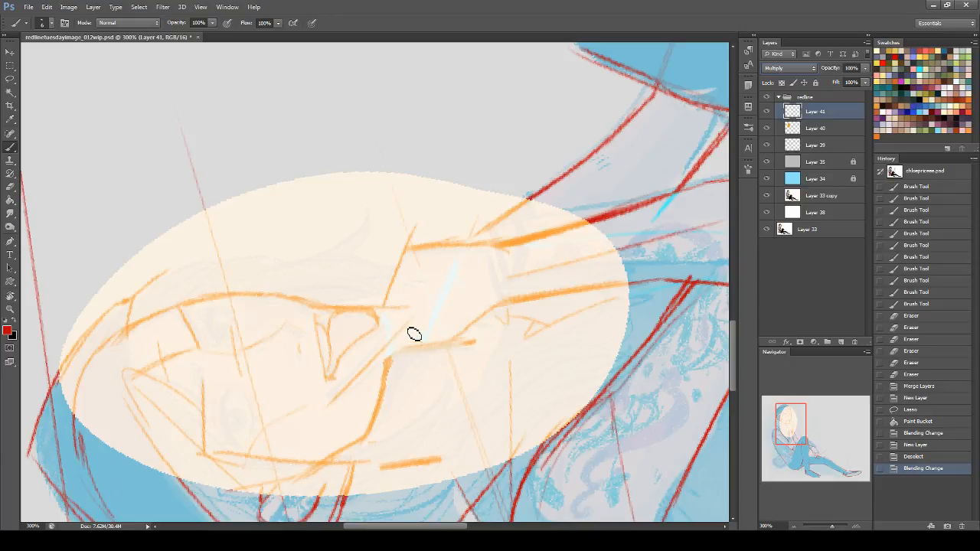
- Sketch in red the finger beside the chin and the adjoining lower edge of the raised hand
click(81, 120)
key(ctrl+z)
click(375, 343)
key(ctrl+z)
drag(396, 331, 327, 393)
key(ctrl+z)
mouse_move(392, 327)
mouse_down()
mouse_move(330, 411)
mouse_move(347, 400)
mouse_move(324, 397)
mouse_move(319, 407)
mouse_move(376, 369)
mouse_up()
key(ctrl+z)
mouse_move(342, 400)
mouse_down()
mouse_move(415, 354)
mouse_move(389, 368)
mouse_move(406, 360)
mouse_move(391, 350)
mouse_move(403, 337)
mouse_move(410, 356)
mouse_move(468, 338)
mouse_up()
drag(385, 335, 381, 326)
- Sketch the second raised finger on the far side of the mouth and the hand's edge toward the wrist, checking against the original artwork
drag(291, 308, 418, 305)
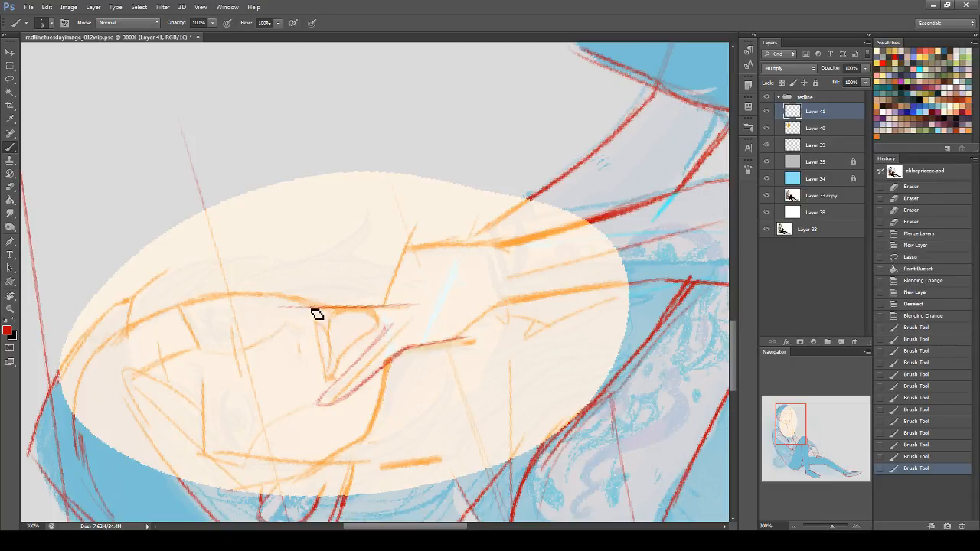
mouse_move(285, 309)
mouse_down()
mouse_move(303, 308)
mouse_move(326, 330)
mouse_up()
mouse_move(287, 320)
mouse_down()
mouse_move(342, 328)
mouse_move(299, 329)
mouse_move(390, 330)
mouse_up()
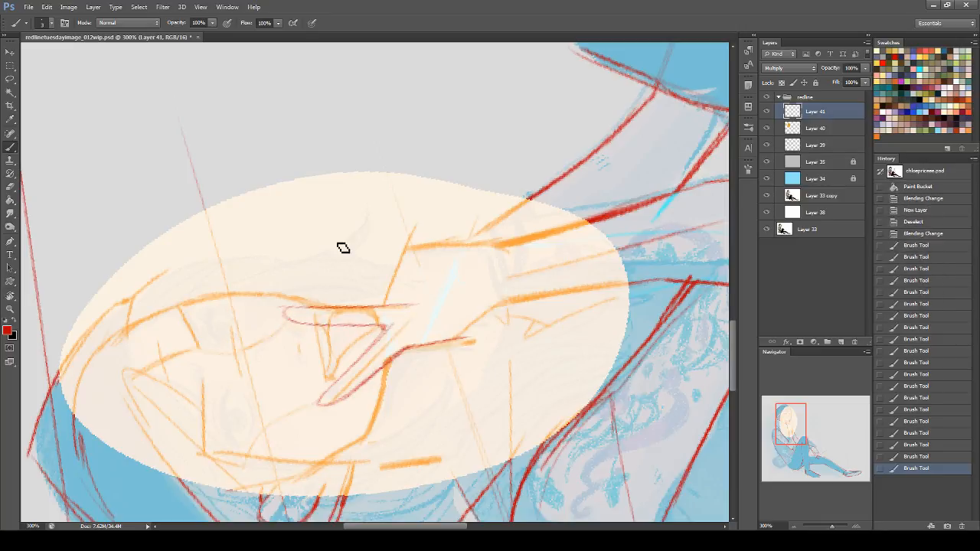
drag(505, 305, 452, 350)
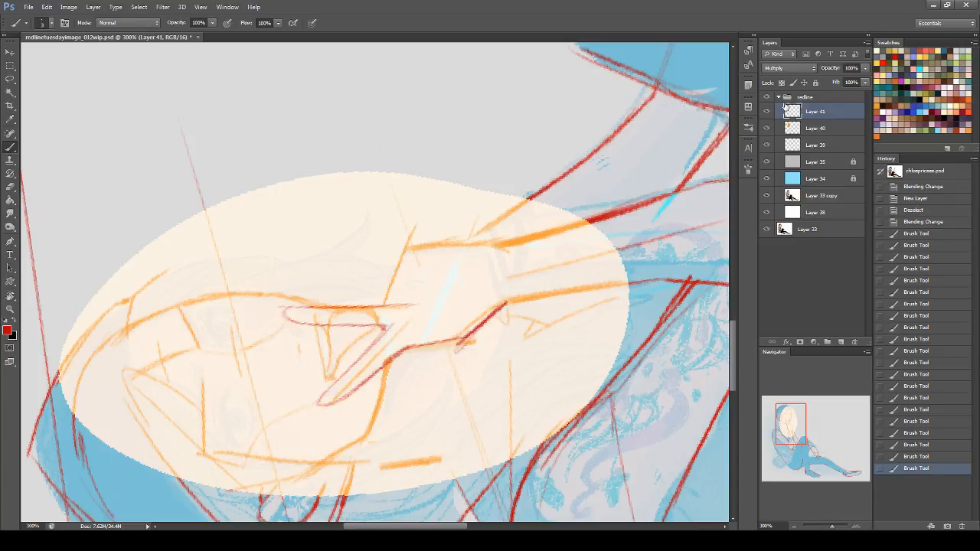
click(768, 98)
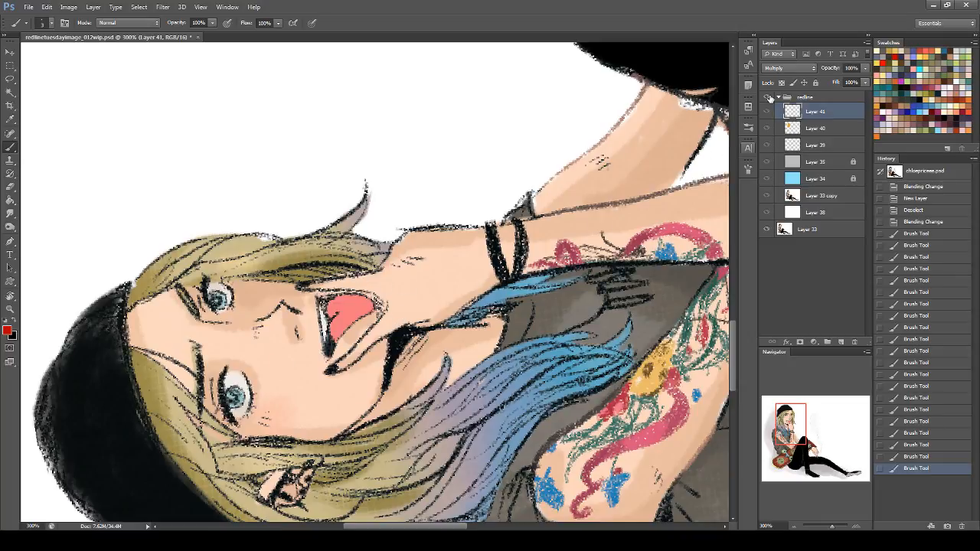
click(768, 98)
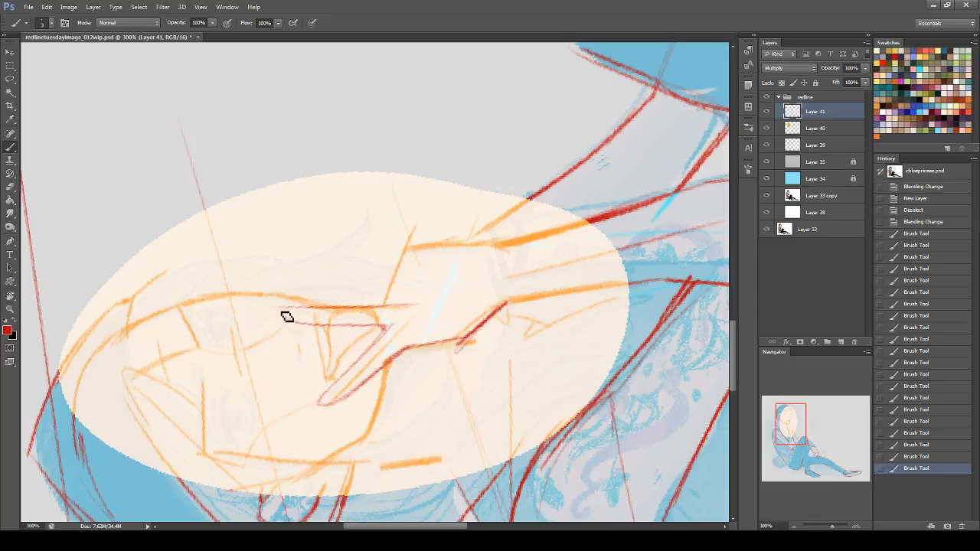
mouse_move(285, 315)
mouse_down()
mouse_move(331, 331)
mouse_move(371, 327)
mouse_up()
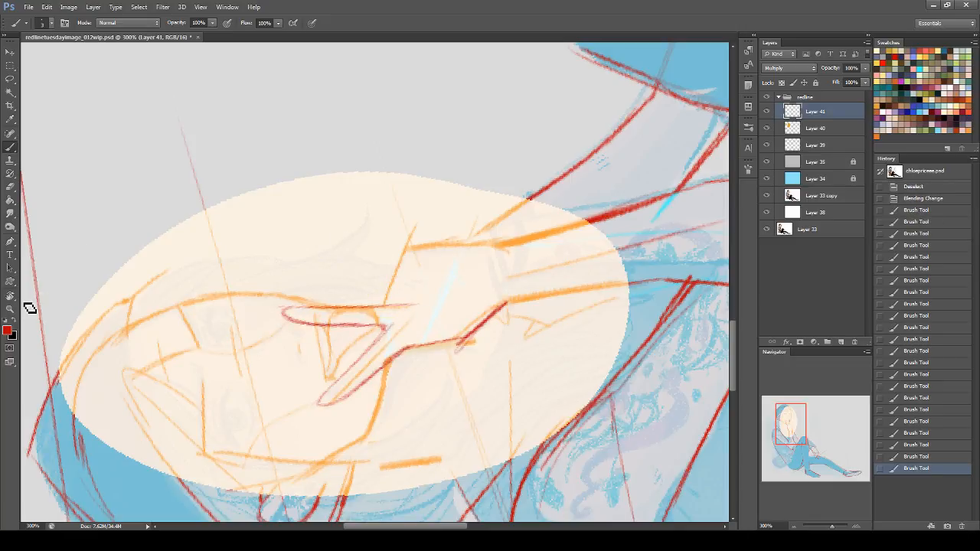
- Lasso the inner line of the left raised finger and shift it slightly
key(r)
drag(564, 182, 226, 156)
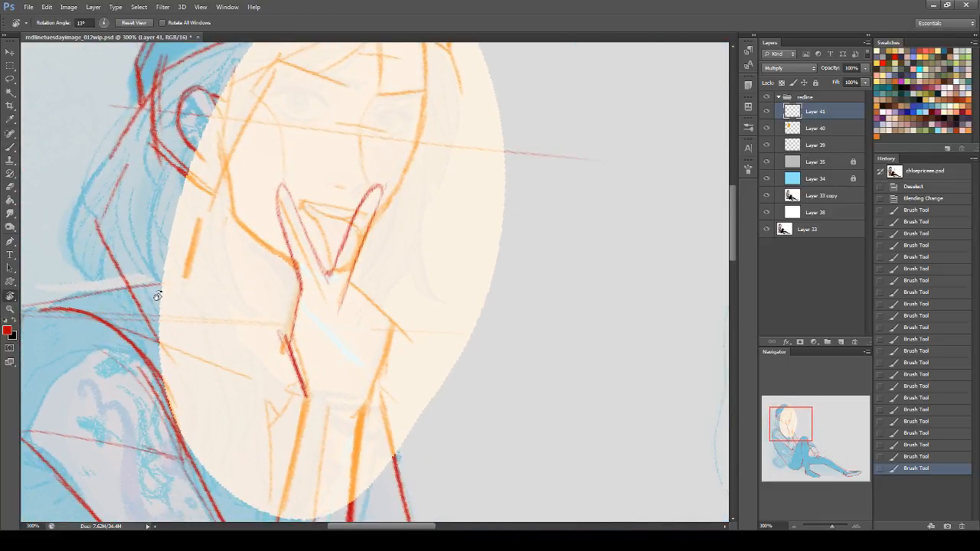
click(10, 147)
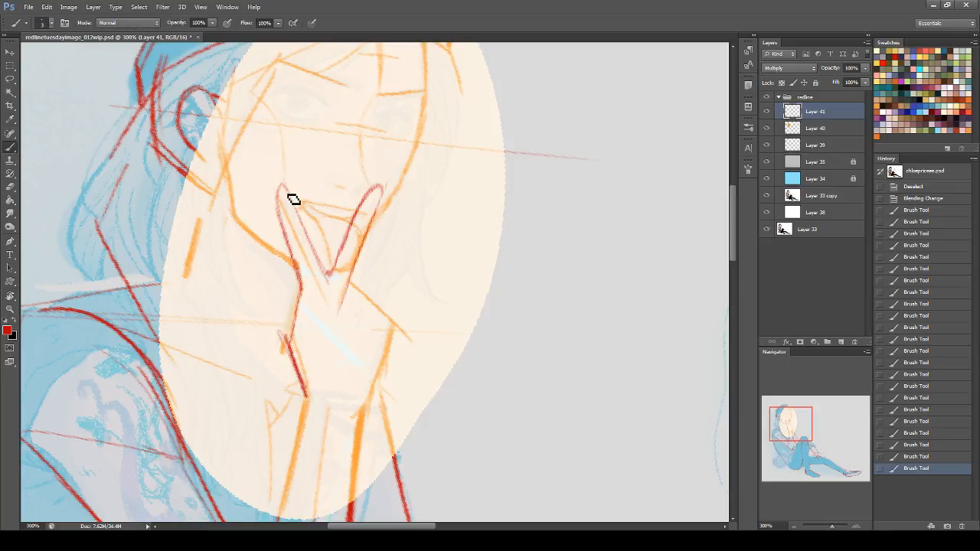
click(10, 79)
drag(286, 212, 310, 204)
drag(310, 268, 299, 233)
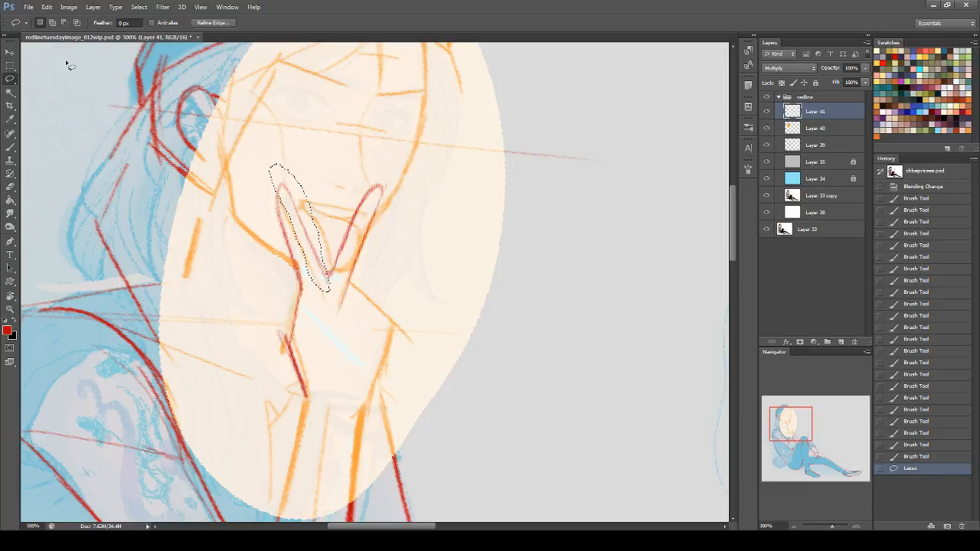
click(10, 52)
mouse_move(322, 272)
mouse_down()
mouse_move(315, 259)
mouse_move(318, 266)
mouse_move(336, 258)
mouse_up()
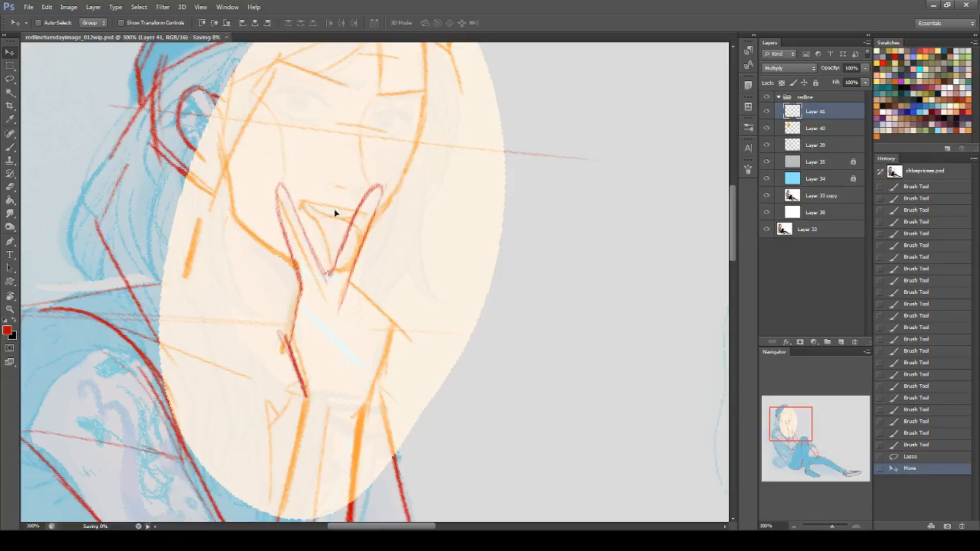
- Lasso both raised fingers, rotate them about 10 degrees clockwise with Free Transform, and deselect
click(10, 79)
mouse_move(315, 291)
mouse_down()
mouse_move(227, 177)
mouse_move(403, 172)
mouse_move(364, 309)
mouse_move(320, 309)
mouse_up()
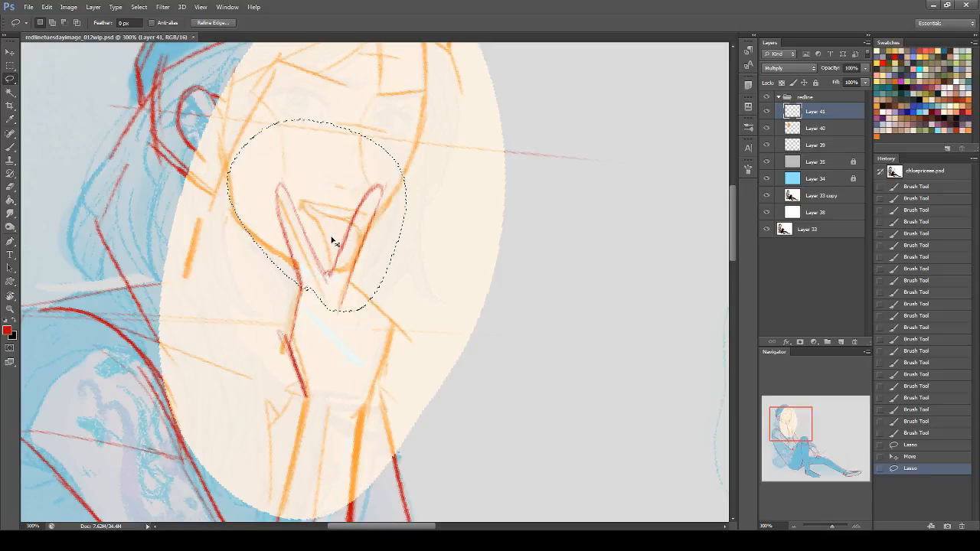
key(ctrl+t)
drag(310, 213, 303, 285)
drag(510, 207, 526, 245)
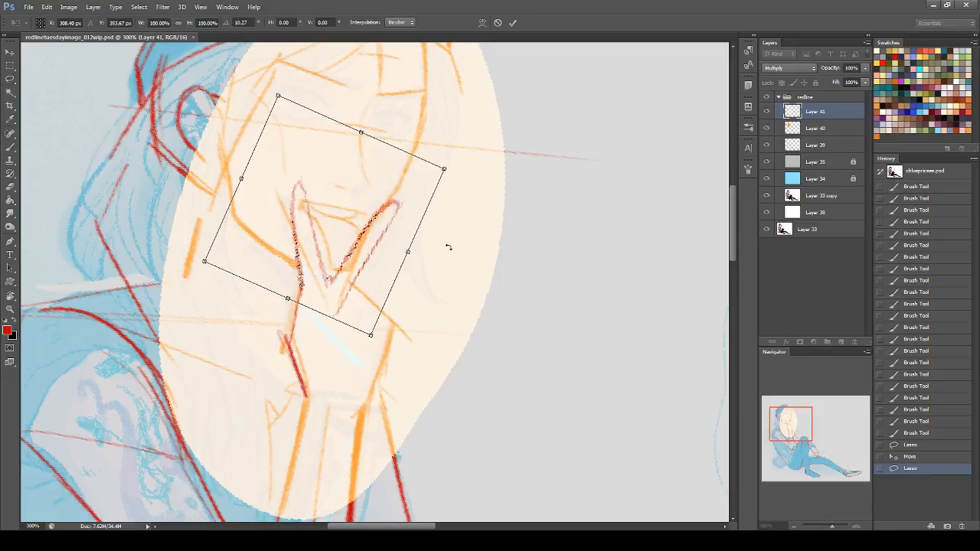
key(Return)
key(ctrl+d)
- Erase the excess line at the right finger's base, lasso that finger, move it slightly away from the other, and deselect
key(e)
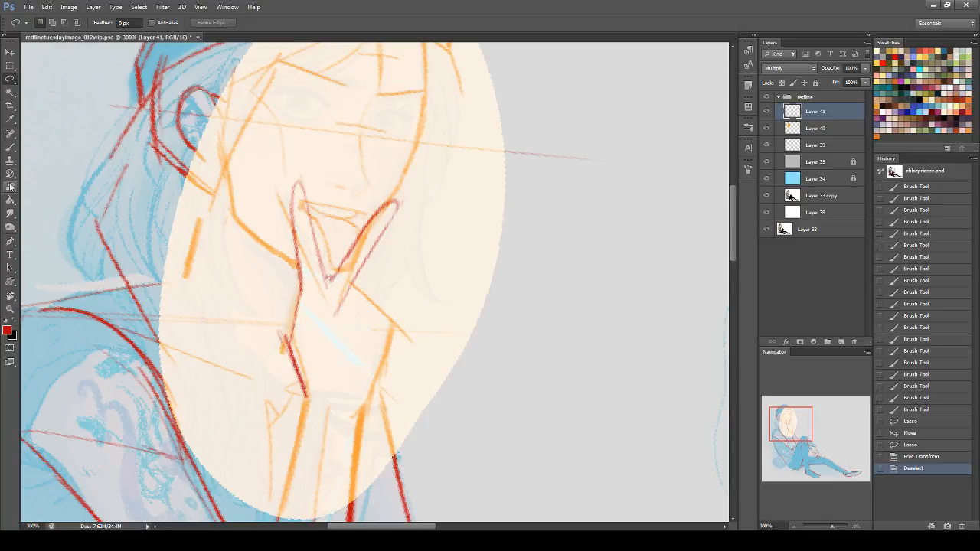
click(364, 301)
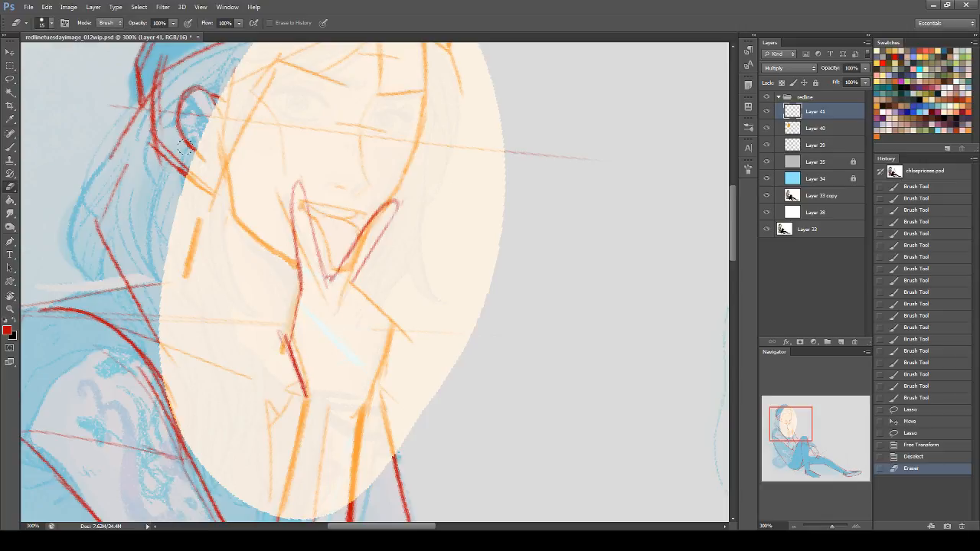
click(10, 79)
mouse_move(337, 282)
mouse_down()
mouse_move(353, 199)
mouse_move(433, 201)
mouse_move(343, 330)
mouse_up()
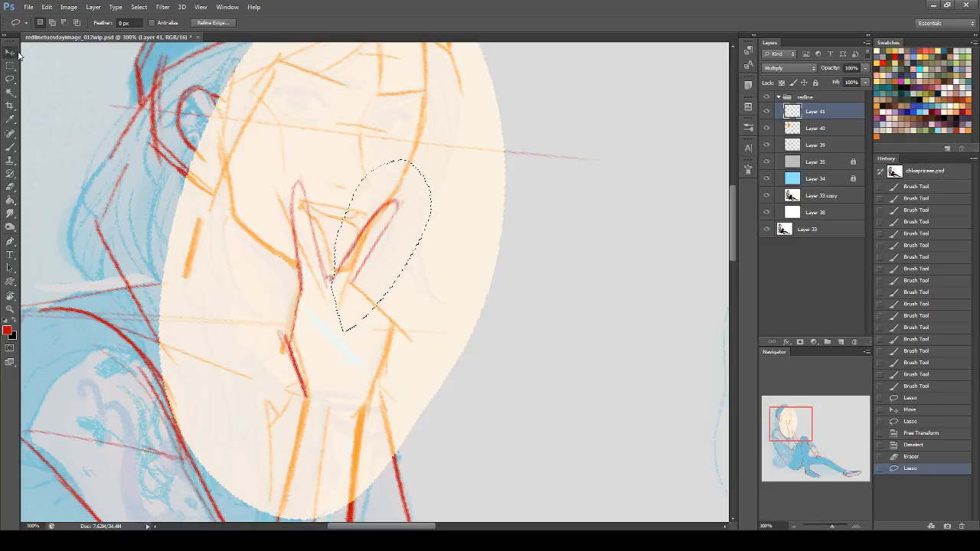
click(10, 52)
drag(385, 219, 381, 230)
key(ctrl+d)
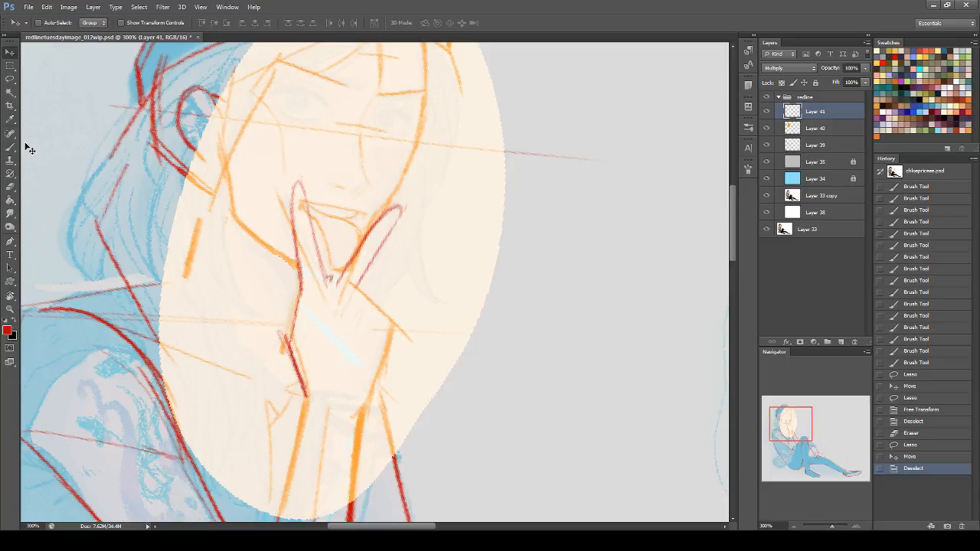
- Draw the line joining the two finger bases and the knuckle edge running down from the right finger
click(10, 146)
drag(325, 278, 342, 281)
drag(340, 281, 398, 328)
drag(361, 287, 395, 324)
key(ctrl+z)
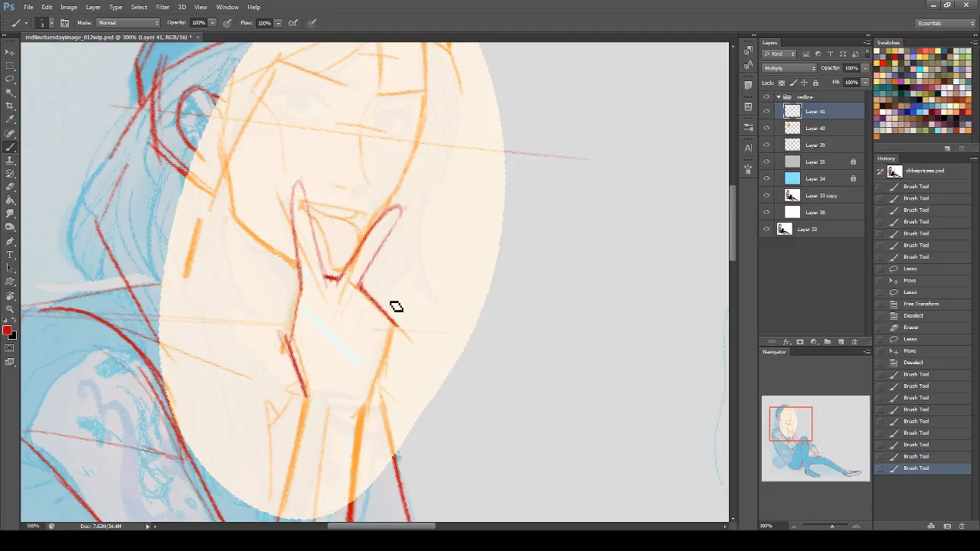
drag(361, 288, 397, 328)
drag(361, 288, 396, 325)
- Erase the rough excess marks around the knuckle line on the hand's right edge
click(11, 187)
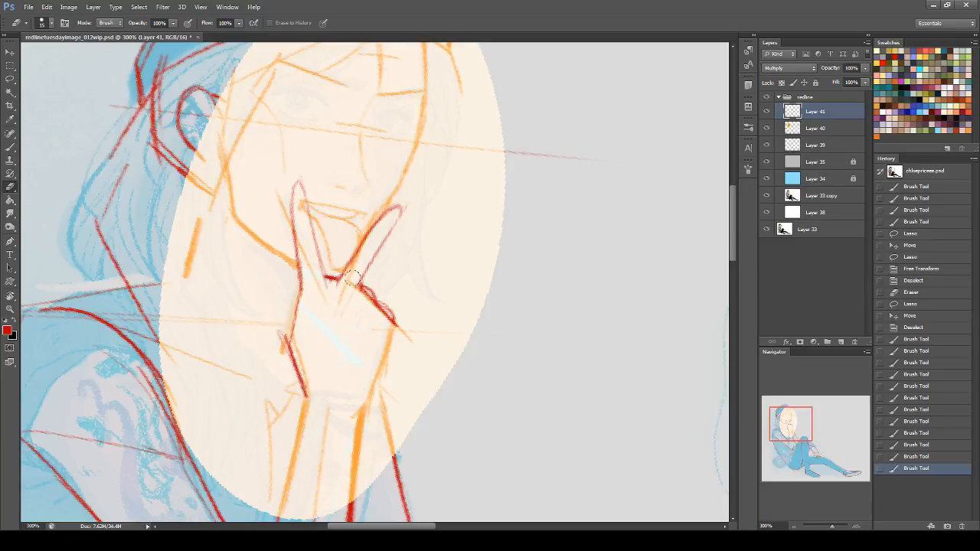
click(354, 308)
click(357, 311)
click(358, 308)
drag(380, 317, 372, 308)
click(11, 146)
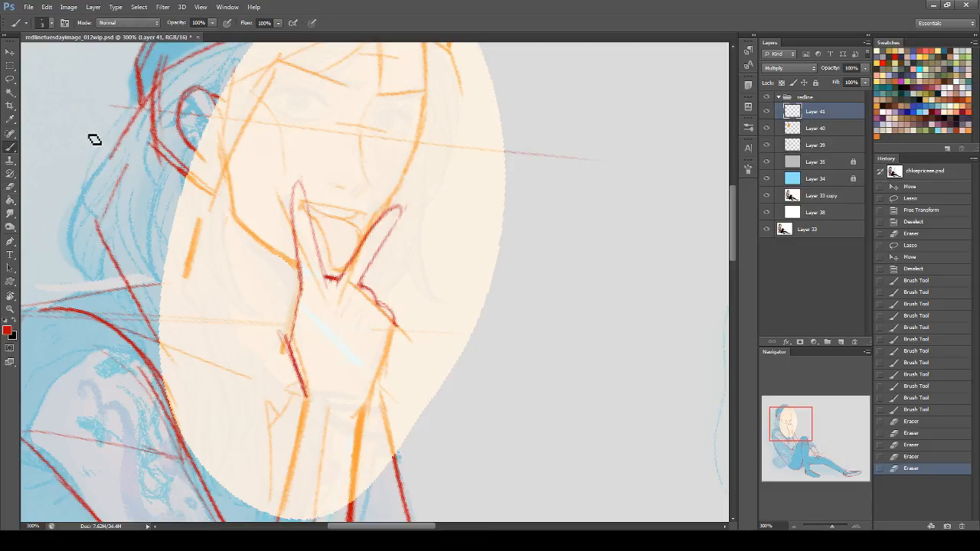
- Draw the hand's left edge from the base of the left finger down to the wrist
drag(299, 347, 302, 314)
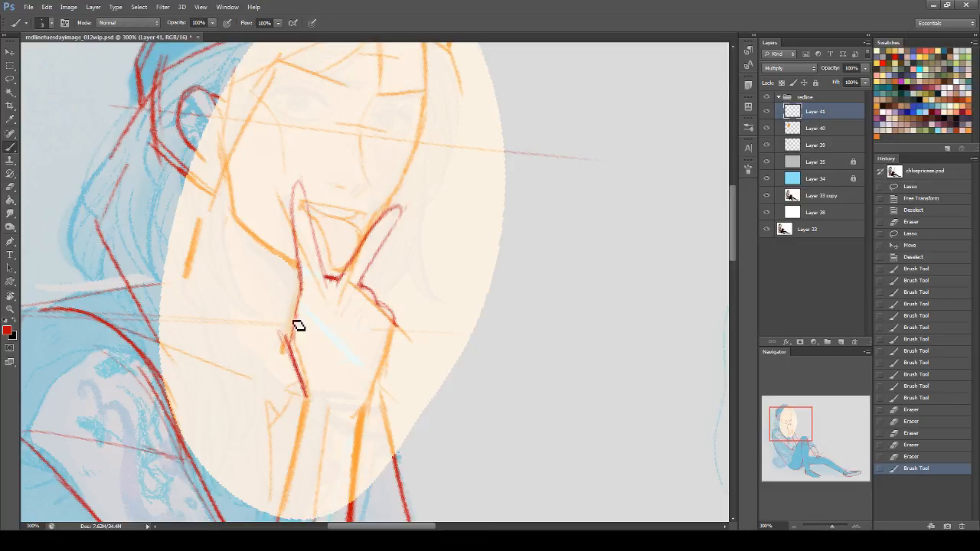
mouse_move(303, 313)
mouse_down()
mouse_move(295, 331)
mouse_move(298, 316)
mouse_up()
drag(290, 348, 296, 332)
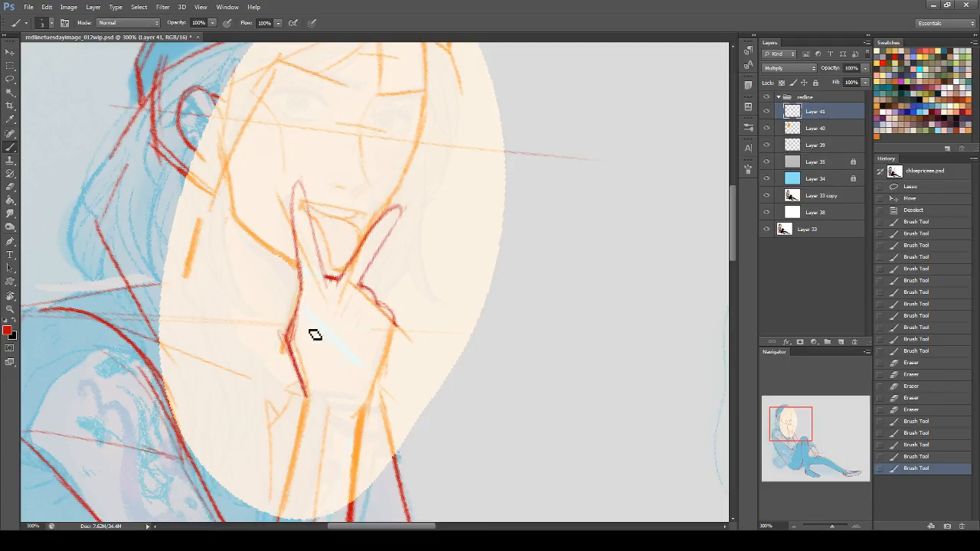
mouse_move(319, 329)
mouse_down()
mouse_move(339, 315)
mouse_move(378, 344)
mouse_move(349, 331)
mouse_move(313, 356)
mouse_up()
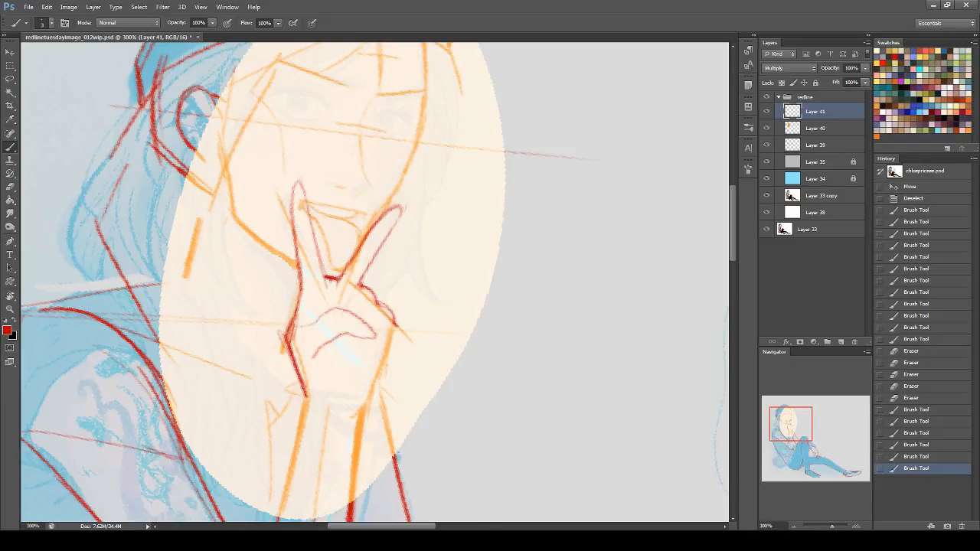
key(ctrl+z)
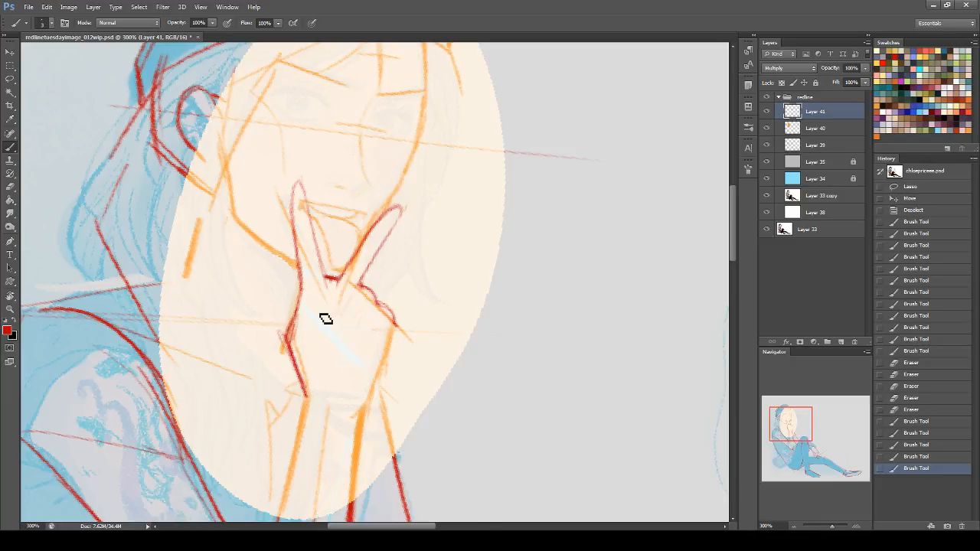
mouse_move(346, 310)
mouse_down()
mouse_move(334, 332)
mouse_move(366, 349)
mouse_move(386, 312)
mouse_move(345, 345)
mouse_move(379, 311)
mouse_move(359, 355)
mouse_move(387, 346)
mouse_up()
key(ctrl+z)
- Draw the hand's right edge from the knuckle down to the wrist and erase the stray mark at the right fingertip
mouse_move(396, 327)
mouse_down()
mouse_move(391, 363)
mouse_move(399, 326)
mouse_move(375, 412)
mouse_up()
key(ctrl+z)
drag(396, 328, 368, 411)
mouse_move(383, 366)
mouse_down()
mouse_move(360, 433)
mouse_move(374, 395)
mouse_move(362, 423)
mouse_up()
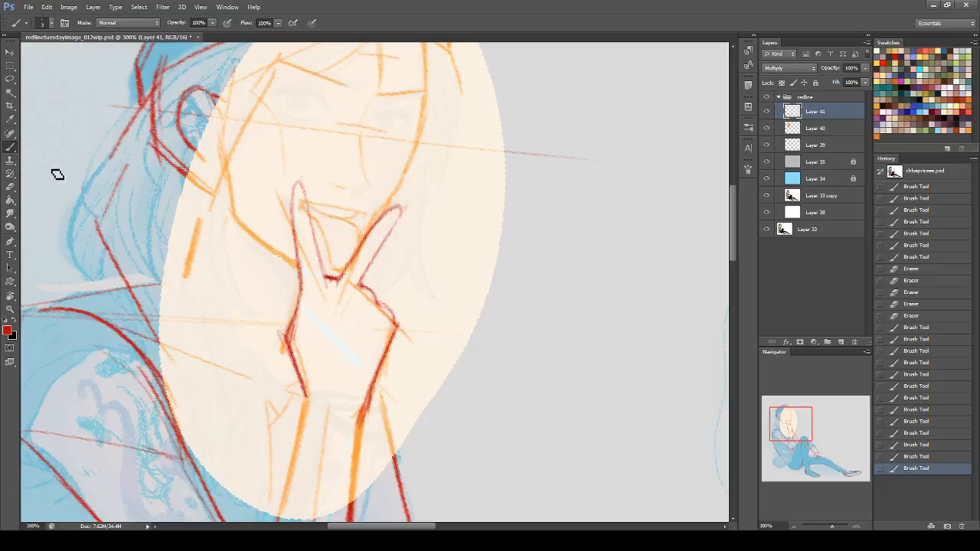
click(10, 186)
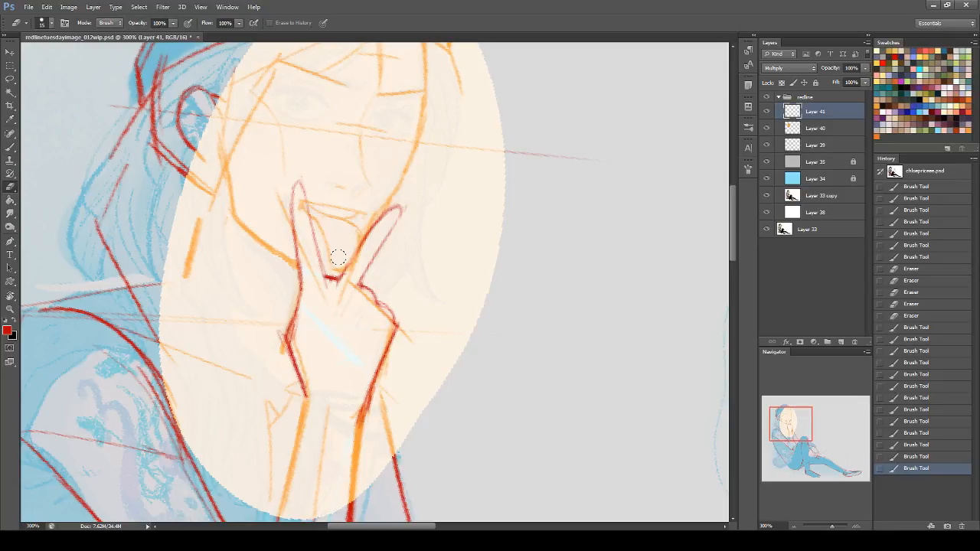
drag(402, 208, 406, 218)
- On Layer 40, lasso around the hand and both raised fingers, clear everything outside that outline, and deselect
click(810, 127)
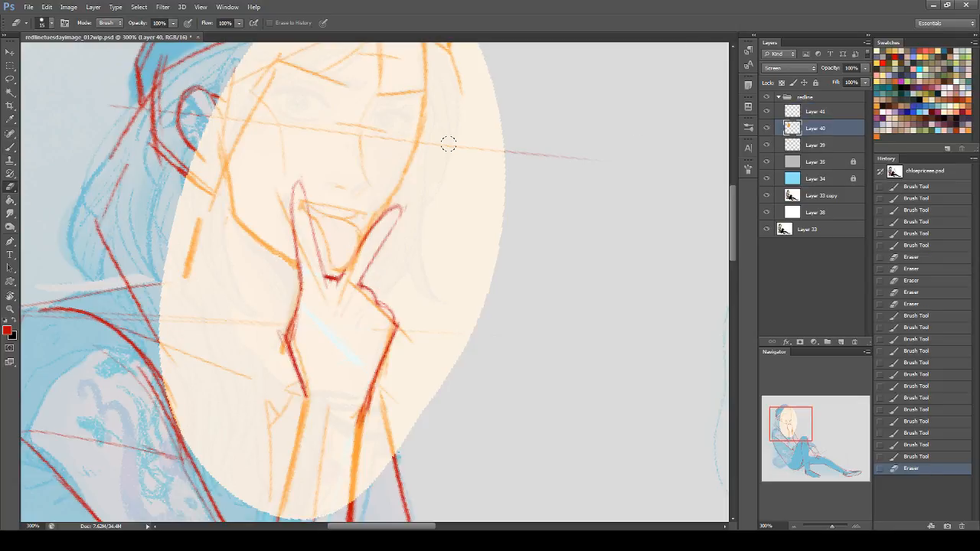
mouse_move(283, 199)
mouse_down()
mouse_move(274, 264)
mouse_move(269, 185)
mouse_move(291, 277)
mouse_up()
key(ctrl+z)
click(12, 78)
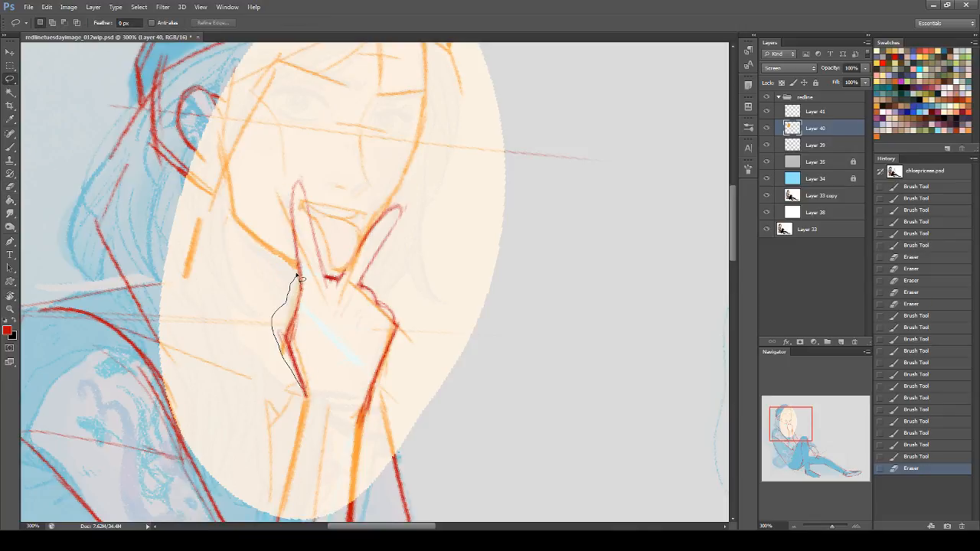
drag(296, 186, 317, 252)
mouse_move(414, 208)
mouse_down()
mouse_move(411, 359)
mouse_move(384, 376)
mouse_move(371, 422)
mouse_up()
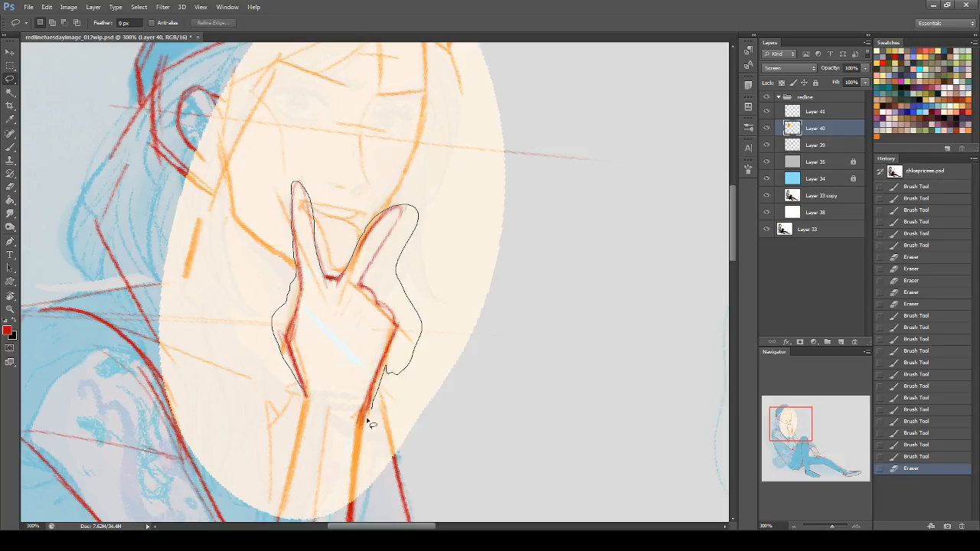
drag(311, 404, 317, 380)
key(ctrl+shift+i)
key(Delete)
key(ctrl+d)
- Clip Layer 40 to the layer below and raise its lightness to about +68 with Hue/Saturation
right_click(819, 127)
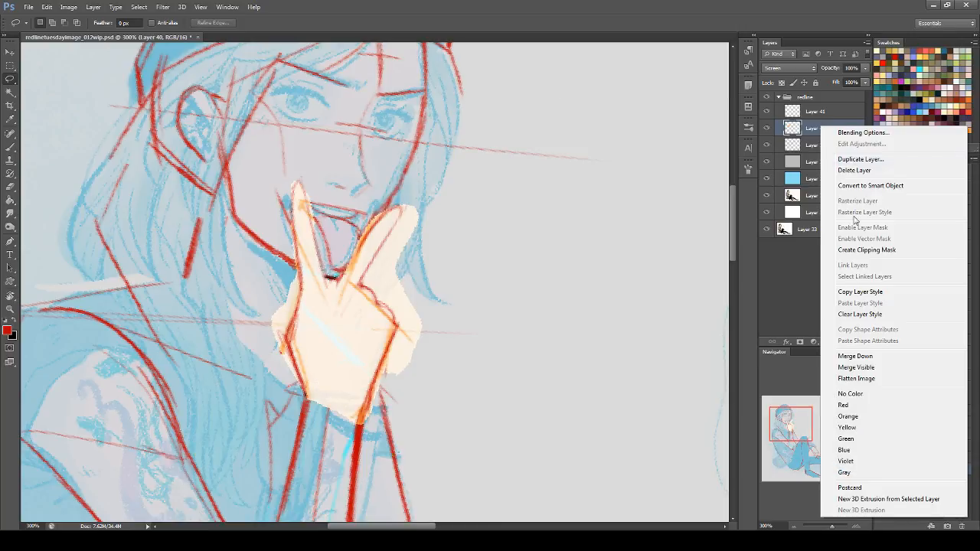
click(863, 248)
drag(789, 438, 780, 429)
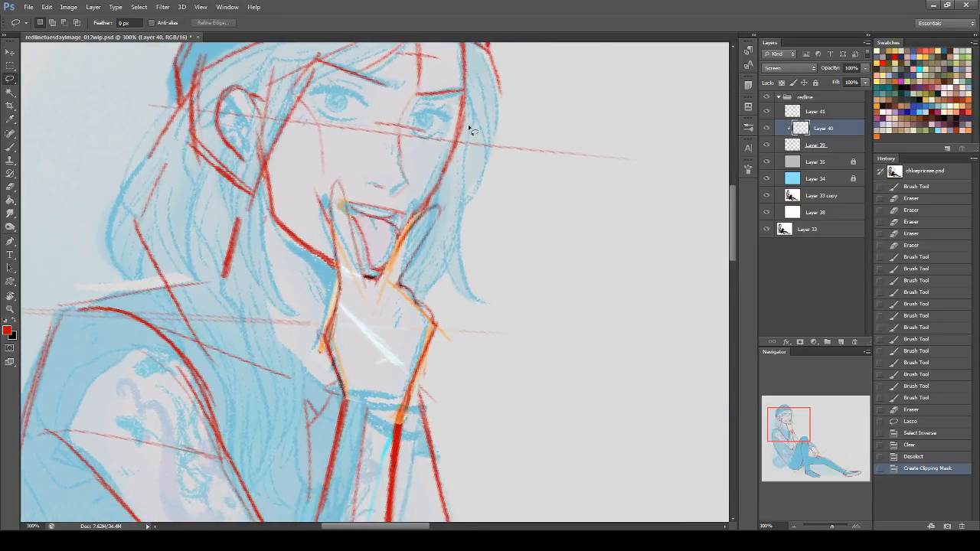
key(ctrl+u)
drag(799, 260, 831, 260)
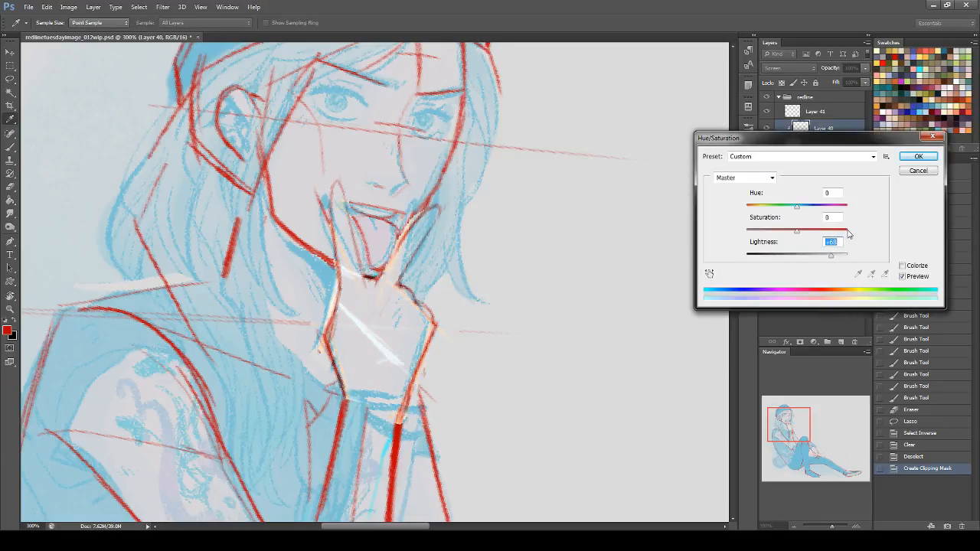
click(912, 157)
- Unlock the grey Layer 35 and set its fill to 100%
click(807, 161)
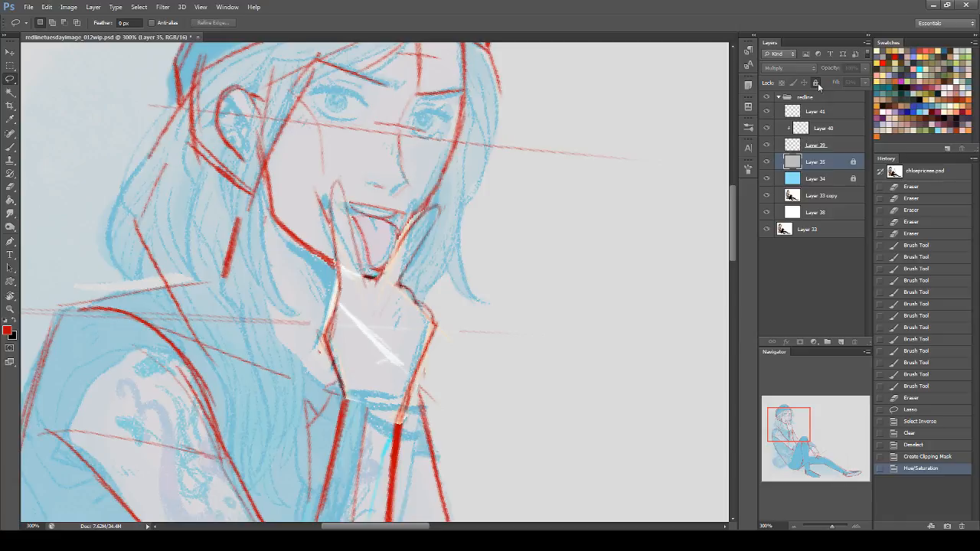
click(817, 82)
click(866, 83)
click(873, 91)
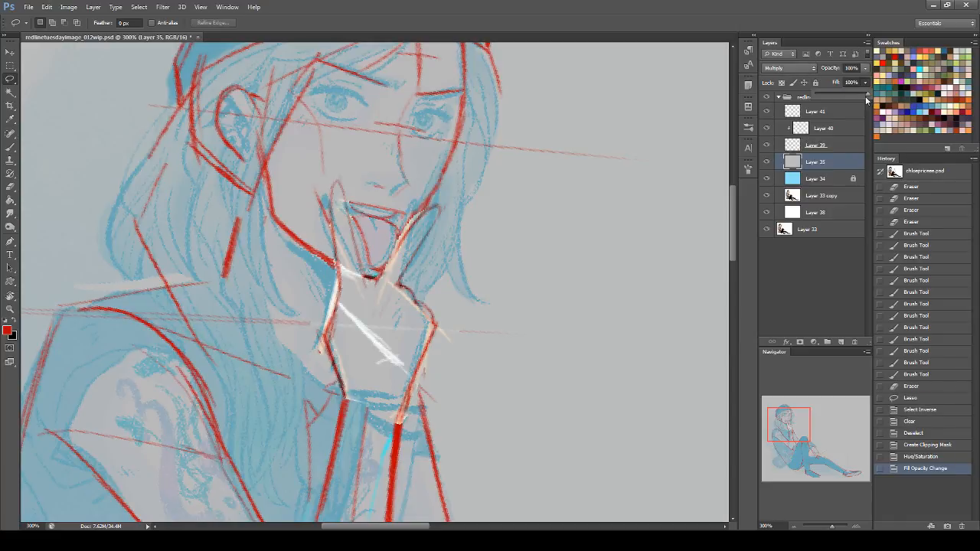
- Unlock the blue Layer 34 and lower the fill of Layer 33 copy to 39%
click(816, 180)
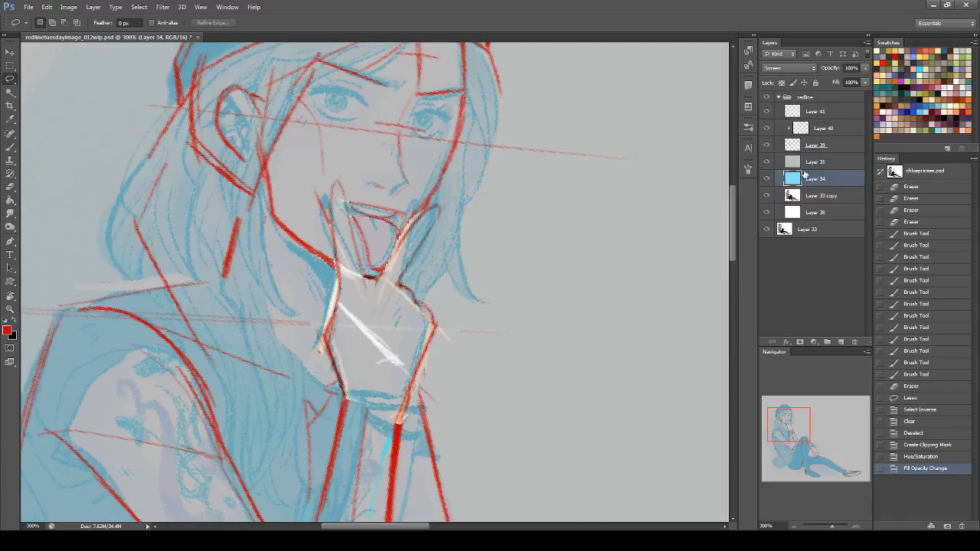
click(818, 197)
click(865, 83)
drag(868, 93, 836, 93)
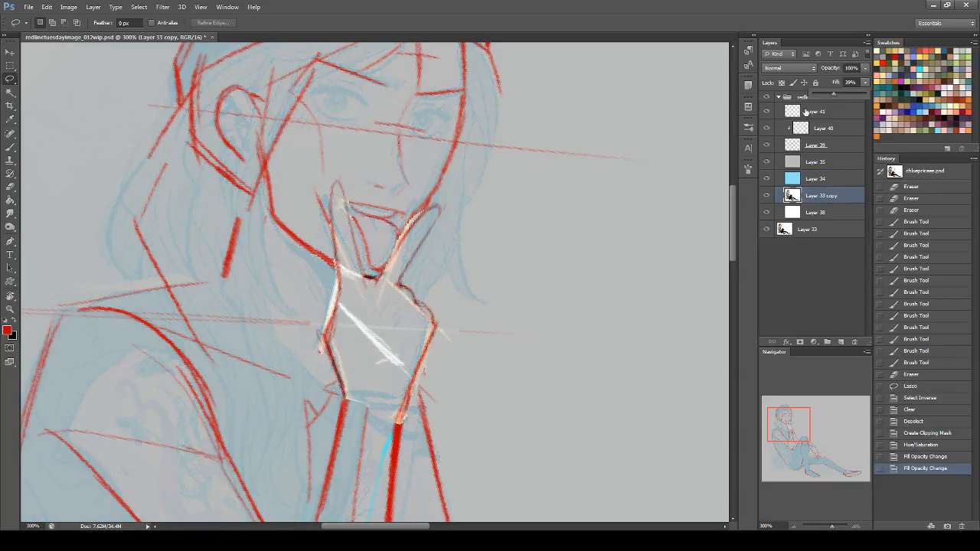
- Merge Layers 41, 40 and 39 into one layer and set its blend mode to Multiply
click(804, 112)
shift+click(819, 142)
key(ctrl+e)
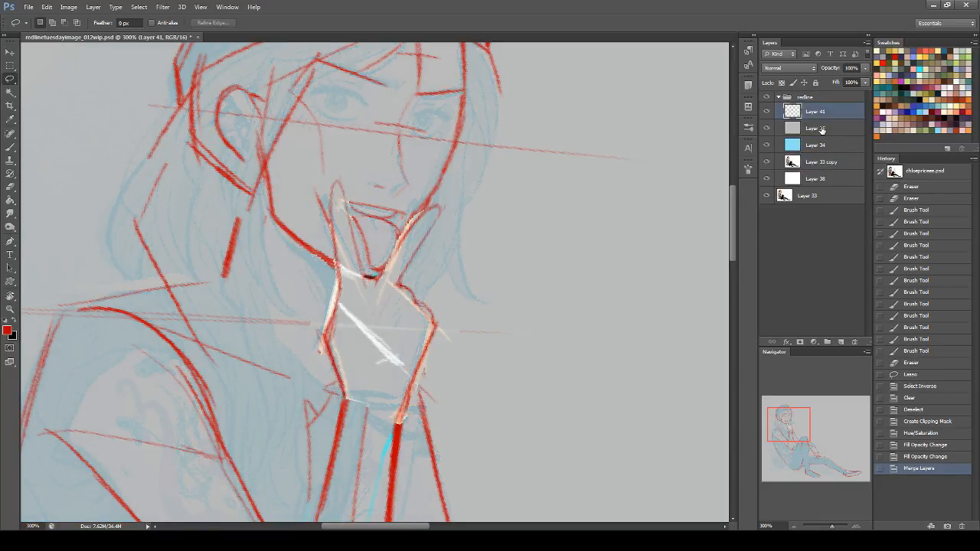
click(772, 70)
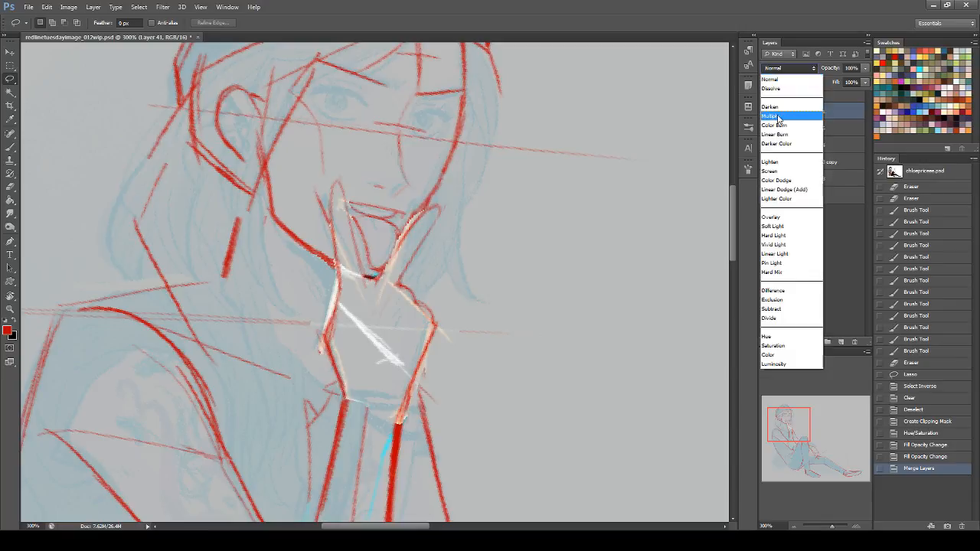
click(774, 117)
- Lasso the left raised finger, lengthen it slightly upward with Free Transform, and deselect
mouse_move(792, 418)
mouse_down()
mouse_move(791, 436)
mouse_move(788, 413)
mouse_up()
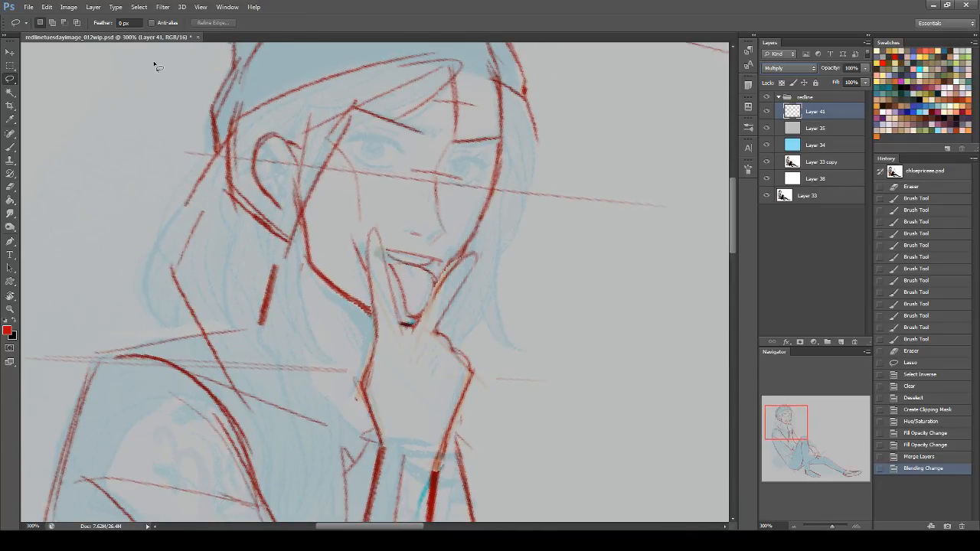
mouse_move(778, 422)
mouse_down()
mouse_move(813, 450)
mouse_move(779, 412)
mouse_up()
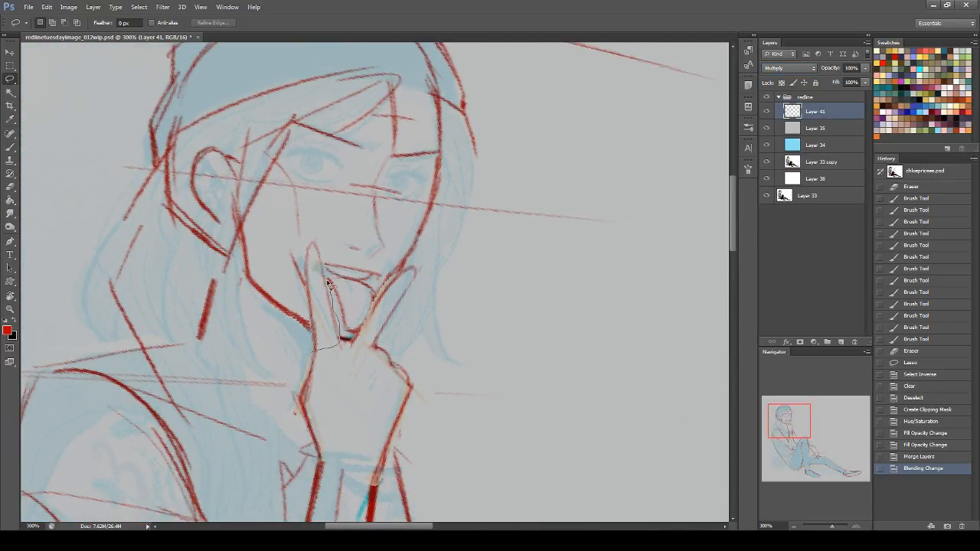
drag(310, 328, 314, 350)
mouse_move(302, 268)
mouse_down()
mouse_move(293, 290)
mouse_move(295, 250)
mouse_up()
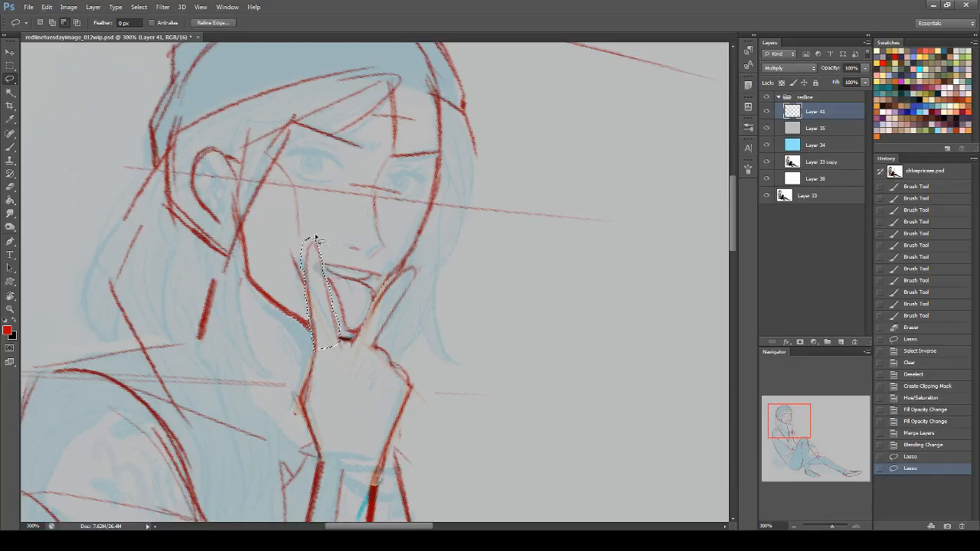
key(ctrl+t)
drag(334, 241, 341, 222)
key(Return)
key(ctrl+d)
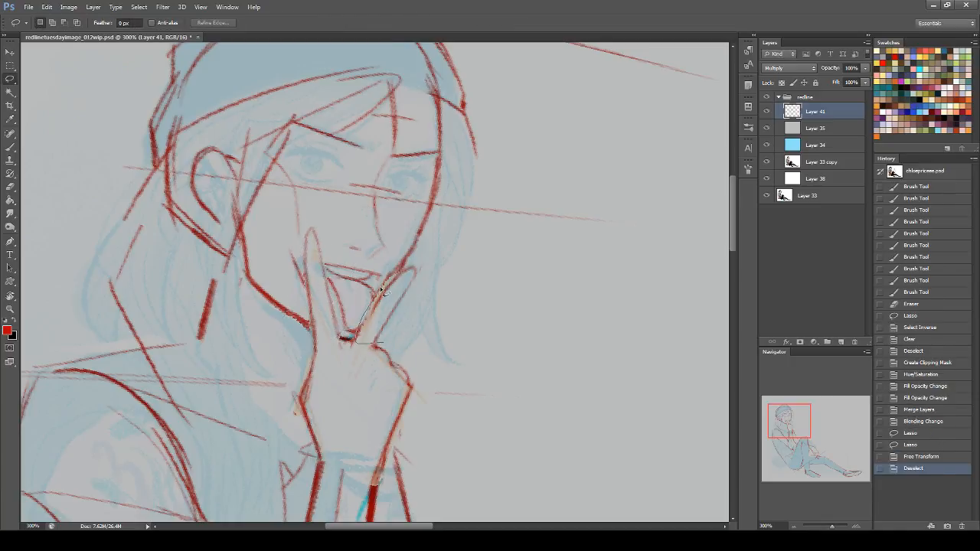
- Lasso the right raised finger, extend it slightly up and outward with Free Transform, and deselect
mouse_move(420, 266)
mouse_down()
mouse_move(392, 340)
mouse_move(376, 346)
mouse_up()
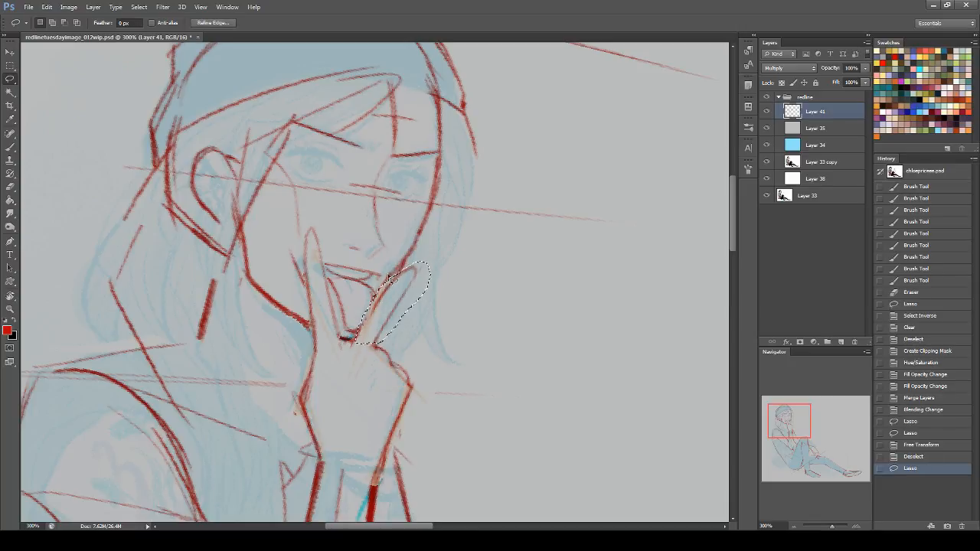
key(ctrl+t)
drag(393, 261, 420, 251)
key(Return)
key(ctrl+d)
- Clean up and redraw the tongue and open mouth outline between the two fingers, saving the document
key(e)
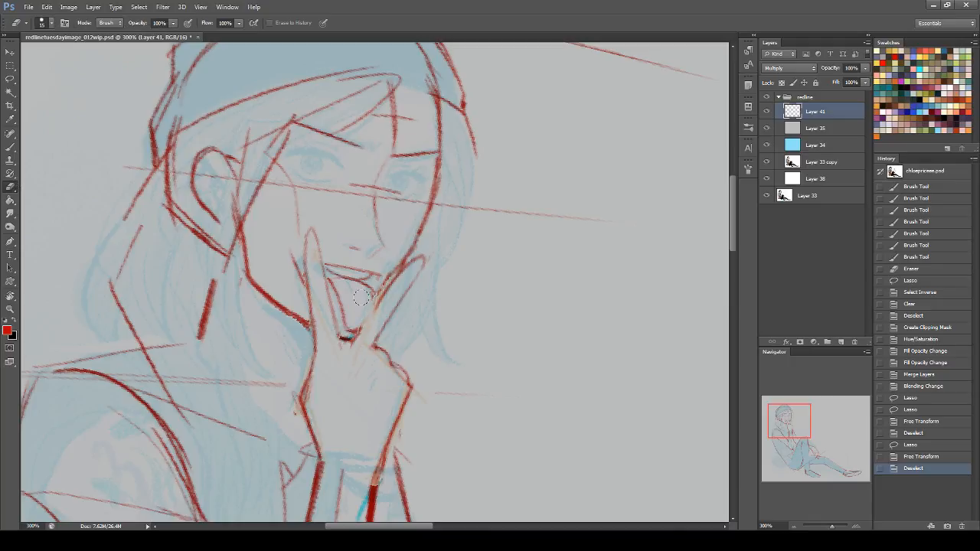
drag(355, 306, 358, 312)
click(10, 147)
mouse_move(372, 291)
mouse_down()
mouse_move(381, 308)
mouse_move(366, 330)
mouse_move(366, 293)
mouse_move(364, 325)
mouse_up()
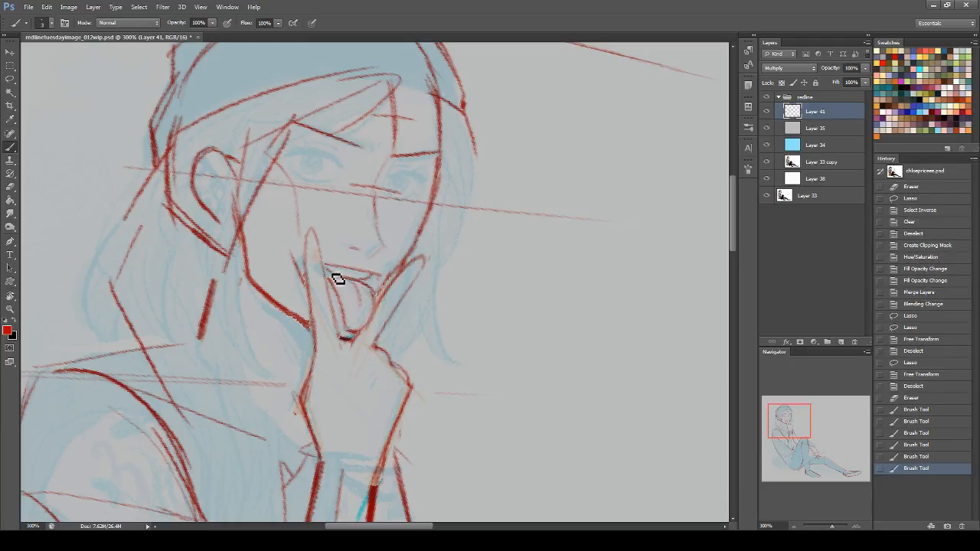
mouse_move(326, 269)
mouse_down()
mouse_move(384, 281)
mouse_move(361, 332)
mouse_move(382, 340)
mouse_move(363, 372)
mouse_up()
key(ctrl+s)
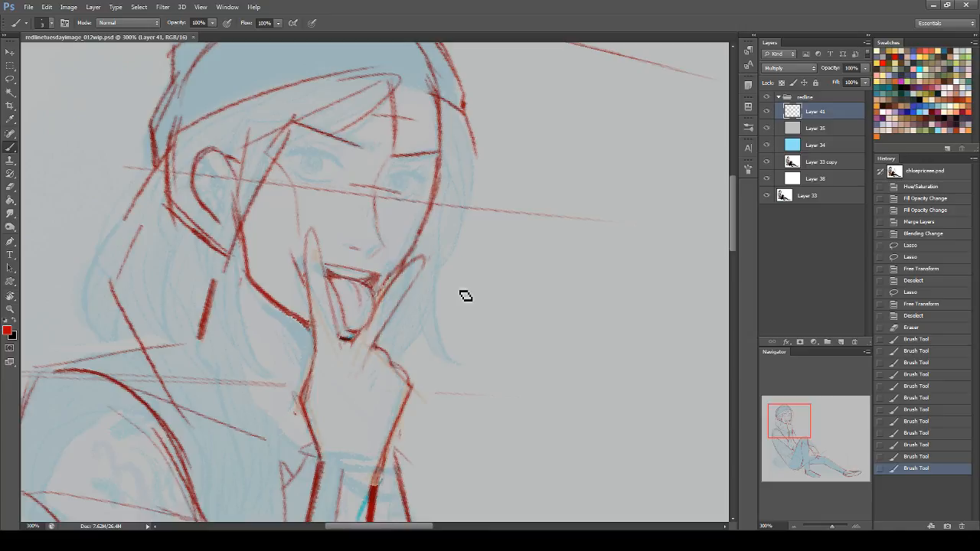
drag(348, 341, 342, 346)
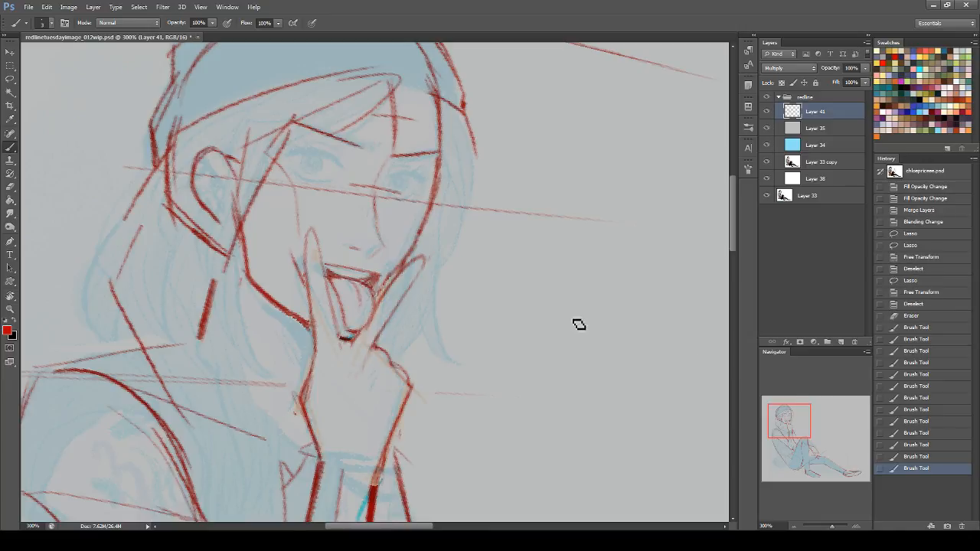
- Show the whole drawing upright at 50% zoom and 0° view rotation, and compare it with the redline group hidden and shown
drag(781, 424, 782, 456)
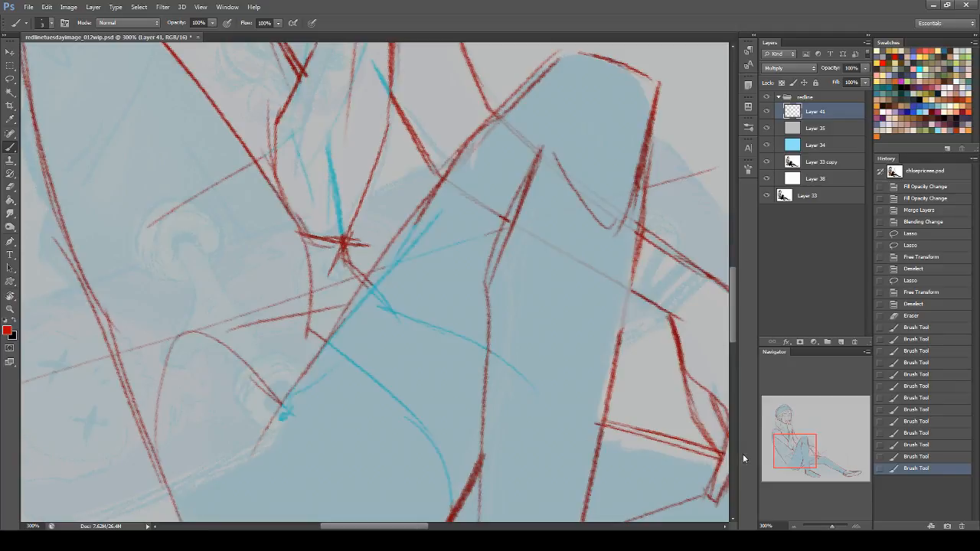
click(764, 527)
text(50%)
key(Return)
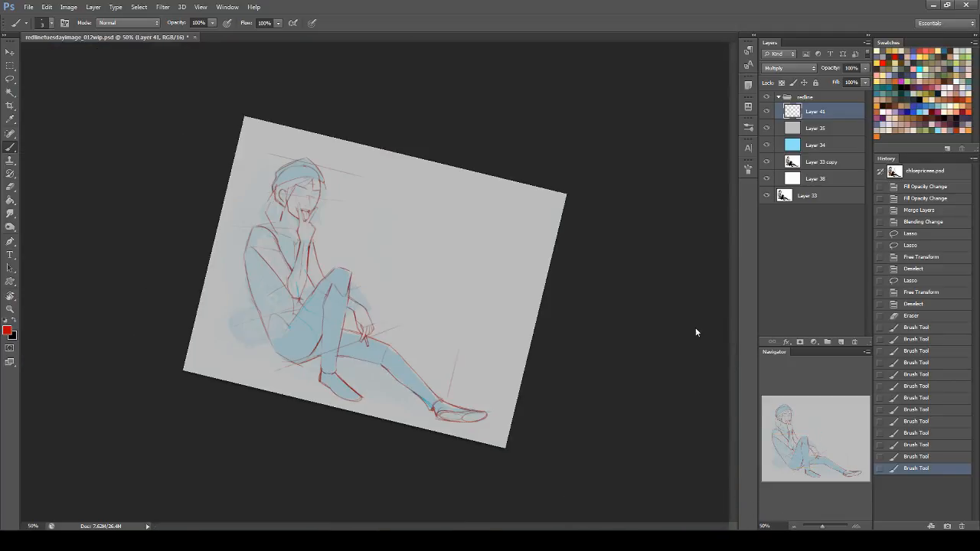
click(9, 291)
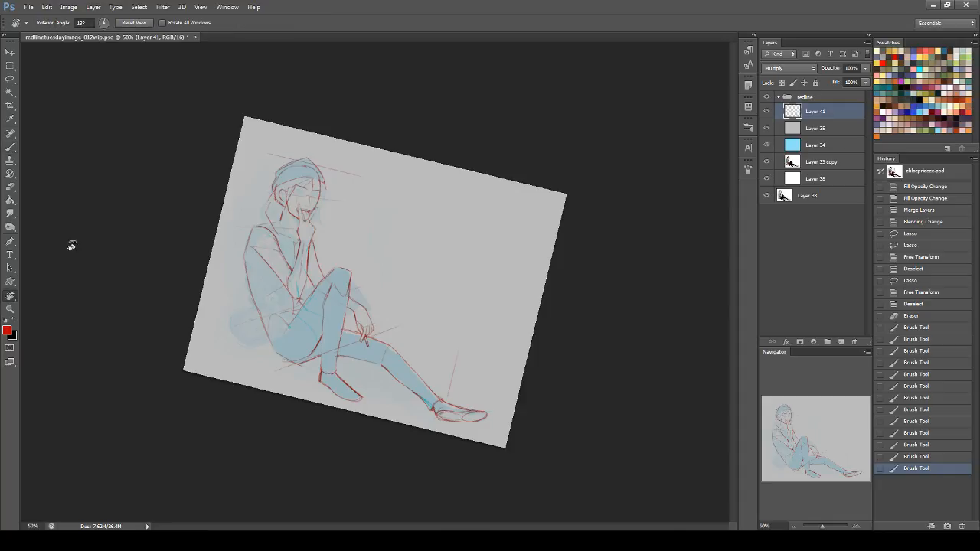
drag(527, 261, 502, 222)
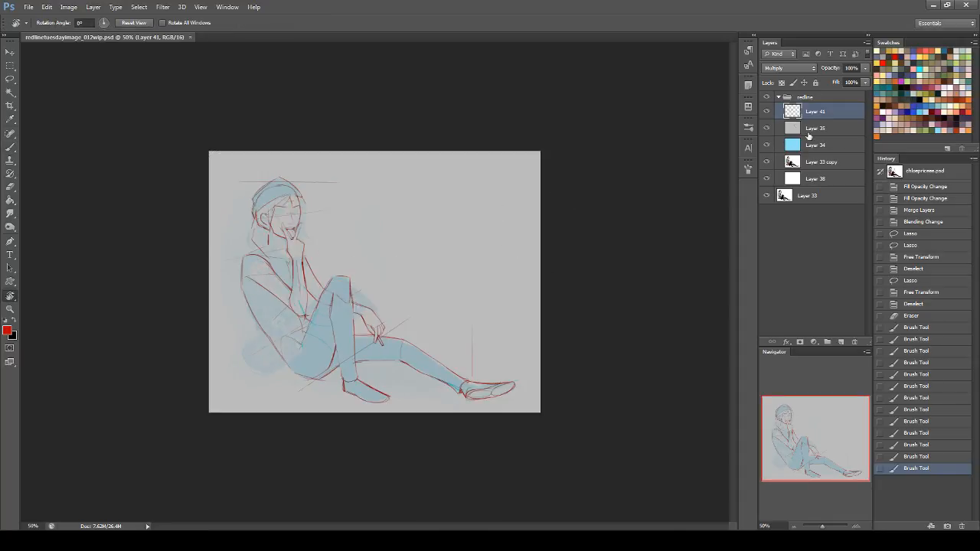
click(768, 97)
click(768, 98)
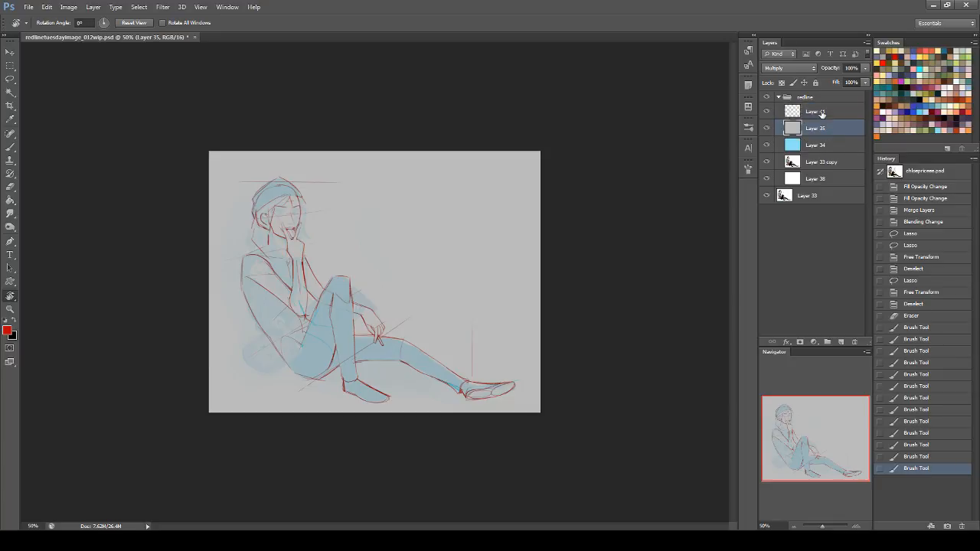
- Lock the red figure drawing on Layer 41, save the document, and hide that layer
key(ctrl+s)
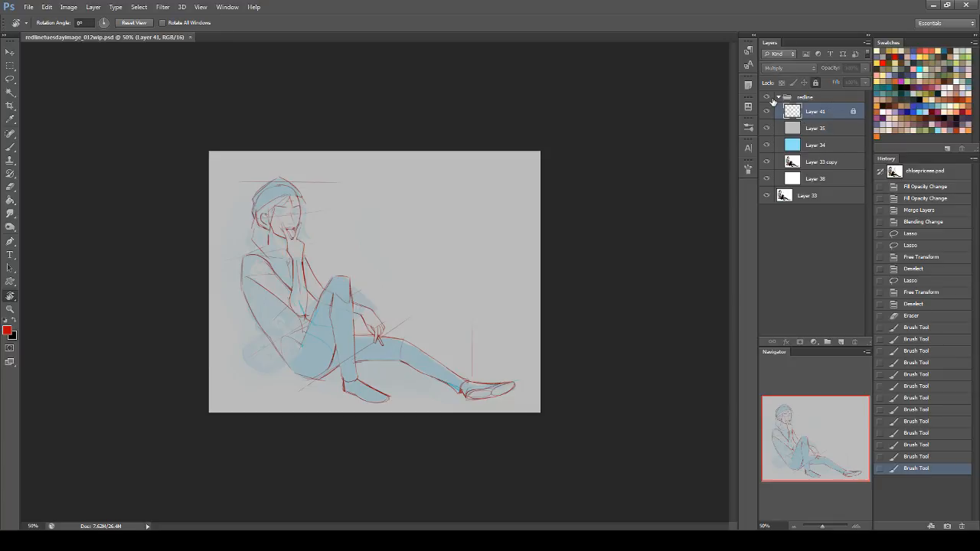
click(767, 112)
key(b)
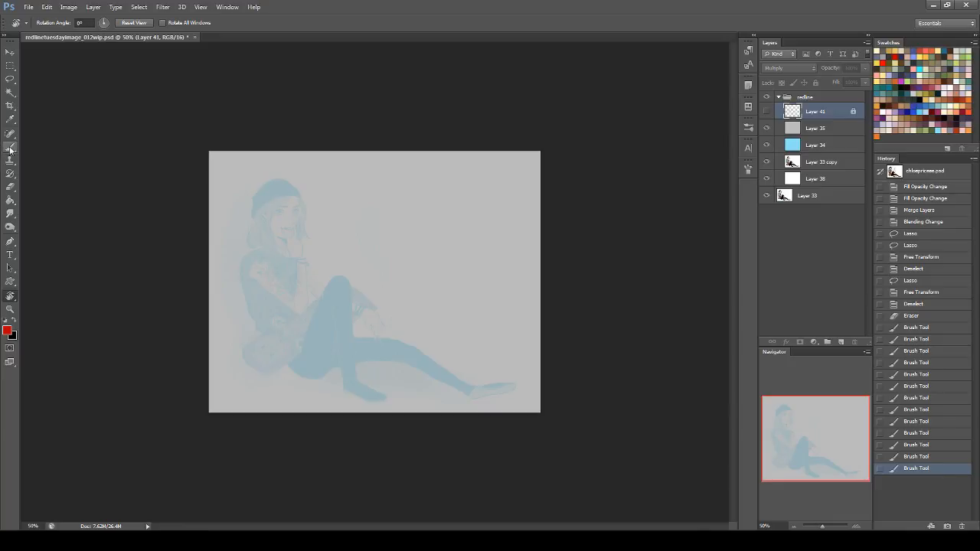
- Raise the fill of Layer 33 copy to 100% and merge it with the white Layer 38 beneath it
click(775, 527)
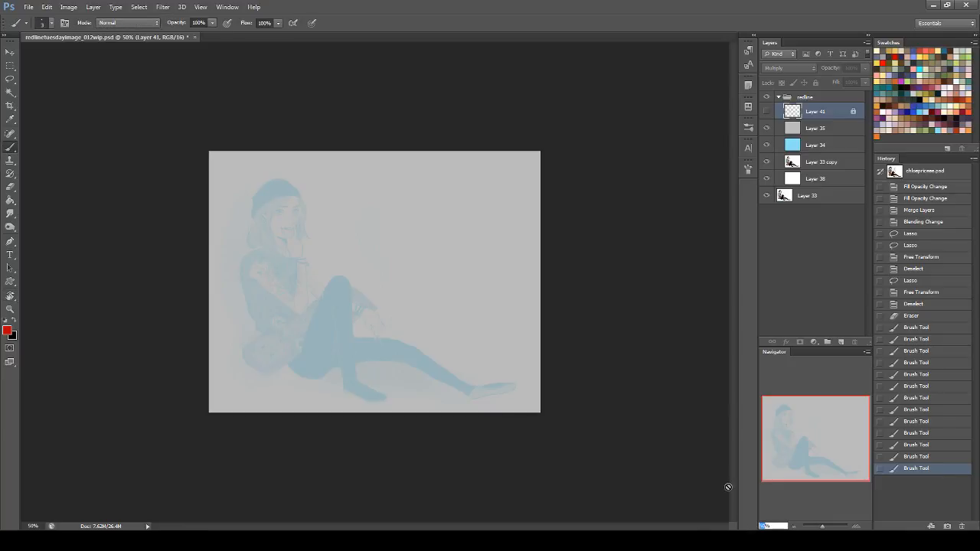
text(100)
key(Return)
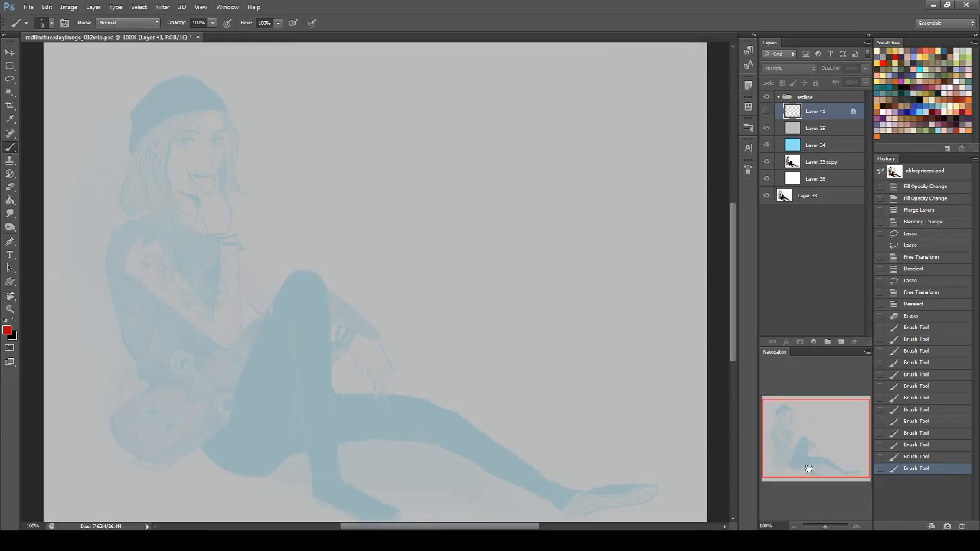
click(818, 129)
click(806, 160)
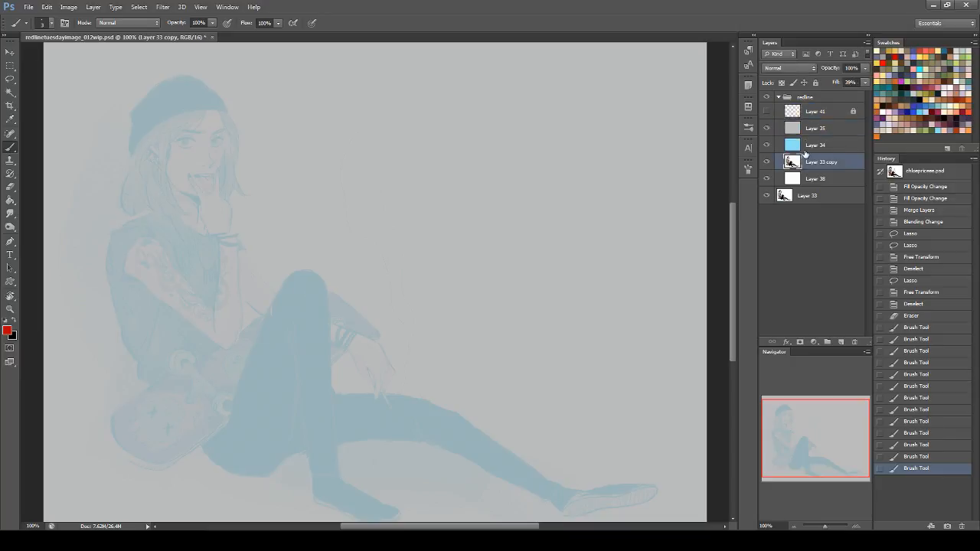
click(866, 83)
click(868, 97)
click(815, 161)
key(ctrl+e)
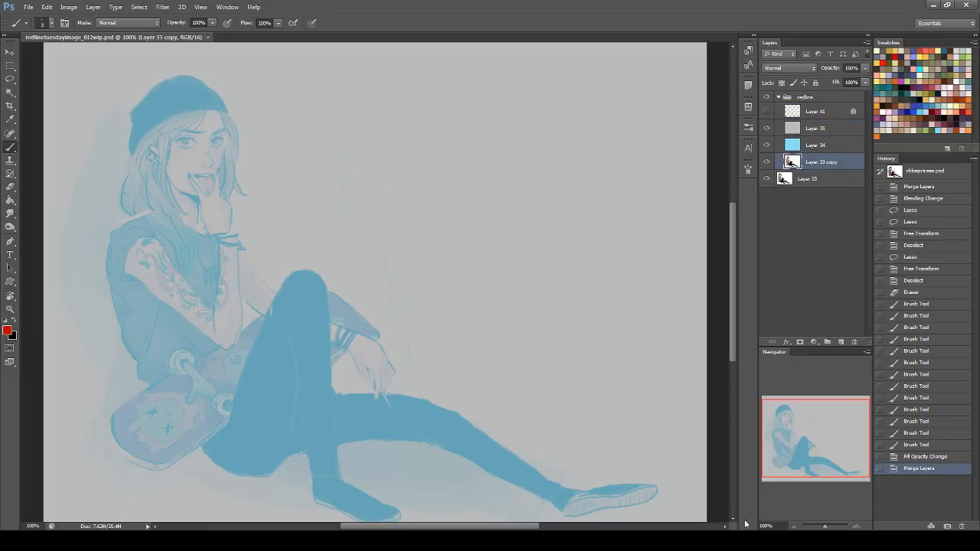
- Show the skateboard at 200% zoom, rotated level at about 32°, and add a new layer above the gray Layer 35
click(777, 527)
key(BackSpace)
text(200)
key(Return)
drag(824, 448, 796, 460)
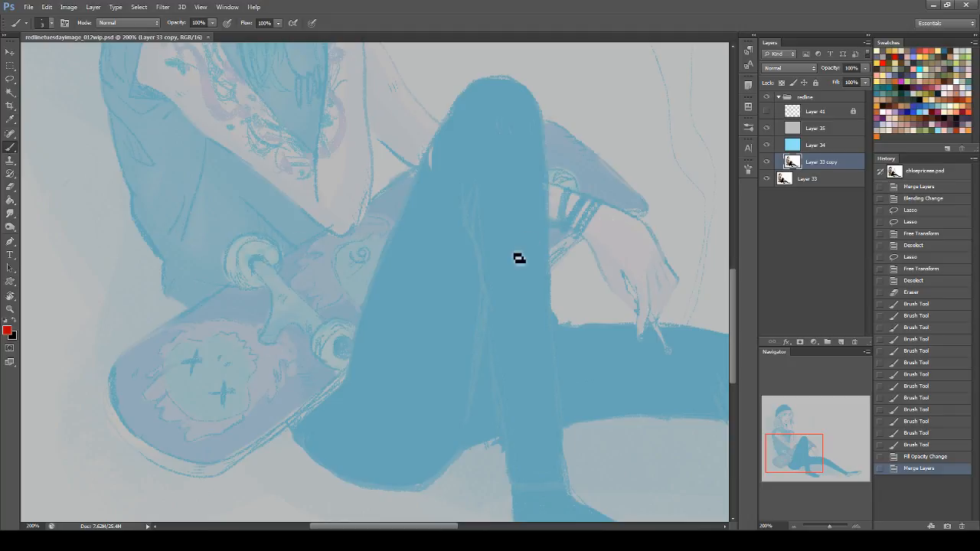
click(10, 297)
drag(609, 211, 609, 349)
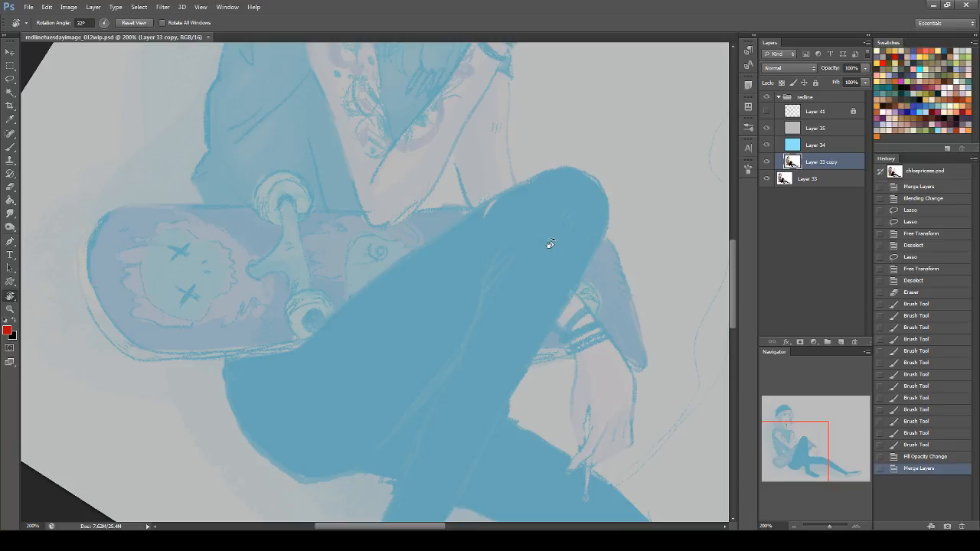
click(9, 147)
click(835, 128)
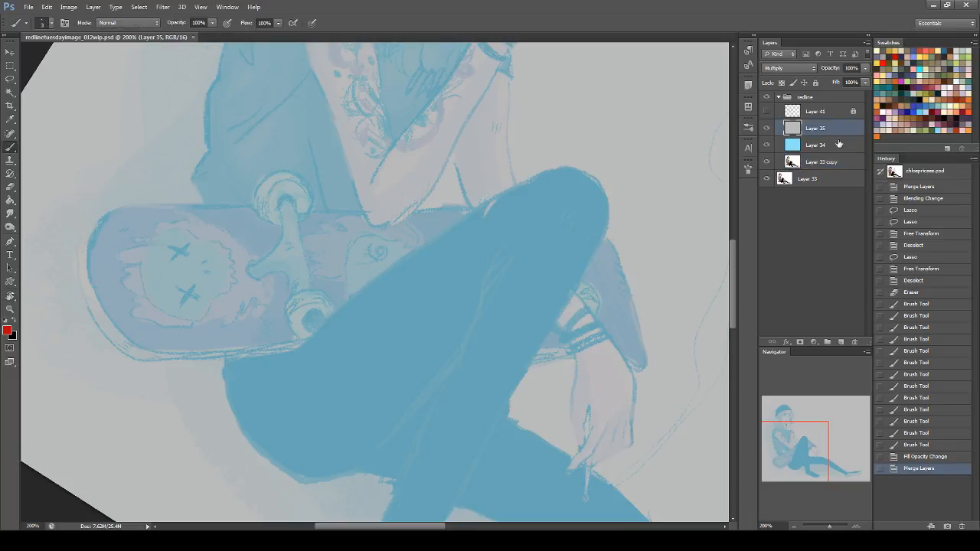
click(841, 342)
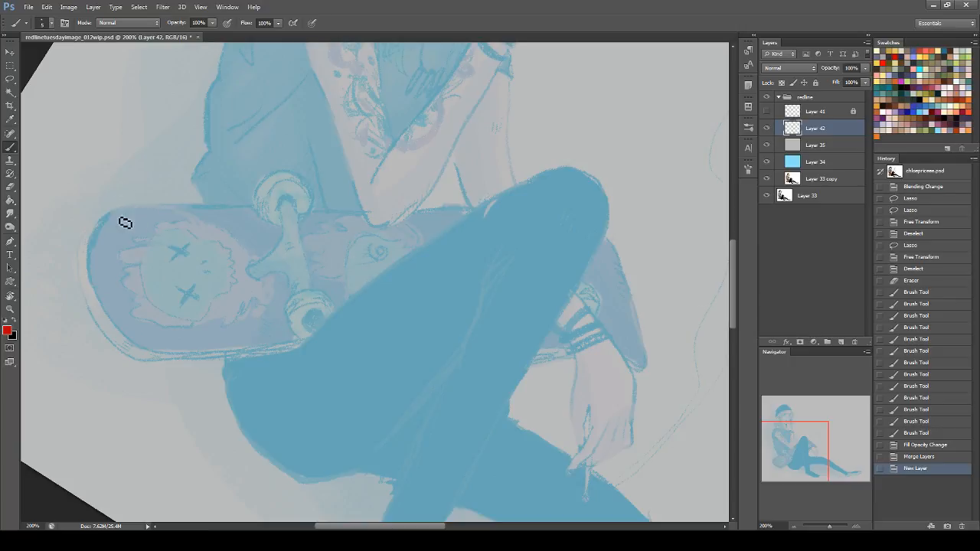
- Draw two parallel straight red guide lines along the skateboard's long edges, extending them past the raised knee
drag(126, 205, 286, 205)
drag(156, 353, 636, 353)
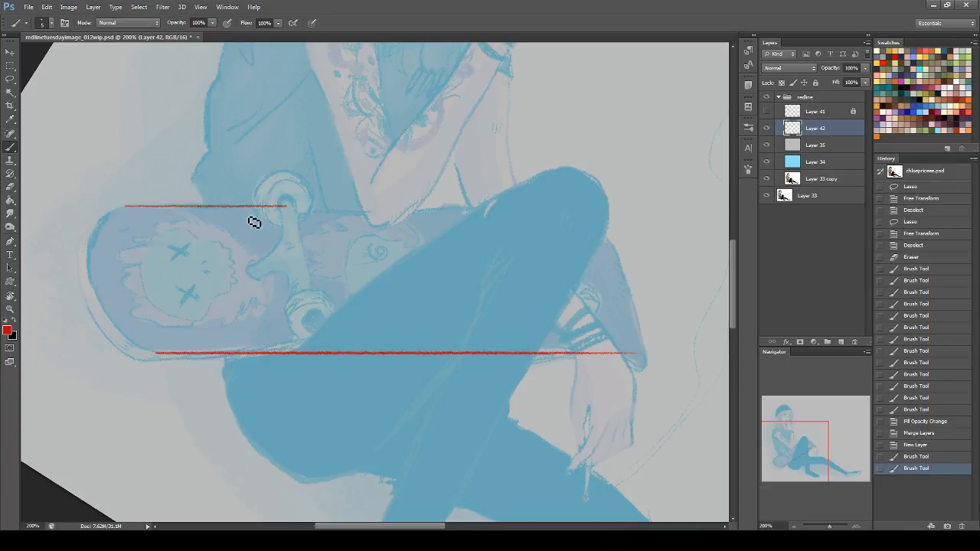
shift+click(588, 205)
key(ctrl+z)
mouse_move(274, 210)
mouse_down()
mouse_move(622, 182)
mouse_move(623, 208)
mouse_up()
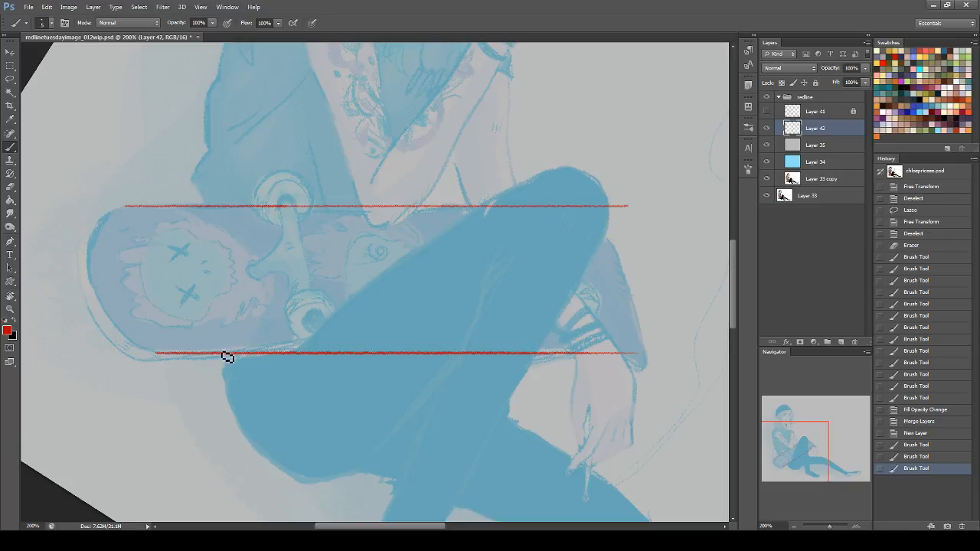
- Taper the two guide lines with Free Transform so they converge slightly toward the far end of the board
key(ctrl+t)
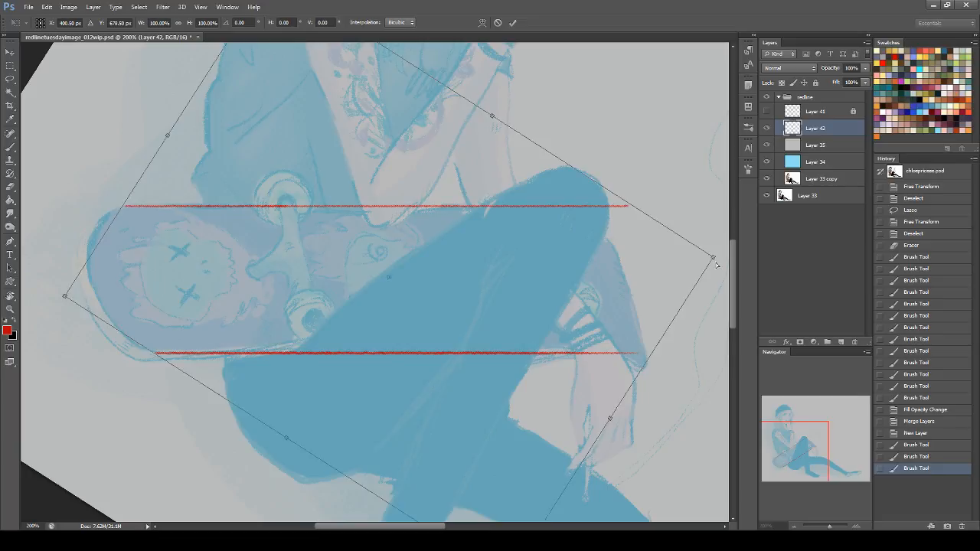
drag(712, 259, 685, 247)
key(Return)
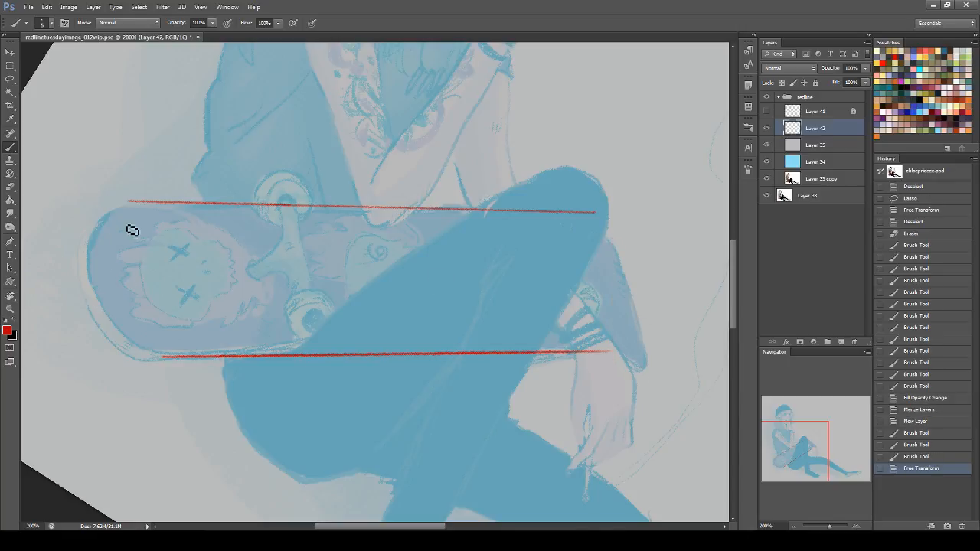
- On a new layer with the view upright, draw two parallel vertical red lines in the empty area beside the figure
drag(813, 452, 832, 452)
click(841, 343)
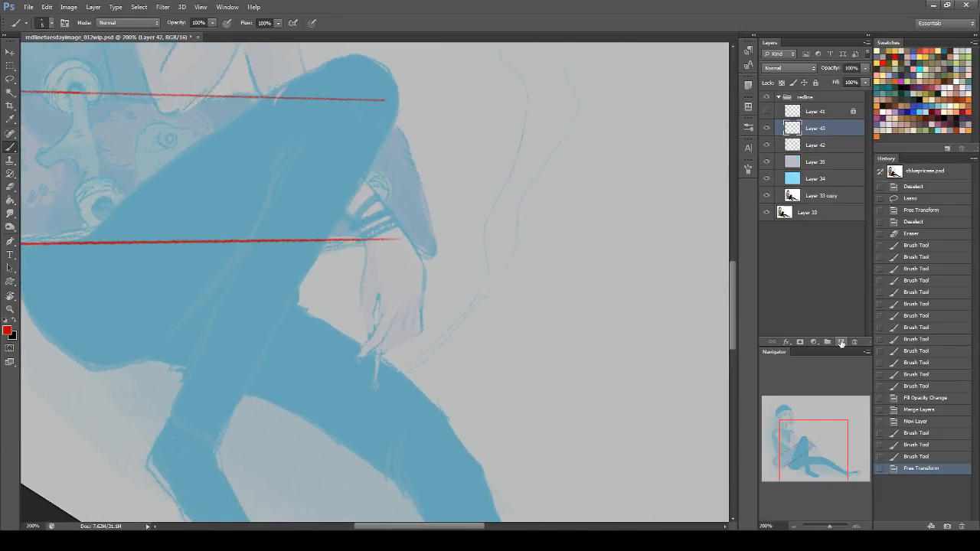
key(r)
drag(659, 247, 527, 121)
drag(795, 441, 818, 432)
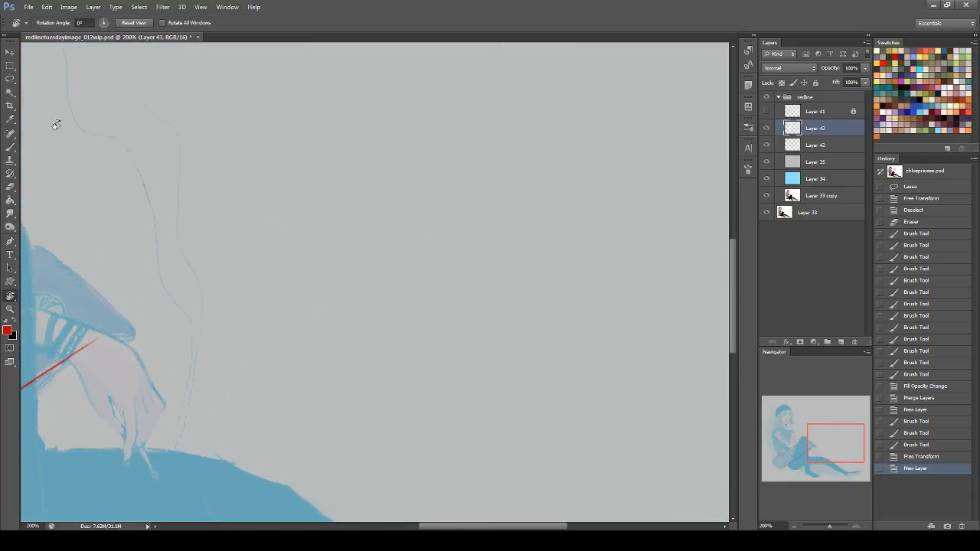
click(11, 148)
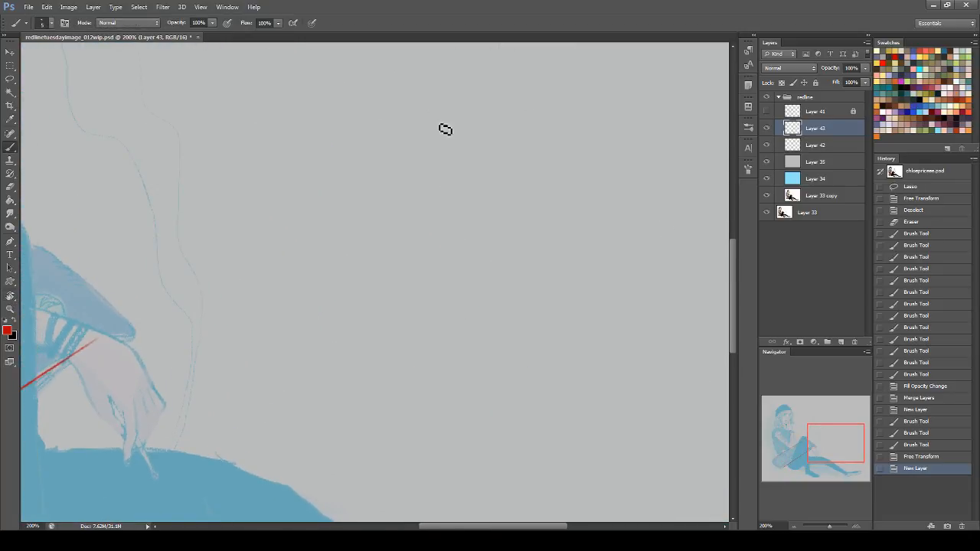
drag(429, 111, 406, 406)
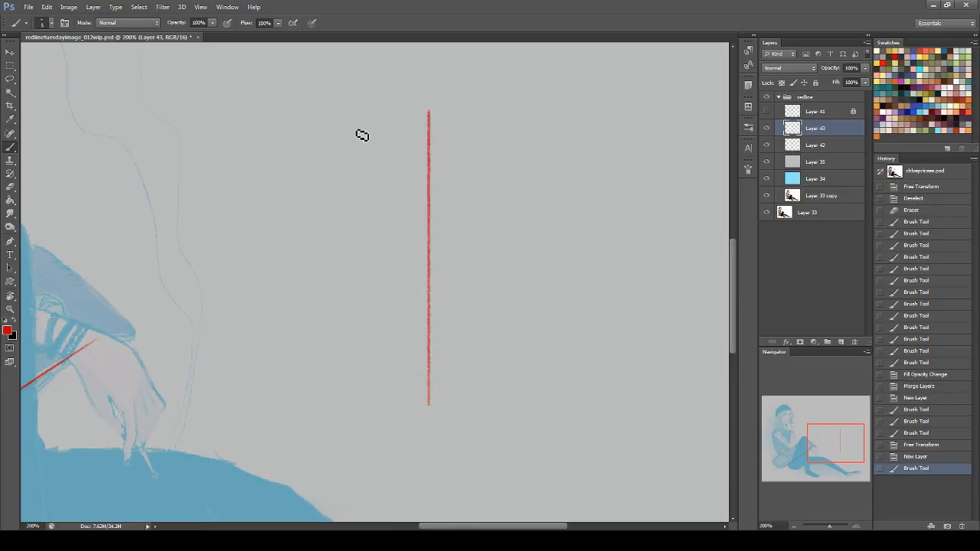
mouse_move(364, 121)
mouse_down()
mouse_move(421, 361)
mouse_move(421, 410)
mouse_up()
drag(414, 163, 415, 114)
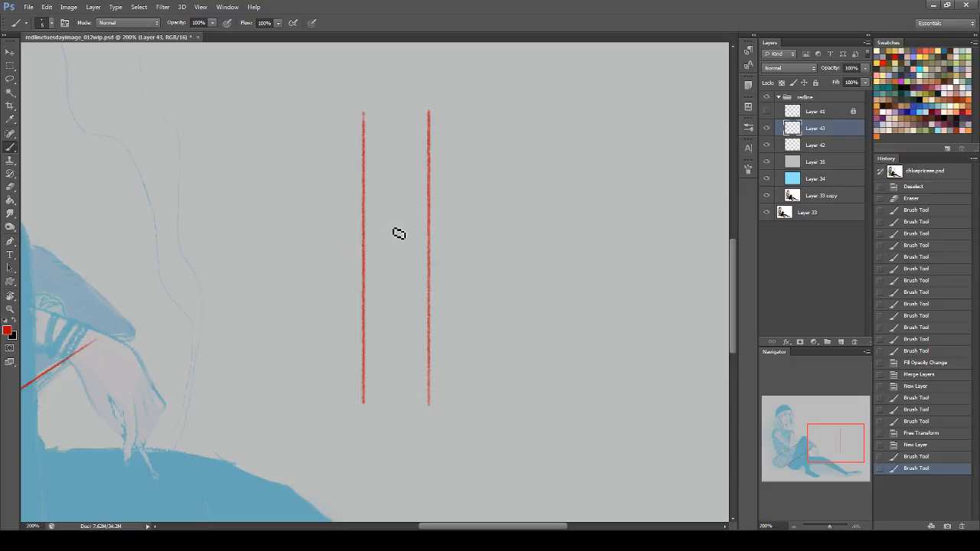
- Draw the rounded lower corner of the half board outline, extend its centre line, and add a horizontal line across the curve's start
mouse_move(366, 407)
mouse_down()
mouse_move(385, 446)
mouse_move(376, 431)
mouse_move(409, 452)
mouse_up()
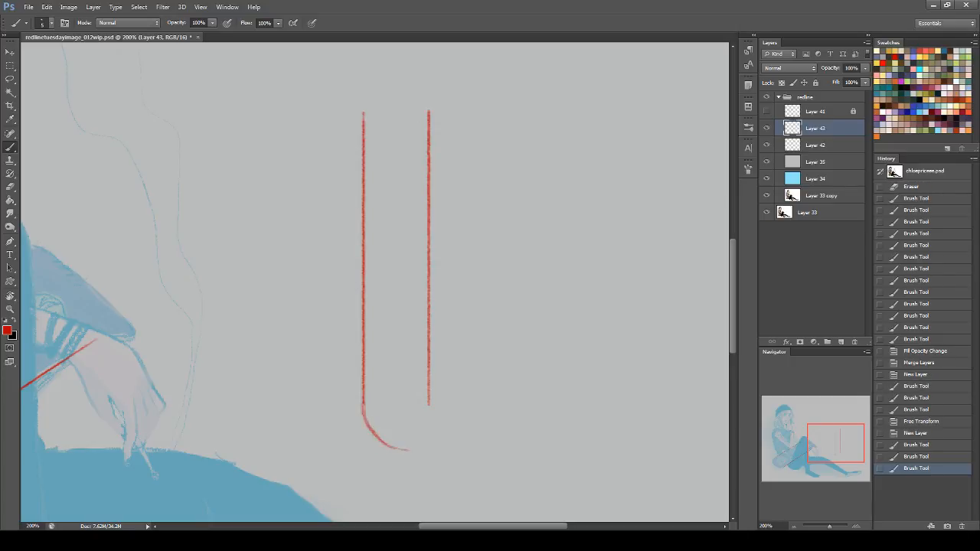
mouse_move(367, 423)
mouse_down()
mouse_move(383, 442)
mouse_move(443, 450)
mouse_up()
mouse_move(363, 401)
mouse_down()
mouse_move(457, 414)
mouse_move(431, 450)
mouse_up()
drag(437, 396, 443, 457)
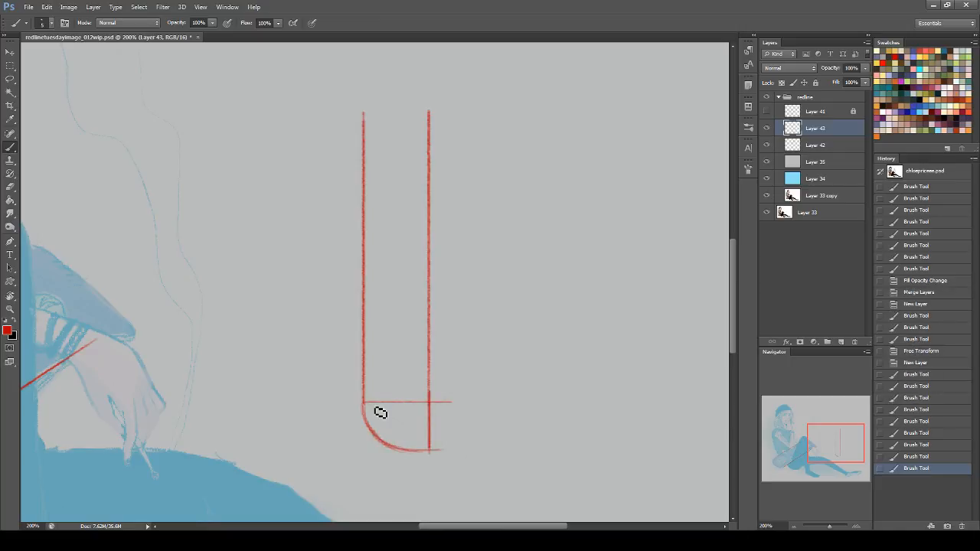
mouse_move(367, 405)
mouse_down()
mouse_move(369, 422)
mouse_move(401, 450)
mouse_move(440, 461)
mouse_move(443, 449)
mouse_up()
- Duplicate the half board outline layer and flip the copy horizontally with a width of -100%
drag(826, 131, 841, 342)
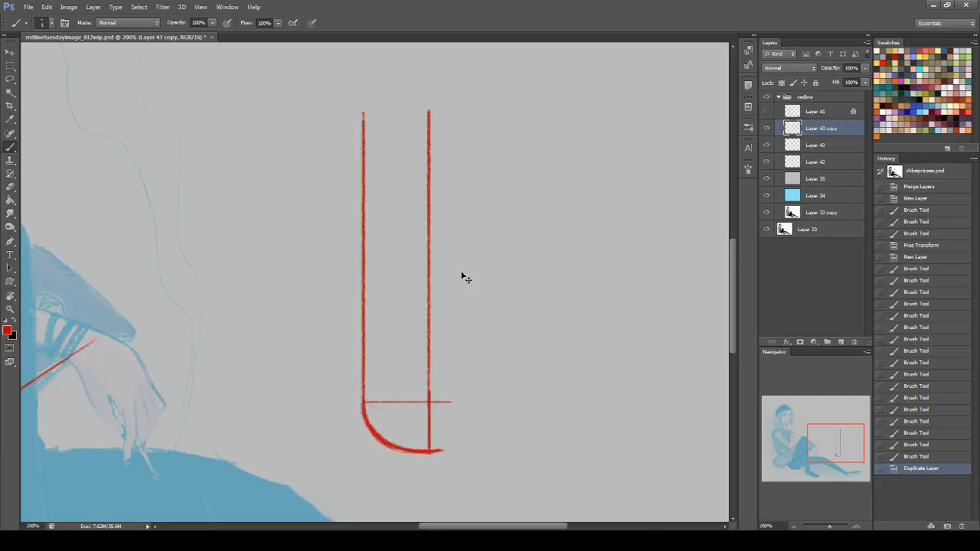
key(ctrl+t)
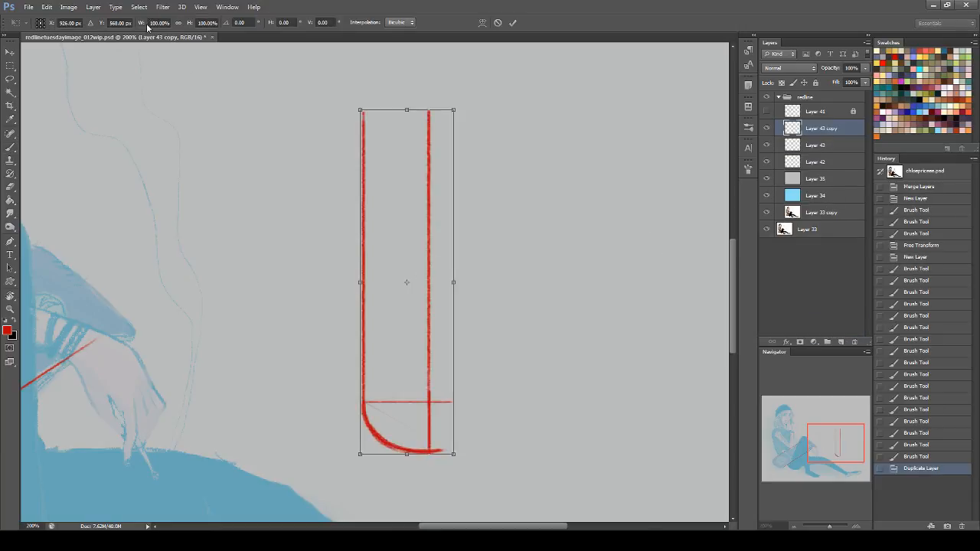
text(-100)
key(Return)
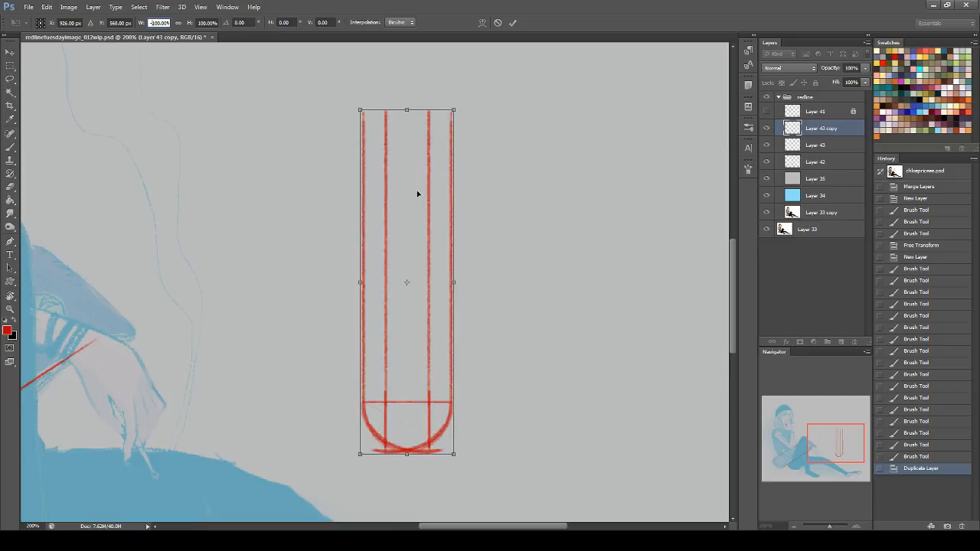
- Align the mirrored half with the original along the shared centre line and merge it down into one board outline
drag(420, 227, 454, 211)
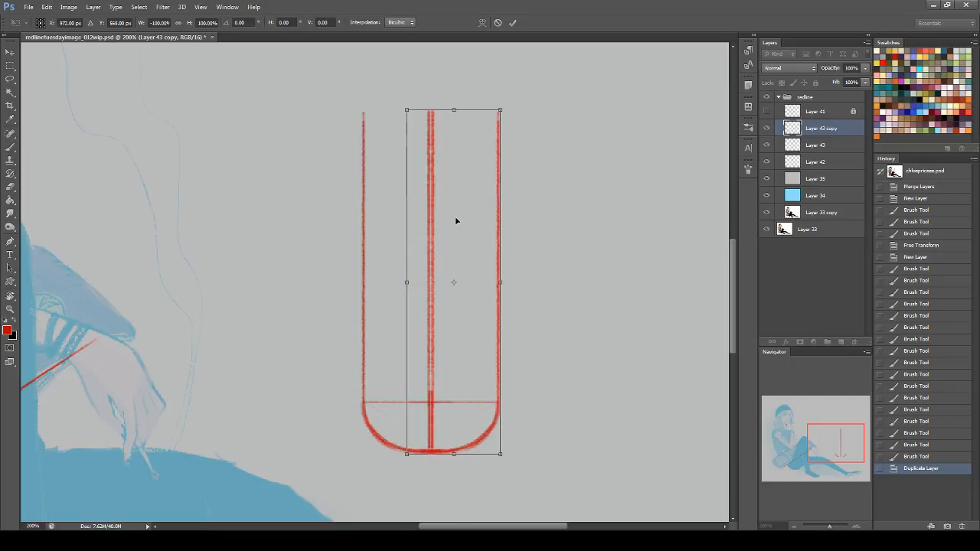
key(Left)
key(Left)
key(Left)
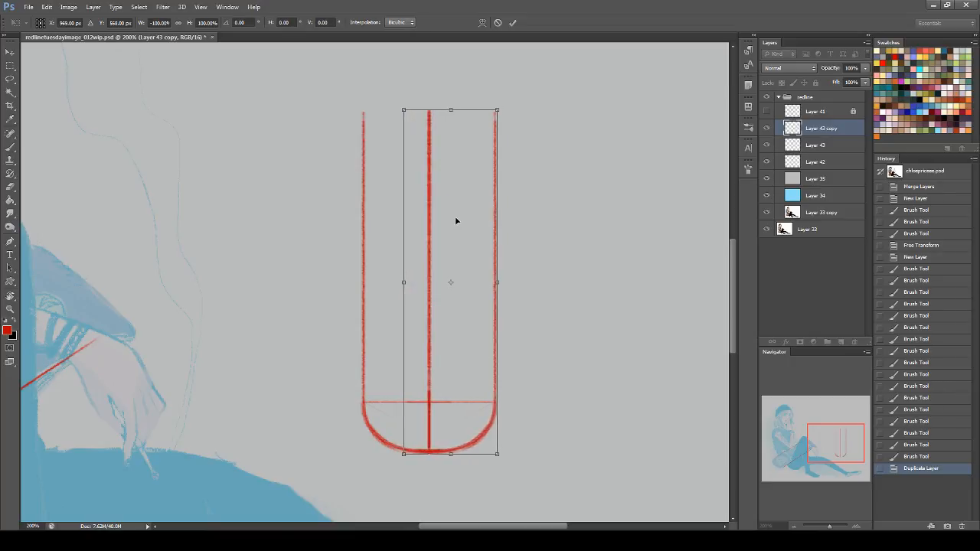
key(Return)
key(b)
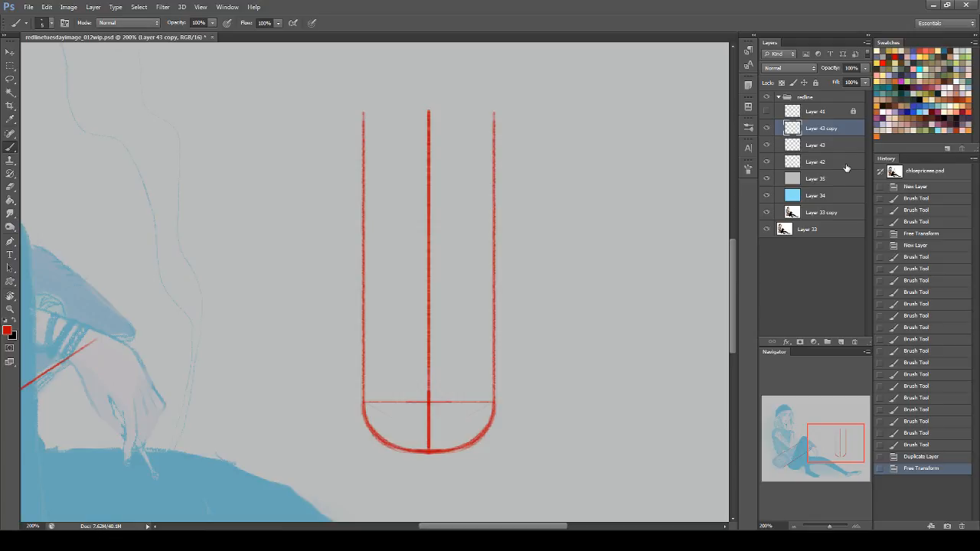
key(ctrl+e)
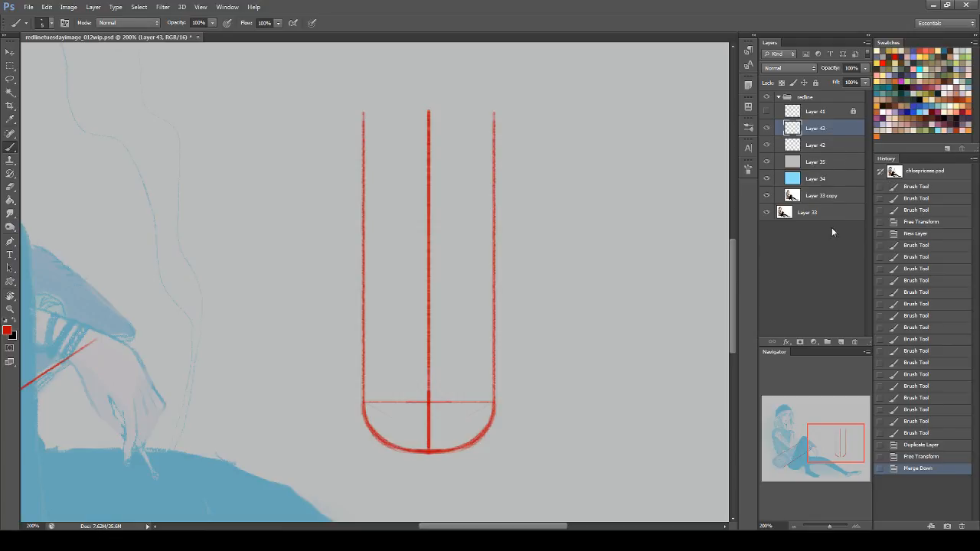
- Move the board outline over the skateboard and rotate it about 57° so its long edge follows the upper guide line
drag(842, 423, 820, 430)
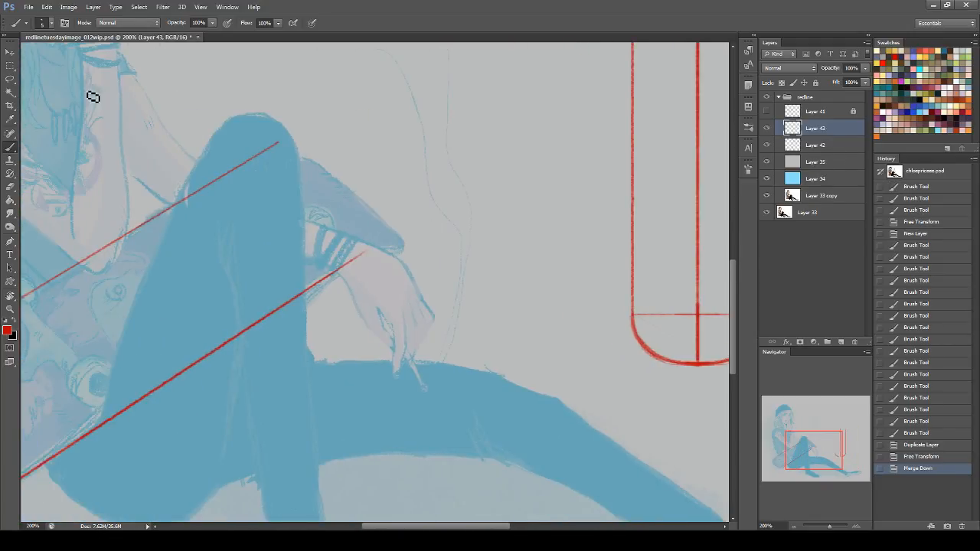
click(9, 55)
drag(651, 235, 183, 313)
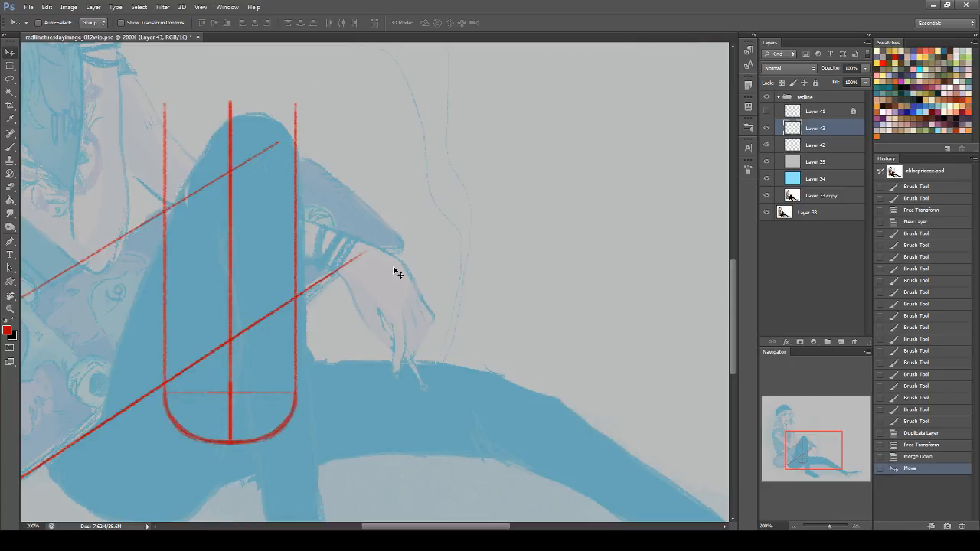
drag(818, 446, 793, 449)
drag(525, 298, 261, 316)
key(ctrl+t)
drag(530, 323, 322, 421)
drag(203, 270, 236, 327)
drag(609, 322, 593, 298)
drag(343, 308, 330, 297)
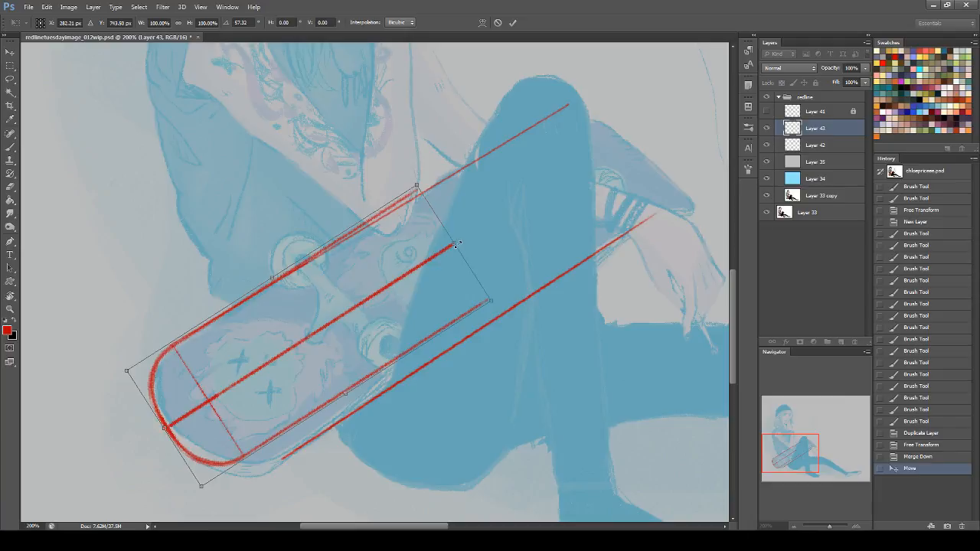
- Stretch the outline to about 148% length and 122% width, skewing its corners to fit between the converging guide lines
drag(464, 242, 598, 164)
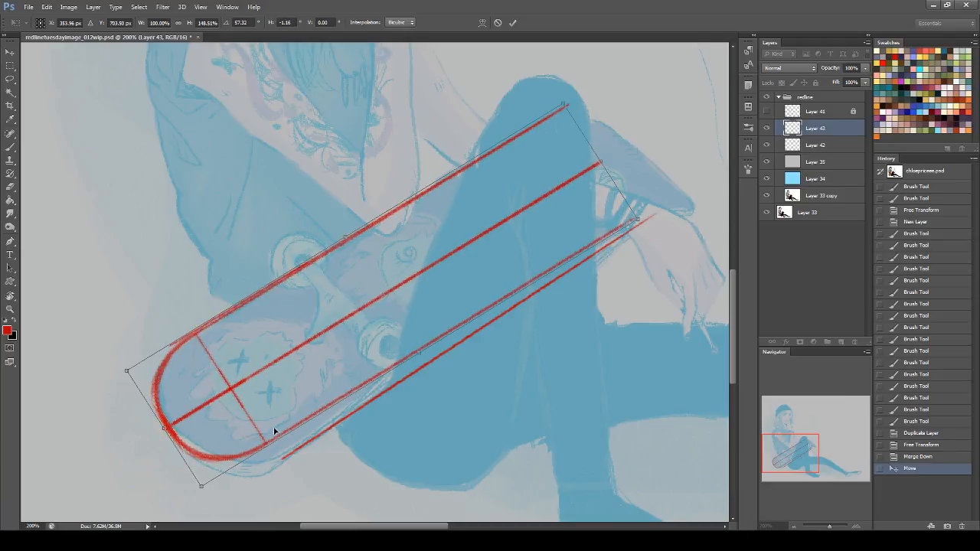
drag(199, 488, 228, 501)
drag(124, 372, 122, 369)
drag(640, 225, 652, 221)
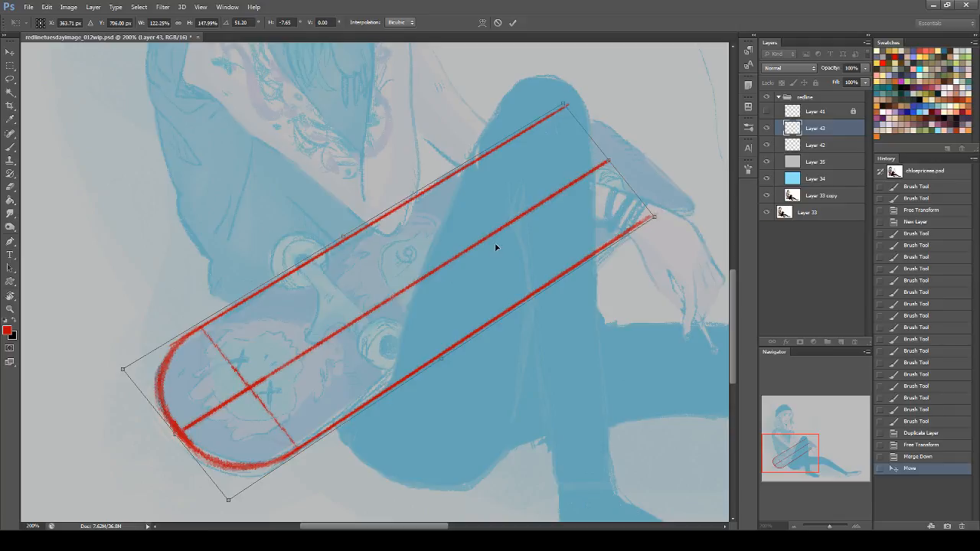
key(Return)
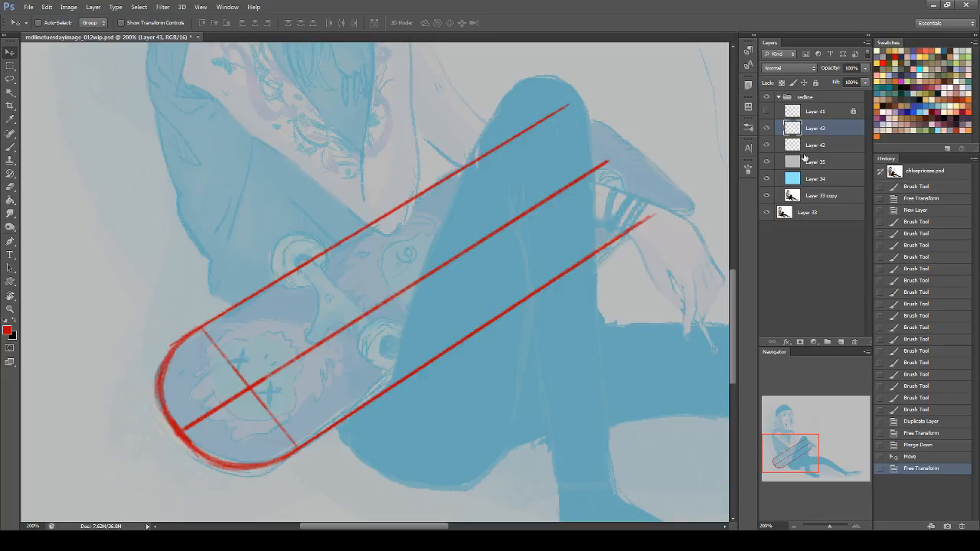
- Merge the board outline and guide line layers into one layer and duplicate the merged layer
shift+click(833, 151)
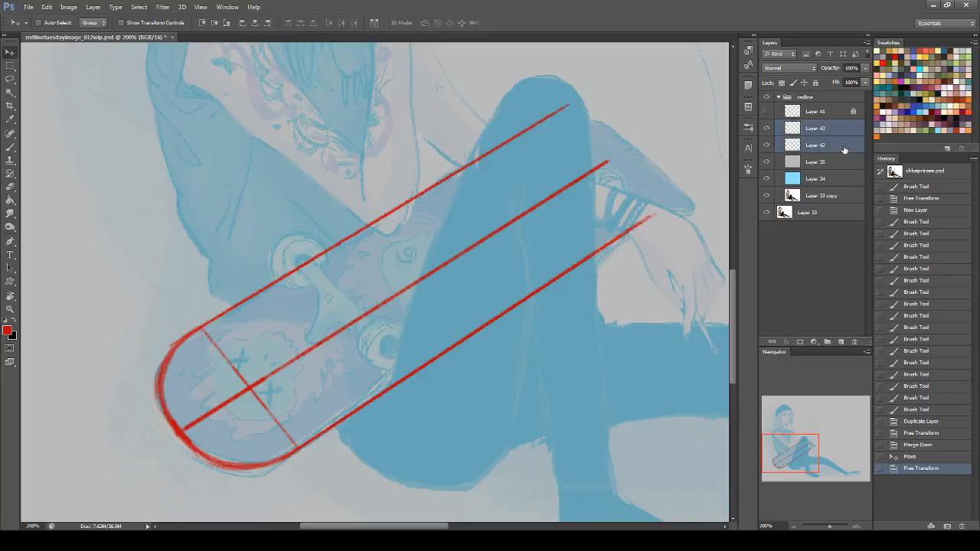
key(ctrl+e)
drag(839, 130, 813, 135)
click(769, 128)
click(769, 129)
drag(837, 124, 842, 341)
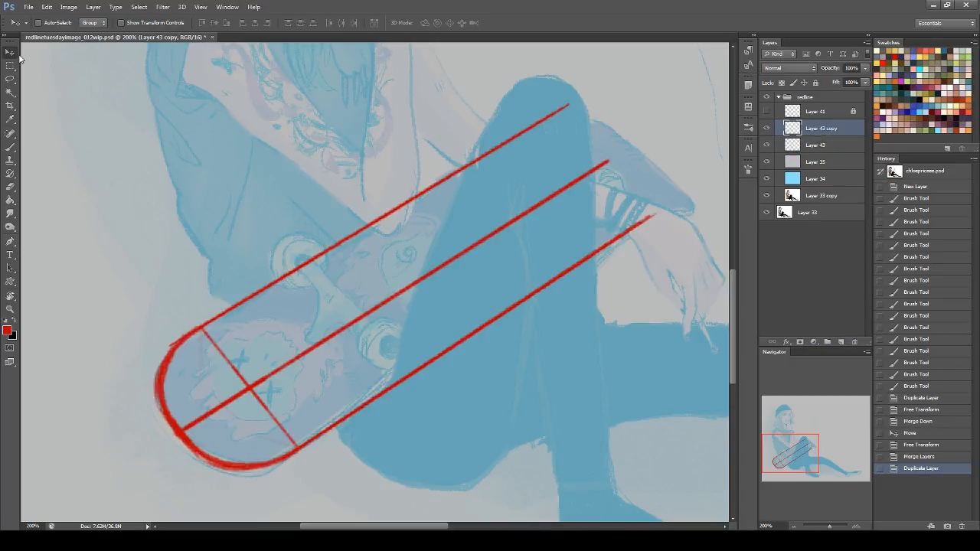
key(Down)
key(Down)
key(Down)
key(Down)
key(Down)
key(Down)
key(Down)
key(Down)
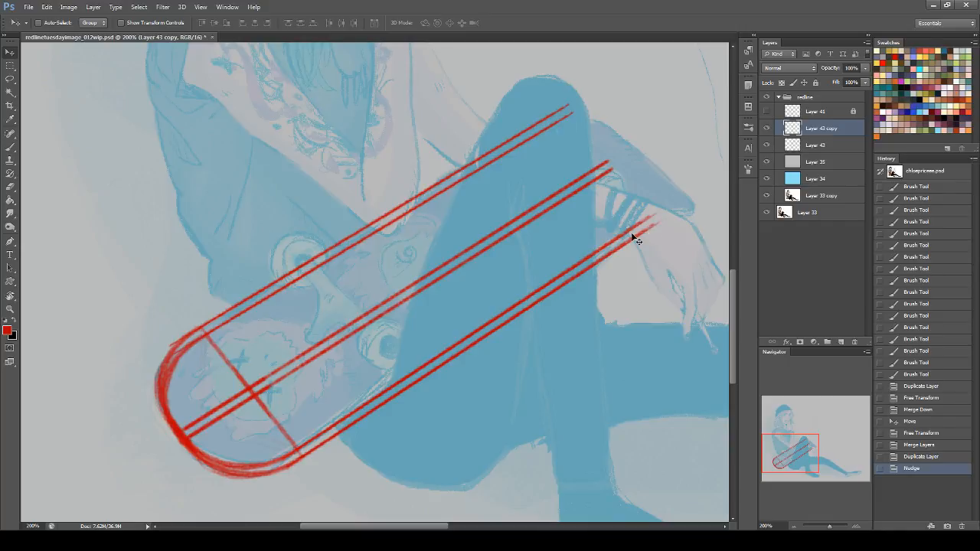
key(ctrl+z)
- Offset the duplicate slightly below the original and erase its inner lines and upper edges, keeping only the lower thickness edge
drag(473, 370, 473, 375)
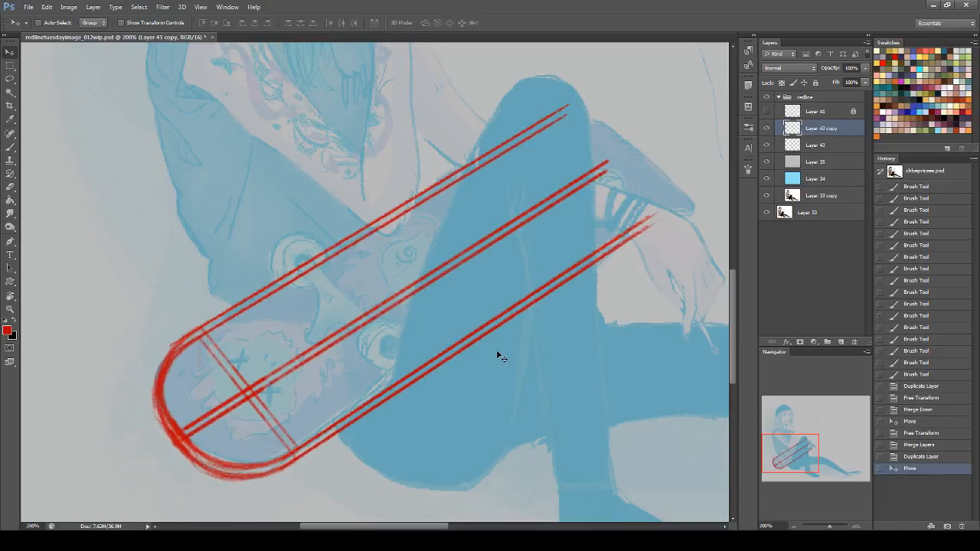
click(10, 186)
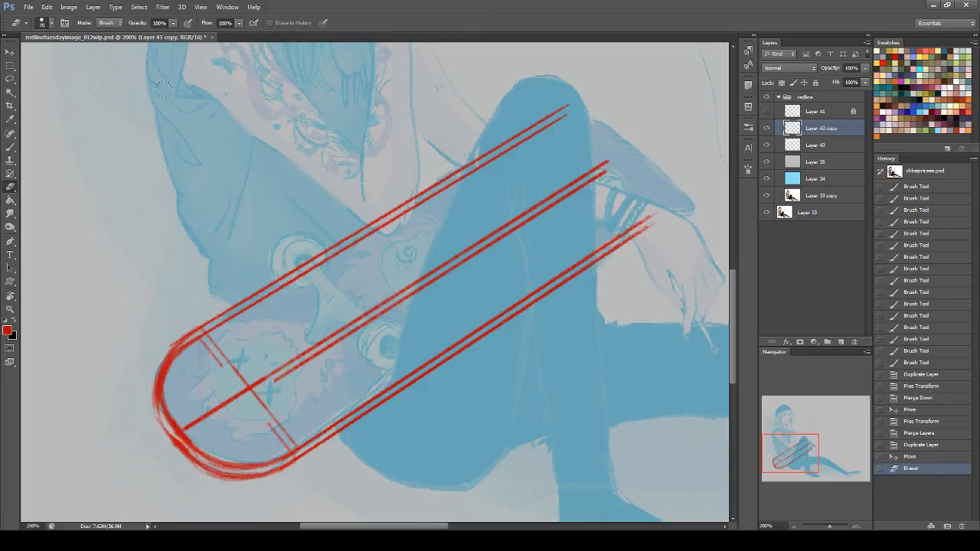
click(46, 23)
drag(116, 316, 112, 81)
click(73, 271)
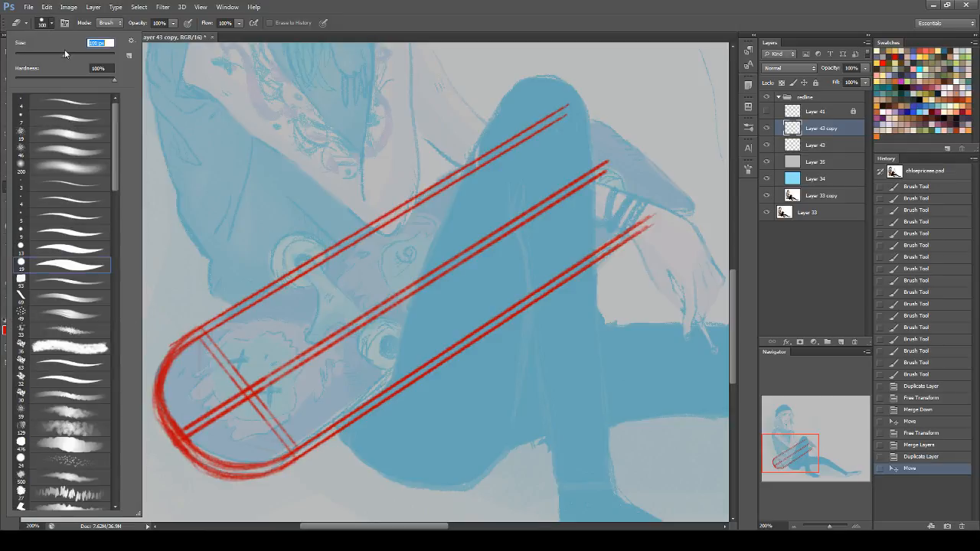
mouse_move(215, 334)
mouse_down()
mouse_move(203, 384)
mouse_move(172, 342)
mouse_up()
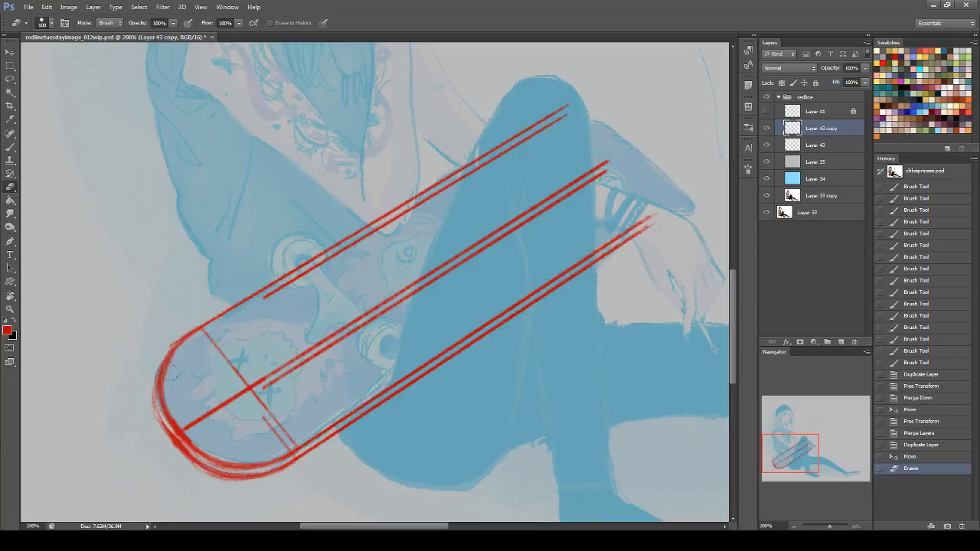
drag(185, 384, 221, 370)
mouse_move(264, 298)
mouse_down()
mouse_move(329, 259)
mouse_move(446, 274)
mouse_move(608, 170)
mouse_up()
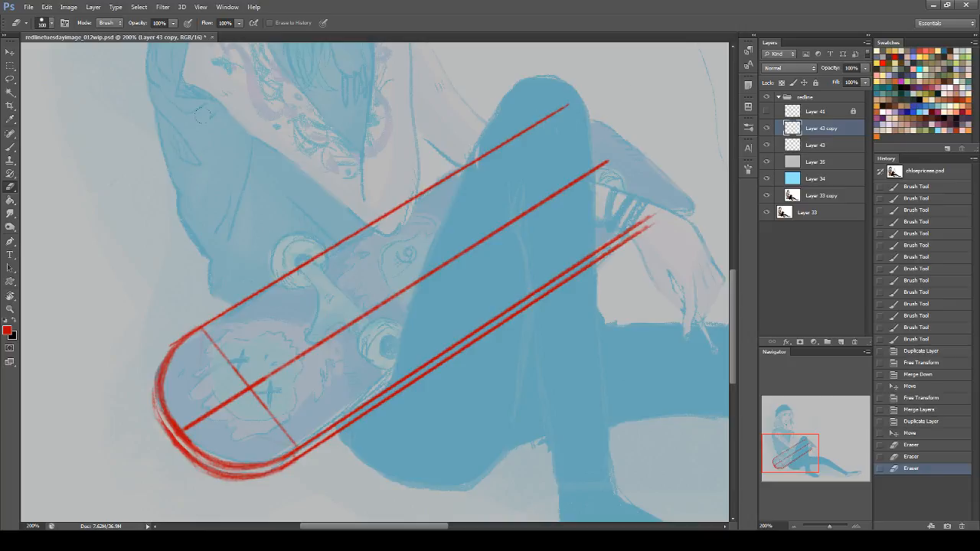
- Merge both outline layers and fill the rim around the rounded near end with a 34 px red brush
shift+click(823, 144)
key(ctrl+e)
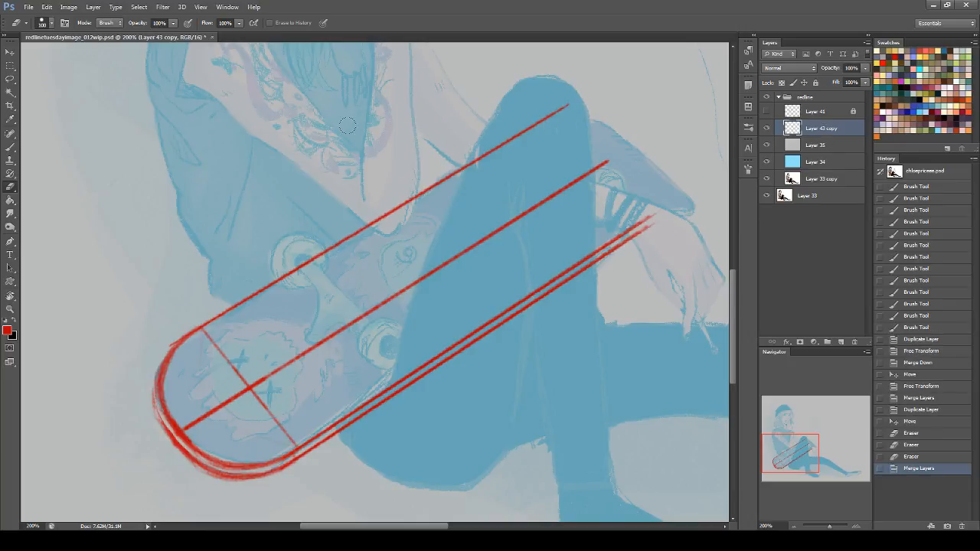
click(10, 145)
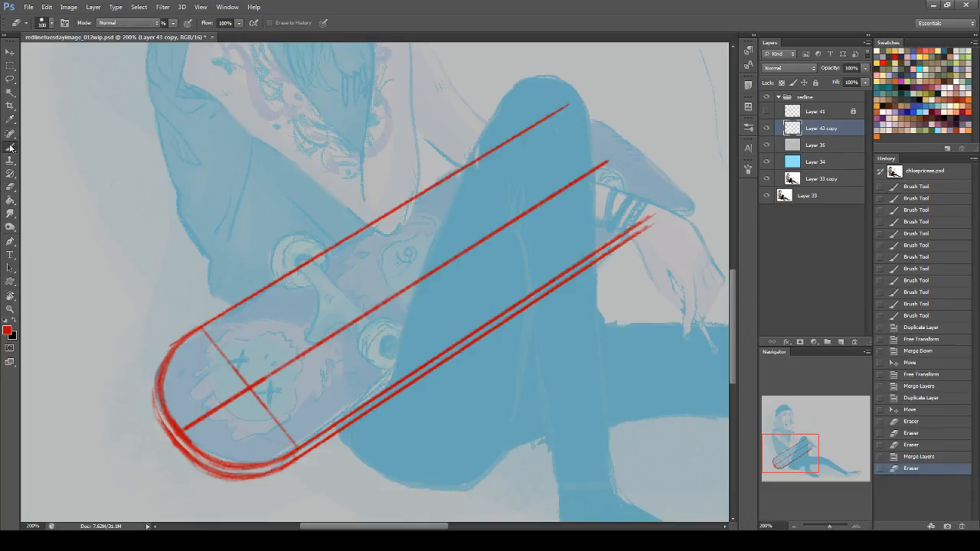
click(43, 23)
click(80, 118)
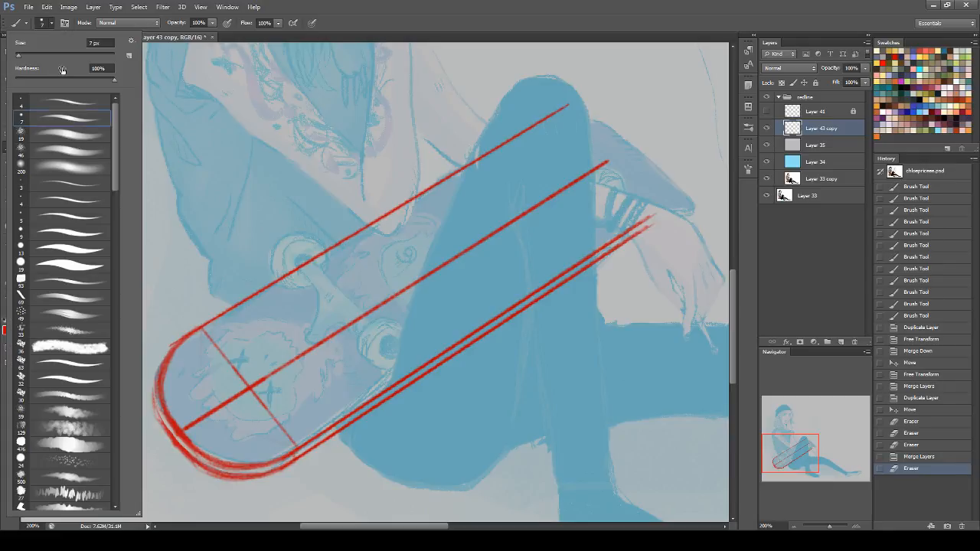
click(33, 57)
click(147, 389)
mouse_move(198, 450)
mouse_down()
mouse_move(255, 458)
mouse_move(313, 451)
mouse_move(334, 437)
mouse_up()
- Erase the excess red outside the rounded rim and shorten the far end of the board's upper edge line
click(7, 189)
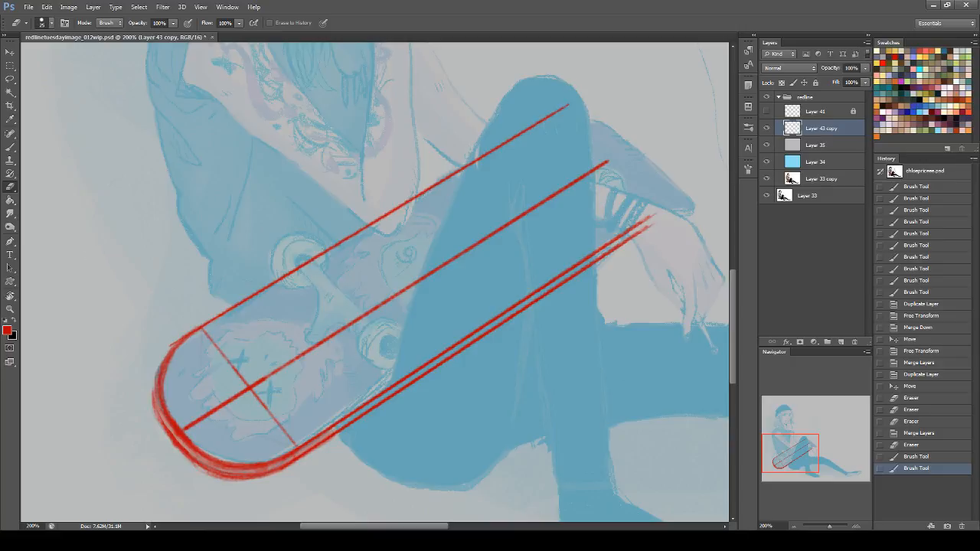
mouse_move(150, 400)
mouse_down()
mouse_move(203, 472)
mouse_move(233, 479)
mouse_move(194, 462)
mouse_move(252, 480)
mouse_move(222, 480)
mouse_move(278, 483)
mouse_move(179, 458)
mouse_move(282, 476)
mouse_up()
mouse_move(191, 460)
mouse_down()
mouse_move(252, 480)
mouse_move(265, 475)
mouse_move(246, 471)
mouse_move(300, 475)
mouse_up()
key(ctrl+z)
mouse_move(241, 482)
mouse_down()
mouse_move(303, 472)
mouse_move(196, 467)
mouse_up()
mouse_move(151, 377)
mouse_down()
mouse_move(156, 420)
mouse_move(149, 384)
mouse_move(164, 427)
mouse_move(157, 377)
mouse_up()
drag(153, 394, 163, 347)
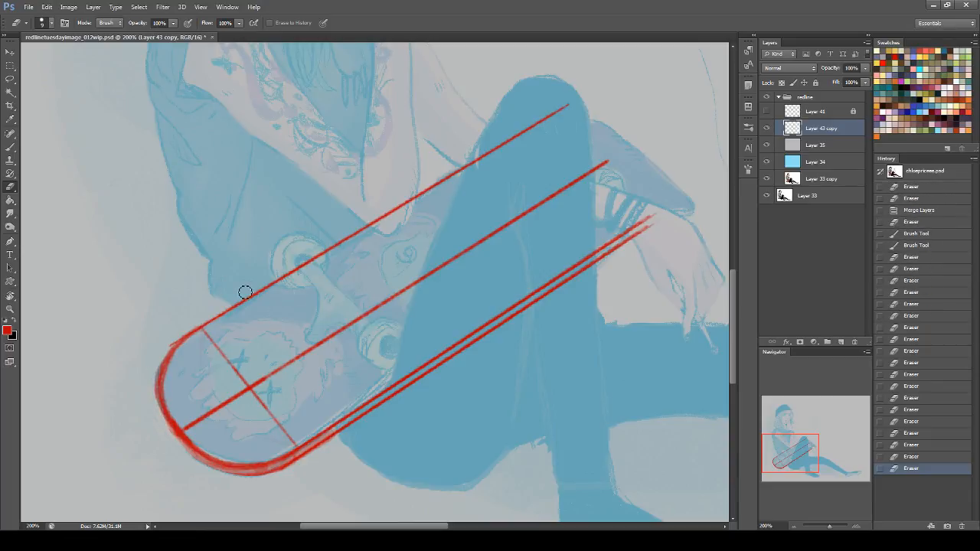
drag(549, 115, 555, 92)
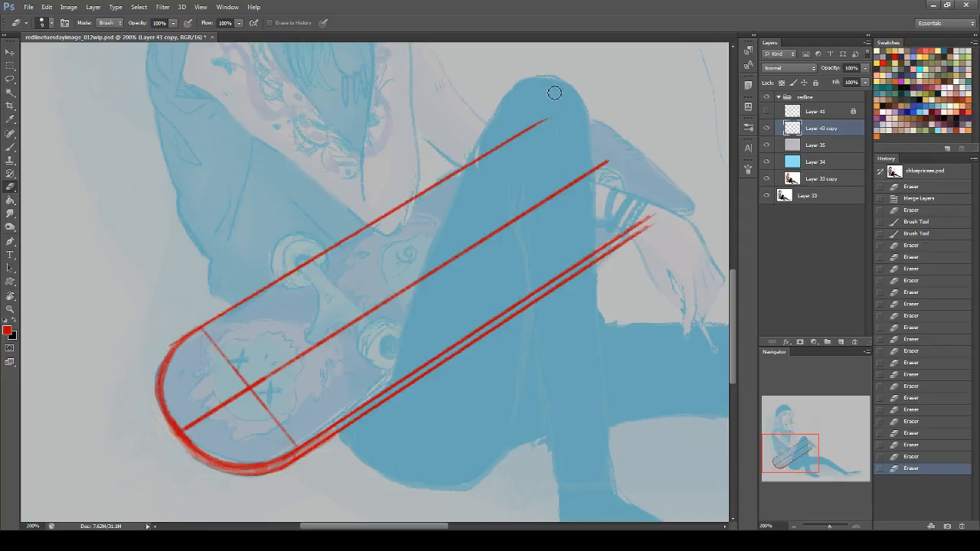
- Draw the fold line and outer edges of the board's kicked-up far end with a thin red brush, and erase the corner overshoot
click(10, 147)
click(51, 23)
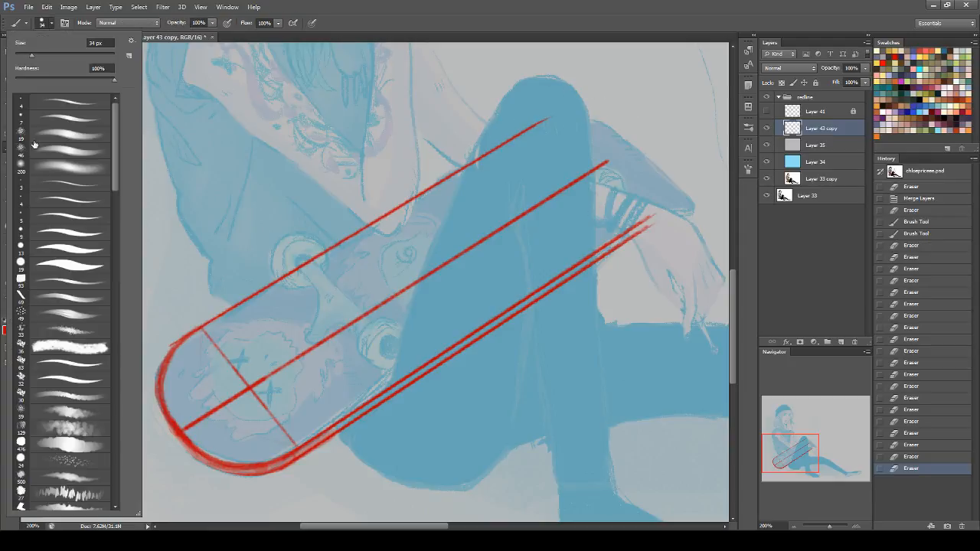
drag(115, 182, 115, 242)
scroll(107, 462, up, 10)
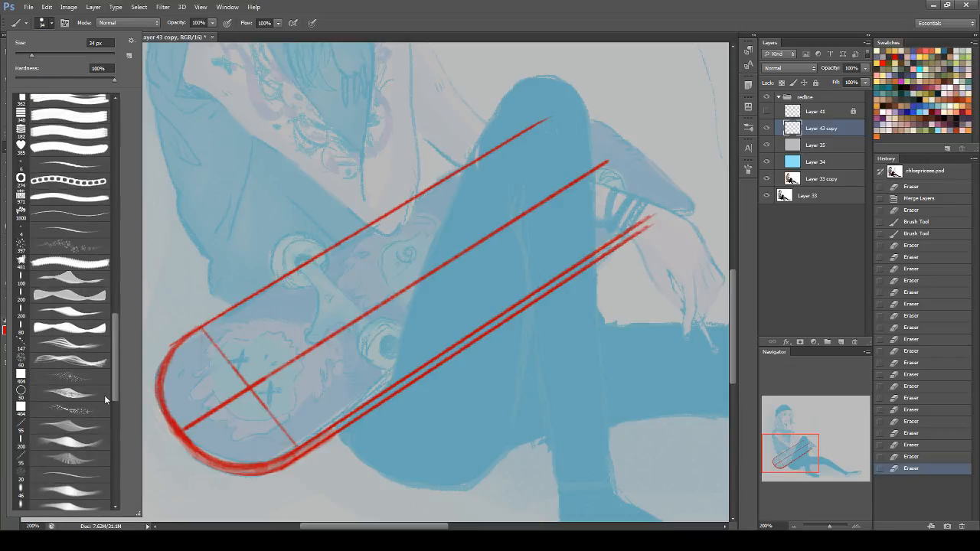
scroll(117, 354, up, 5)
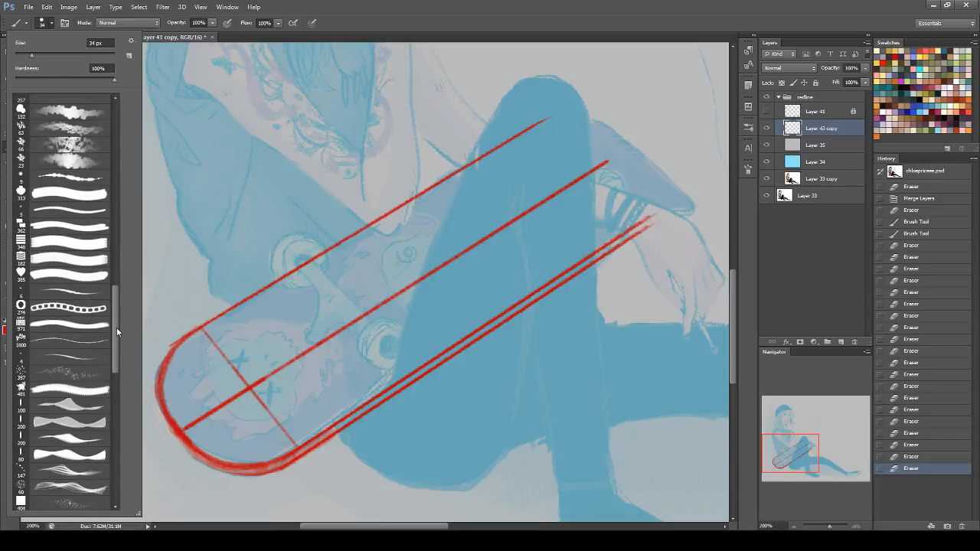
click(88, 293)
click(529, 14)
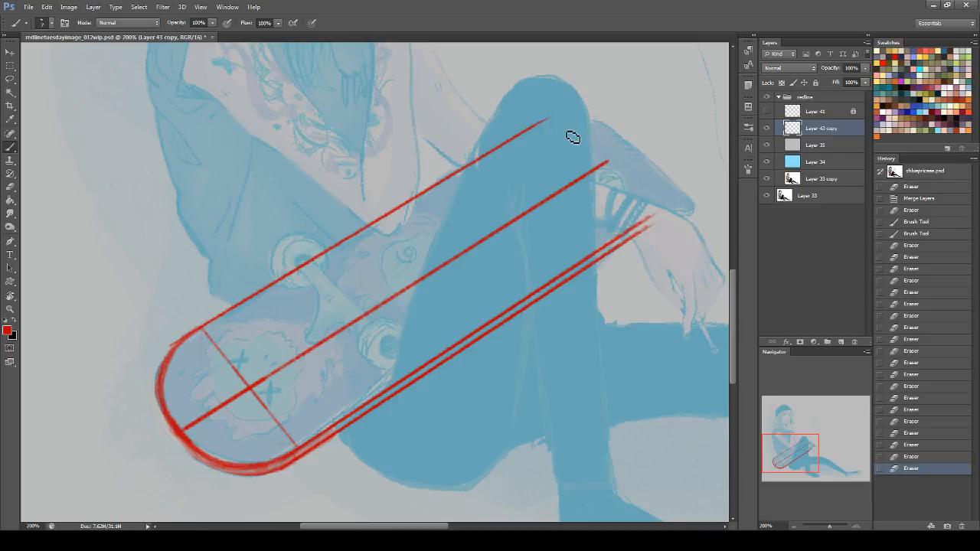
shift+click(609, 163)
drag(552, 117, 644, 134)
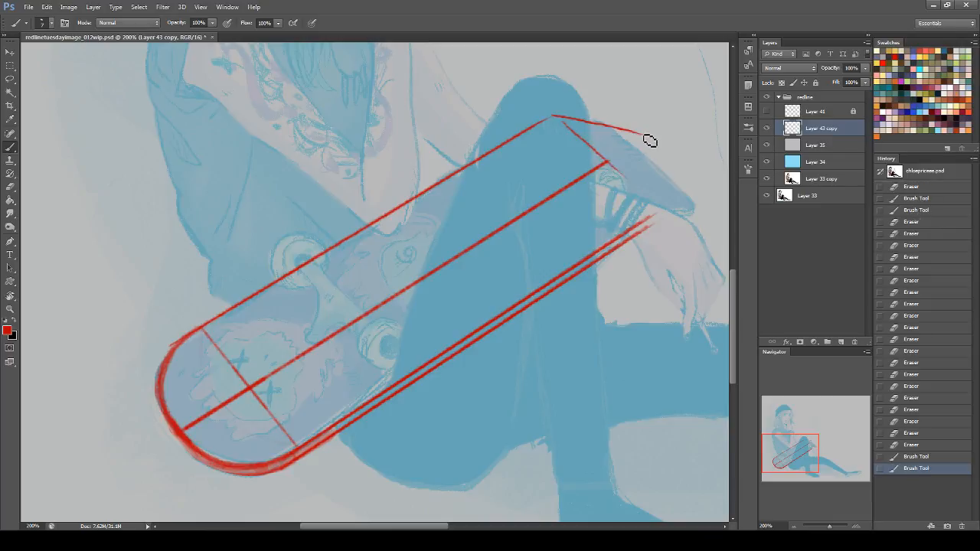
mouse_move(552, 116)
mouse_down()
mouse_move(632, 132)
mouse_move(614, 131)
mouse_move(669, 181)
mouse_up()
drag(612, 127, 715, 220)
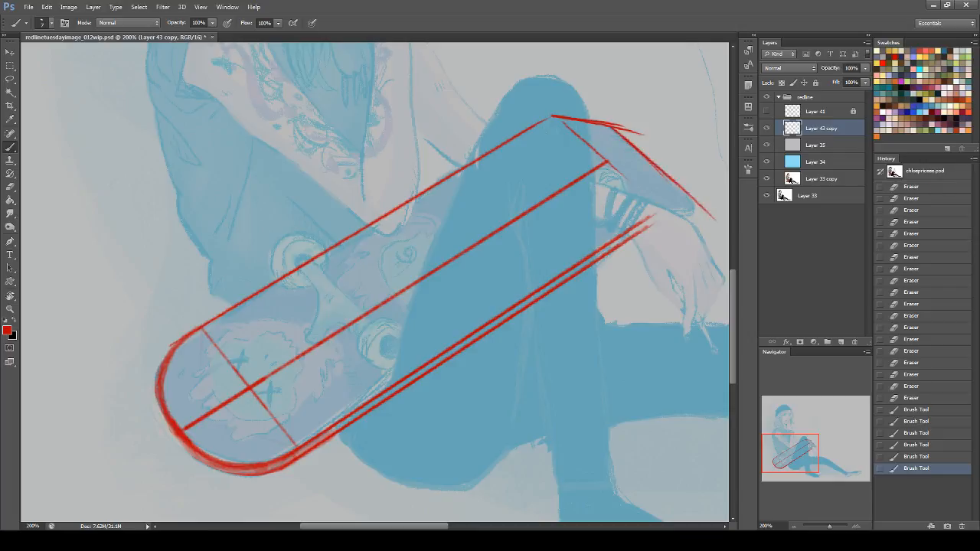
click(11, 187)
mouse_move(633, 131)
mouse_down()
mouse_move(620, 127)
mouse_move(638, 135)
mouse_move(635, 124)
mouse_up()
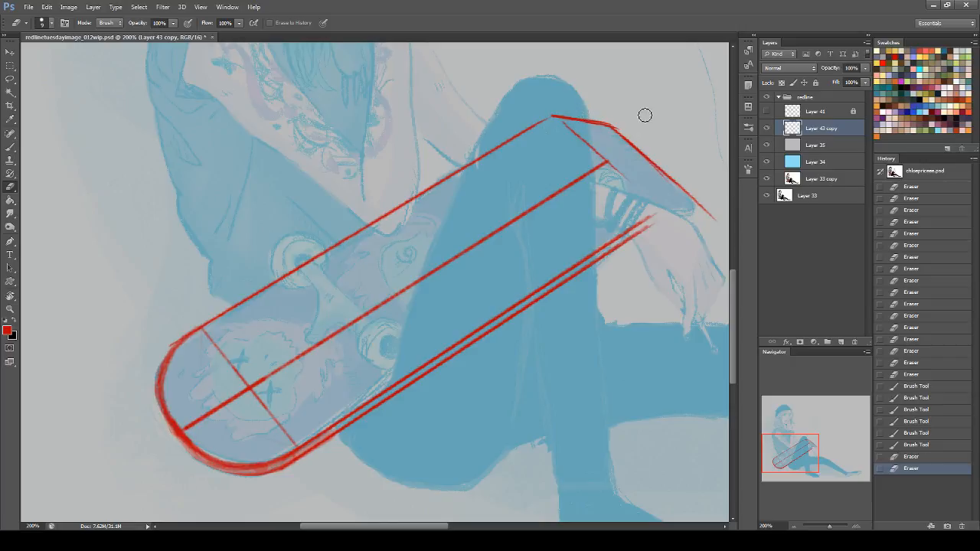
- Join the board's double lower edge to the tip of the kicked-up end with two red lines, and erase the overshooting ends
click(10, 147)
mouse_move(708, 212)
mouse_down()
mouse_move(612, 235)
mouse_move(651, 218)
mouse_up()
key(ctrl+z)
mouse_move(710, 210)
mouse_down()
mouse_move(660, 217)
mouse_move(716, 203)
mouse_up()
key(ctrl+z)
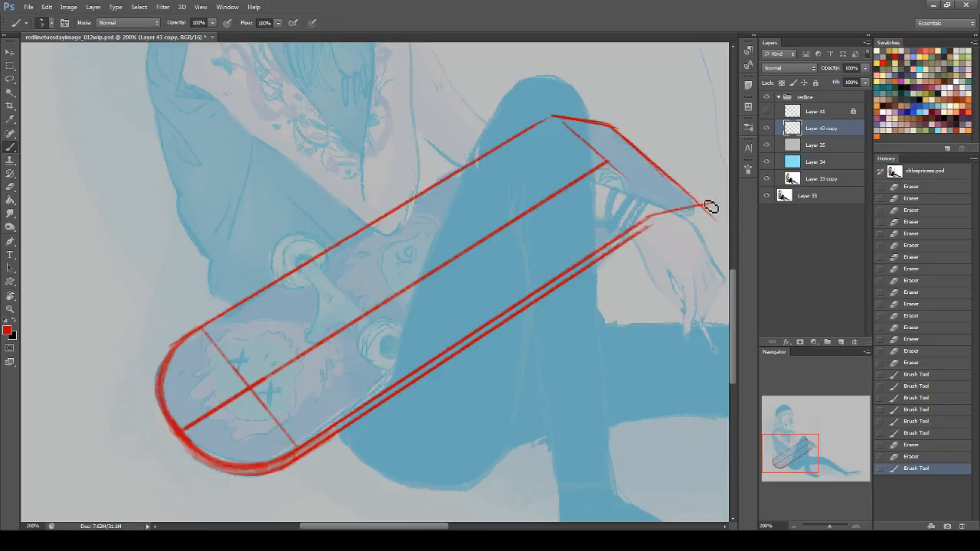
drag(652, 229, 712, 210)
key(ctrl+z)
drag(660, 226, 704, 213)
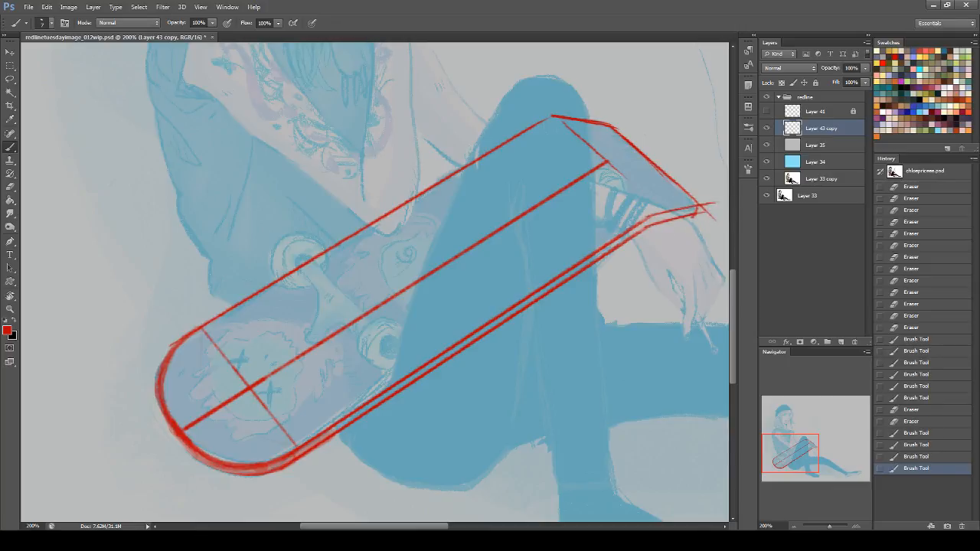
drag(703, 210, 709, 204)
click(11, 187)
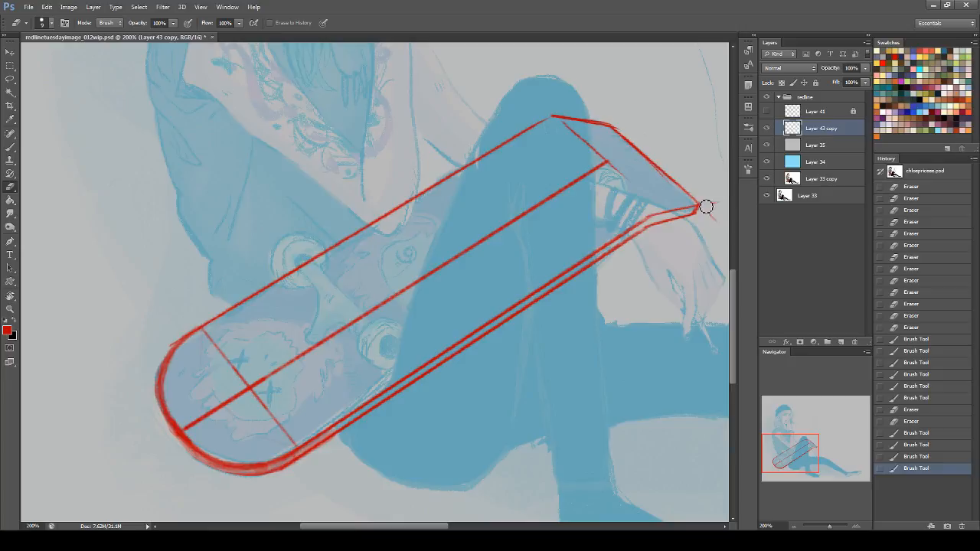
drag(713, 197, 714, 226)
drag(577, 114, 640, 116)
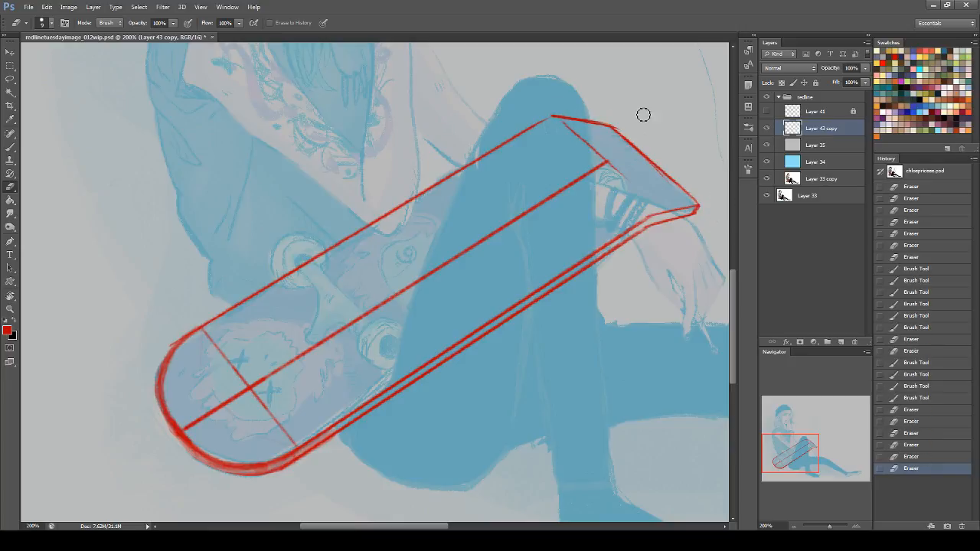
- Extend the centre line across the kicked-up end and mark a short tick on it near the front truck
click(11, 147)
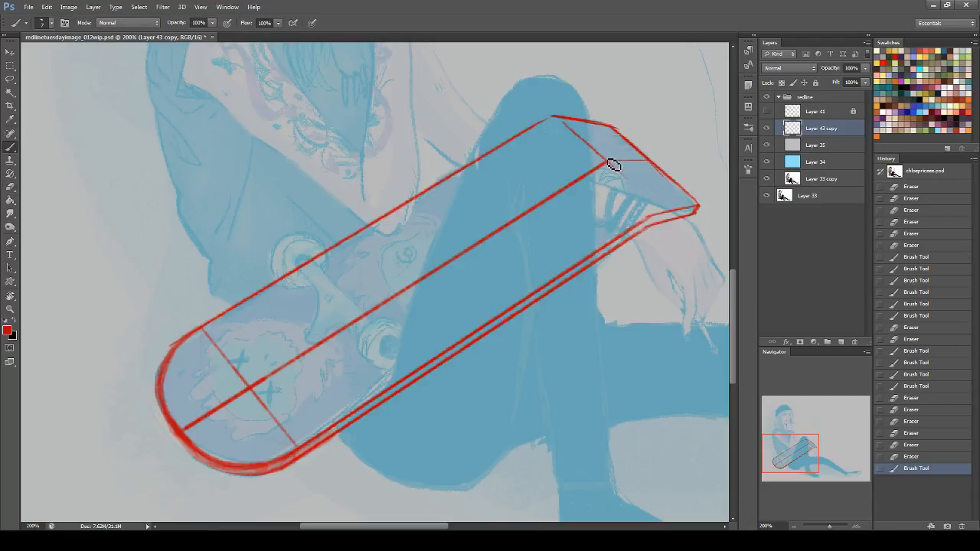
drag(609, 160, 645, 160)
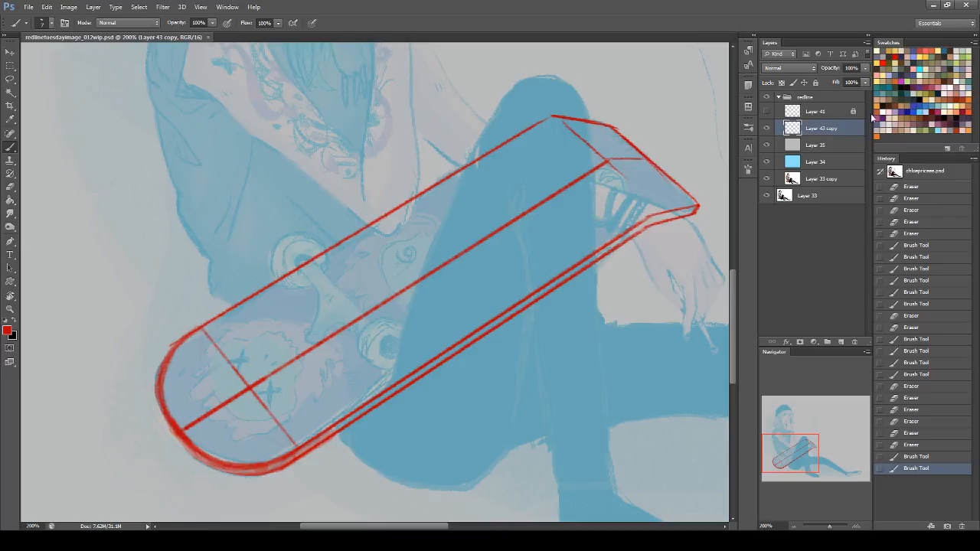
drag(314, 341, 324, 350)
drag(314, 340, 325, 351)
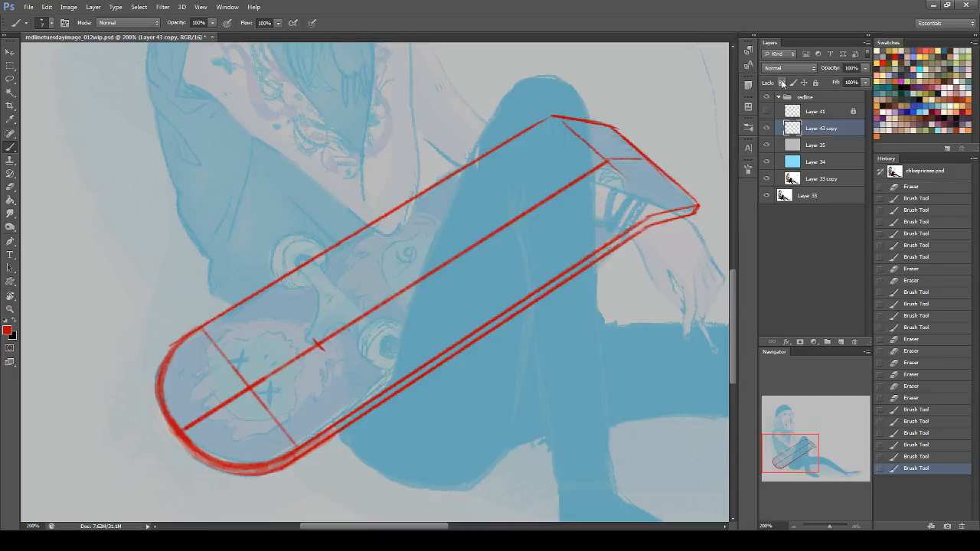
- Compare the redline with the original artwork and add a Multiply layer above the skateboard outline
click(767, 97)
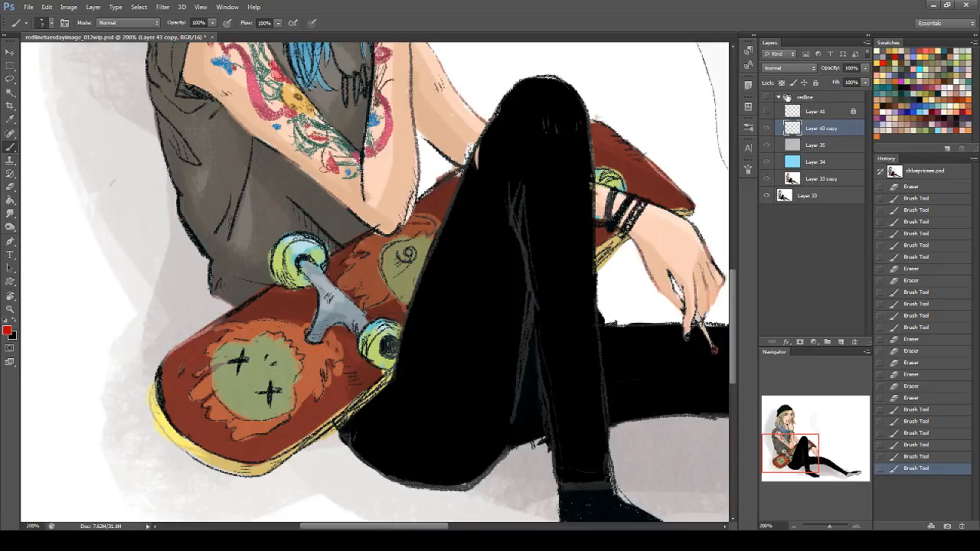
click(767, 97)
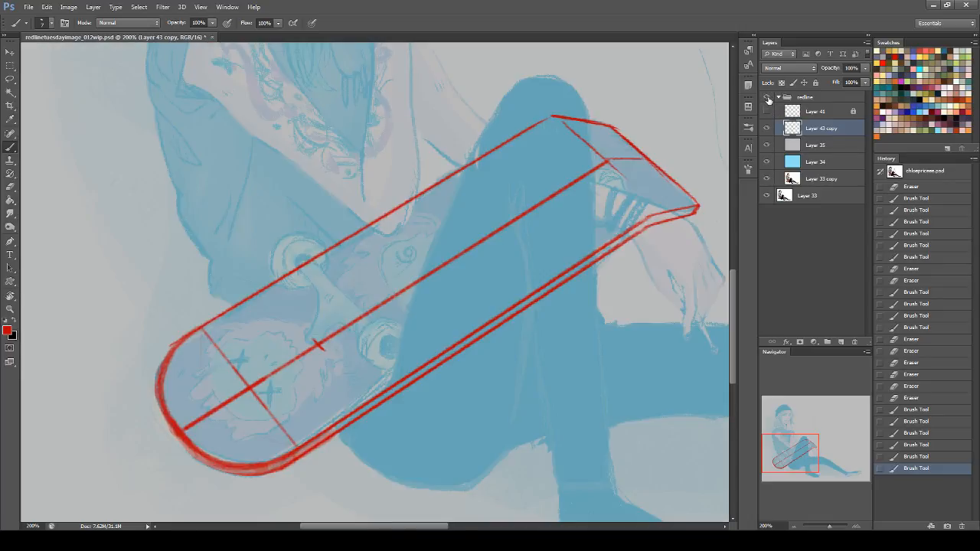
click(841, 342)
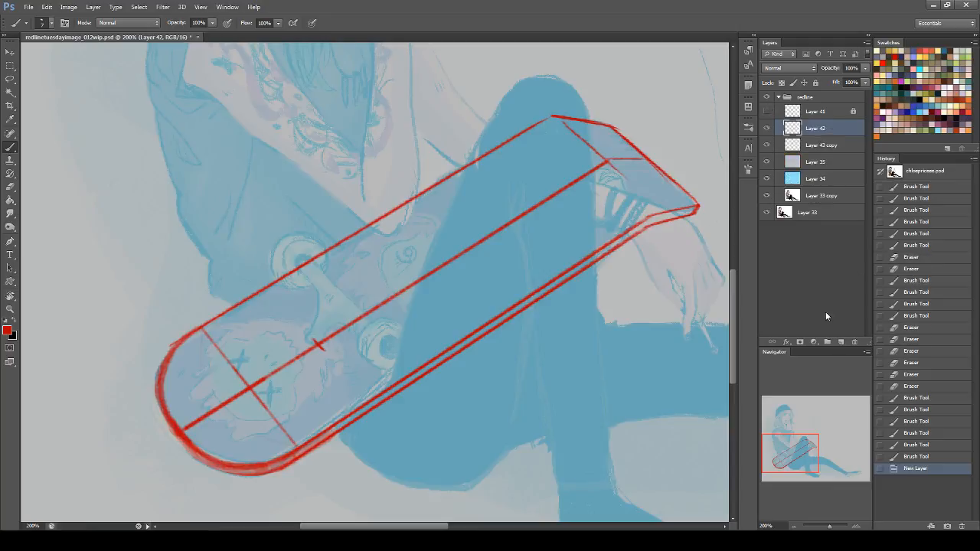
click(792, 67)
click(770, 115)
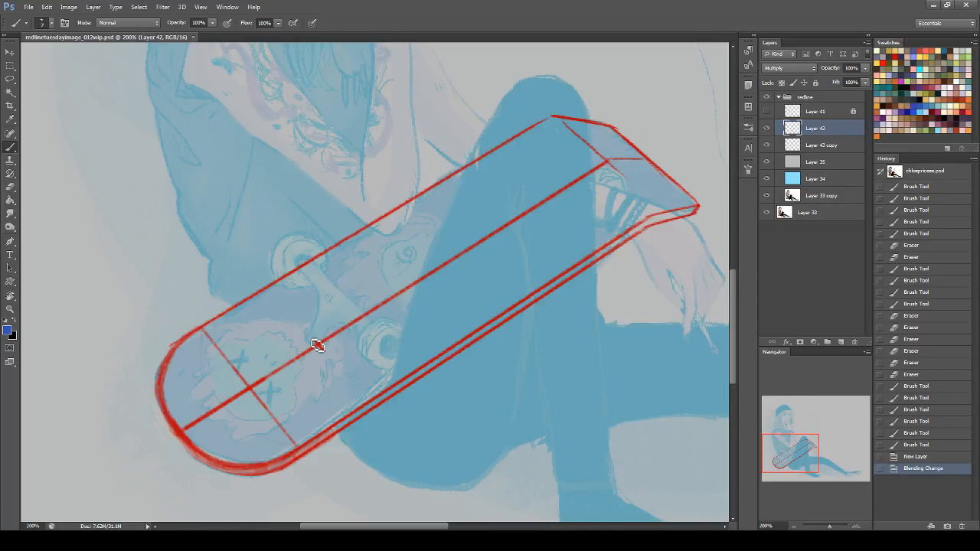
- Draw a blue line across the board between the rounded end and the front truck, parallel to the red cross line
drag(309, 336, 314, 346)
key(ctrl+z)
drag(269, 316, 298, 345)
key(ctrl+z)
drag(256, 306, 338, 391)
key(ctrl+z)
click(257, 309)
drag(255, 307, 329, 395)
drag(264, 324, 334, 396)
drag(300, 358, 341, 406)
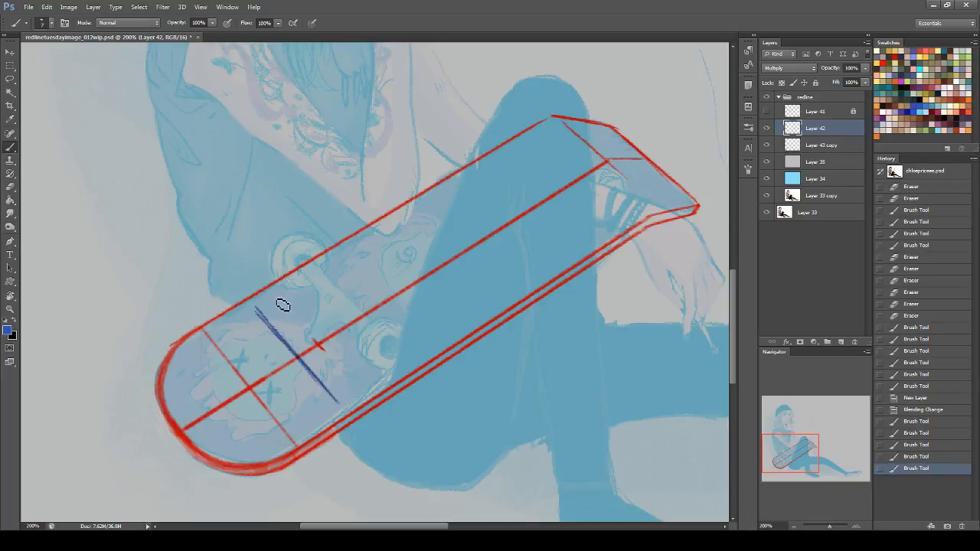
drag(258, 309, 334, 397)
- Draw the upper and far sides of the front truck's guide rectangle in blue, following the board's perspective
drag(316, 273, 246, 311)
key(ctrl+z)
drag(314, 270, 257, 305)
key(ctrl+z)
mouse_move(321, 267)
mouse_down()
mouse_move(251, 308)
mouse_move(321, 268)
mouse_move(397, 347)
mouse_move(381, 339)
mouse_move(388, 346)
mouse_up()
key(ctrl+z)
drag(329, 283, 393, 351)
drag(360, 316, 406, 363)
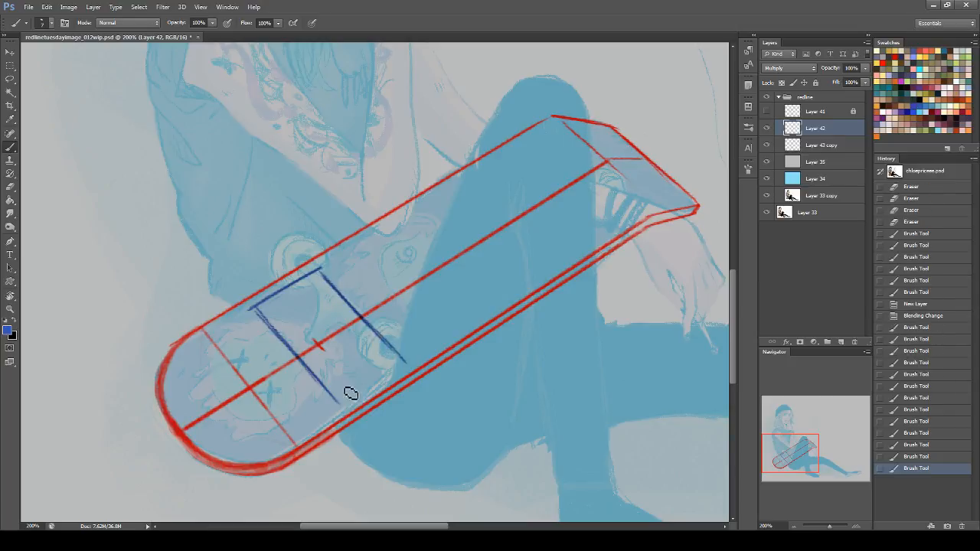
- Close the blue truck guide rectangle with a side parallel to the board's lower edge
drag(341, 403, 406, 368)
key(ctrl+z)
mouse_move(342, 405)
mouse_down()
mouse_move(402, 367)
mouse_move(389, 373)
mouse_up()
key(ctrl+z)
drag(340, 404, 402, 365)
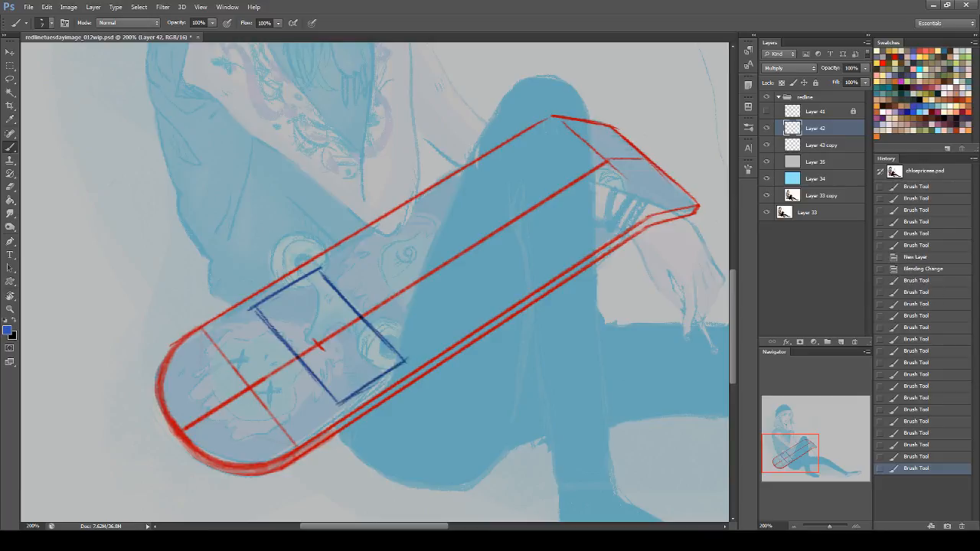
- Duplicate the blue truck guide rectangle's layer and move the copy straight up from the original rectangle
drag(834, 133, 841, 341)
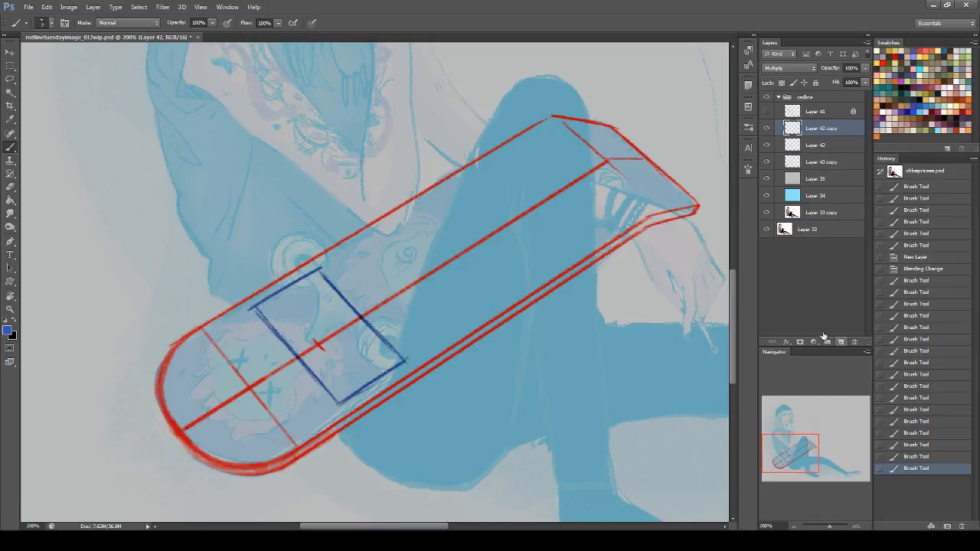
click(10, 52)
drag(357, 303, 357, 273)
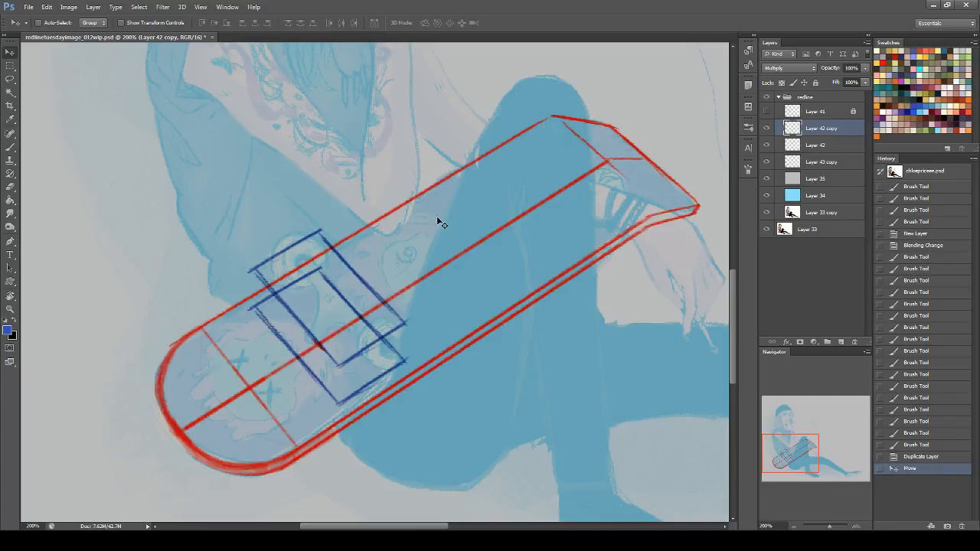
- Scale the raised rectangle slightly smaller with Free Transform and merge it down into Layer 42
key(ctrl+t)
drag(411, 229, 407, 230)
drag(246, 229, 251, 229)
drag(328, 373, 328, 376)
key(Return)
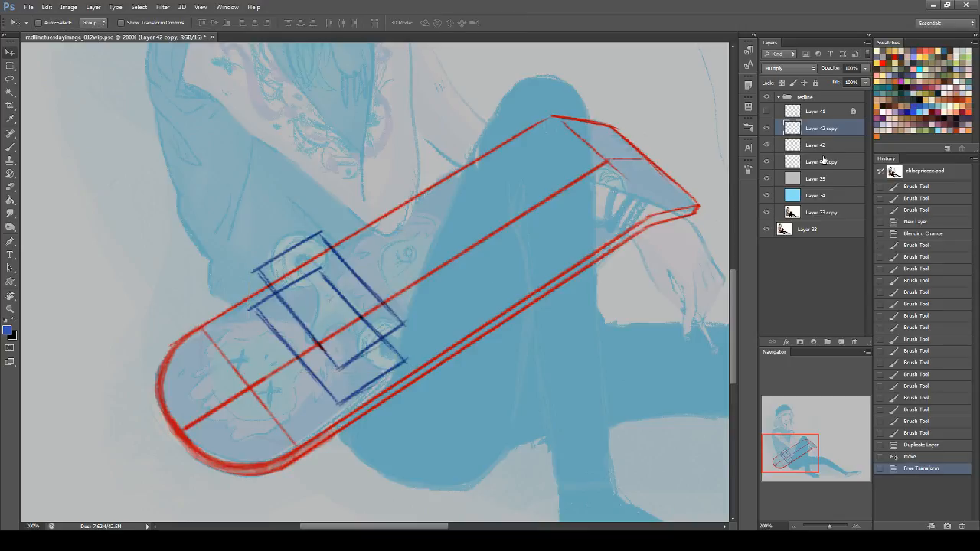
click(10, 187)
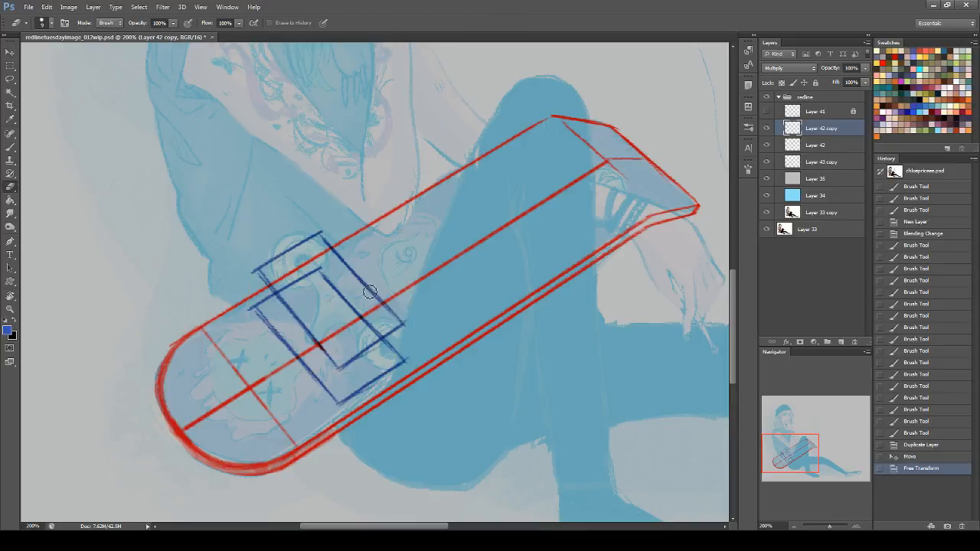
key(ctrl+e)
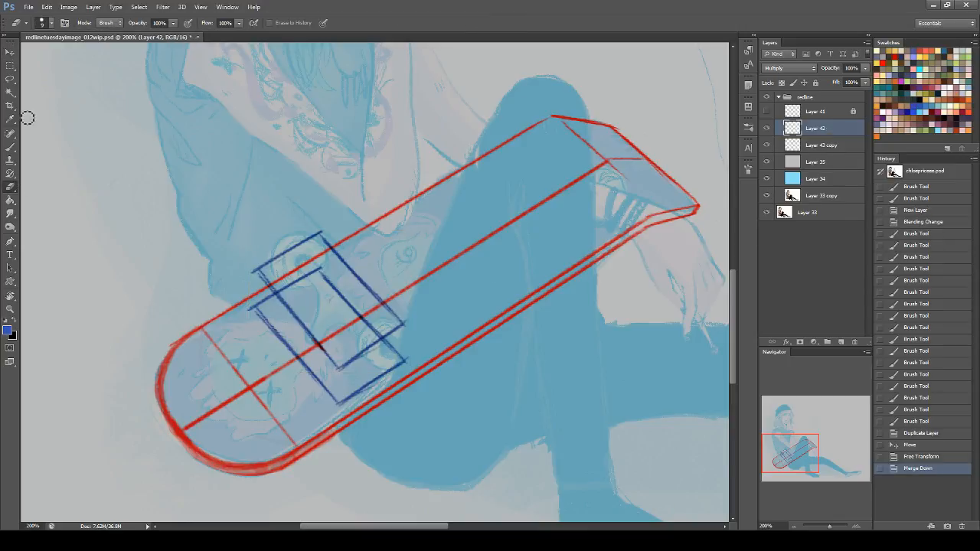
- Connect the matching corners of the two blue rectangles with short upright lines to form the truck's guide box
click(10, 148)
drag(325, 245, 328, 276)
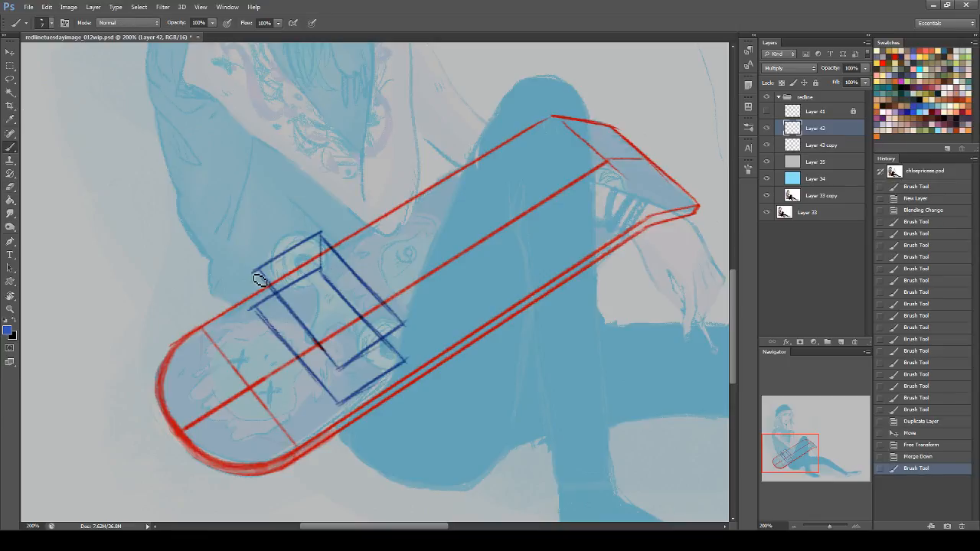
mouse_move(257, 275)
mouse_down()
mouse_move(262, 307)
mouse_move(275, 312)
mouse_up()
mouse_move(341, 370)
mouse_down()
mouse_move(341, 394)
mouse_move(338, 371)
mouse_up()
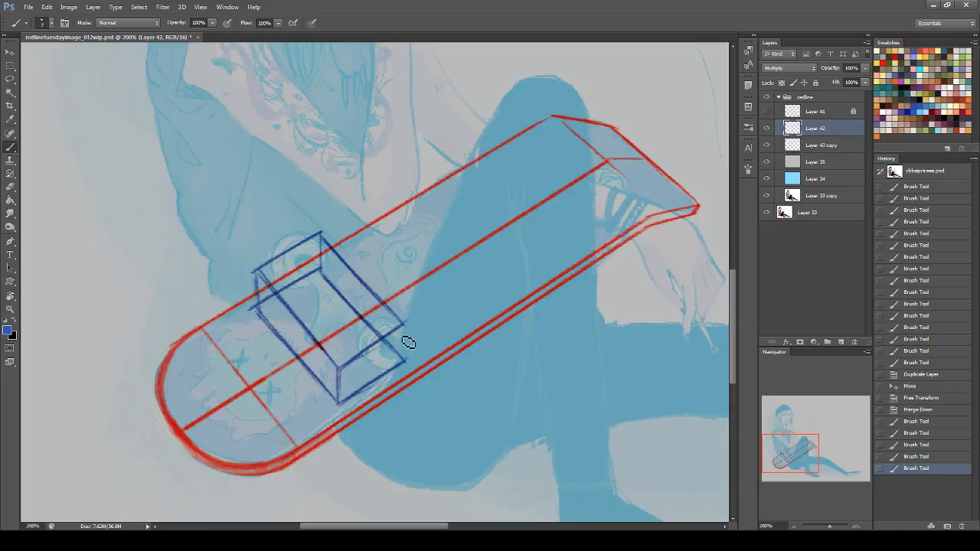
mouse_move(407, 340)
mouse_down()
mouse_move(403, 326)
mouse_move(405, 362)
mouse_up()
drag(338, 371, 339, 401)
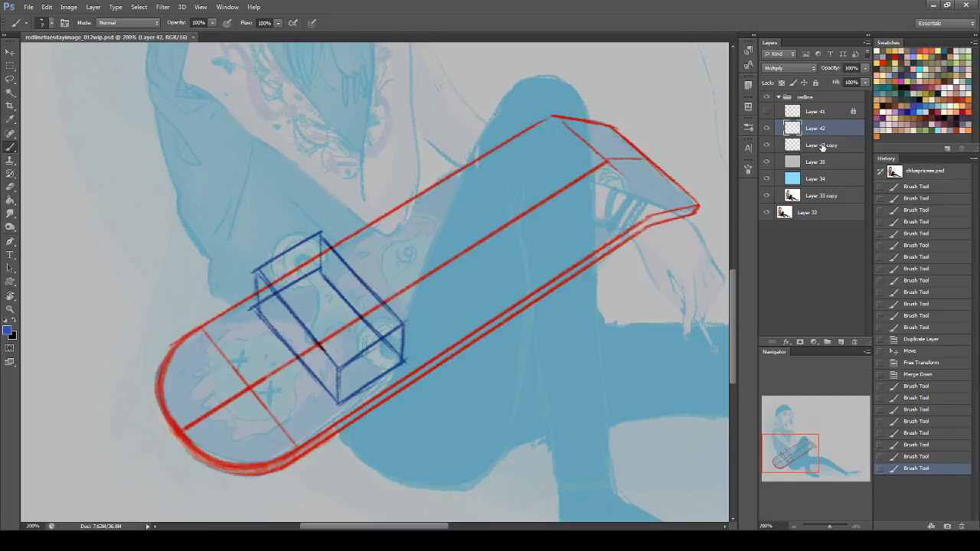
- Lower the guide box layer's fill to 44% and add a new Multiply layer above it
click(863, 85)
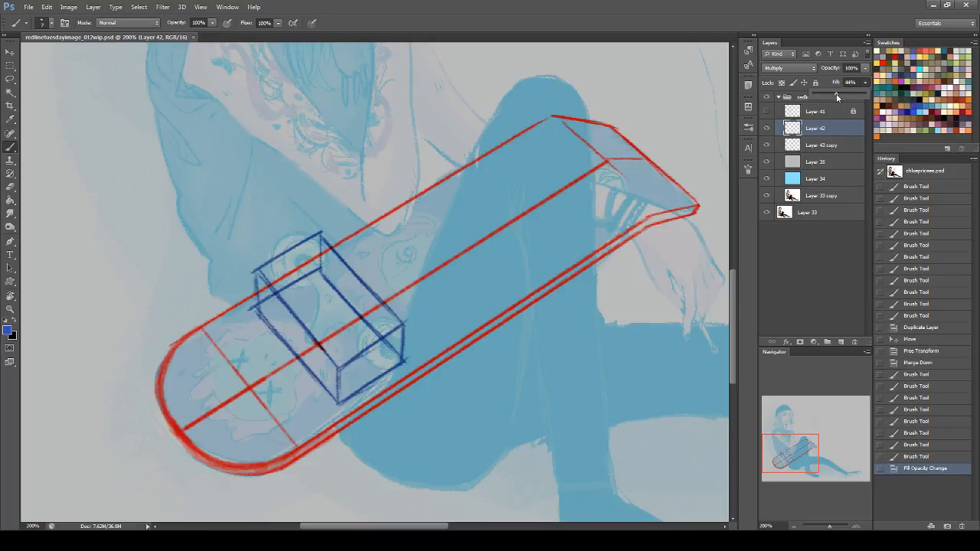
drag(837, 95, 838, 94)
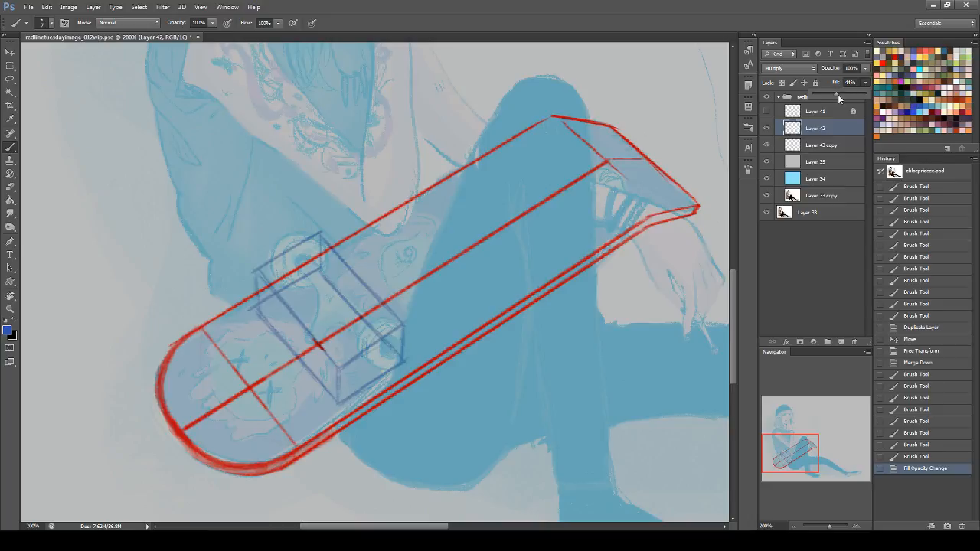
click(841, 341)
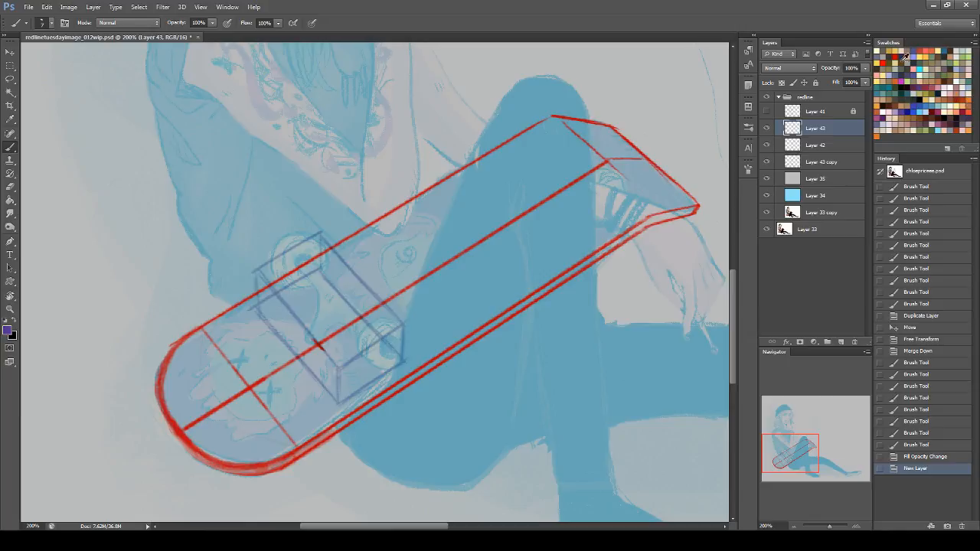
click(795, 68)
click(793, 116)
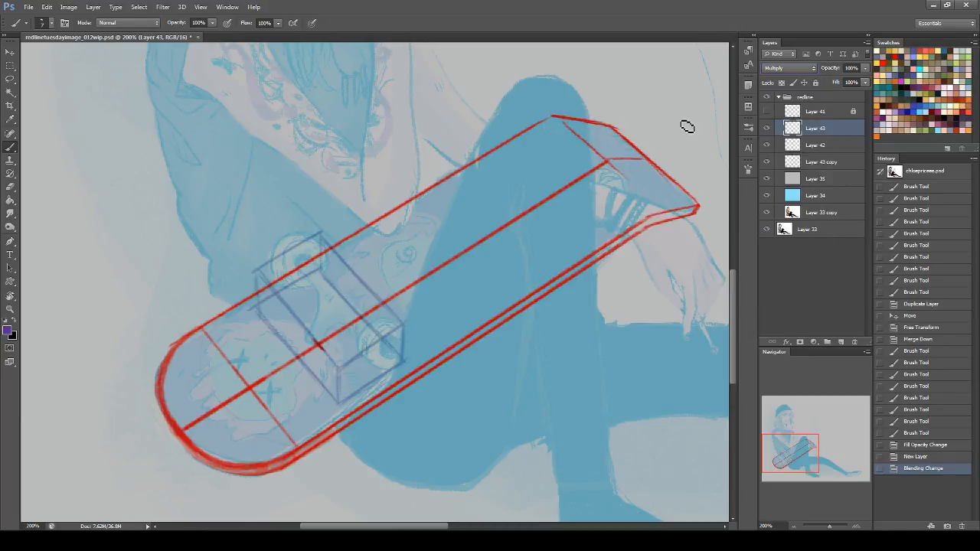
- Draw a dark purple tilted ellipse for the wheel at the far end of the guide box, with a smaller oval inside
mouse_move(299, 255)
mouse_down()
mouse_move(323, 277)
mouse_move(307, 257)
mouse_move(280, 290)
mouse_move(306, 294)
mouse_up()
key(ctrl+z)
mouse_move(285, 258)
mouse_down()
mouse_move(314, 257)
mouse_move(289, 284)
mouse_move(306, 278)
mouse_move(294, 253)
mouse_move(299, 282)
mouse_move(268, 287)
mouse_move(302, 272)
mouse_up()
key(ctrl+z)
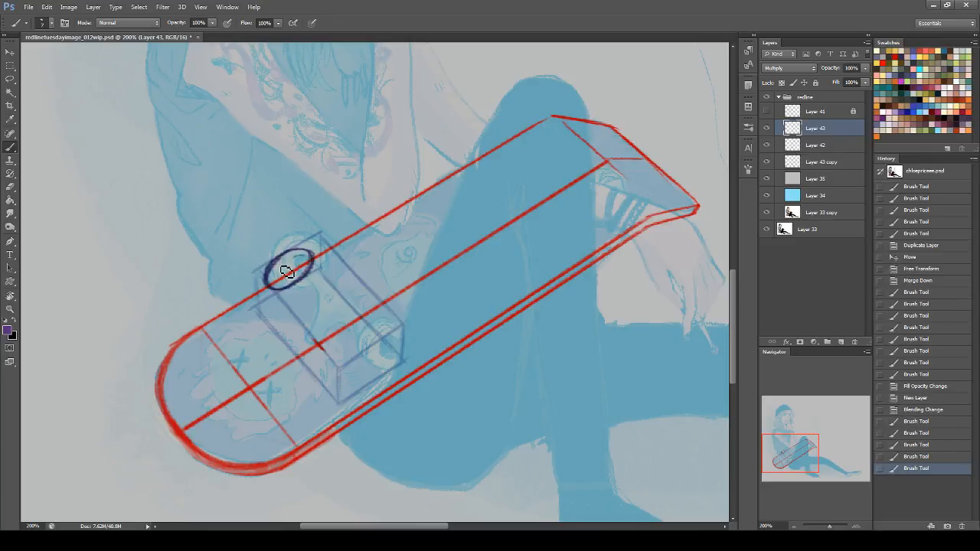
drag(315, 264, 270, 282)
mouse_move(268, 284)
mouse_down()
mouse_move(296, 291)
mouse_move(313, 259)
mouse_move(315, 268)
mouse_move(281, 295)
mouse_move(311, 270)
mouse_up()
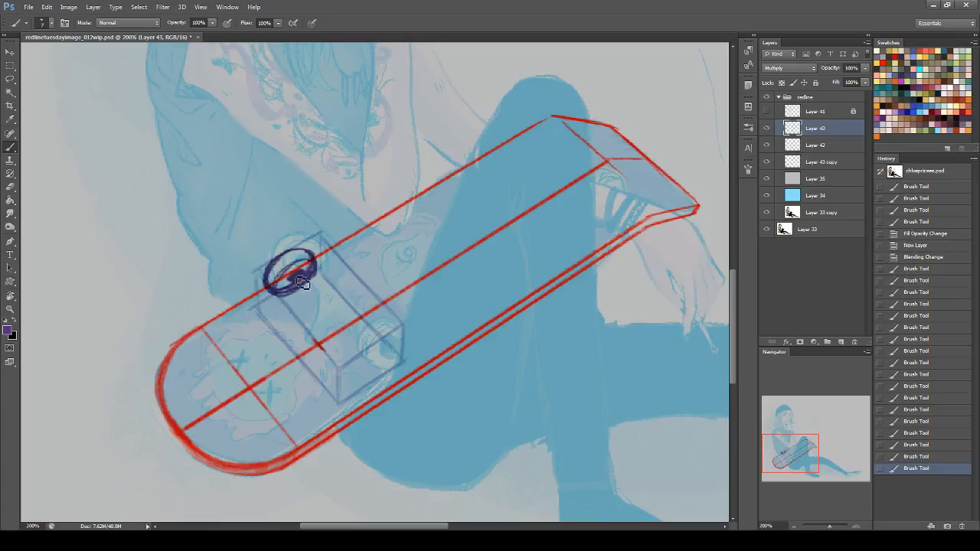
drag(293, 288, 297, 285)
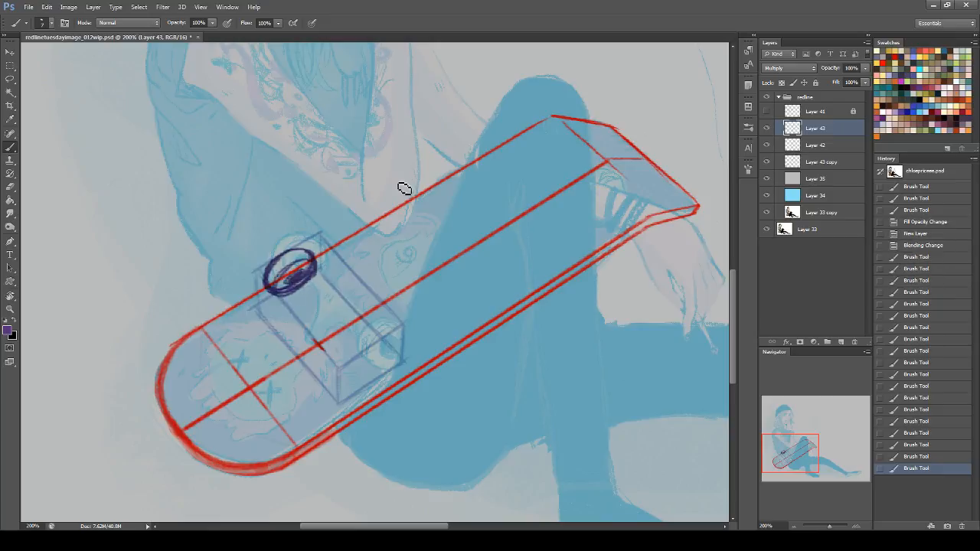
- Erase the heavy inner strokes of the far wheel and redraw its lower rim and inner curve cleanly
click(10, 186)
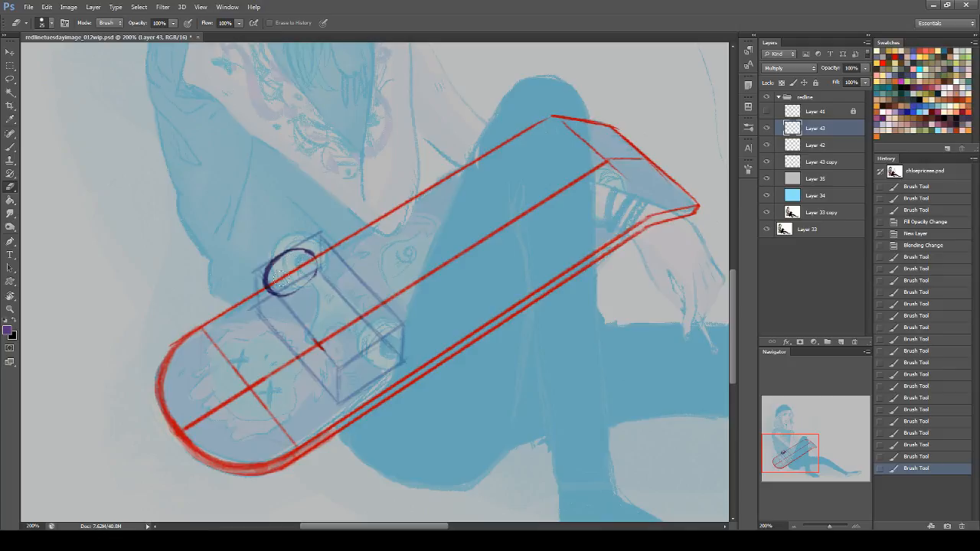
drag(282, 279, 298, 249)
click(10, 146)
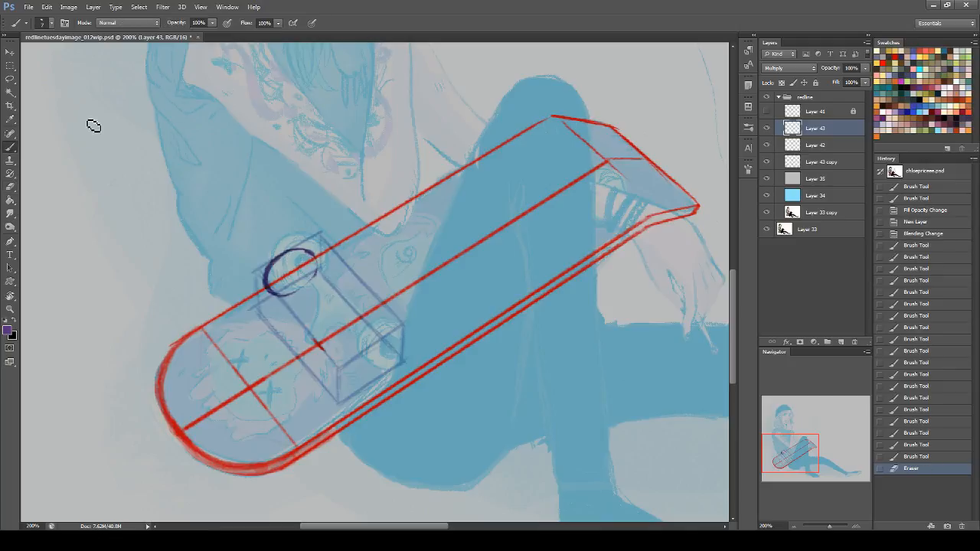
mouse_move(288, 293)
mouse_down()
mouse_move(318, 271)
mouse_move(293, 276)
mouse_move(303, 288)
mouse_move(306, 268)
mouse_move(298, 288)
mouse_up()
mouse_move(305, 252)
mouse_down()
mouse_move(316, 265)
mouse_move(297, 288)
mouse_up()
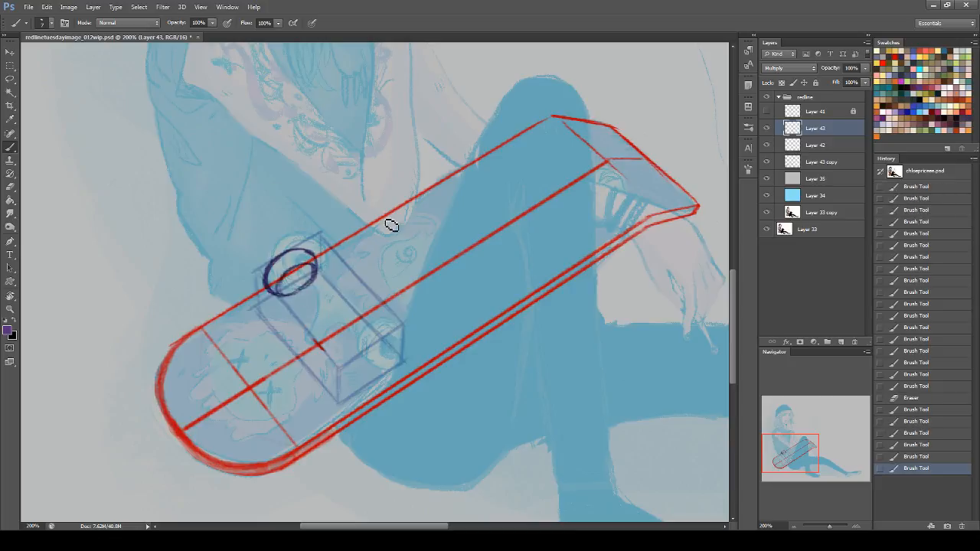
- Duplicate the wheel, place the copy at the near end of the guide box slightly enlarged, and merge it into Layer 43
click(10, 54)
drag(824, 129, 841, 342)
drag(335, 284, 411, 372)
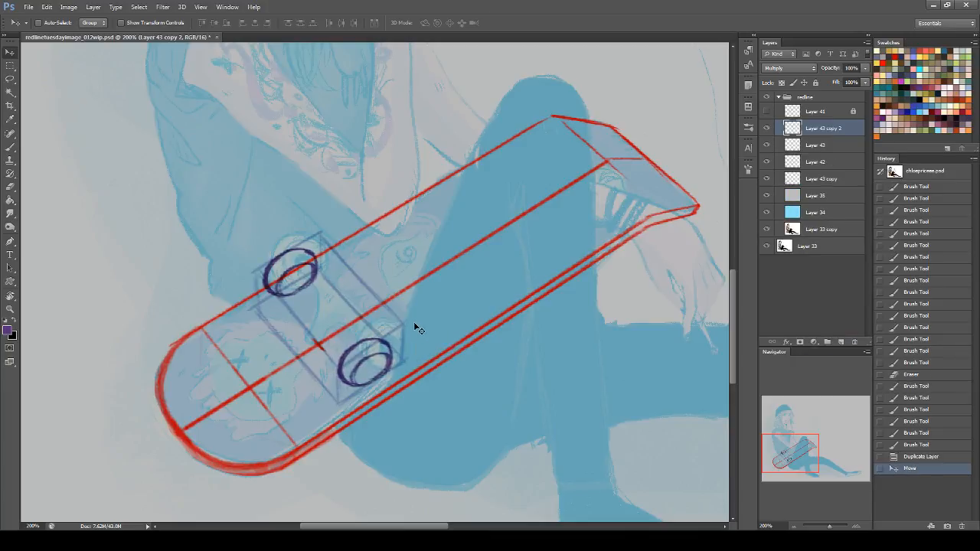
key(ctrl+t)
drag(393, 337, 375, 350)
key(Return)
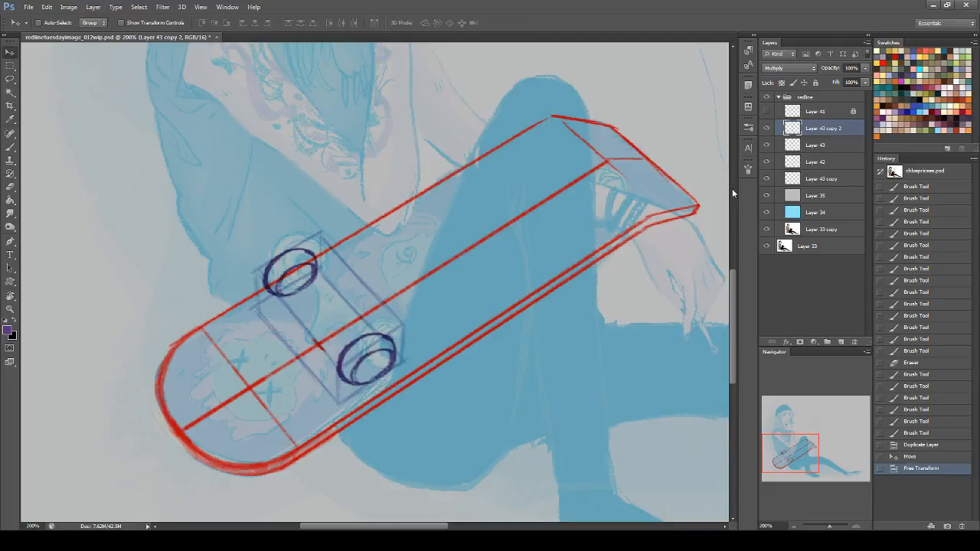
key(ctrl+e)
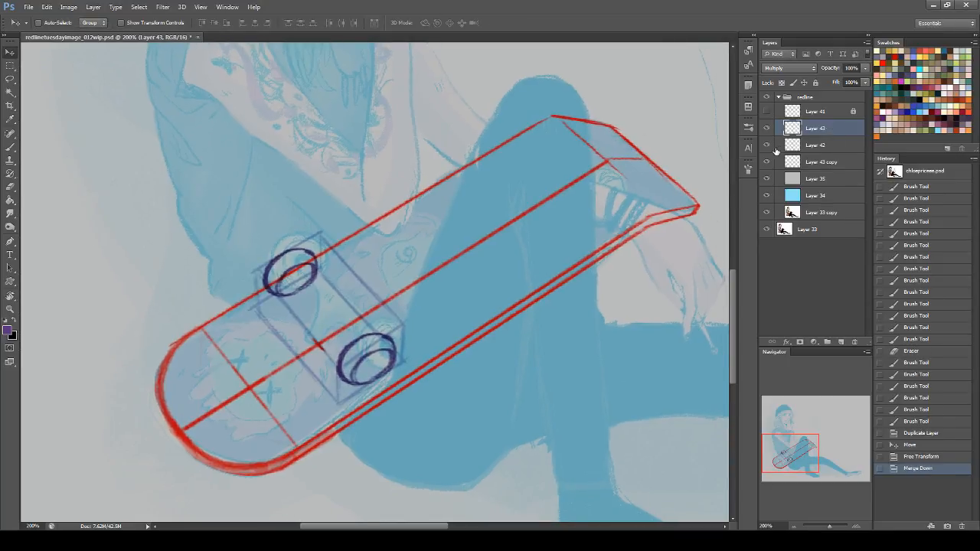
- Draw dark filled hubs with surrounding rings in the centres of both wheels
click(10, 146)
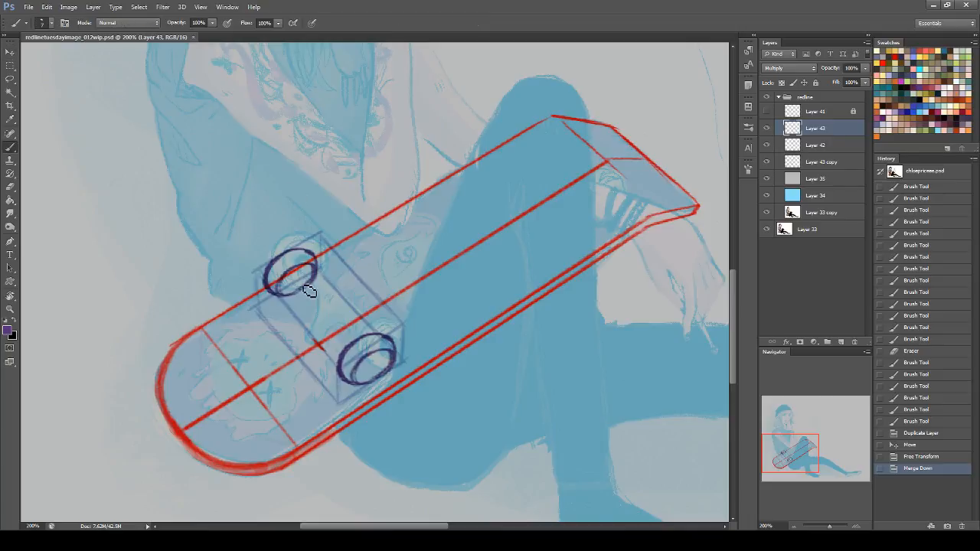
drag(299, 282, 307, 280)
mouse_move(386, 359)
mouse_down()
mouse_move(377, 364)
mouse_move(389, 366)
mouse_up()
click(380, 370)
key(ctrl+z)
drag(299, 281, 311, 278)
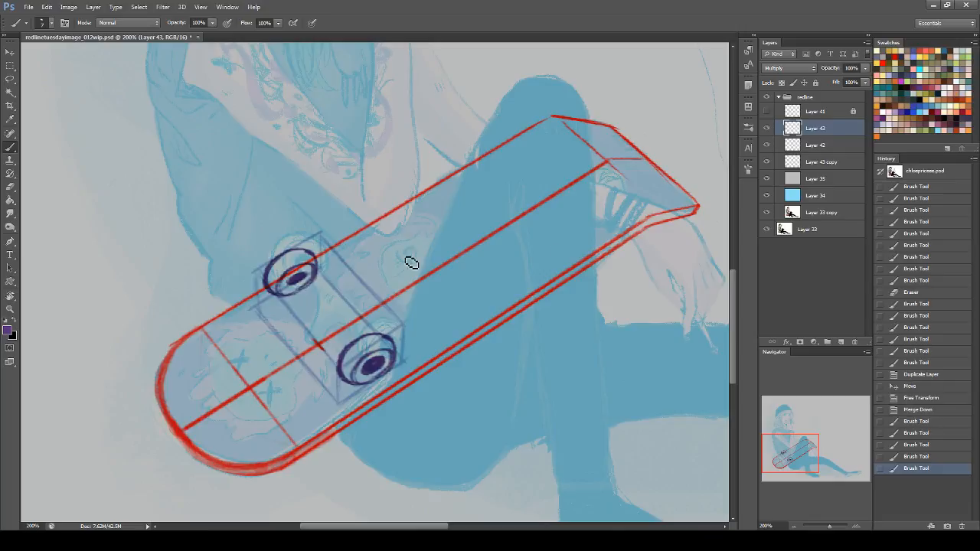
drag(382, 366, 369, 373)
drag(368, 372, 372, 368)
drag(300, 278, 307, 283)
- Lock the wheel layer, add a new layer, and draw a small green circle around the board's red truck centre mark
click(815, 82)
click(841, 343)
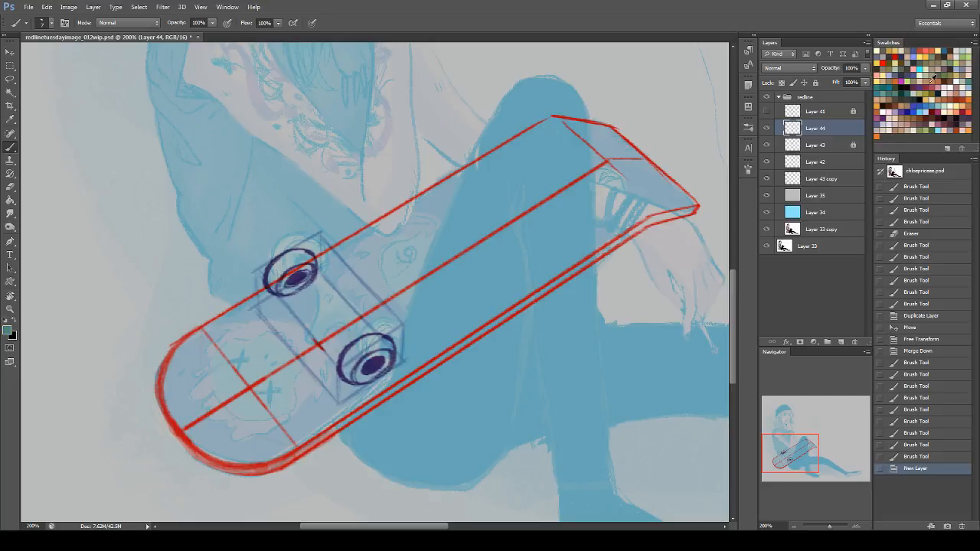
click(313, 342)
key(ctrl+z)
click(313, 344)
click(316, 346)
click(313, 344)
click(317, 341)
click(320, 341)
click(324, 343)
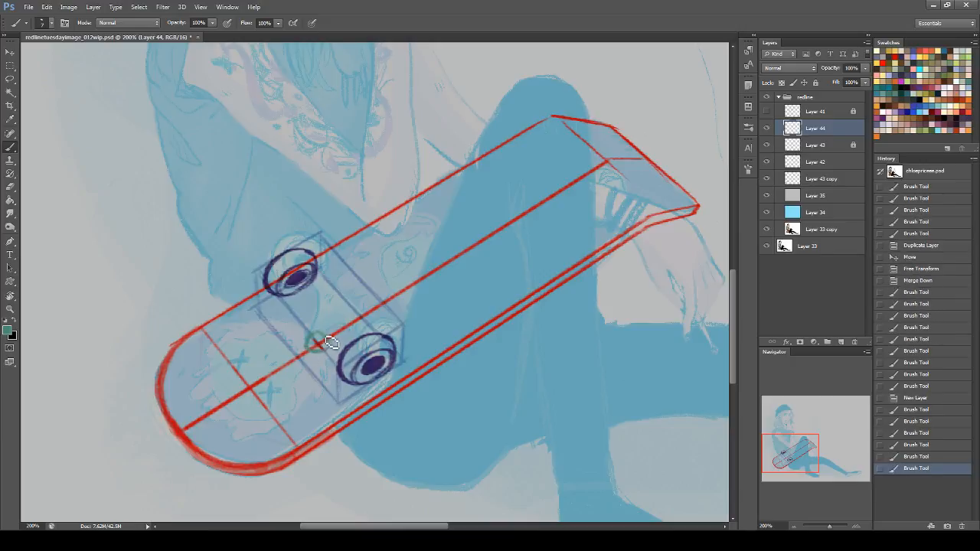
- Set the new layer's blending to Darken and draw a straight green axle line between the two wheels
click(789, 67)
click(789, 99)
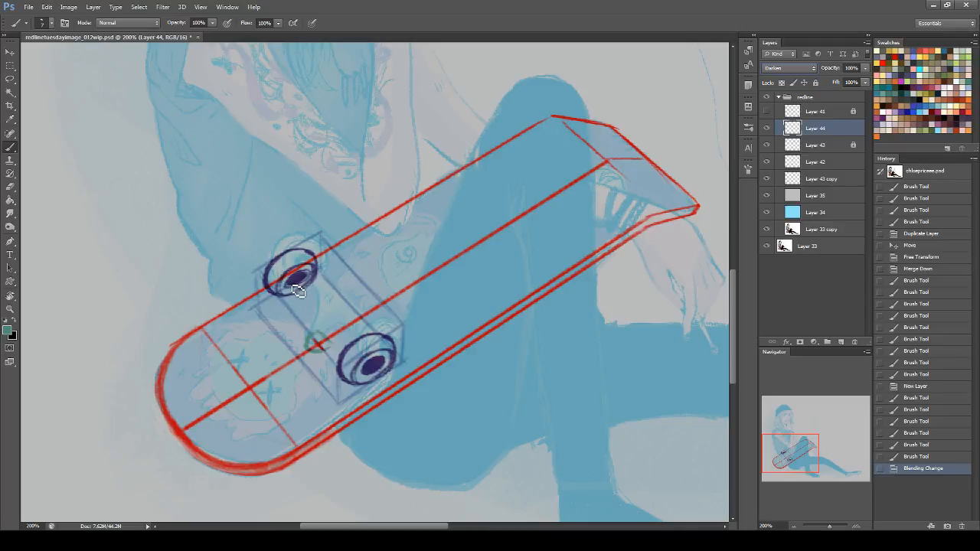
mouse_move(297, 292)
mouse_down()
mouse_move(341, 306)
mouse_move(375, 342)
mouse_up()
key(ctrl+z)
key(ctrl+z)
mouse_move(313, 279)
mouse_down()
mouse_move(384, 352)
mouse_move(378, 339)
mouse_up()
key(ctrl+z)
drag(315, 280, 376, 342)
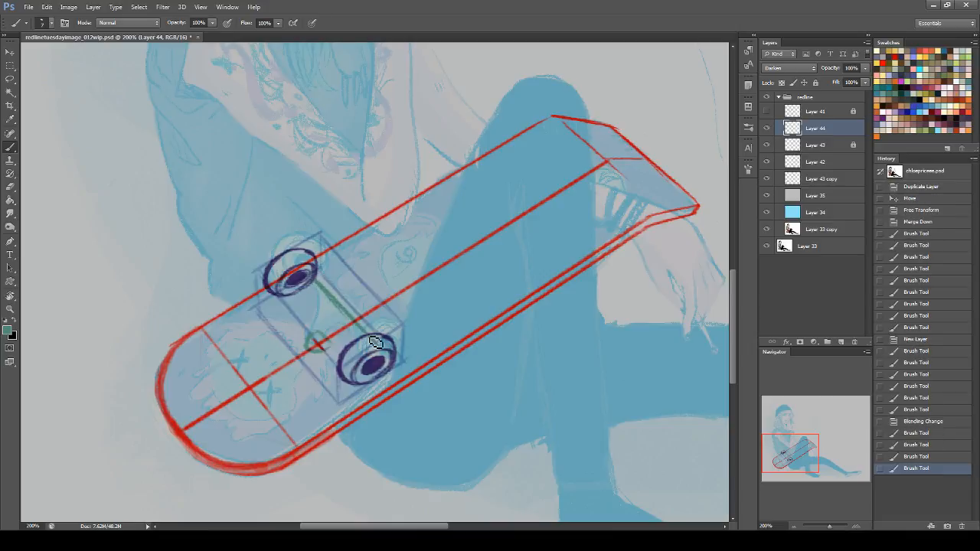
- Draw the truck's curved green sides from the centre mark to both wheels and thicken the axle
mouse_move(301, 290)
mouse_down()
mouse_move(318, 308)
mouse_move(305, 349)
mouse_move(345, 352)
mouse_move(339, 345)
mouse_up()
key(ctrl+z)
drag(334, 346, 361, 360)
drag(346, 347, 360, 358)
drag(315, 276, 360, 327)
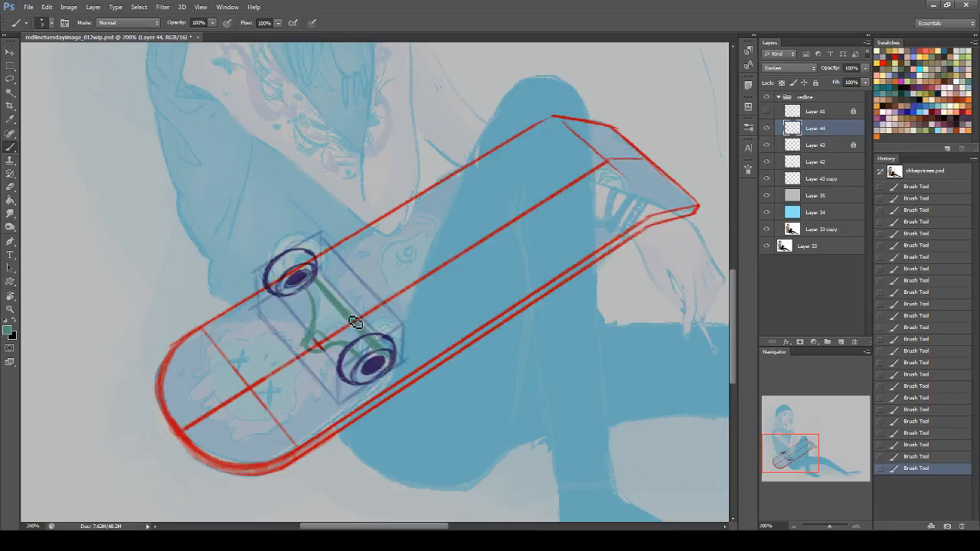
drag(331, 296, 385, 356)
- Trim the axle's rough outer edge with a Polygonal Lasso selection, deselect, and erase stray green beside the truck base
click(10, 79)
click(47, 91)
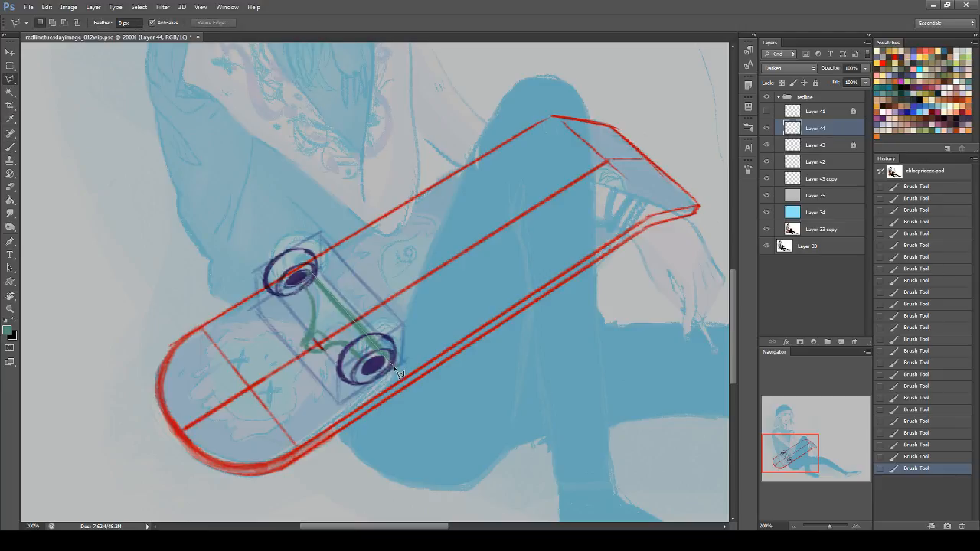
click(315, 276)
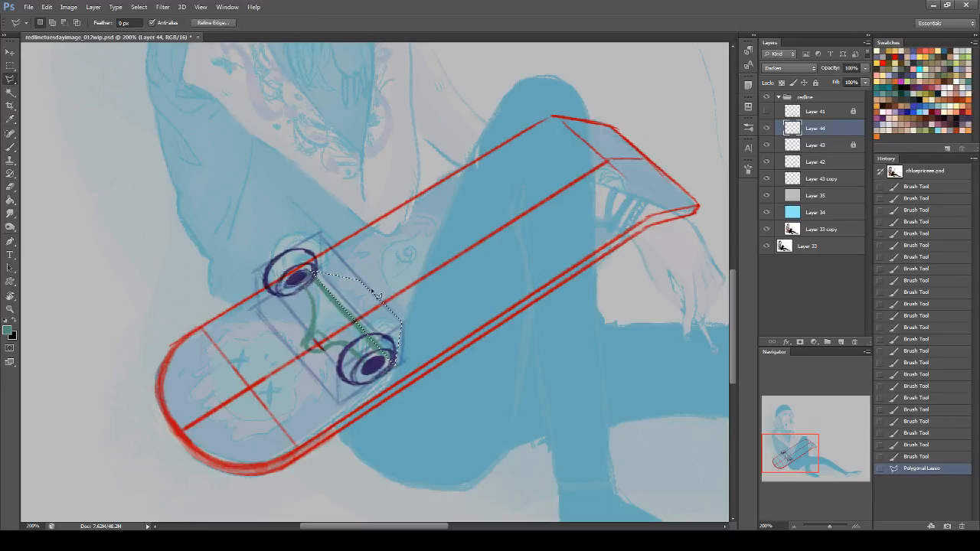
key(Delete)
key(ctrl+d)
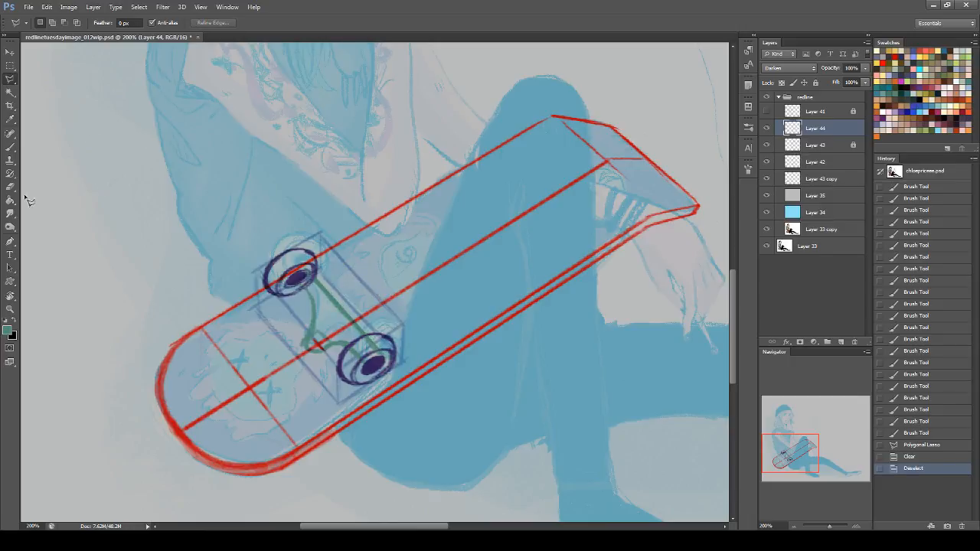
key(e)
click(292, 338)
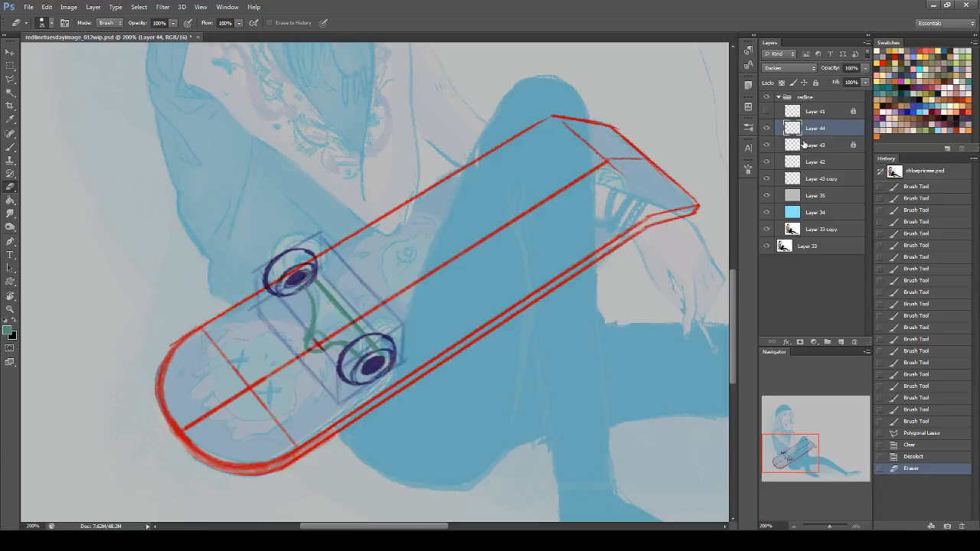
- Unlock the wheel layer, shift both wheels slightly outward to line up with the axle, and reselect the green truck layer
click(818, 145)
click(9, 52)
drag(407, 215, 420, 210)
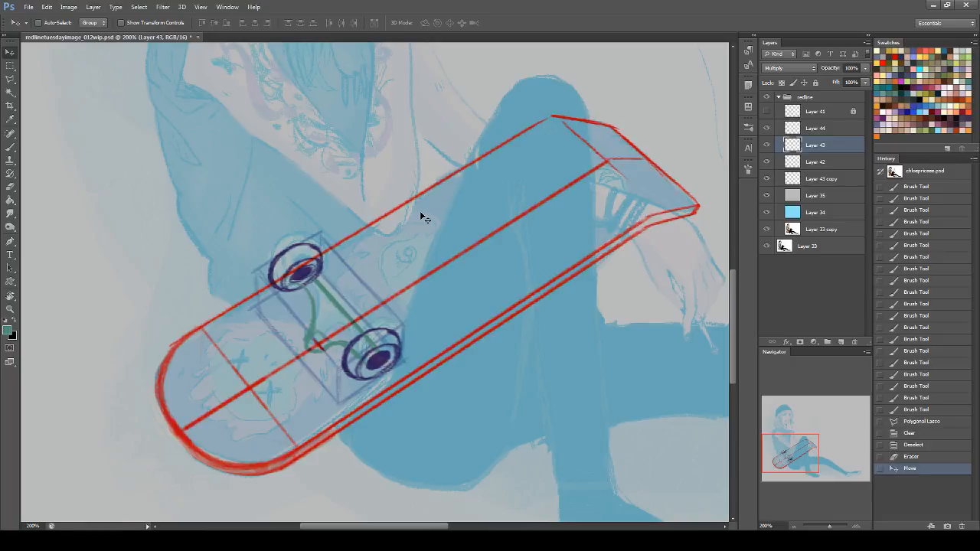
key(Down)
key(Up)
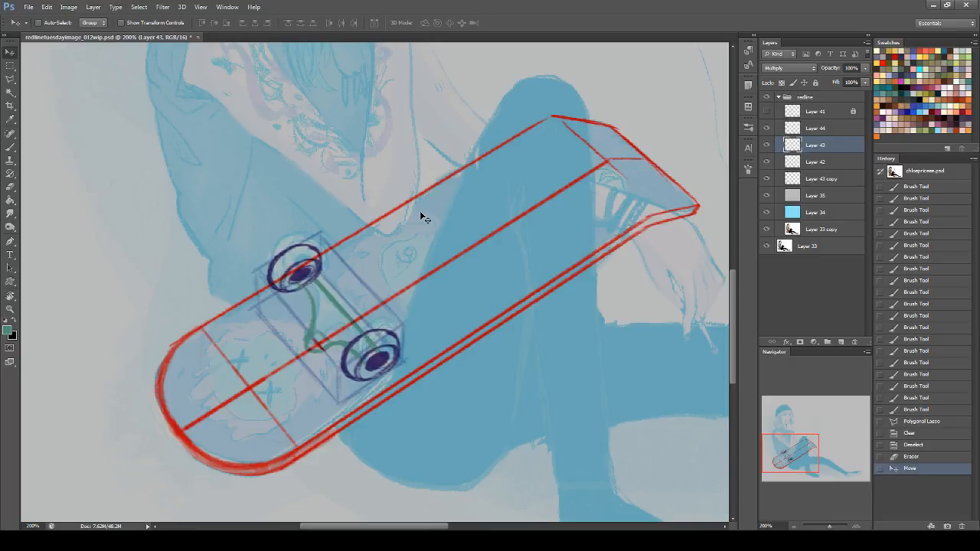
click(843, 126)
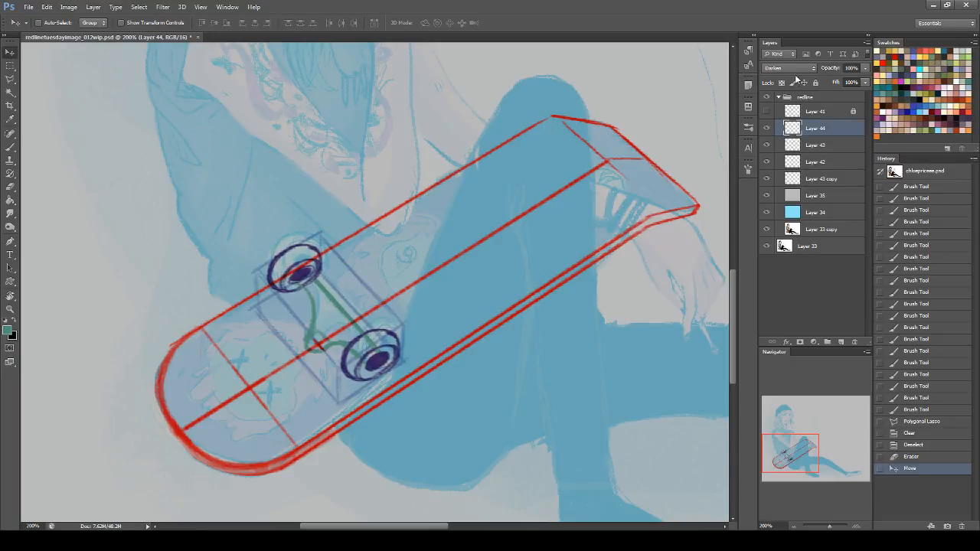
- Set the green truck layer to Multiply, merge it with the wheel and guide-box layers, and set the merged layer to Multiply
click(789, 67)
click(792, 120)
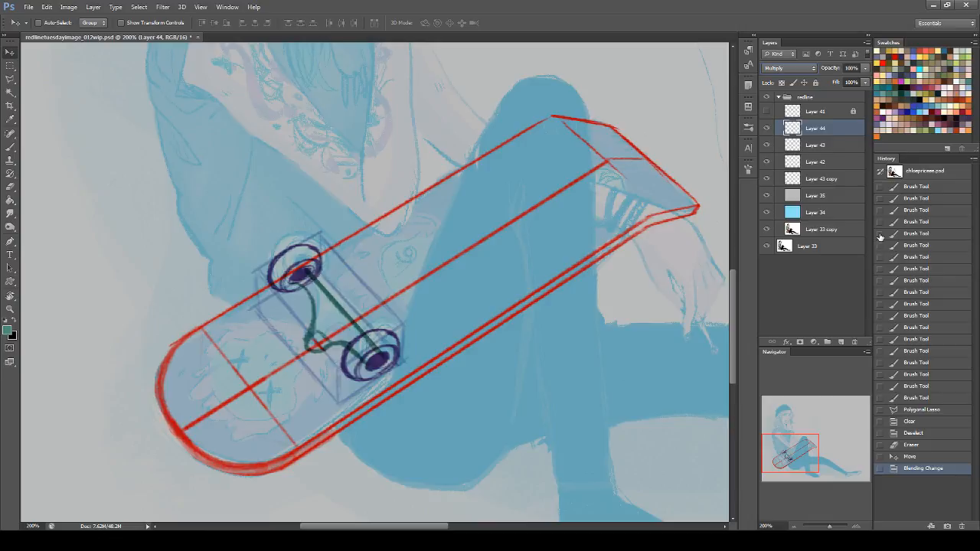
shift+click(806, 163)
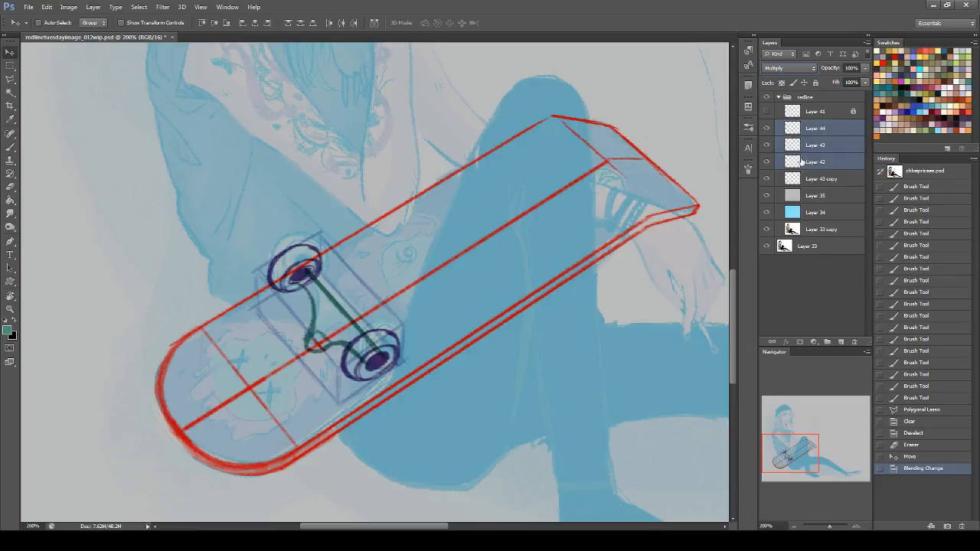
key(ctrl+e)
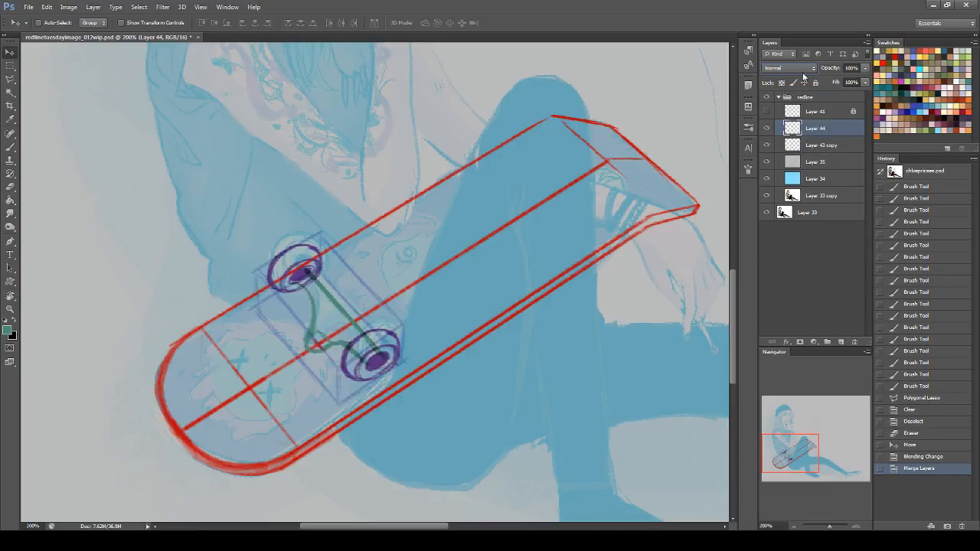
click(803, 68)
click(793, 105)
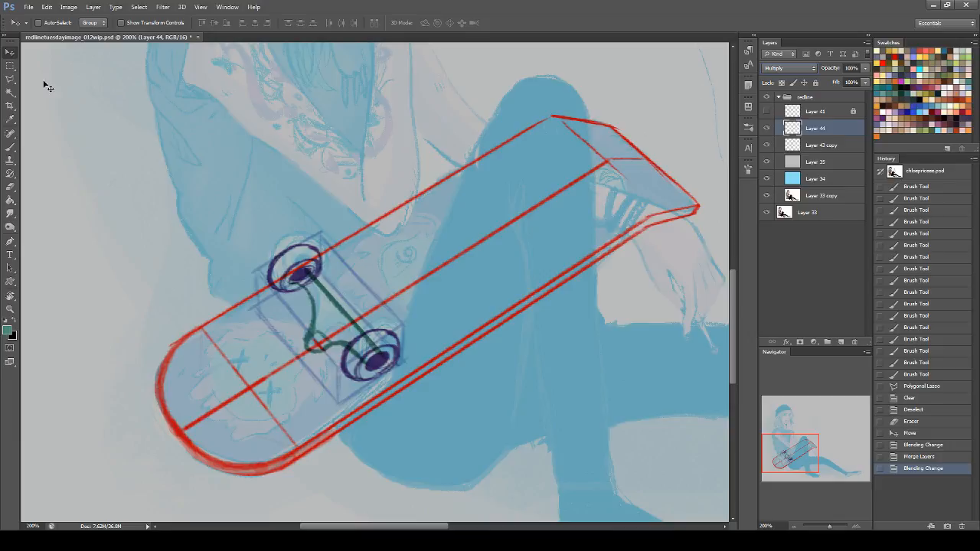
- Duplicate the merged truck layer, move the copy to the board's upper end, and scale it down to about 92%
drag(841, 132, 841, 342)
mouse_move(429, 360)
mouse_down()
mouse_move(632, 230)
mouse_move(654, 231)
mouse_up()
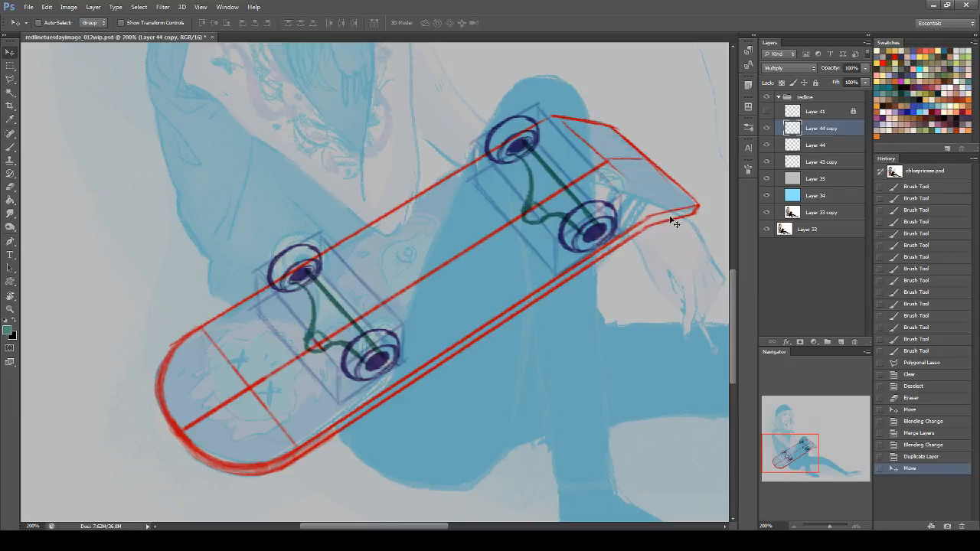
drag(582, 208, 580, 195)
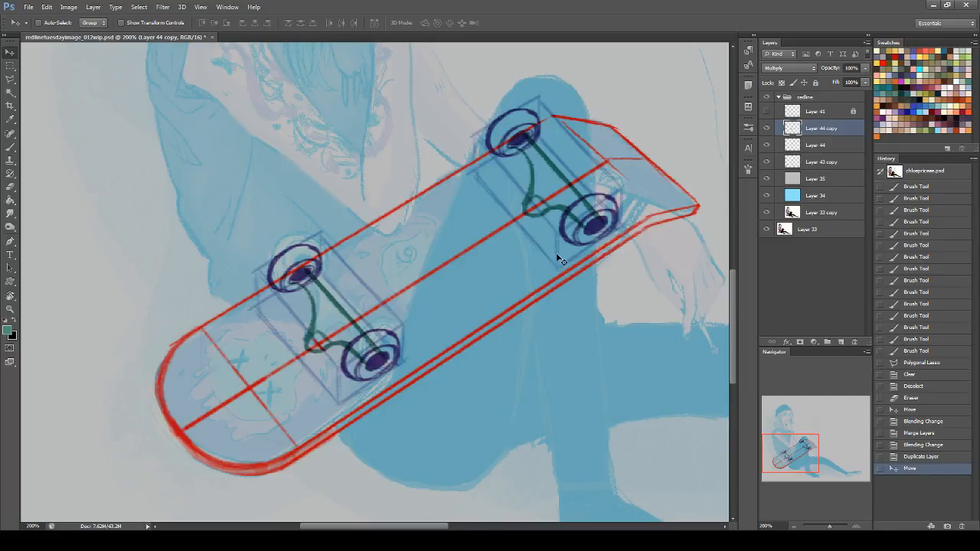
key(ctrl+t)
drag(629, 95, 613, 106)
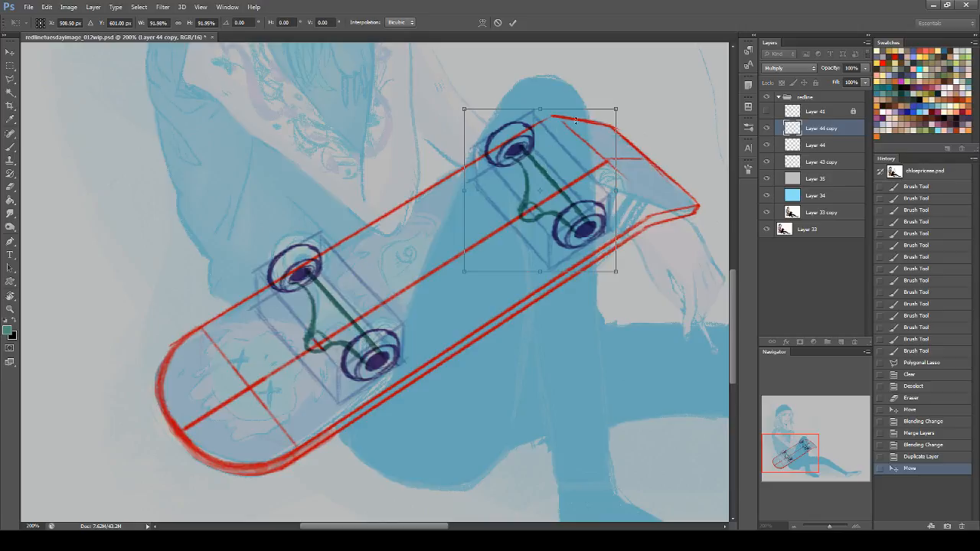
drag(552, 185, 568, 175)
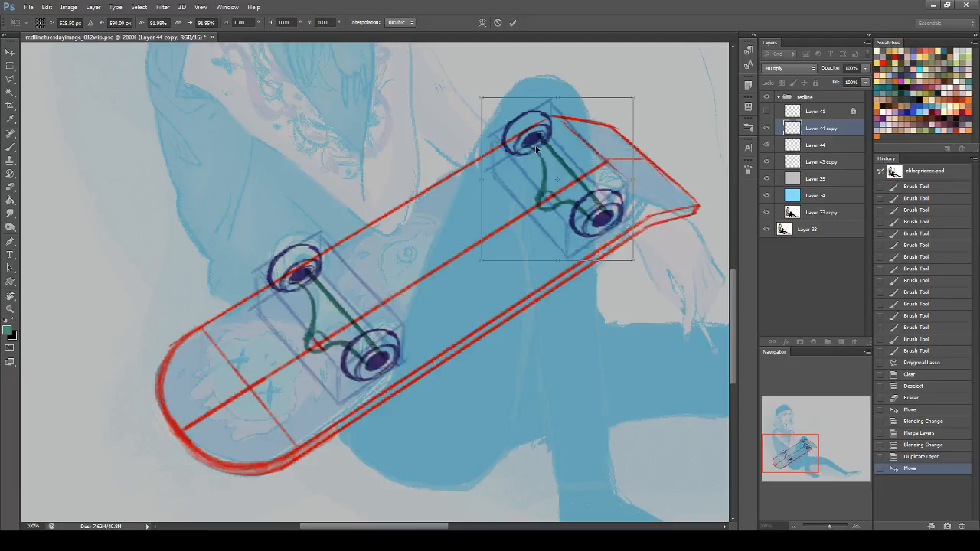
key(Return)
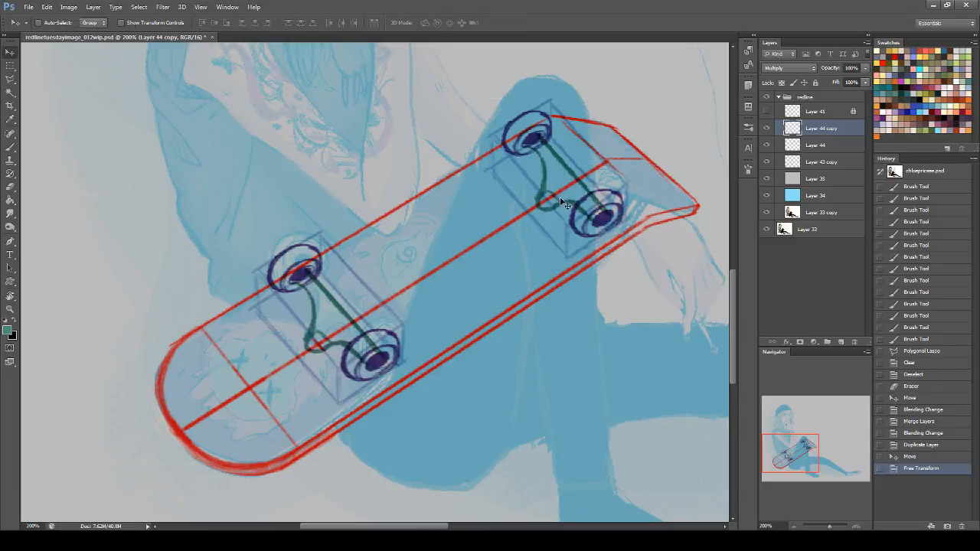
- On the red board layer, erase the deck lines running through the first truck and its wheels with a hard round eraser
click(817, 160)
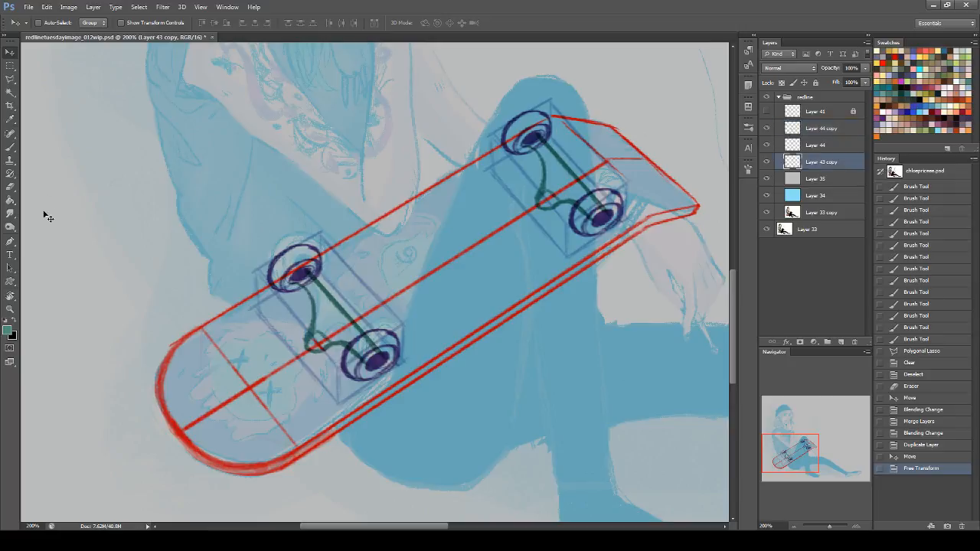
click(10, 188)
click(42, 23)
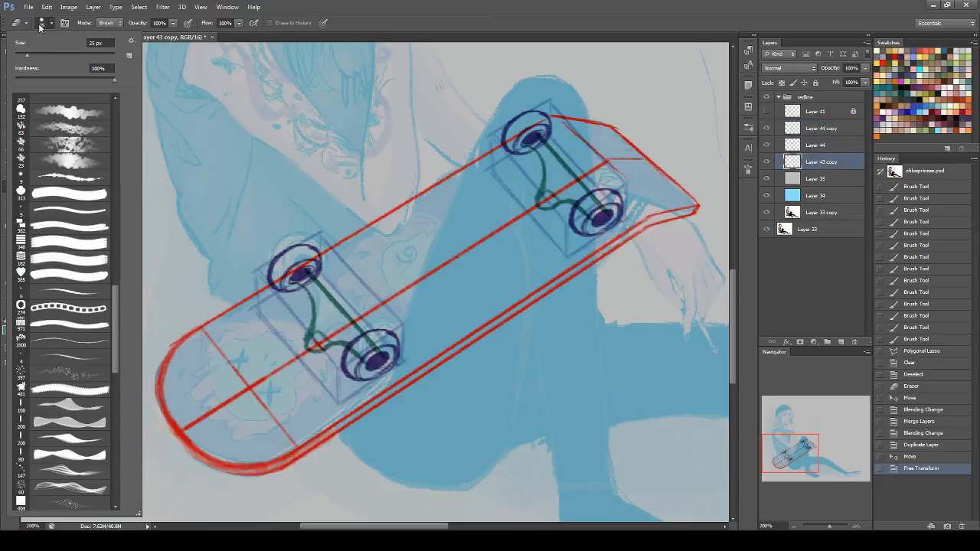
mouse_move(117, 300)
mouse_down()
mouse_move(119, 148)
mouse_move(96, 135)
mouse_up()
click(64, 120)
drag(46, 54, 50, 55)
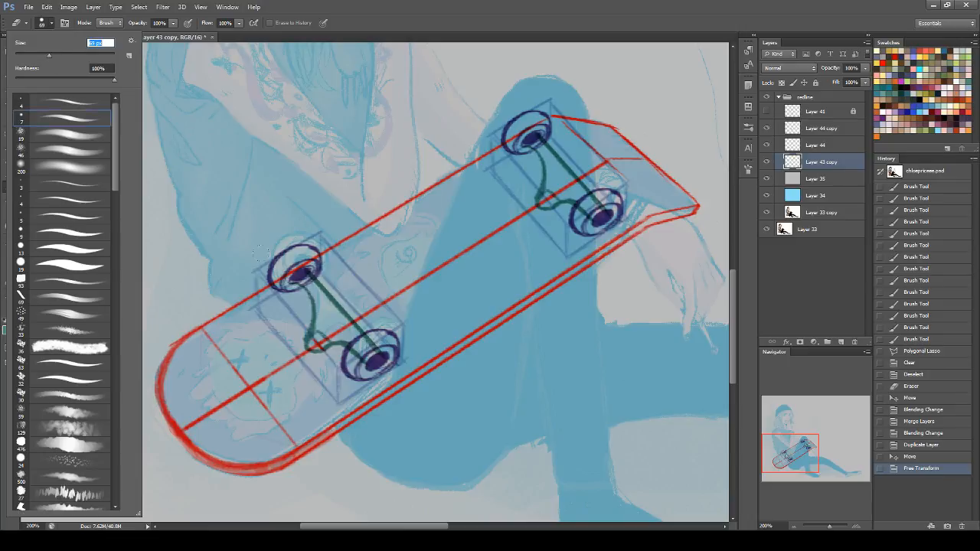
key(Return)
drag(370, 341, 376, 349)
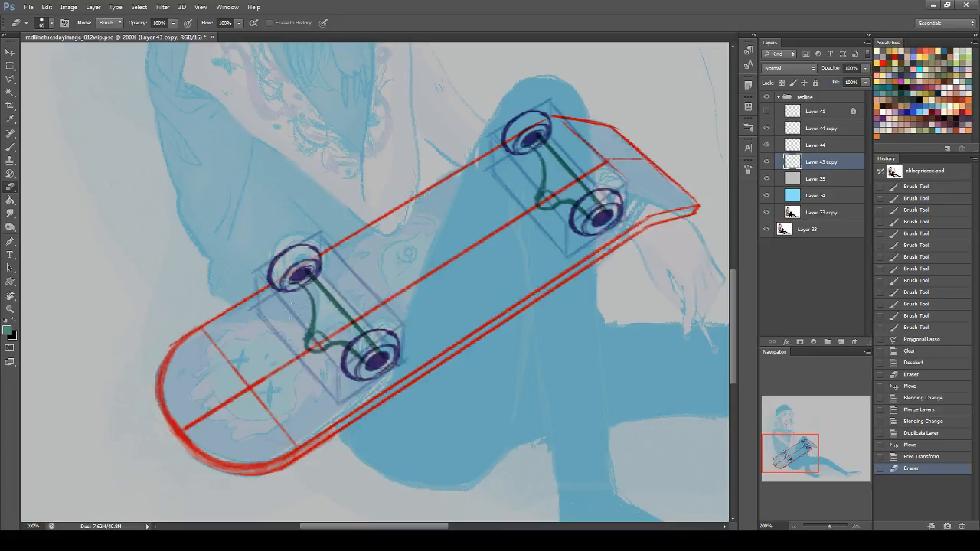
drag(301, 308, 324, 272)
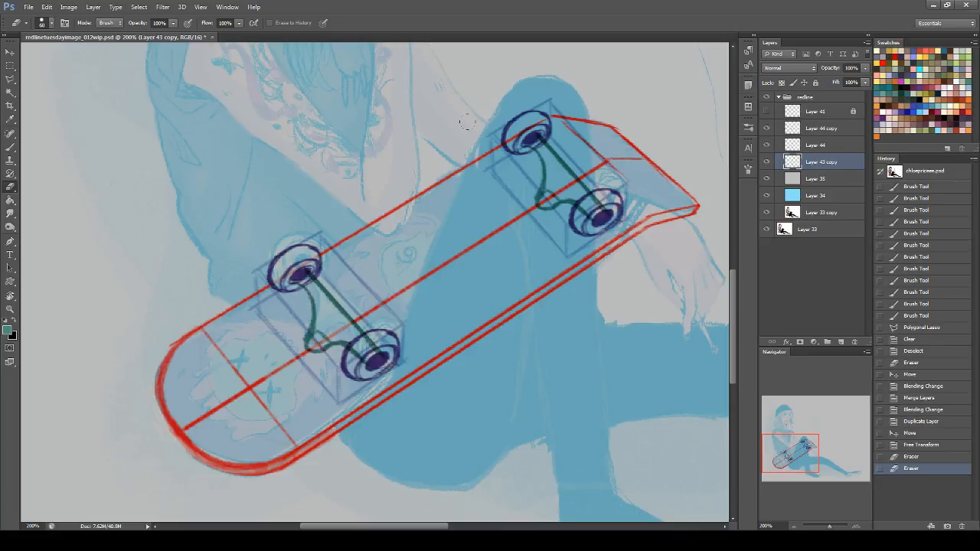
- Erase the red lines inside the second truck and wheels, and trim the outer edge of the board's rounded nose
mouse_move(519, 139)
mouse_down()
mouse_move(513, 144)
mouse_move(541, 123)
mouse_up()
key(bracketright)
mouse_move(545, 200)
mouse_down()
mouse_move(565, 178)
mouse_move(586, 215)
mouse_up()
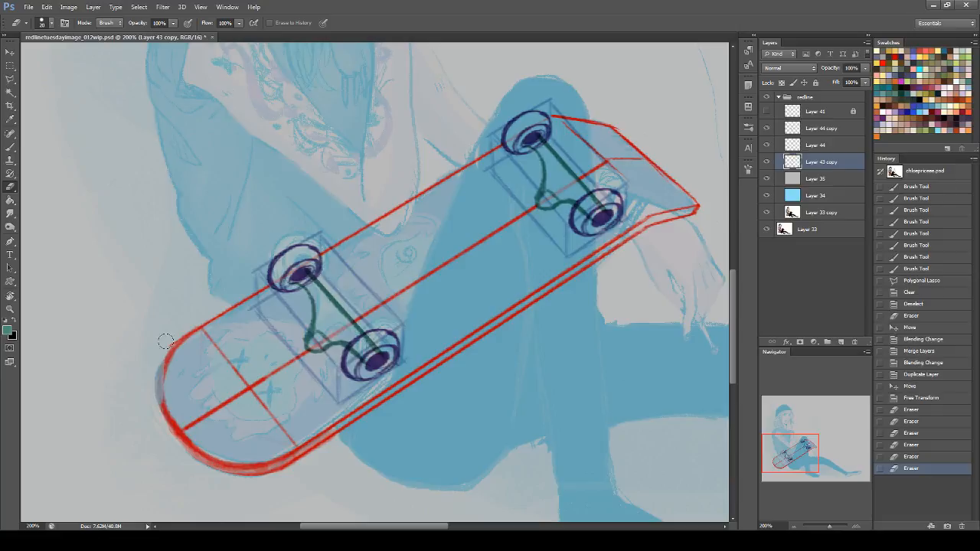
mouse_move(167, 334)
mouse_down()
mouse_move(146, 368)
mouse_move(150, 413)
mouse_up()
mouse_move(155, 344)
mouse_down()
mouse_move(147, 363)
mouse_move(154, 420)
mouse_up()
- Merge both truck layers with the red board layer and set the result's blending to Multiply
shift+click(789, 128)
key(ctrl+e)
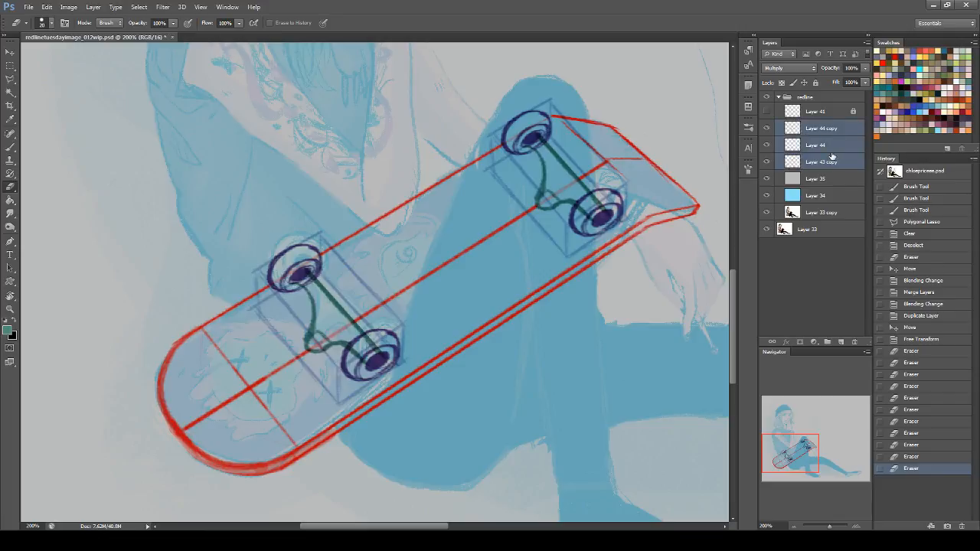
click(789, 68)
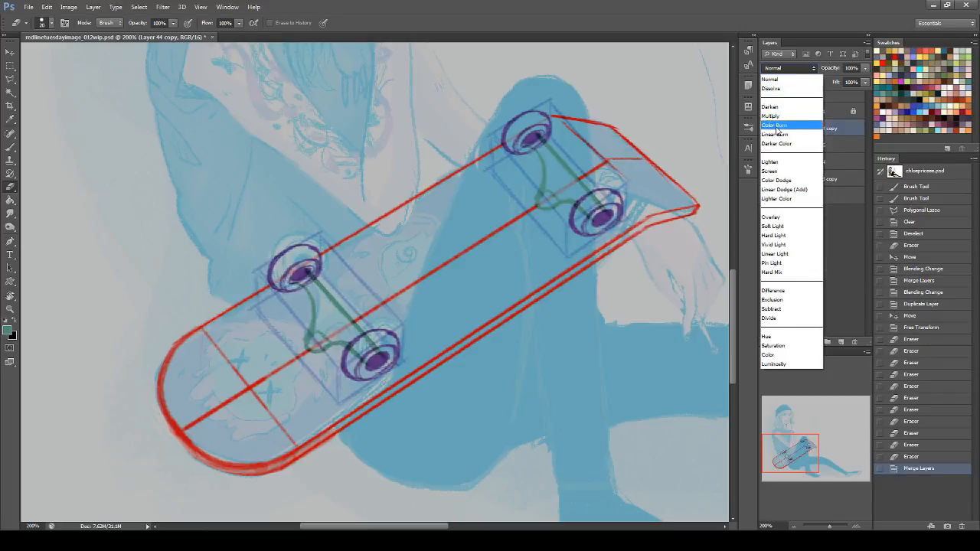
click(780, 119)
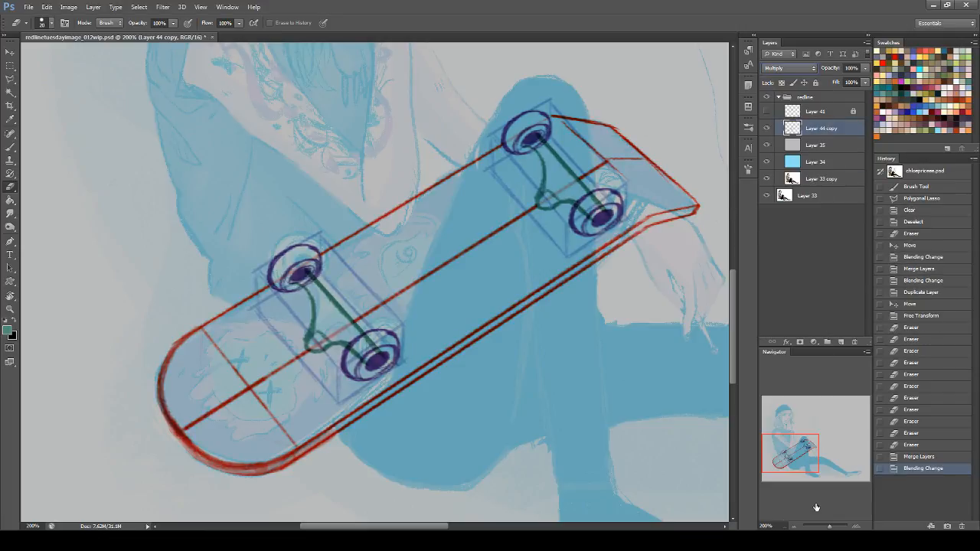
- View the drawing at 100% and slightly distort the merged skateboard by pulling its bounding box's lower right corner inward
click(784, 527)
text(100)
key(Return)
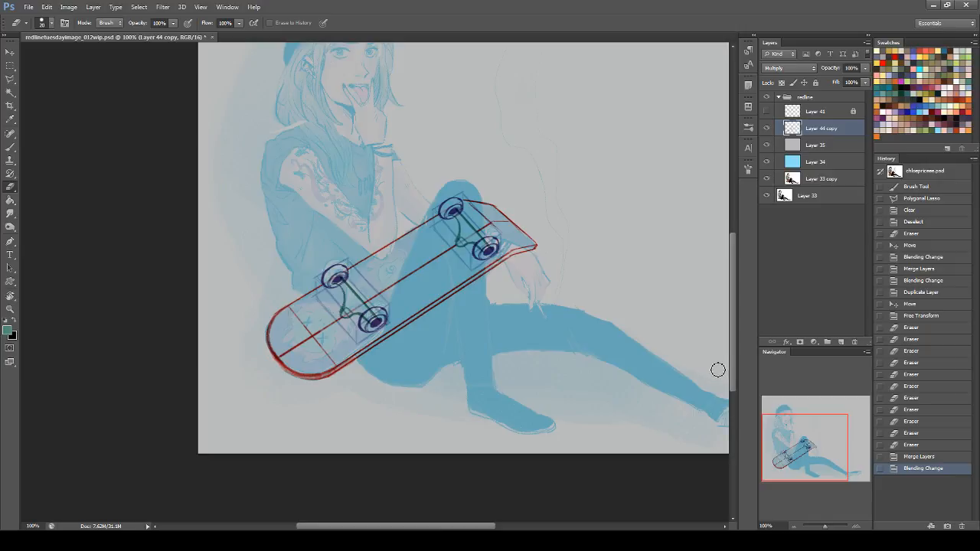
key(ctrl+t)
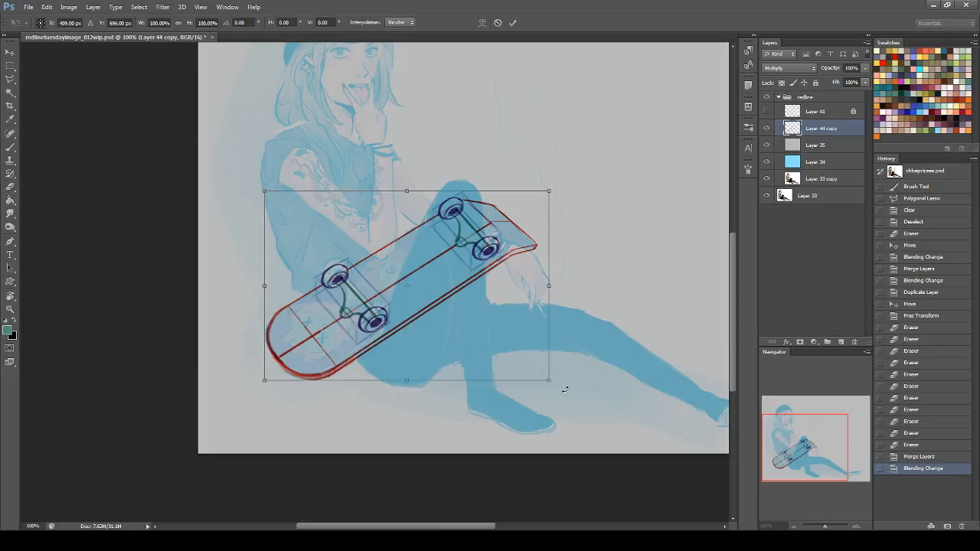
key(Escape)
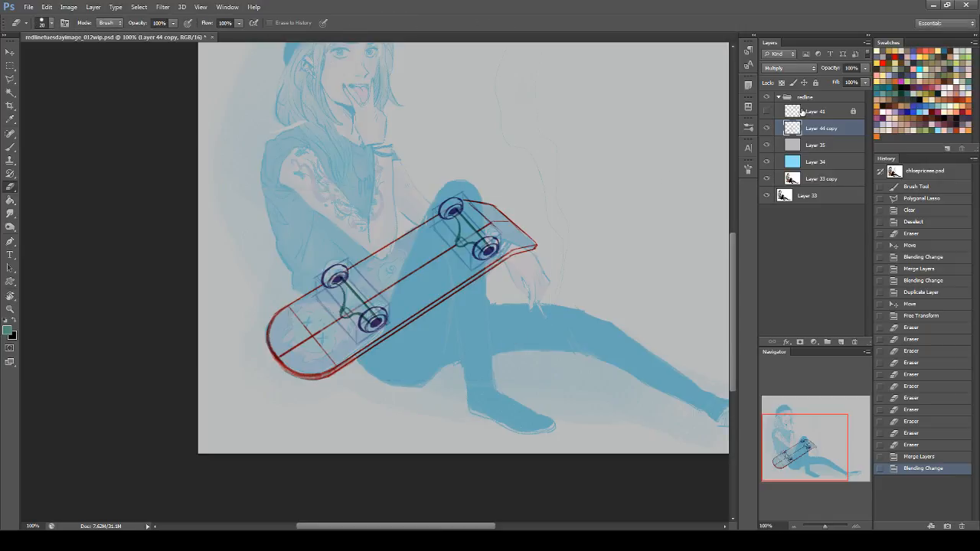
click(766, 98)
click(767, 99)
key(ctrl+t)
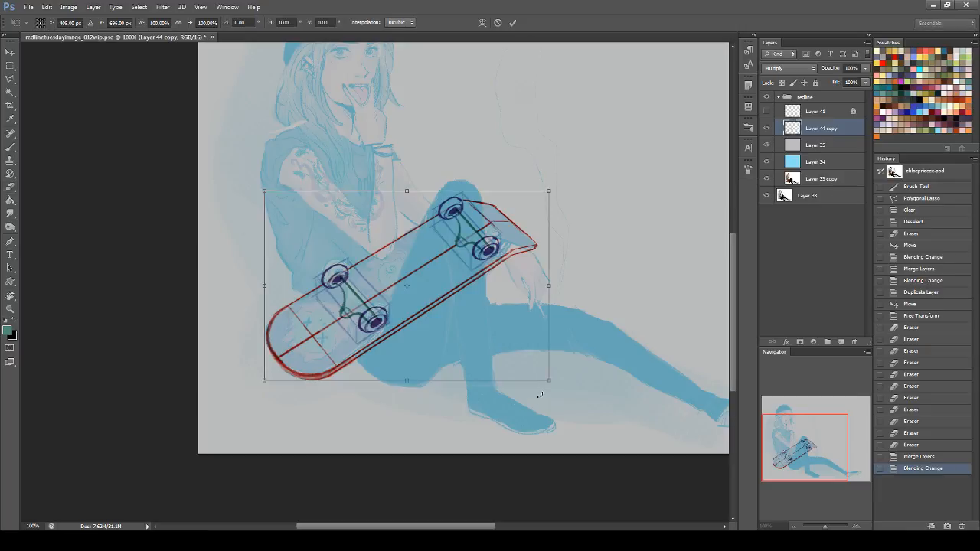
drag(550, 383, 541, 367)
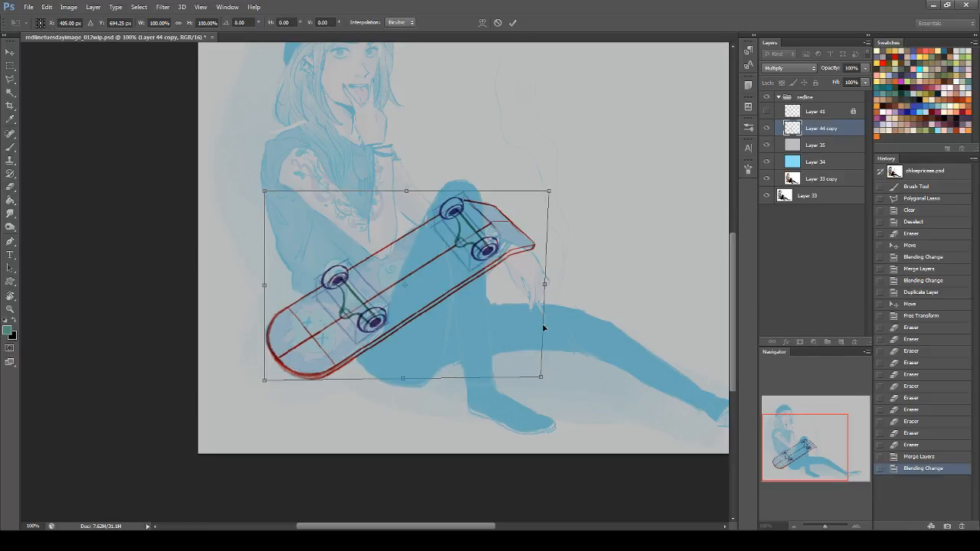
drag(545, 286, 544, 285)
key(Return)
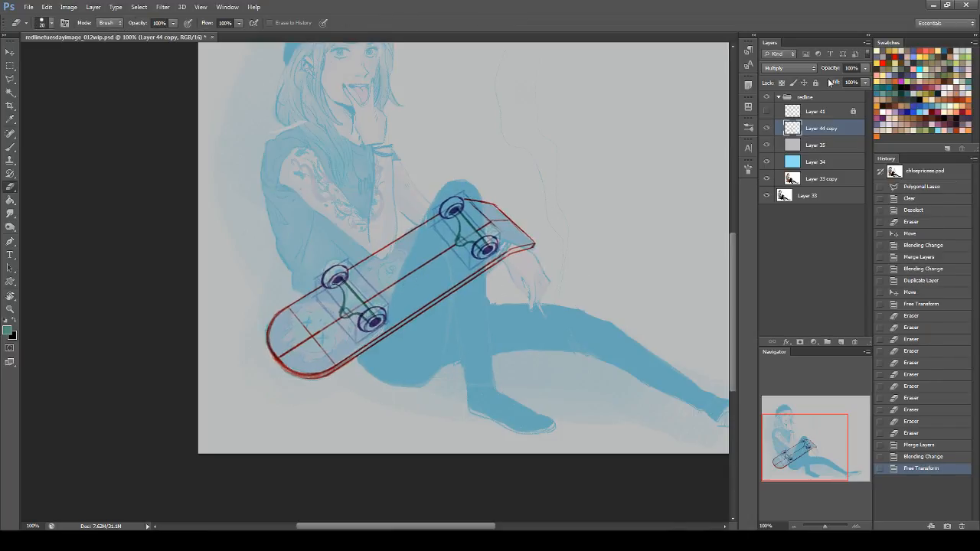
- Show the figure redline on Layer 41 and compare the drawing with the skateboard layer hidden and shown
drag(805, 453, 809, 427)
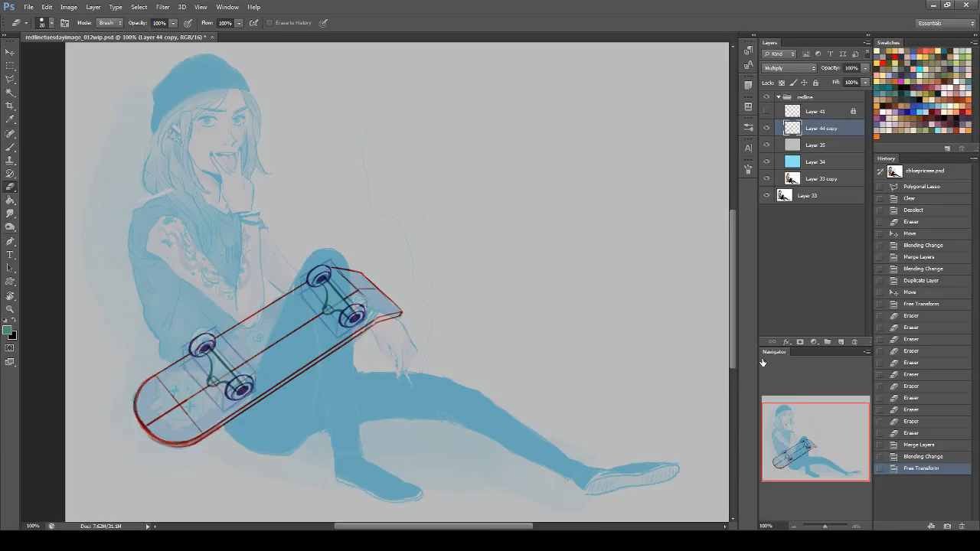
click(766, 111)
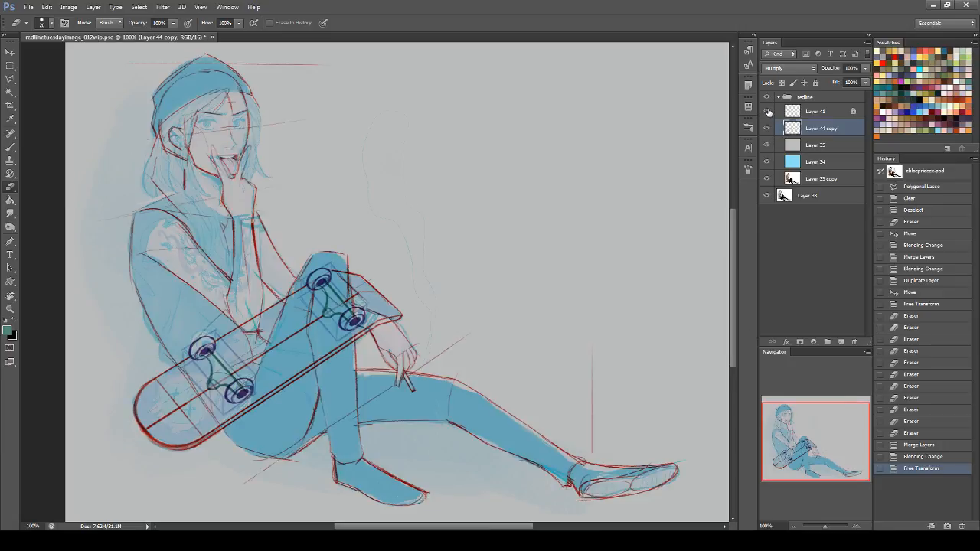
drag(508, 529, 476, 528)
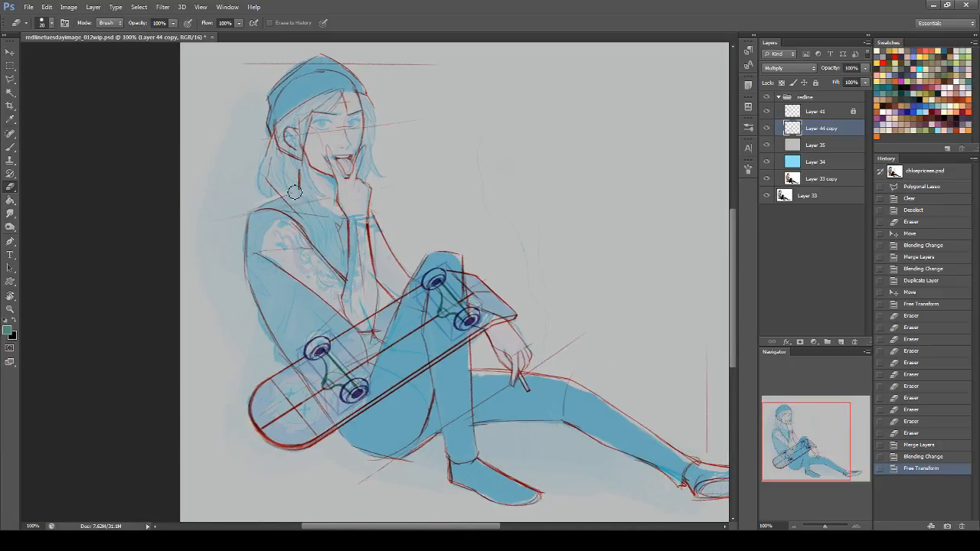
click(767, 129)
click(766, 128)
- Rename the merged skateboard layer as board
double_click(821, 128)
text(board)
key(Return)
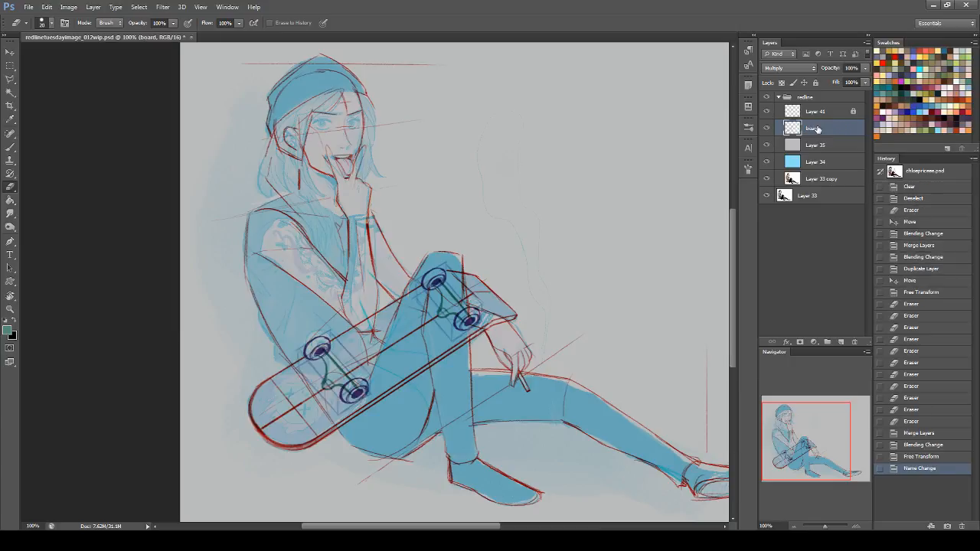
- Add a new layer above the board layer, choose a bright cyan colour, and clip the new layer to the board
click(842, 341)
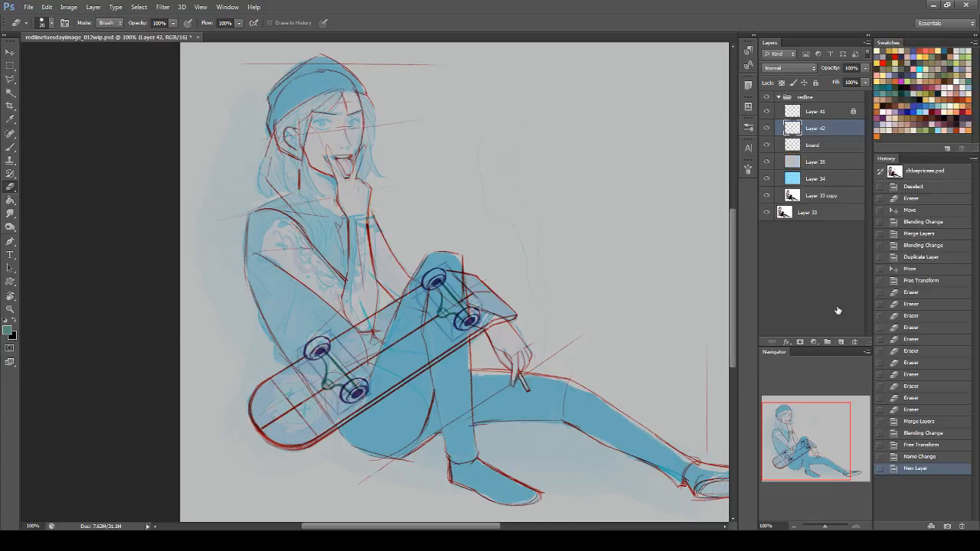
click(923, 66)
click(789, 68)
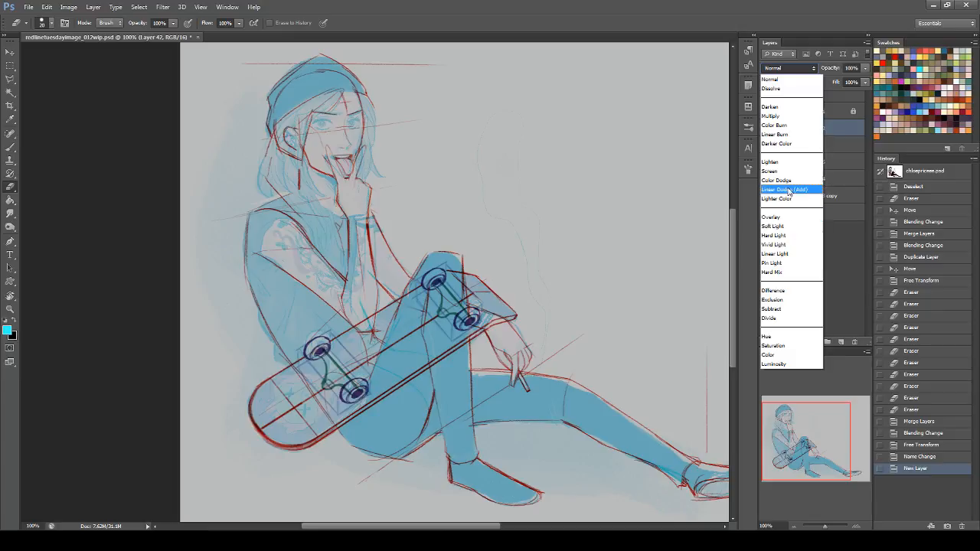
click(823, 127)
right_click(822, 123)
click(859, 247)
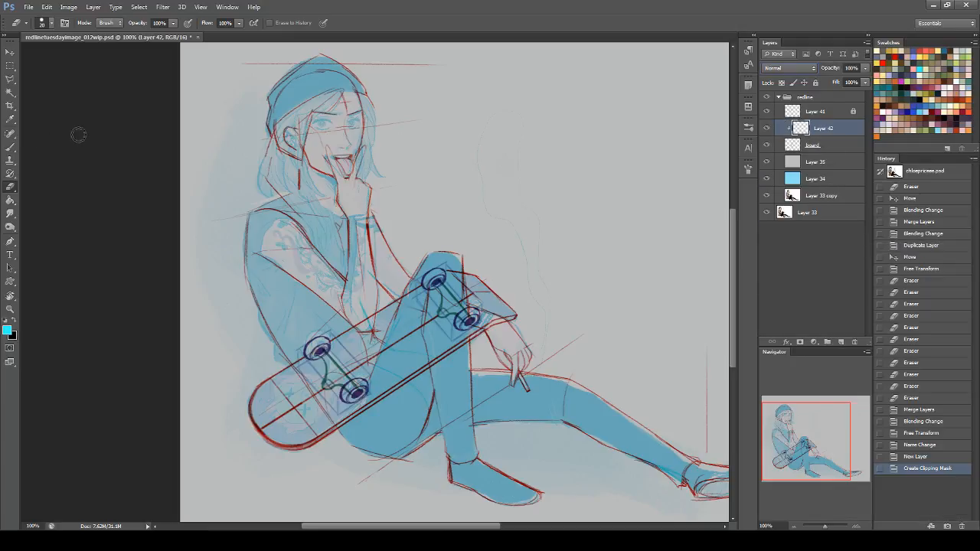
- Paint cyan with a 70 px hard round brush over the board and truck lines that cross the raised knee and leg
key(b)
click(50, 22)
click(73, 264)
click(48, 55)
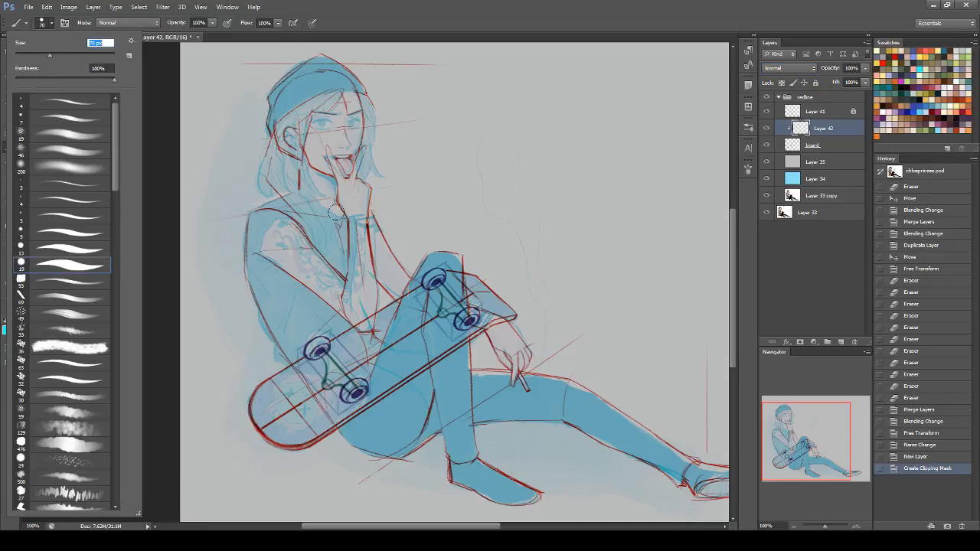
click(348, 313)
click(419, 282)
mouse_move(421, 287)
mouse_down()
mouse_move(436, 265)
mouse_move(441, 324)
mouse_move(446, 281)
mouse_move(445, 325)
mouse_move(443, 285)
mouse_up()
key(ctrl+z)
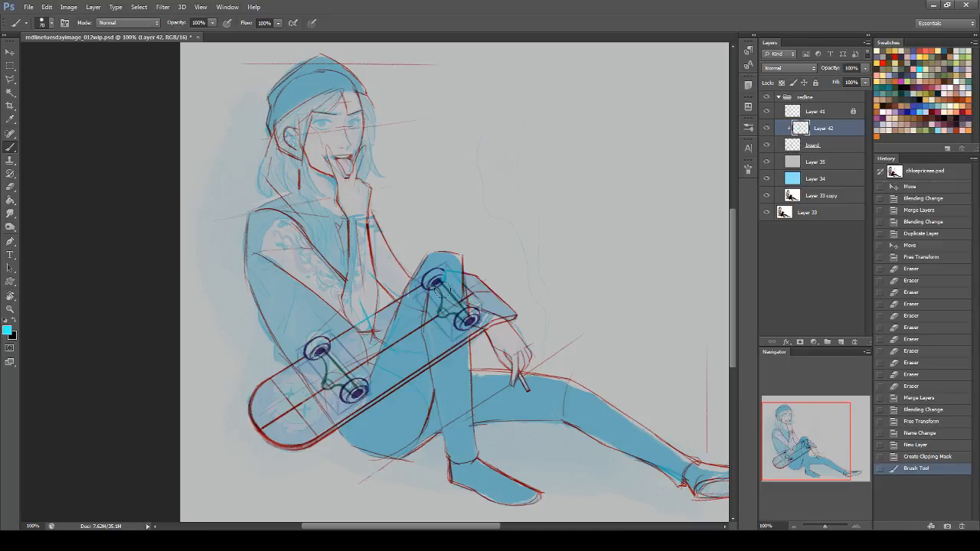
drag(400, 304, 395, 291)
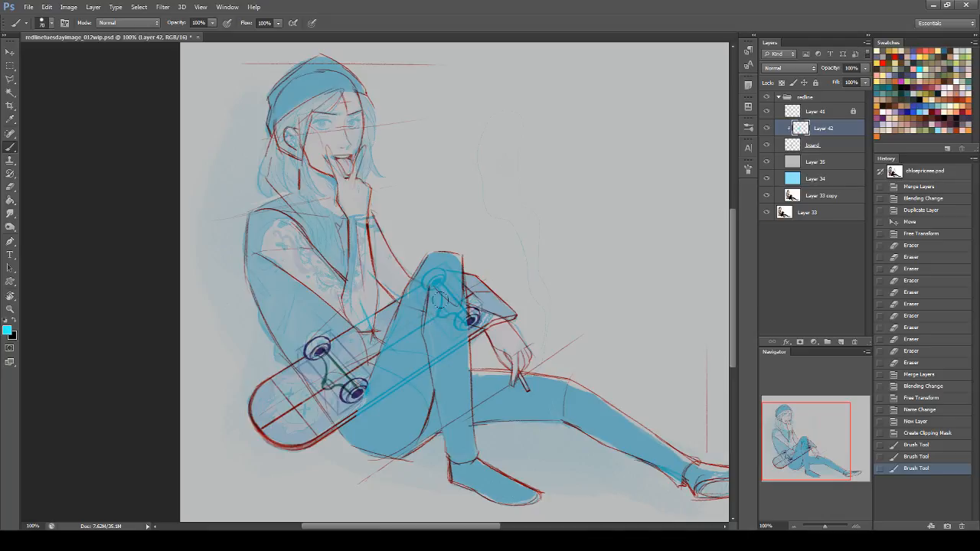
drag(439, 280, 441, 286)
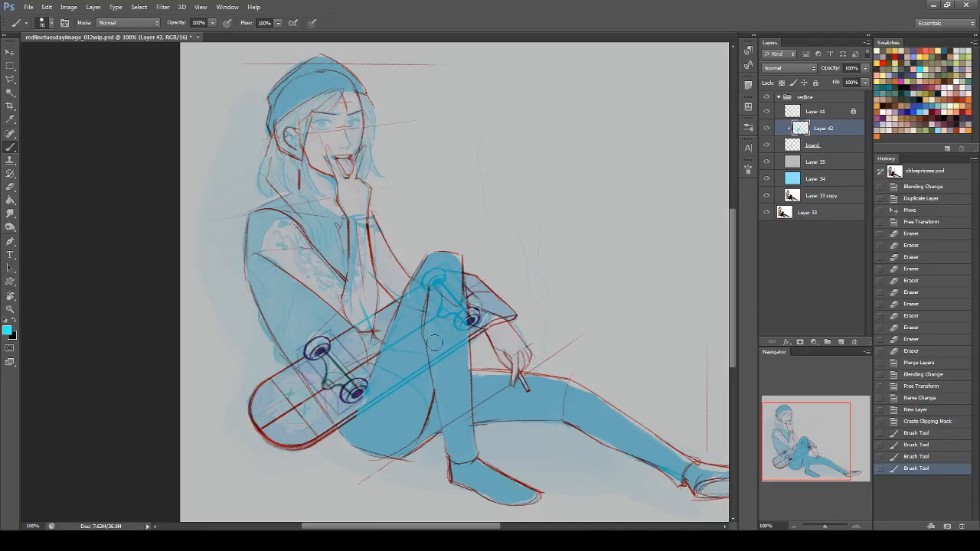
- Paint the remaining truck and board lines across the knee, the resting wrist and the leg edge cyan on the clipped layer
mouse_move(457, 291)
mouse_down()
mouse_move(460, 307)
mouse_move(488, 317)
mouse_move(468, 316)
mouse_up()
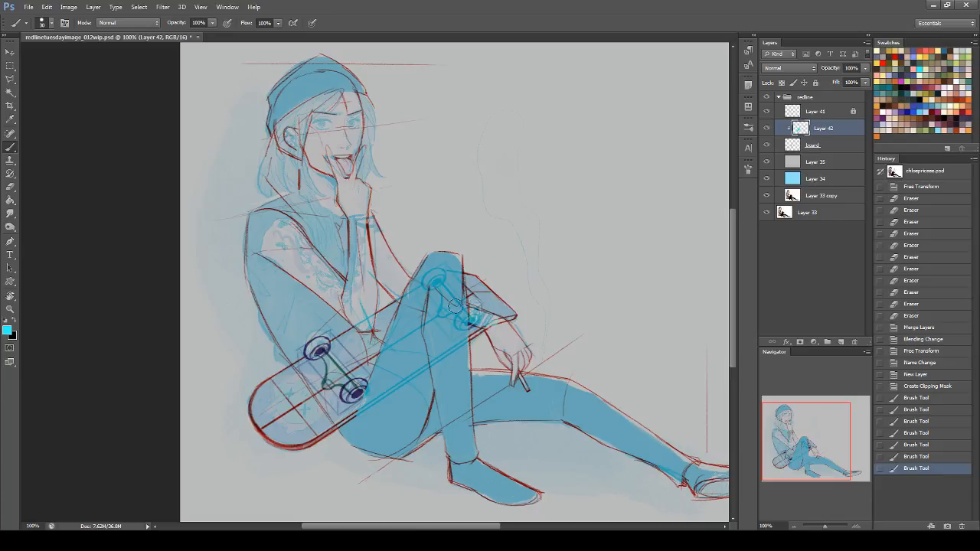
drag(502, 324, 480, 325)
key(ctrl+z)
click(492, 326)
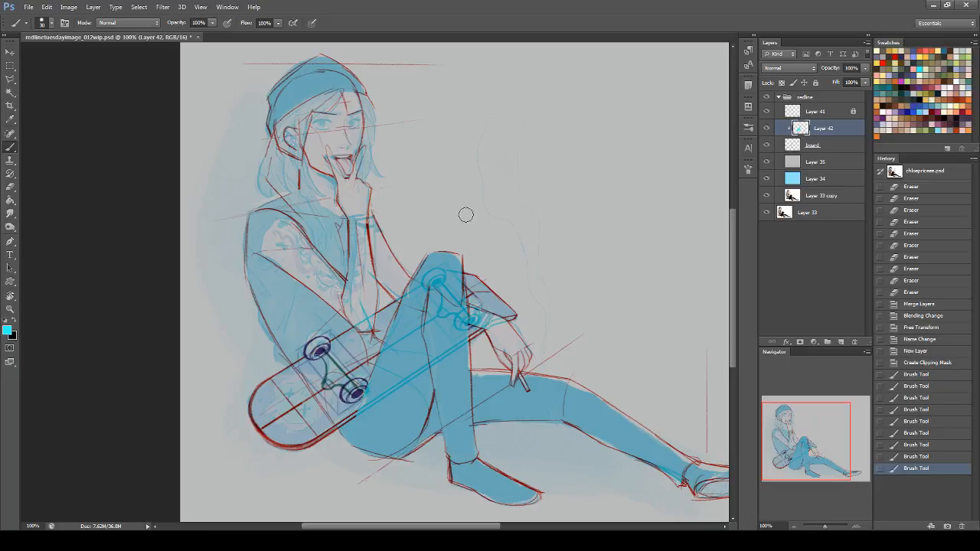
mouse_move(432, 313)
mouse_down()
mouse_move(456, 267)
mouse_move(441, 315)
mouse_move(414, 298)
mouse_up()
click(404, 321)
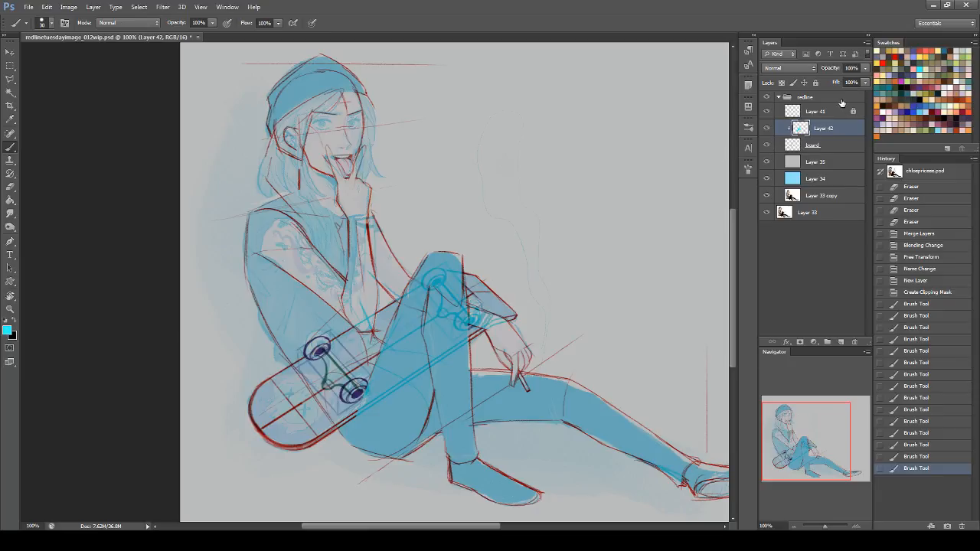
- Set the blend mode of the clipped Layer 42 to Screen
click(824, 113)
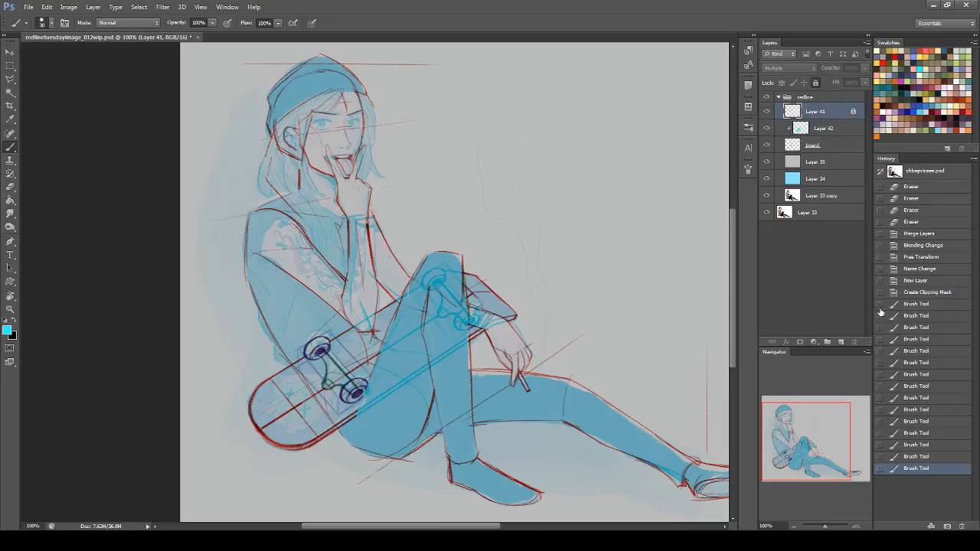
click(835, 128)
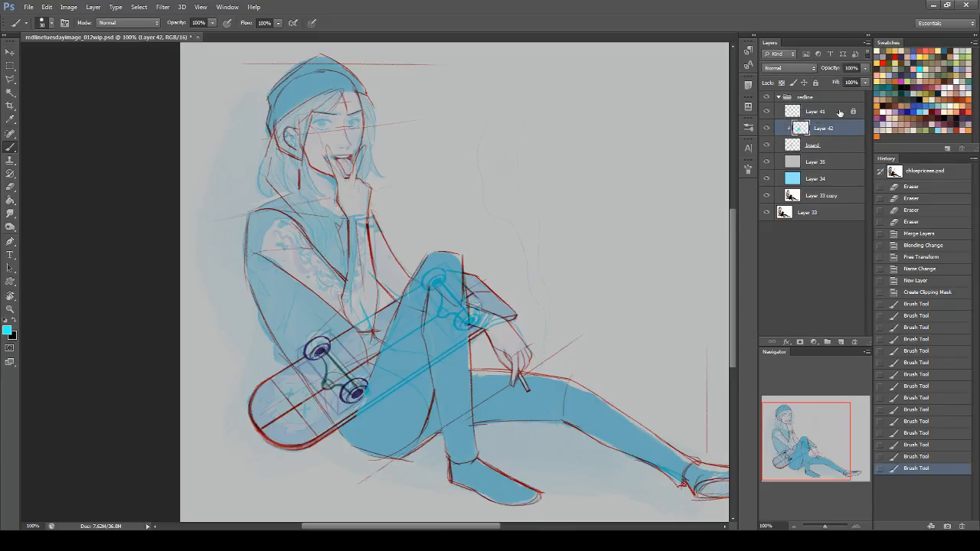
click(799, 66)
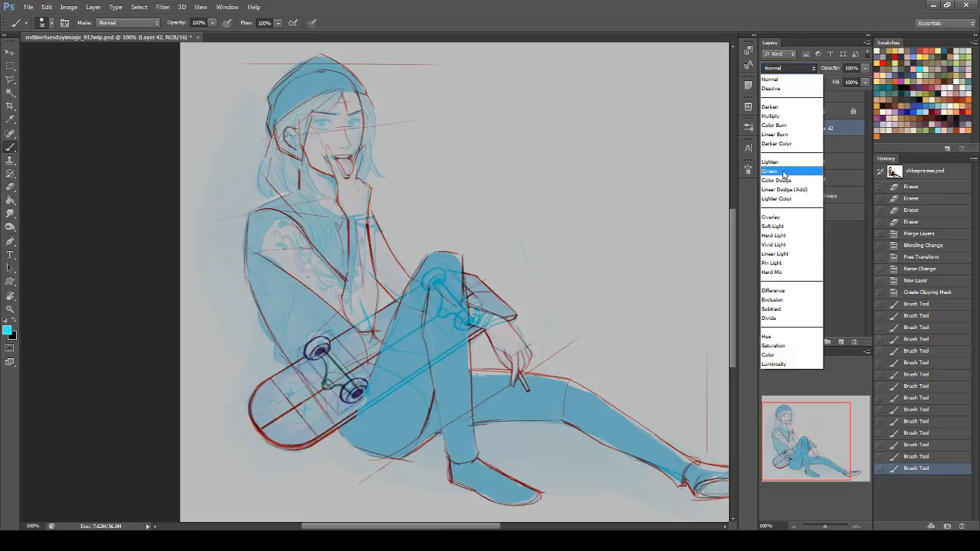
click(782, 176)
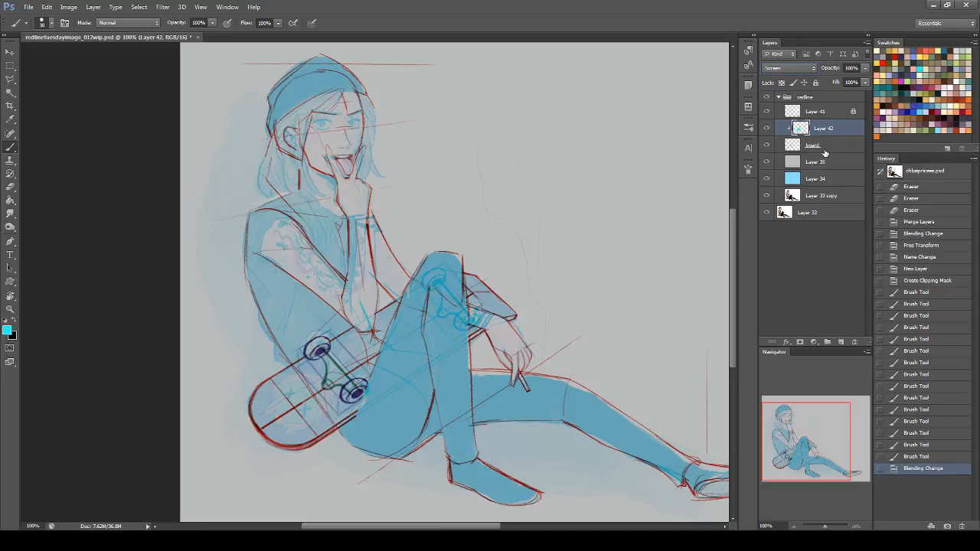
- Merge Layer 41, the clipped Layer 42 and the board layer into one layer and set its blend mode to Multiply
drag(838, 443, 846, 441)
click(806, 111)
shift+click(812, 146)
key(ctrl+e)
drag(804, 418, 783, 419)
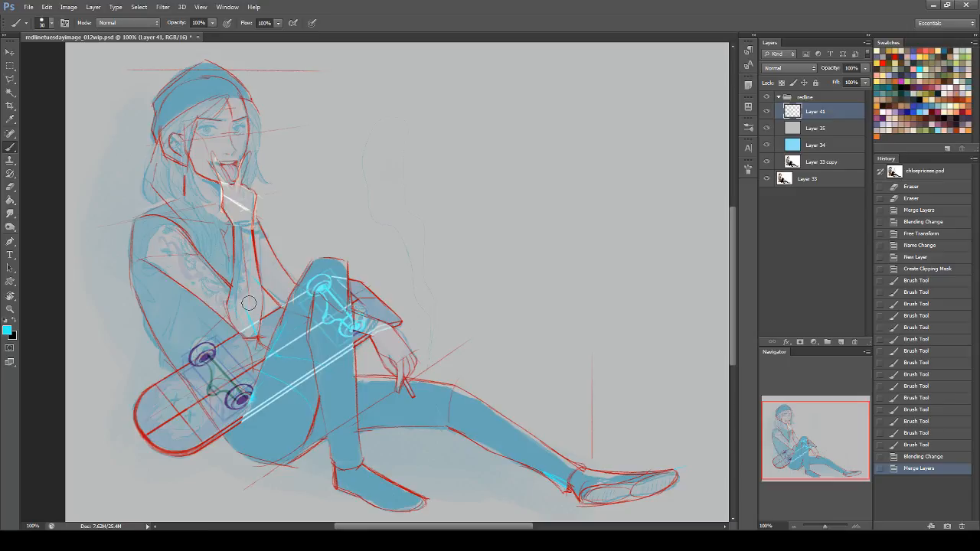
click(11, 80)
click(20, 79)
click(788, 67)
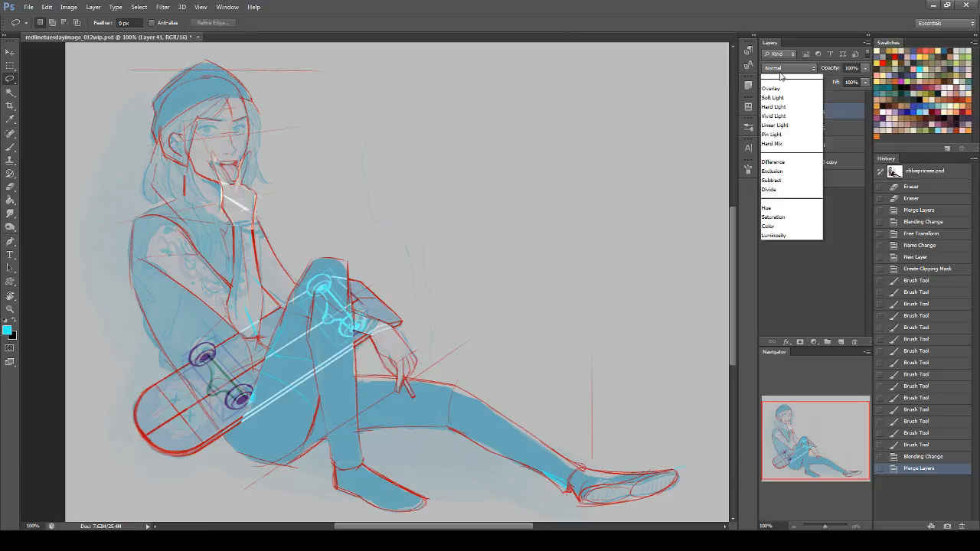
click(789, 106)
- Lasso the raised arm's lines, skew them horizontally about -4.56° with Free Transform, deselect, and erase the stray line at the elbow
drag(473, 523, 435, 523)
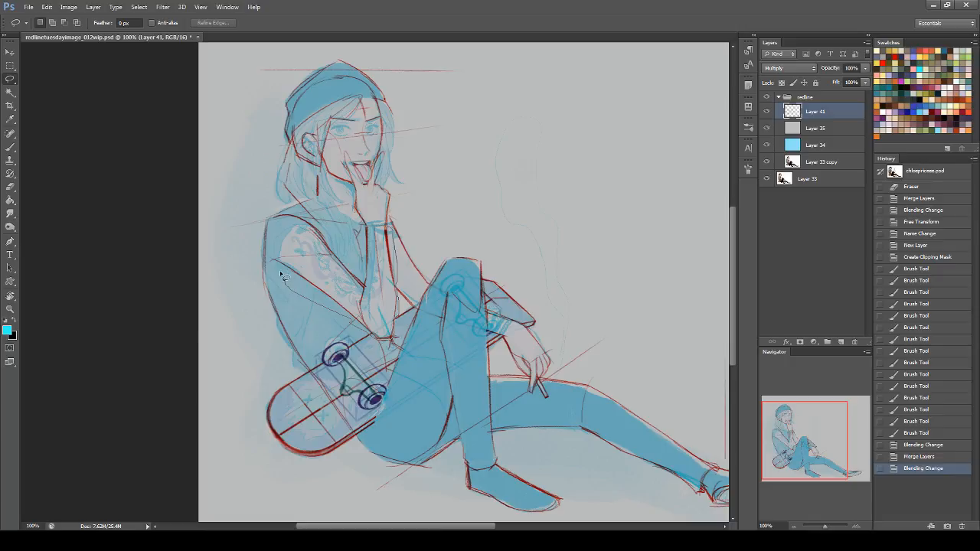
click(327, 261)
mouse_move(339, 253)
mouse_down()
mouse_move(313, 273)
mouse_move(342, 251)
mouse_up()
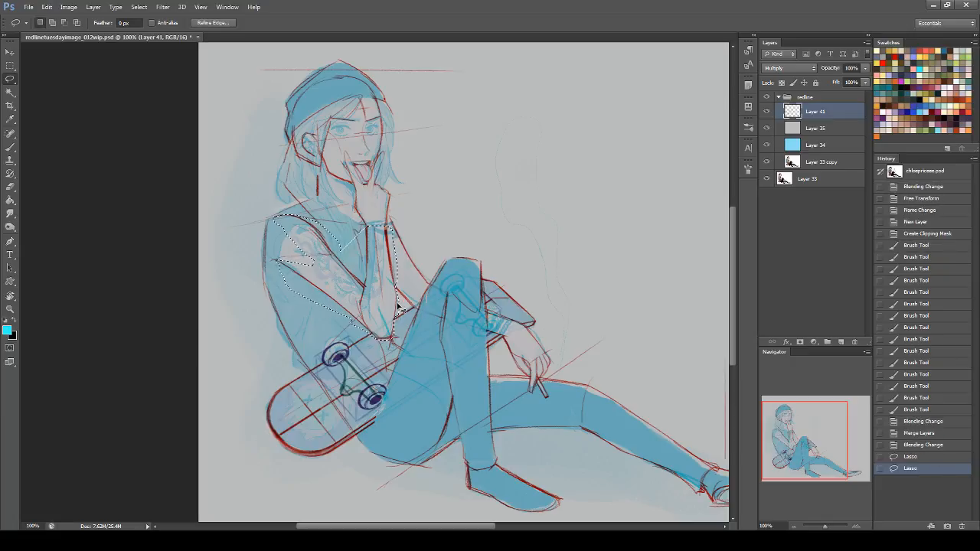
key(ctrl+t)
drag(336, 339, 324, 346)
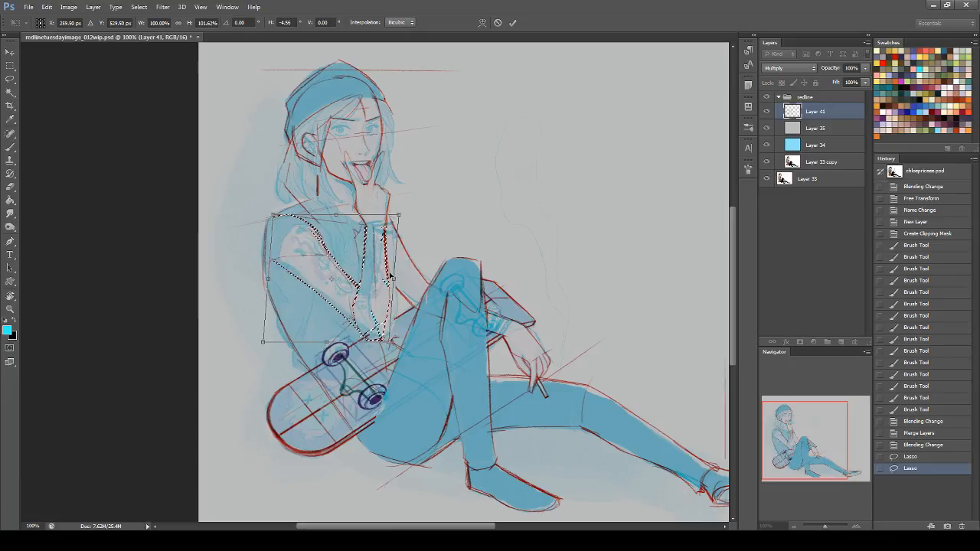
key(Return)
key(ctrl+d)
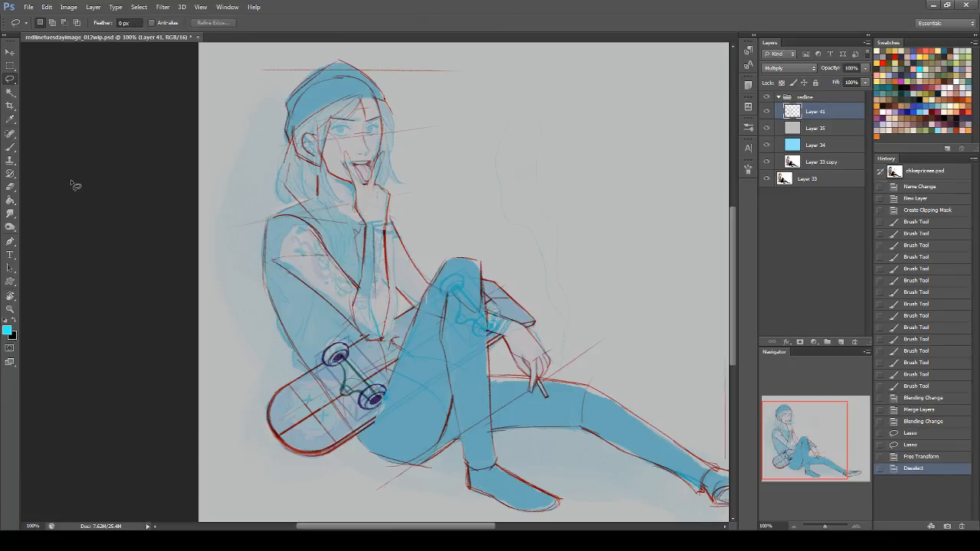
click(10, 187)
drag(371, 330, 370, 336)
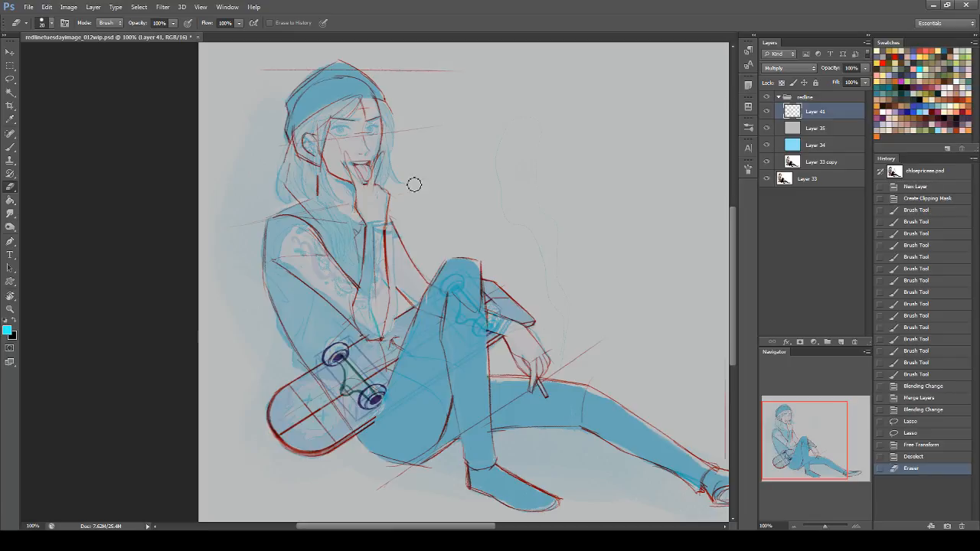
- Redraw the raised forearm's outer edge and elbow with a small hard round brush in red, and save the file
click(11, 147)
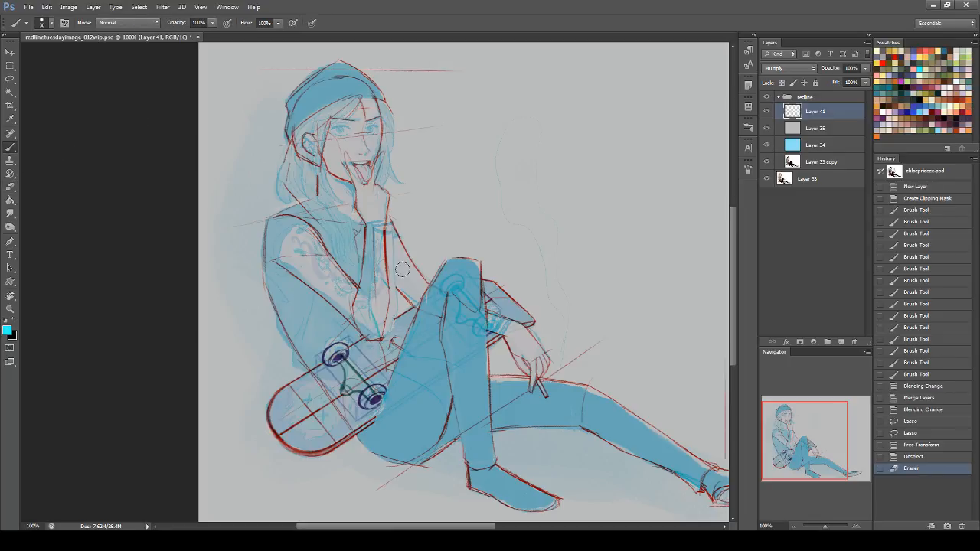
click(48, 26)
click(78, 269)
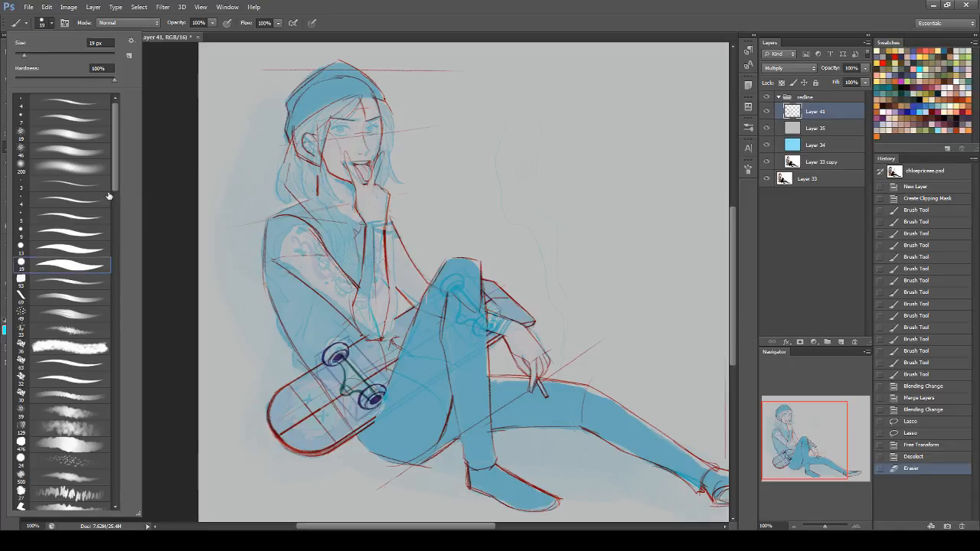
click(646, 259)
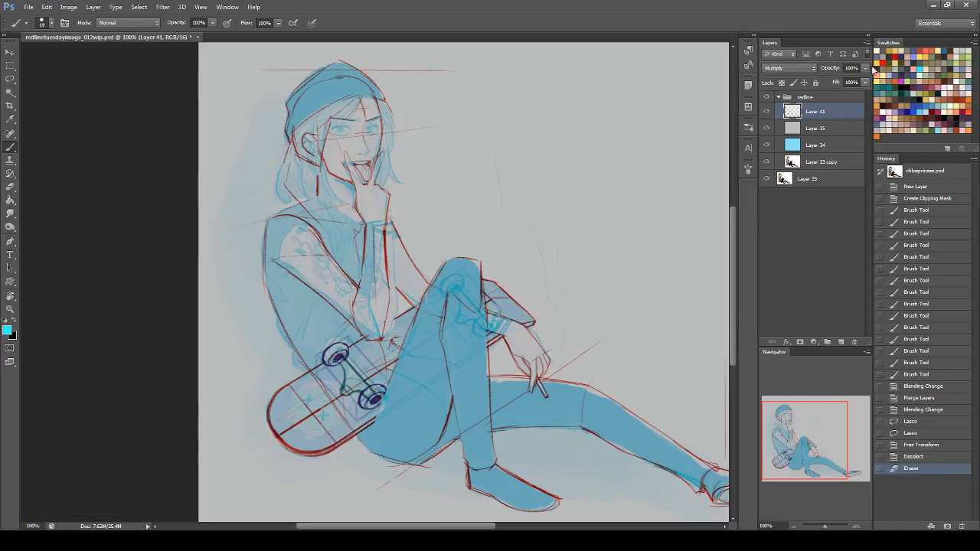
click(898, 54)
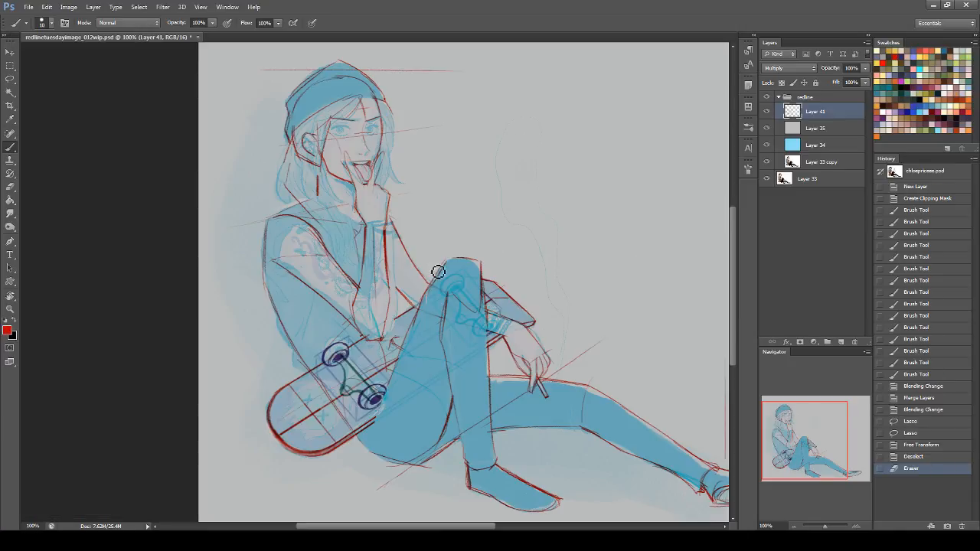
mouse_move(387, 280)
mouse_down()
mouse_move(393, 297)
mouse_move(415, 305)
mouse_move(396, 307)
mouse_move(386, 331)
mouse_up()
key(ctrl+z)
key(ctrl+z)
key(ctrl+z)
mouse_move(395, 292)
mouse_down()
mouse_move(397, 325)
mouse_move(386, 336)
mouse_up()
key(ctrl+z)
key(ctrl+z)
drag(396, 291, 381, 343)
key(ctrl+z)
mouse_move(395, 295)
mouse_down()
mouse_move(387, 330)
mouse_move(407, 321)
mouse_up()
key(ctrl+z)
key(ctrl+z)
key(ctrl+z)
mouse_move(396, 329)
mouse_down()
mouse_move(405, 322)
mouse_move(369, 338)
mouse_move(390, 340)
mouse_move(399, 325)
mouse_up()
drag(394, 284, 396, 297)
key(ctrl+s)
- Compare the original artwork with the correction over the whole figure by repeatedly hiding and showing the redline group
mouse_move(858, 449)
mouse_down()
mouse_move(813, 439)
mouse_move(824, 439)
mouse_up()
click(768, 96)
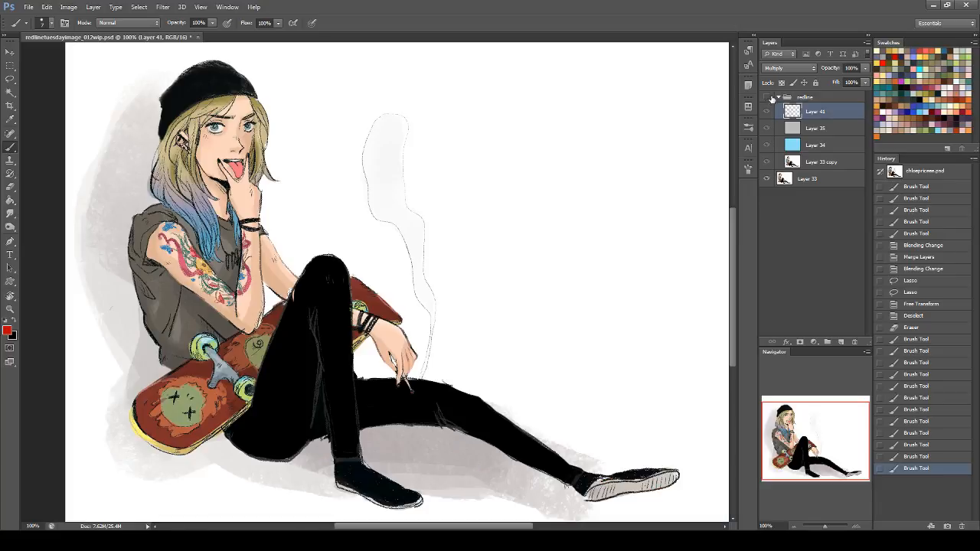
click(768, 96)
click(767, 96)
click(767, 97)
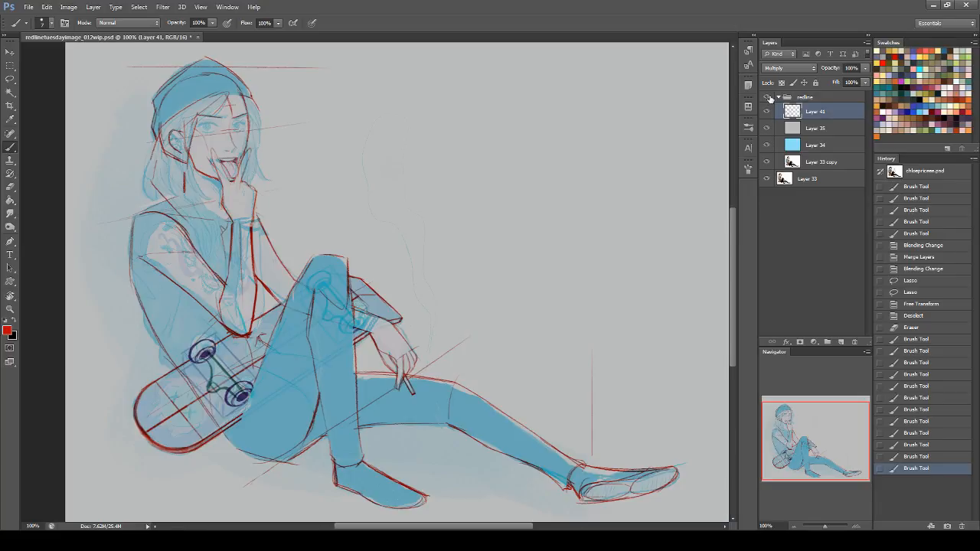
click(768, 97)
click(769, 97)
click(768, 97)
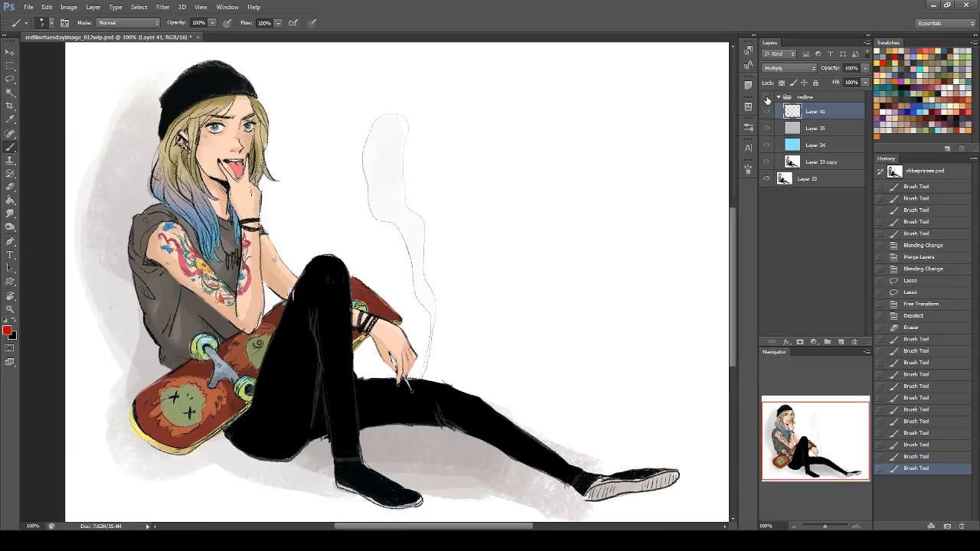
click(768, 98)
click(767, 98)
click(767, 97)
click(766, 97)
click(767, 97)
click(766, 97)
click(767, 97)
click(767, 97)
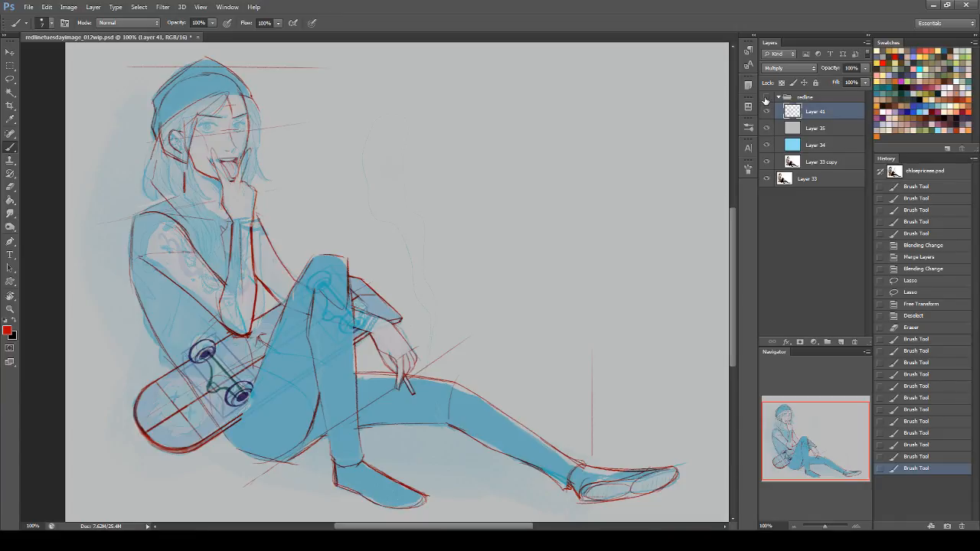